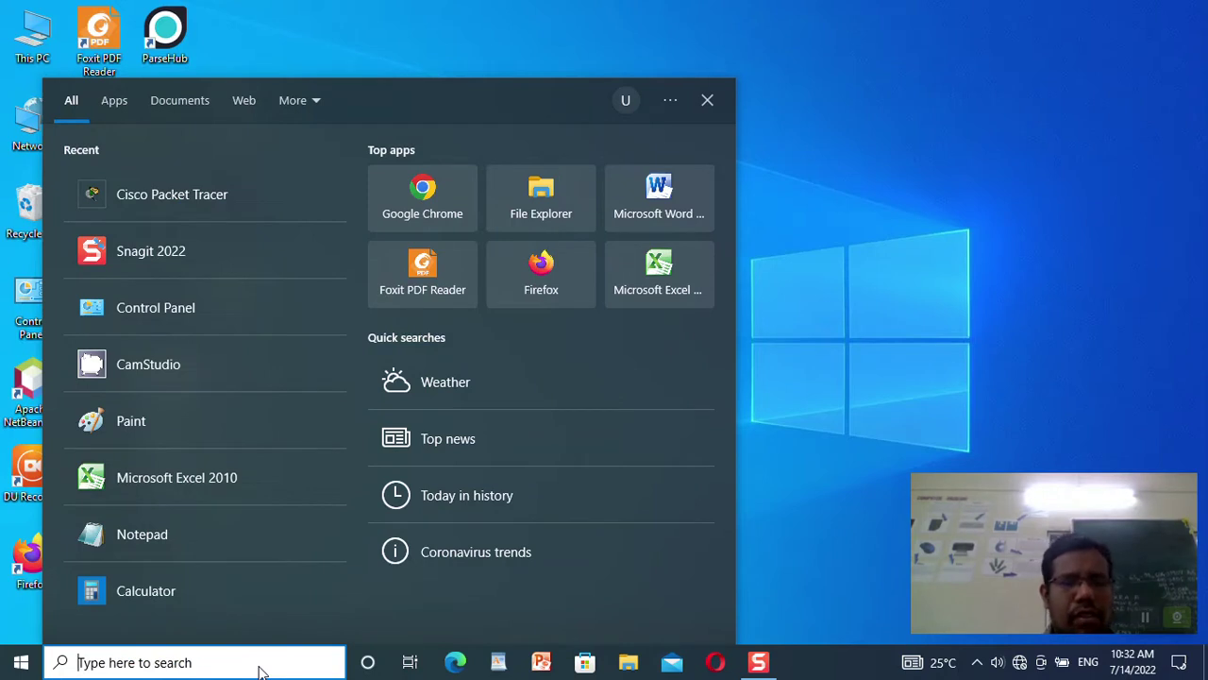
# - Launch Cisco Packet Tracer
pyautogui.write('cisco packet tracer')
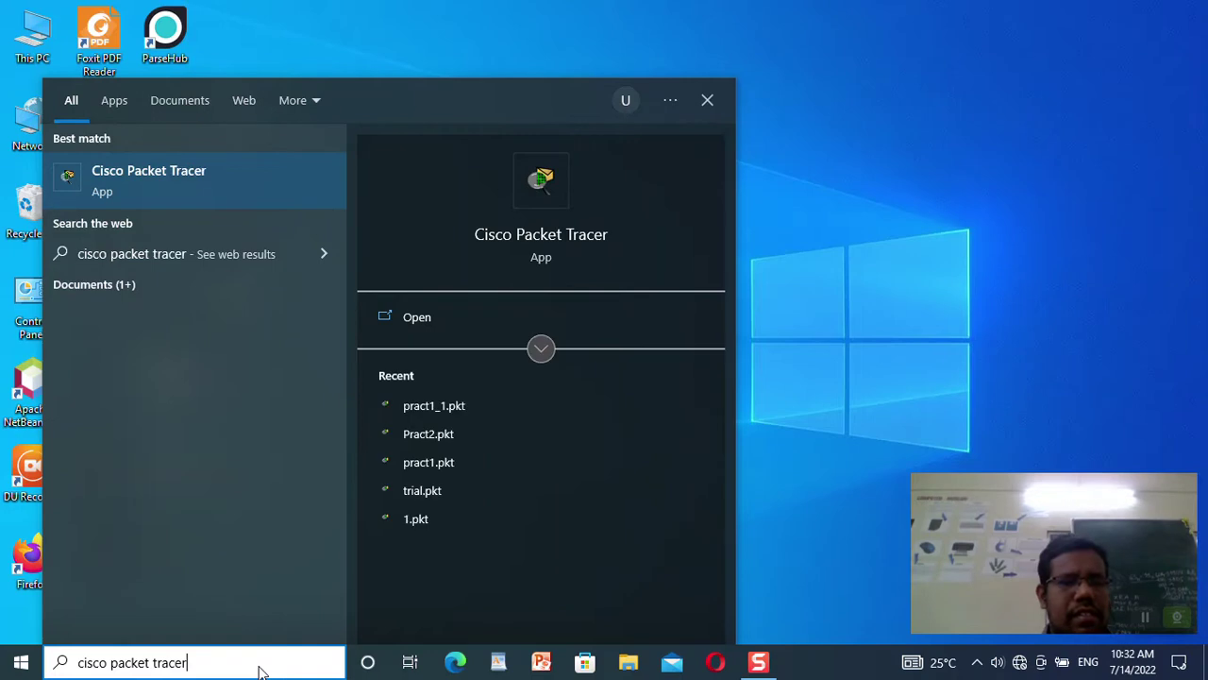
pyautogui.click(218, 167)
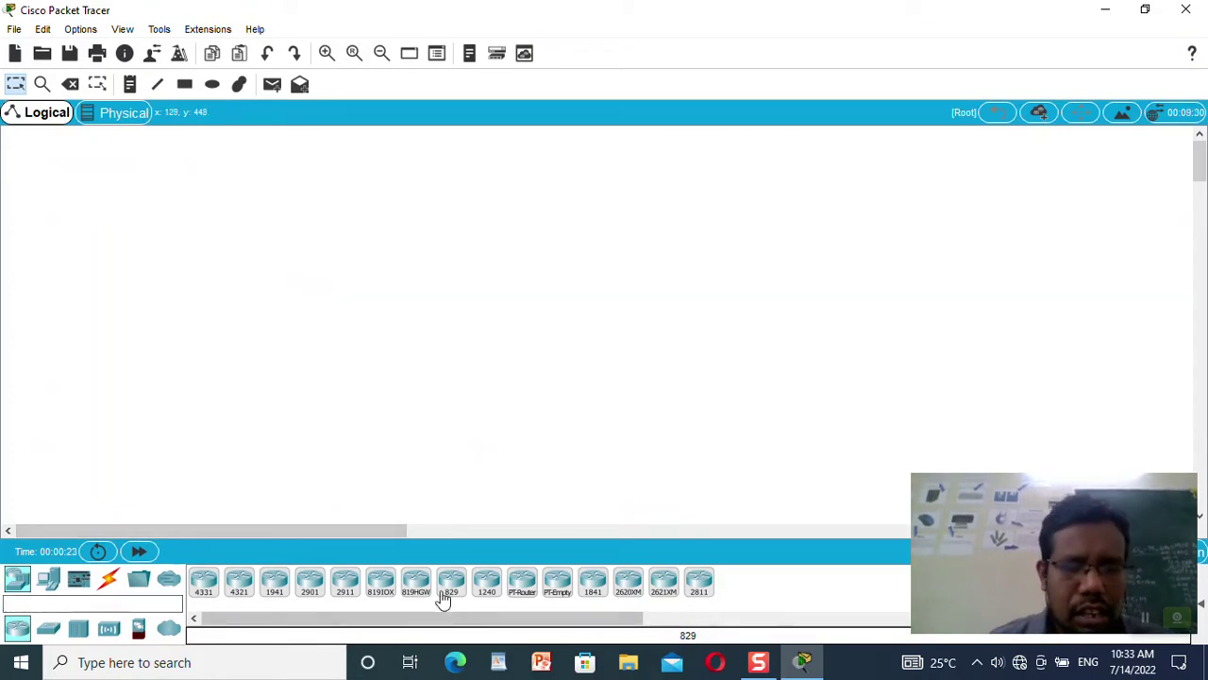
# - Place four custom-made 1841 routers in the workspace and arrange them in a two-by-two grid
pyautogui.click(139, 579)
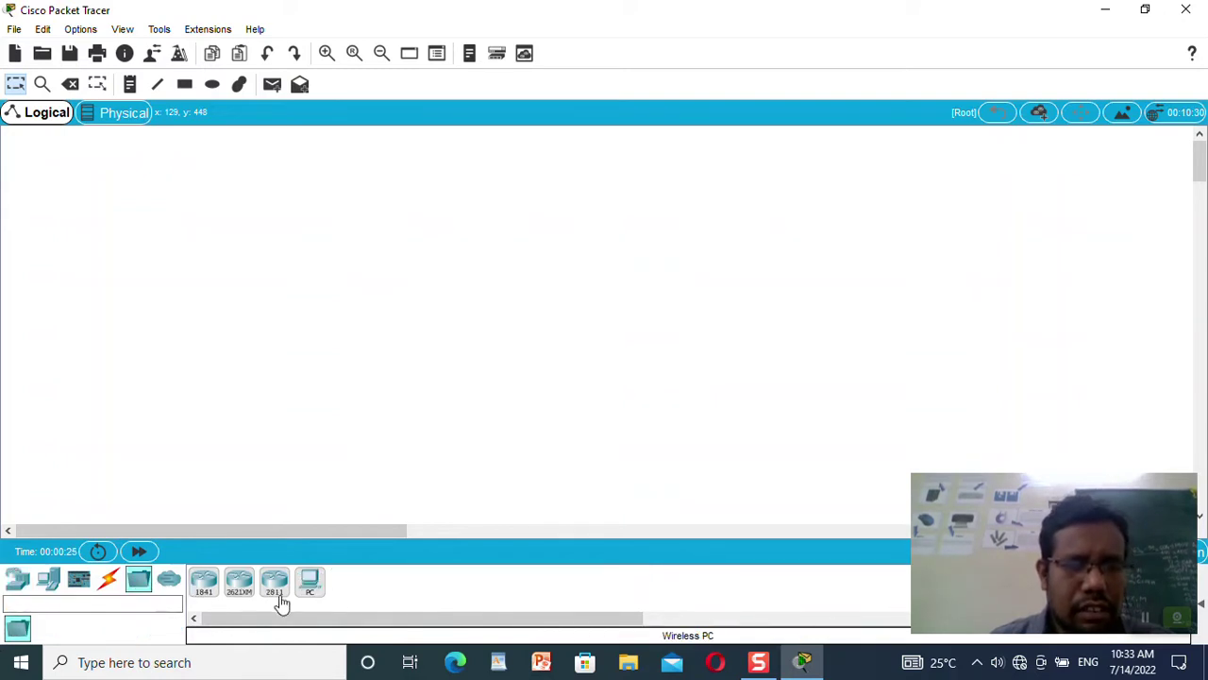
pyautogui.click(208, 586)
pyautogui.click(270, 321)
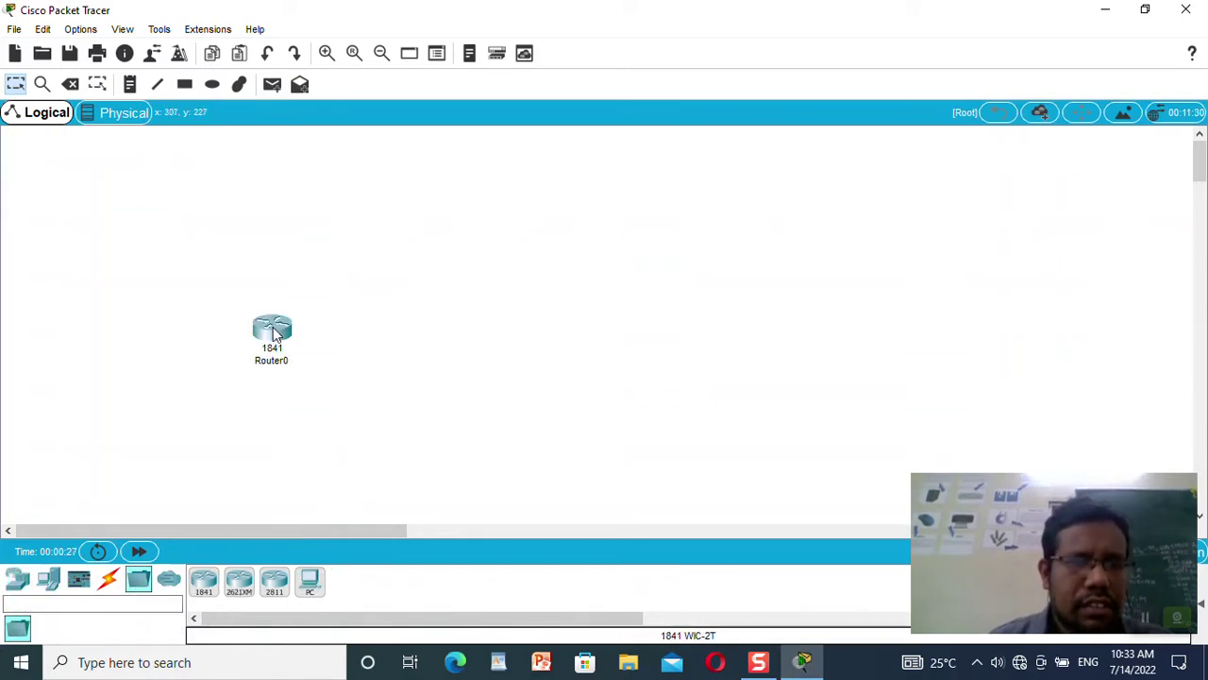
pyautogui.click(201, 587)
pyautogui.click(269, 231)
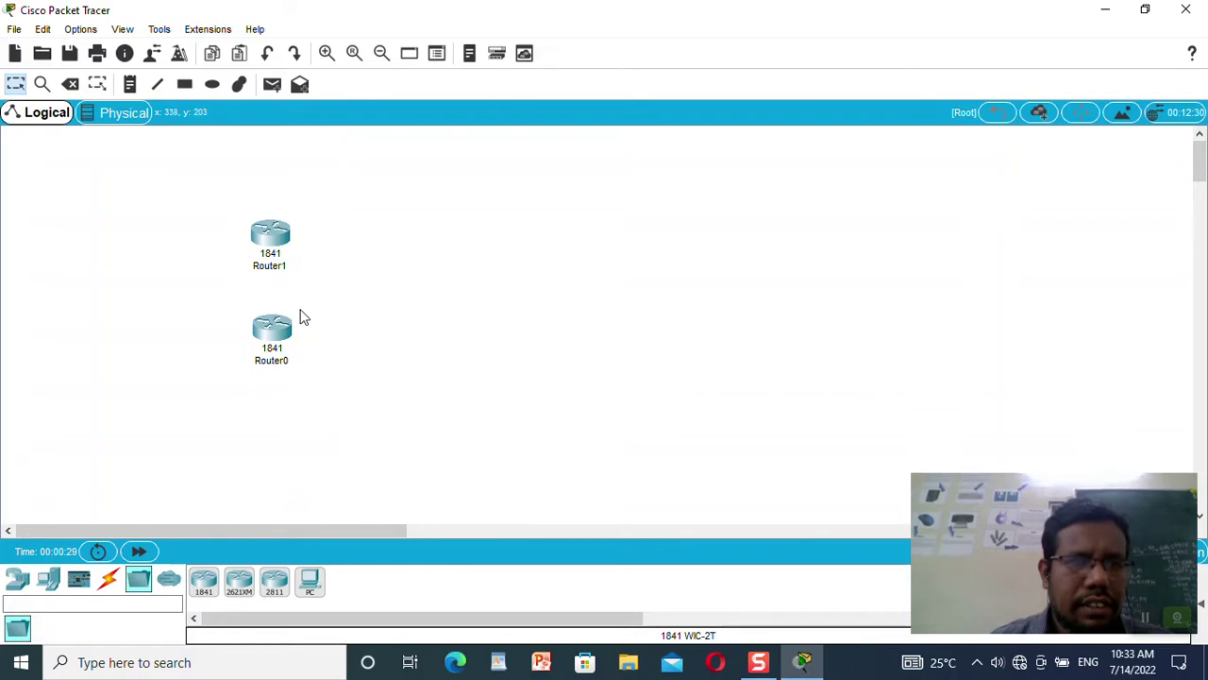
pyautogui.click(456, 332)
pyautogui.click(203, 582)
pyautogui.click(469, 230)
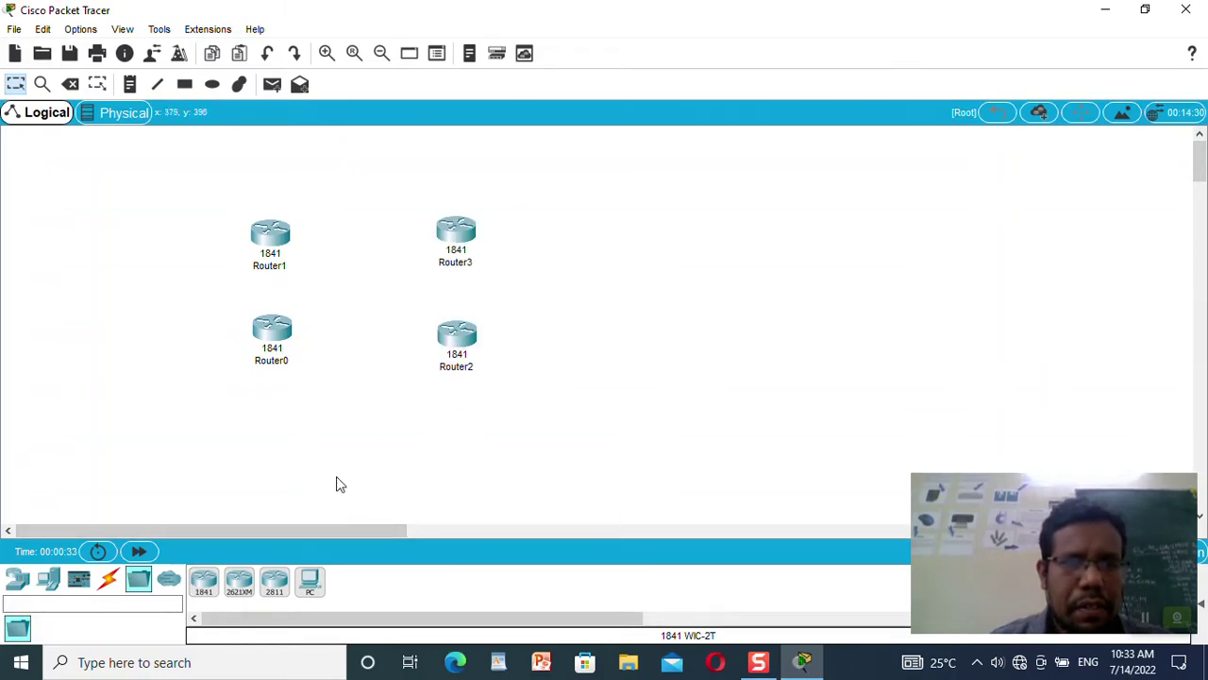
pyautogui.moveTo(459, 237); pyautogui.dragTo(435, 239)
pyautogui.moveTo(458, 330); pyautogui.dragTo(428, 346)
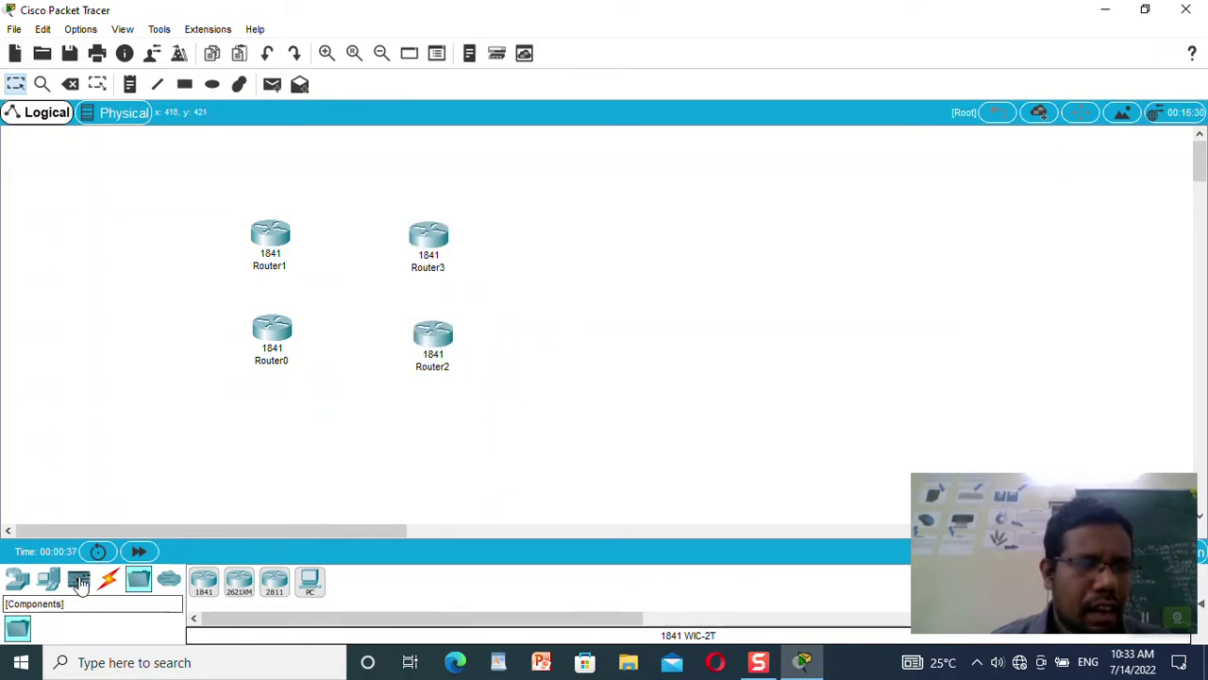
# - Add two PC-PT end devices below the routers and spread them outward to either side
pyautogui.click(48, 580)
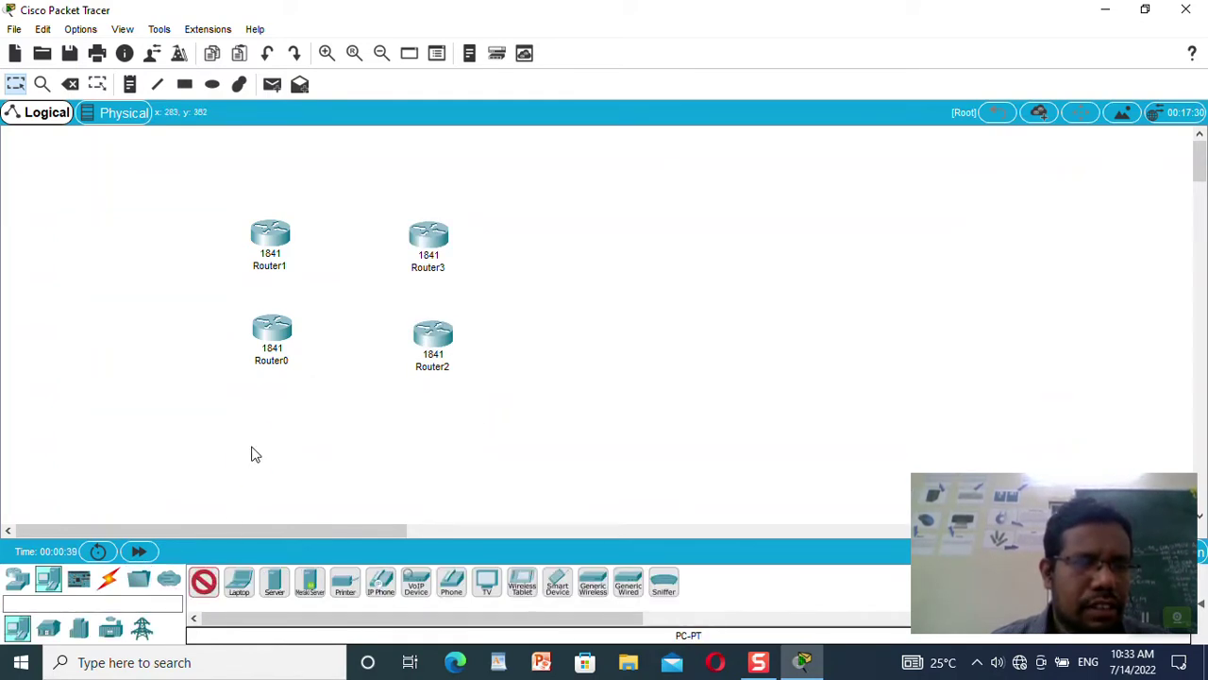
pyautogui.click(252, 452)
pyautogui.click(483, 466)
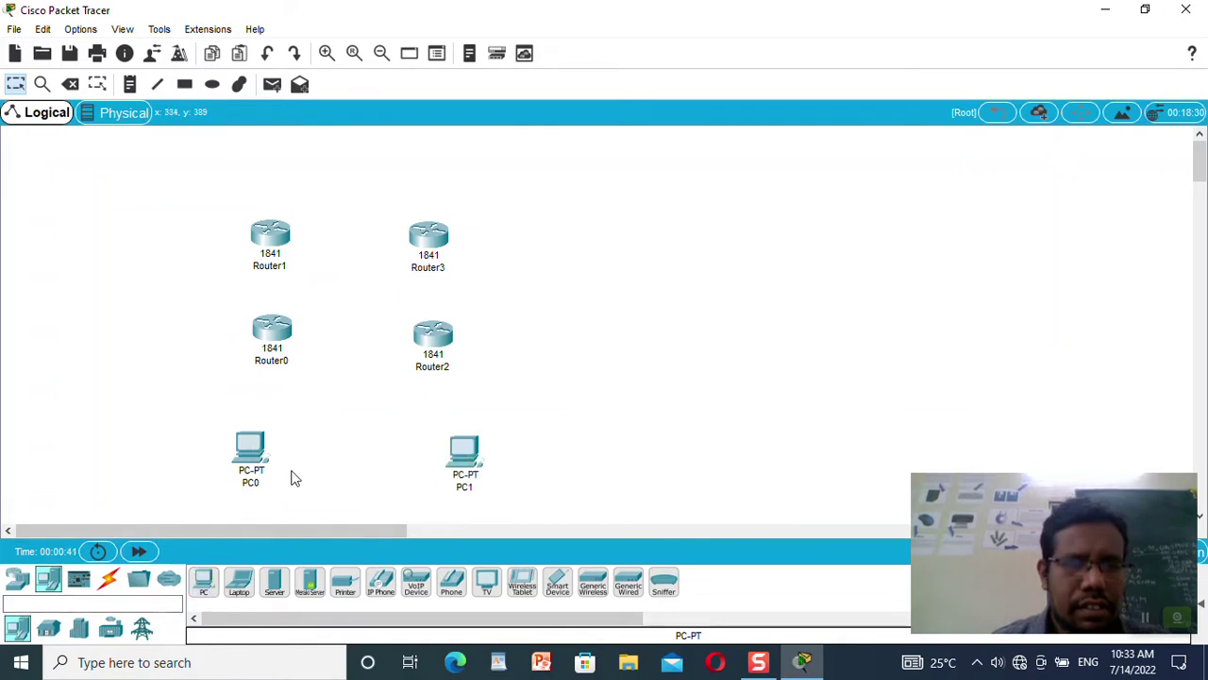
pyautogui.moveTo(239, 456); pyautogui.dragTo(178, 475)
pyautogui.moveTo(447, 453); pyautogui.dragTo(472, 472)
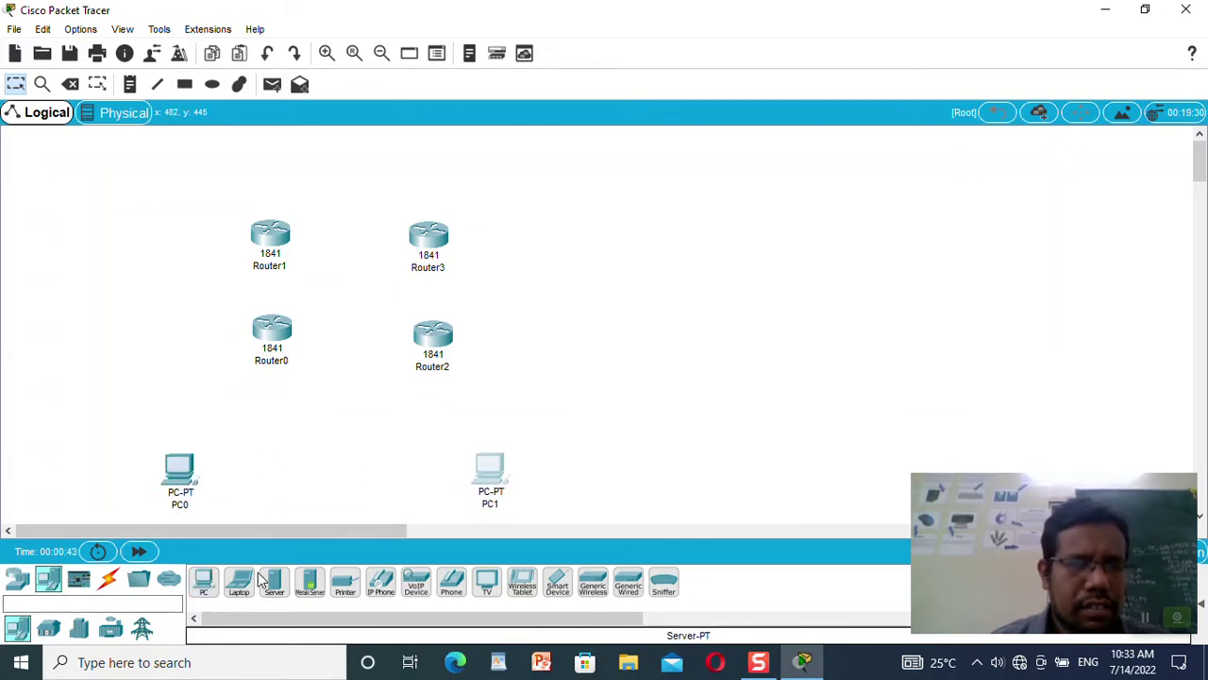
# - Place two 2960 switches, one below each lower router, and move PC1 slightly outward
pyautogui.click(17, 578)
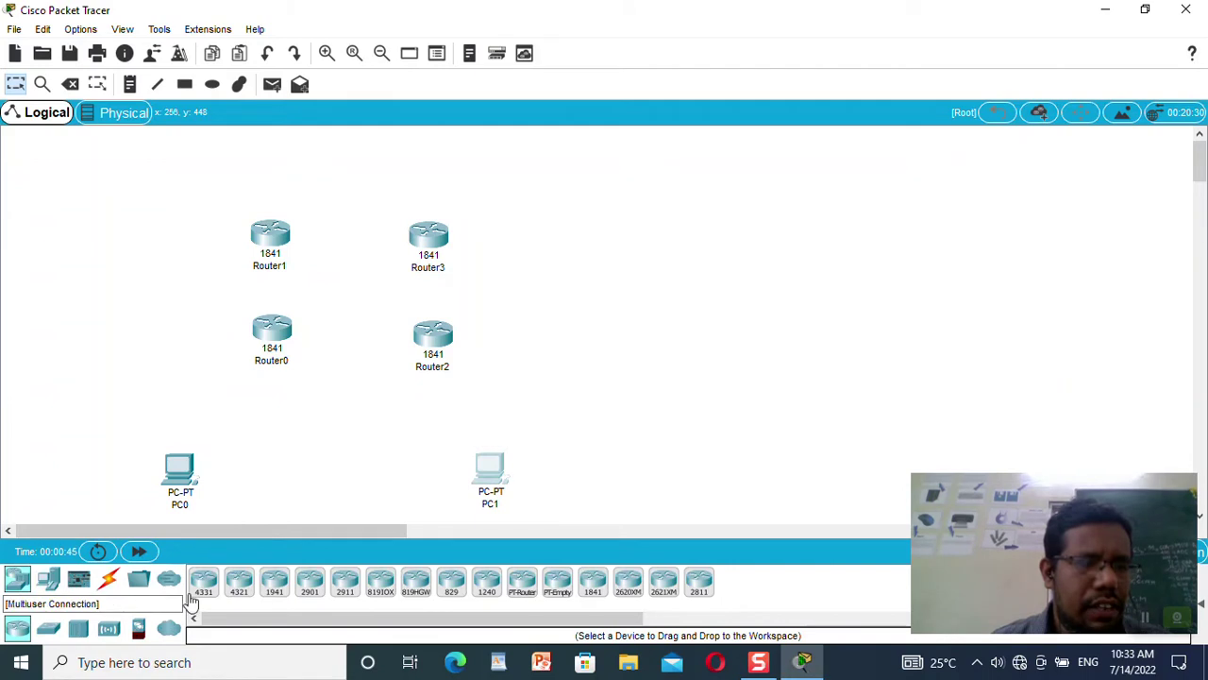
pyautogui.click(49, 630)
pyautogui.click(205, 585)
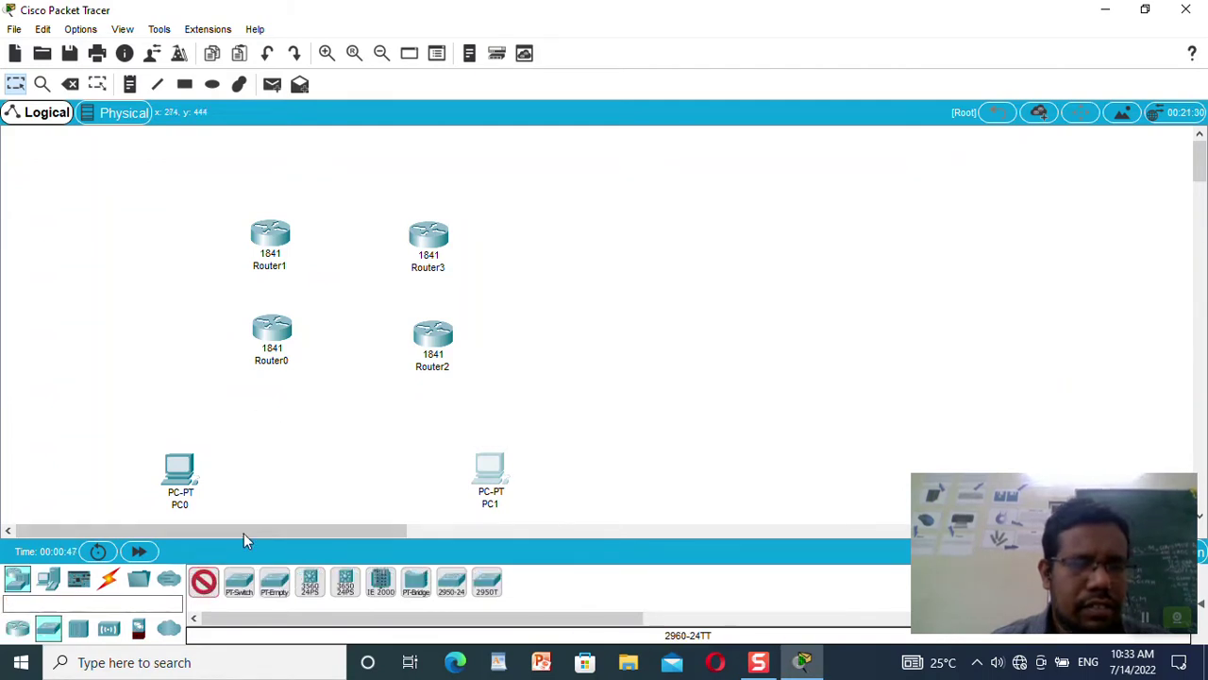
pyautogui.click(258, 417)
pyautogui.click(204, 583)
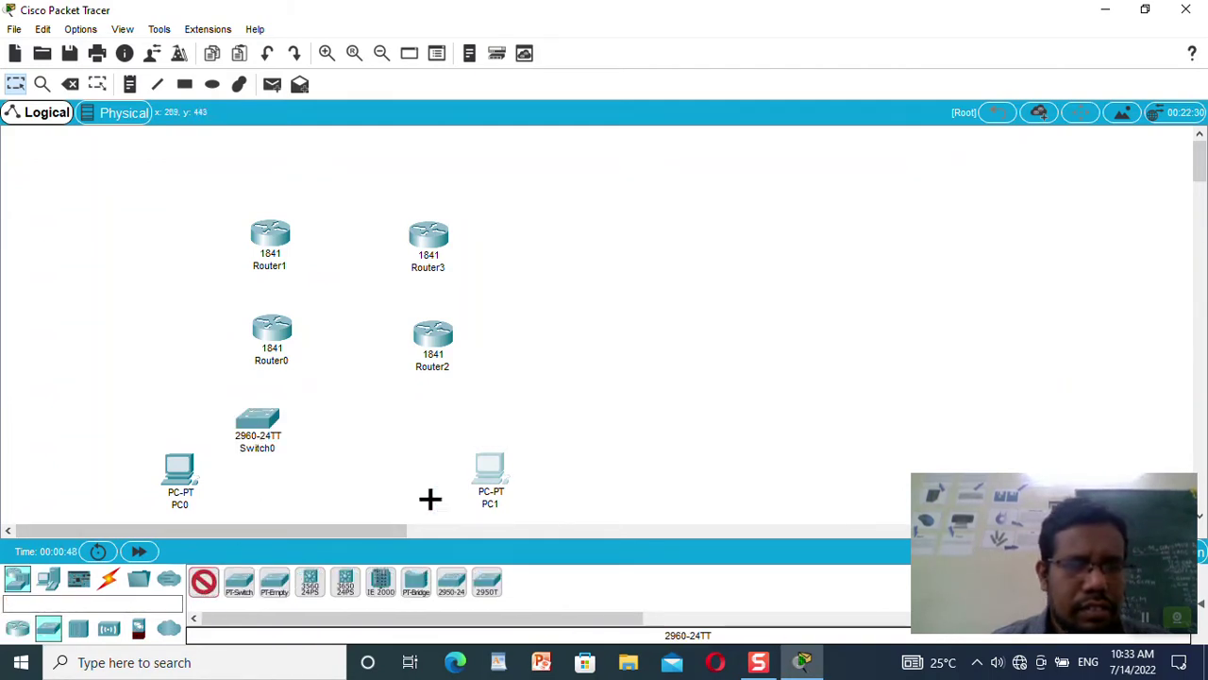
pyautogui.click(421, 418)
pyautogui.moveTo(486, 484); pyautogui.dragTo(504, 475)
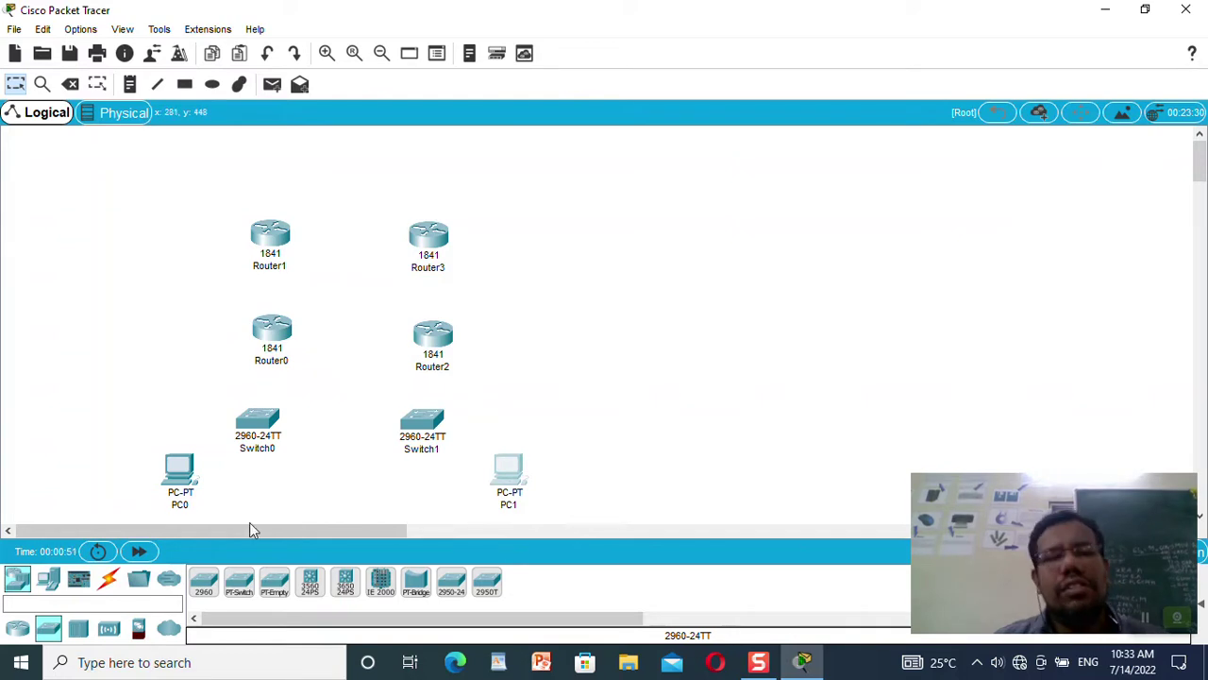
# - Connect PC0's FastEthernet0 to Switch0's FastEthernet0/1 with a Copper Straight-Through cable
pyautogui.click(109, 580)
pyautogui.click(274, 582)
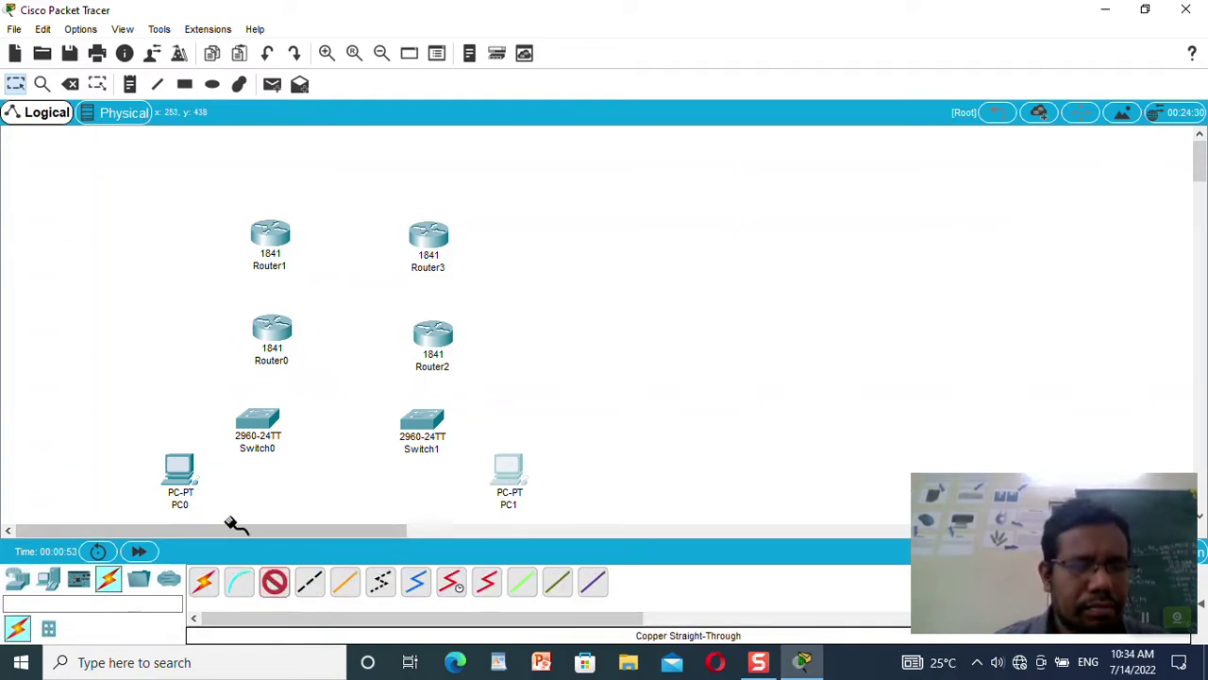
pyautogui.click(186, 477)
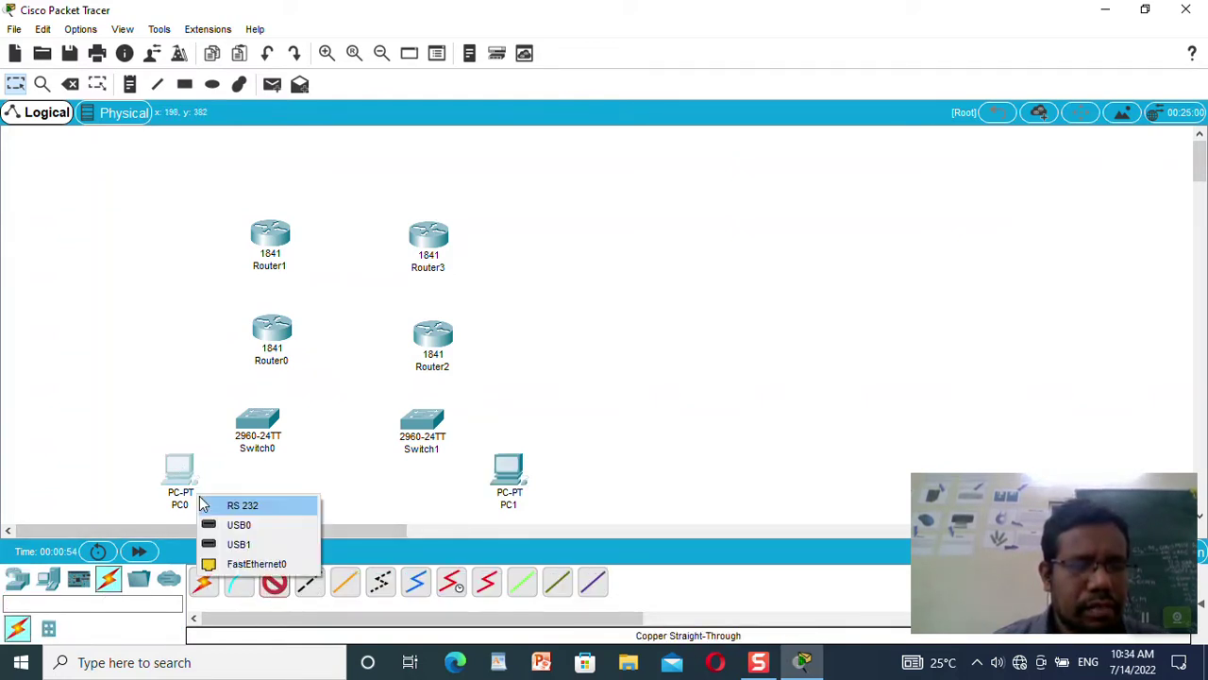
pyautogui.click(240, 554)
pyautogui.click(264, 420)
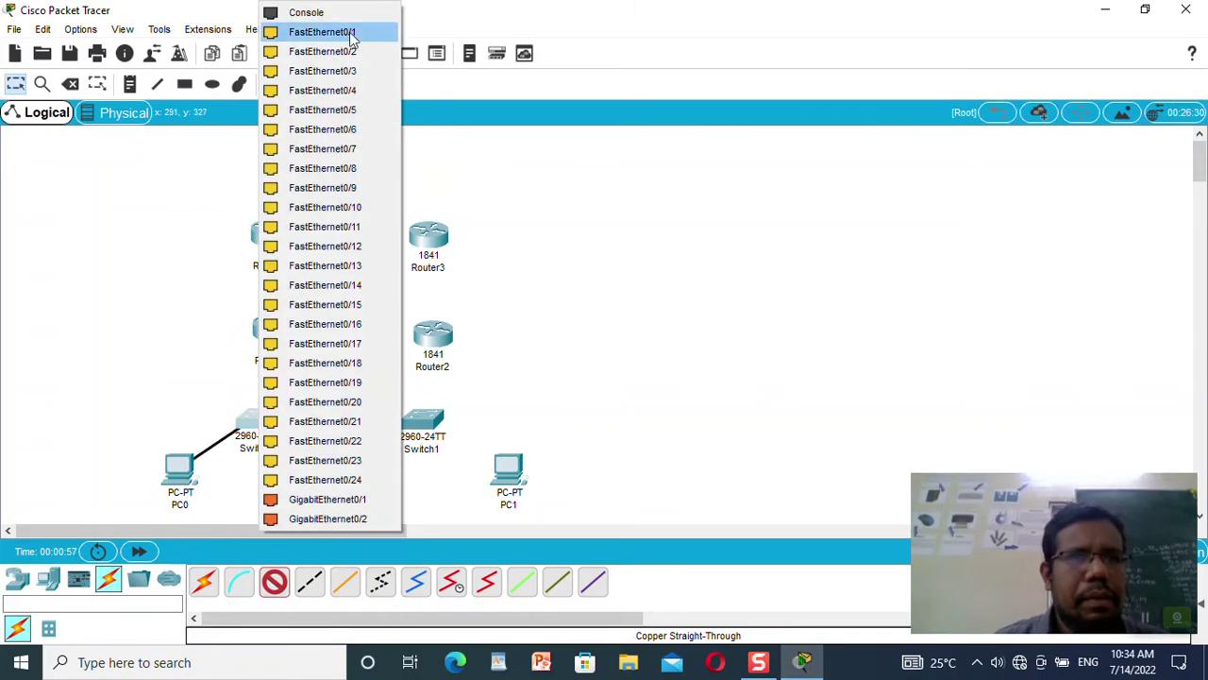
pyautogui.click(351, 32)
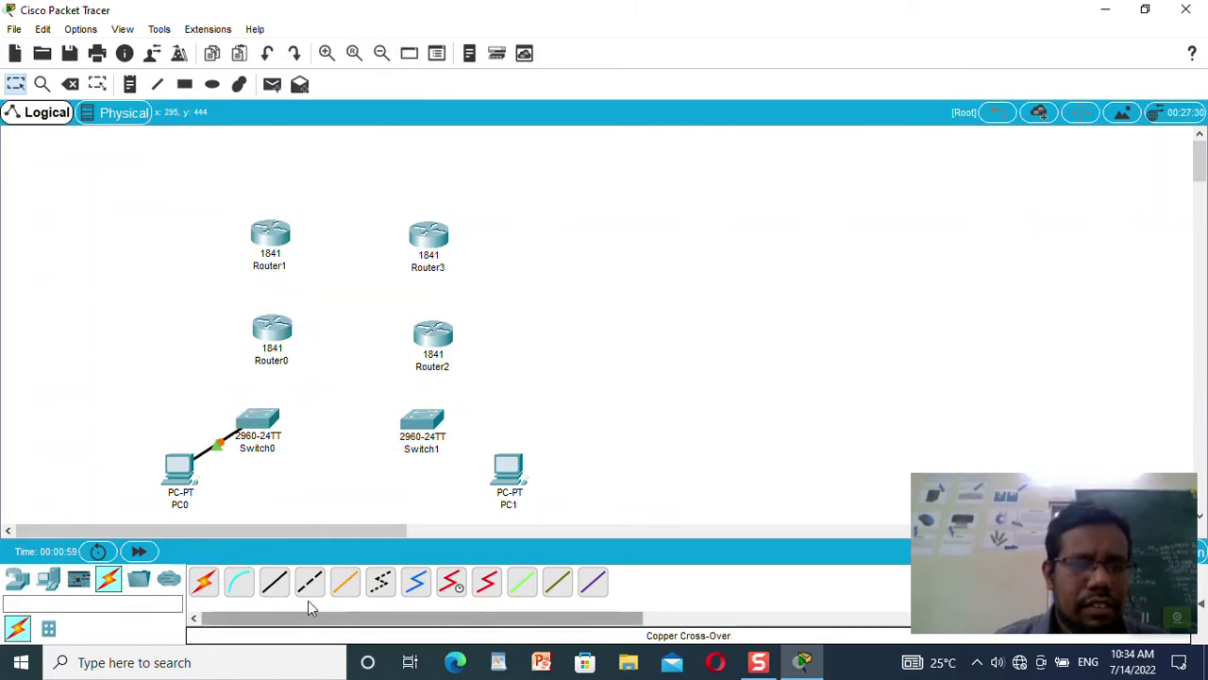
# - Connect PC1's FastEthernet0 to Switch1's FastEthernet0/1 with a Copper Straight-Through cable
pyautogui.click(274, 582)
pyautogui.click(517, 475)
pyautogui.click(553, 531)
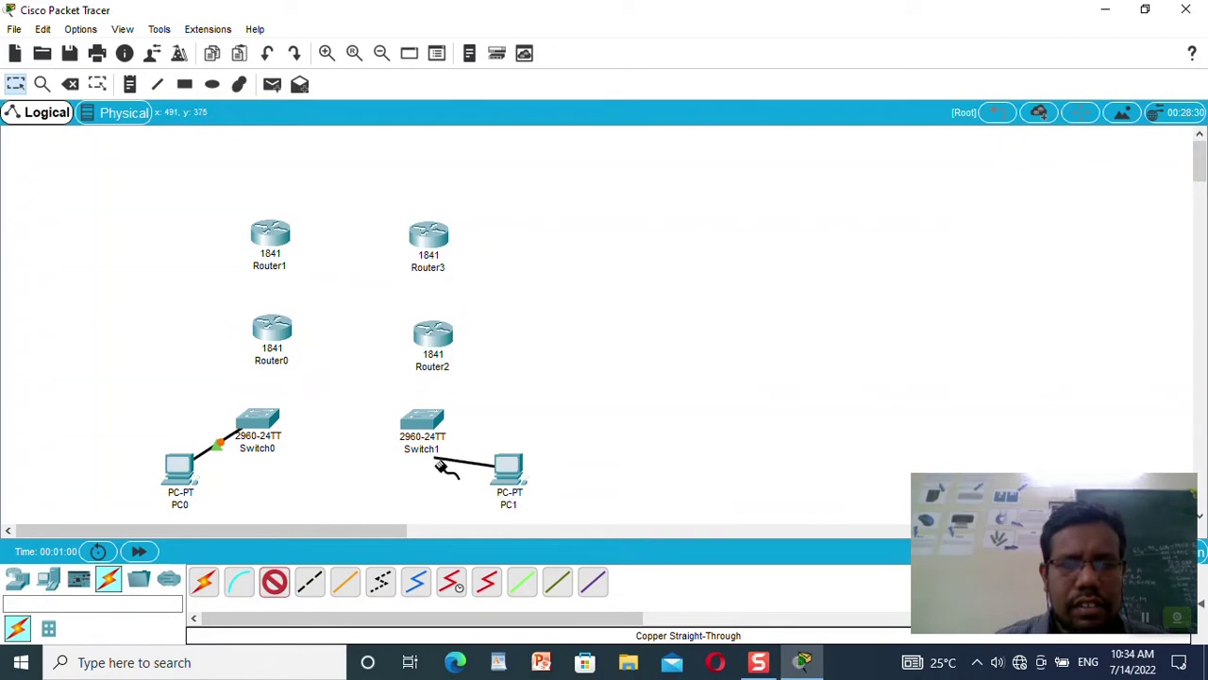
pyautogui.click(420, 425)
pyautogui.click(497, 34)
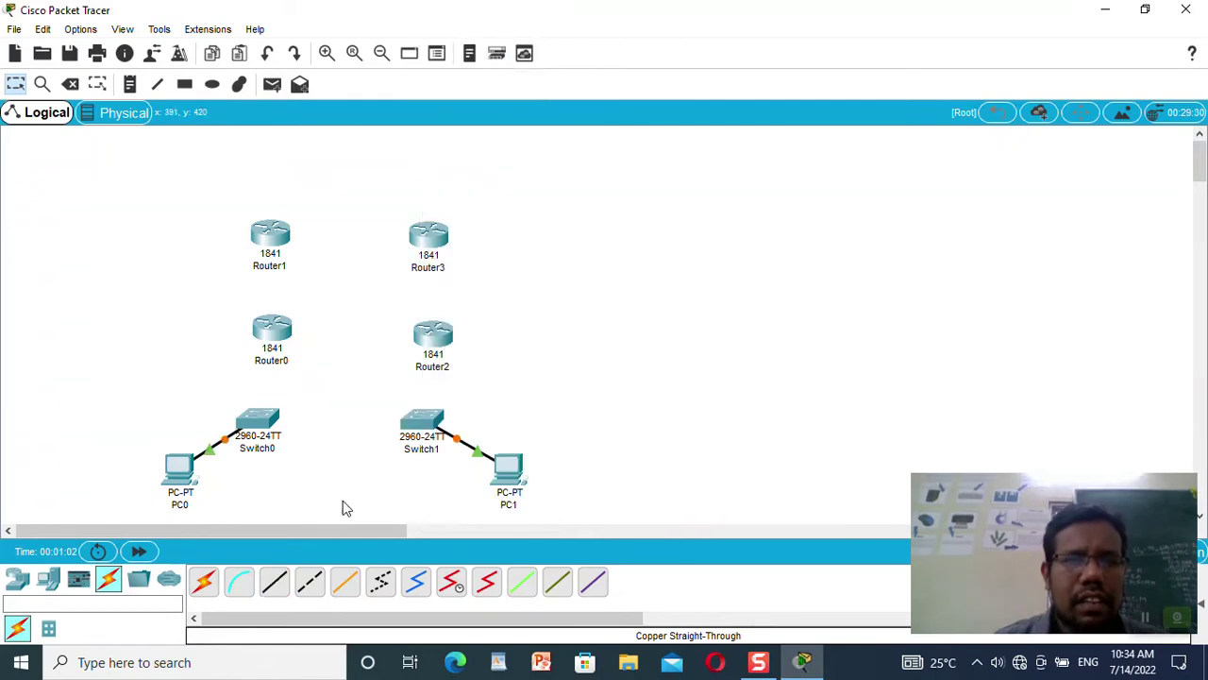
# - Connect Switch0's FastEthernet0/2 to Router0's FastEthernet0/0 with a Copper Straight-Through cable
pyautogui.click(264, 422)
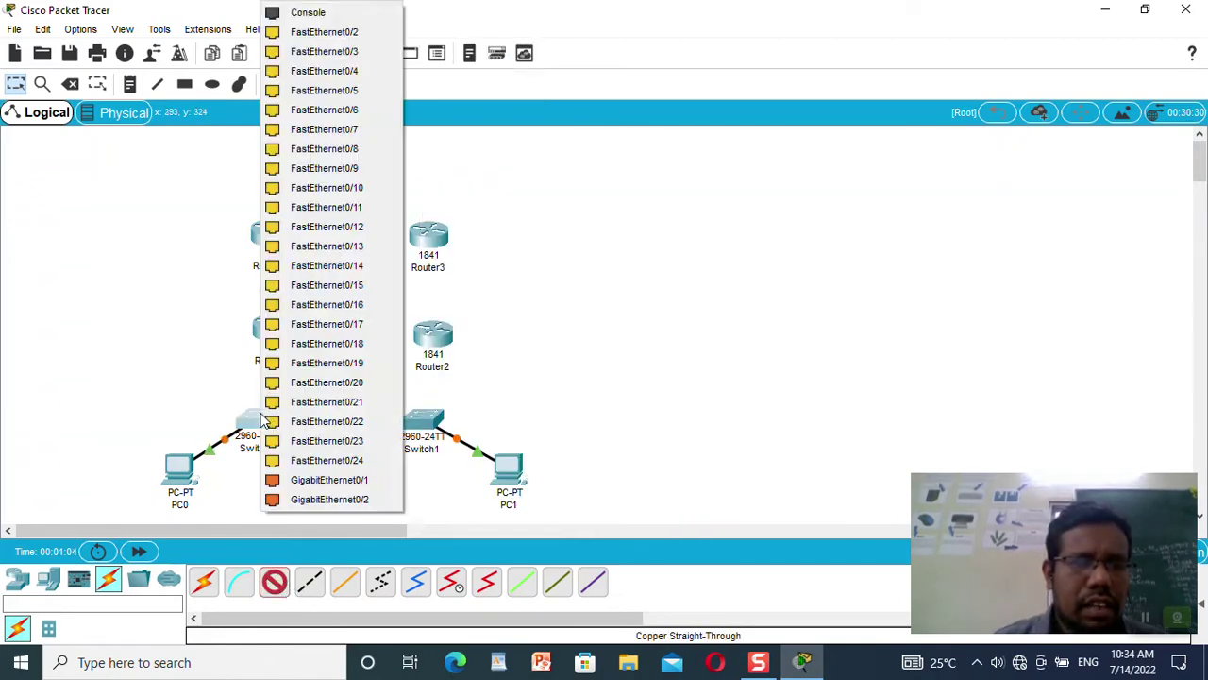
pyautogui.click(346, 34)
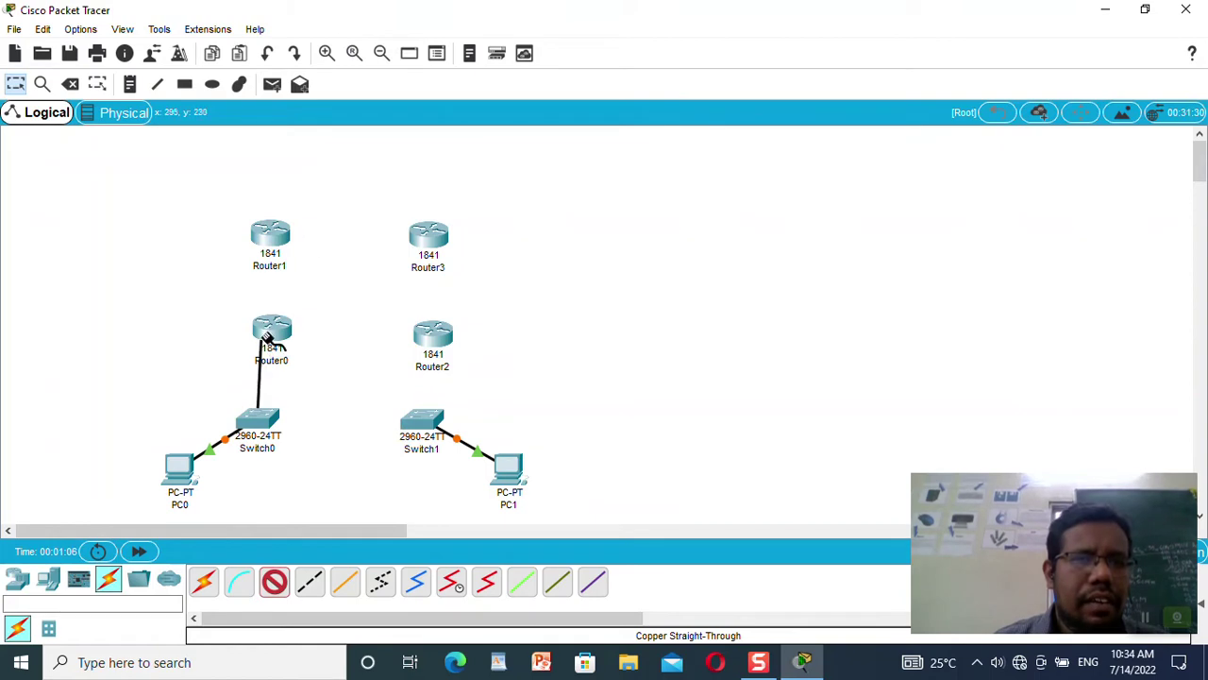
pyautogui.click(272, 333)
pyautogui.click(319, 379)
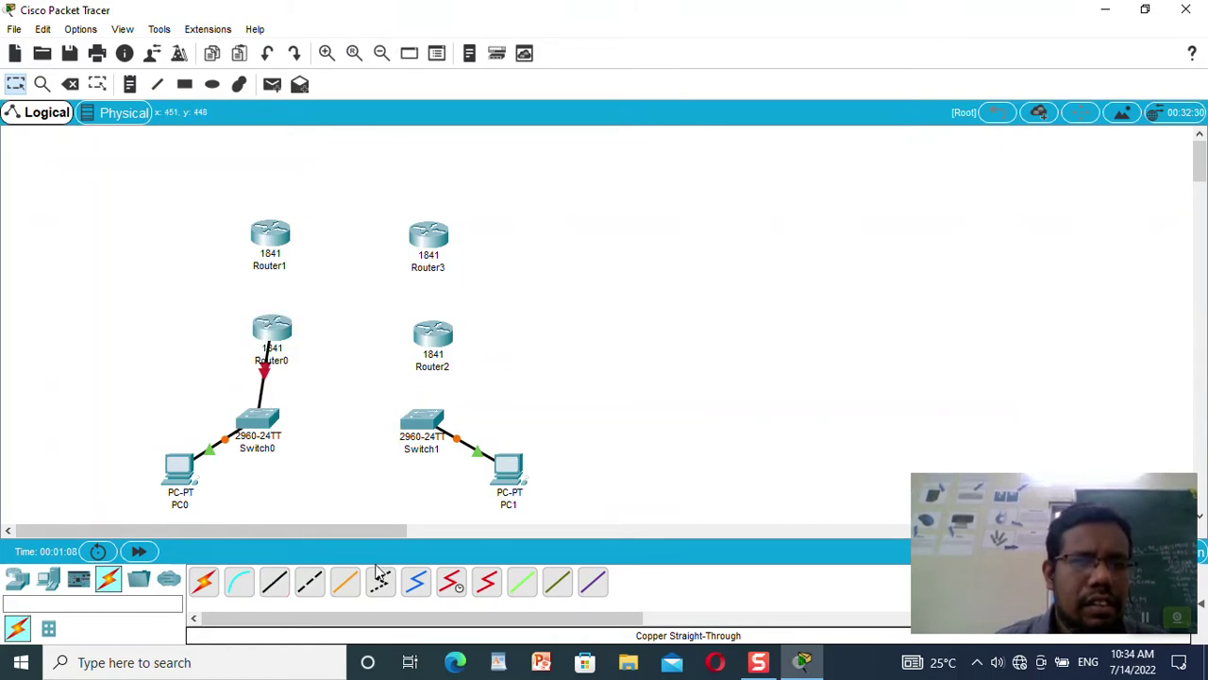
# - Connect Switch1's FastEthernet0/2 to Router2's FastEthernet0/0 with a Copper Straight-Through cable
pyautogui.click(274, 581)
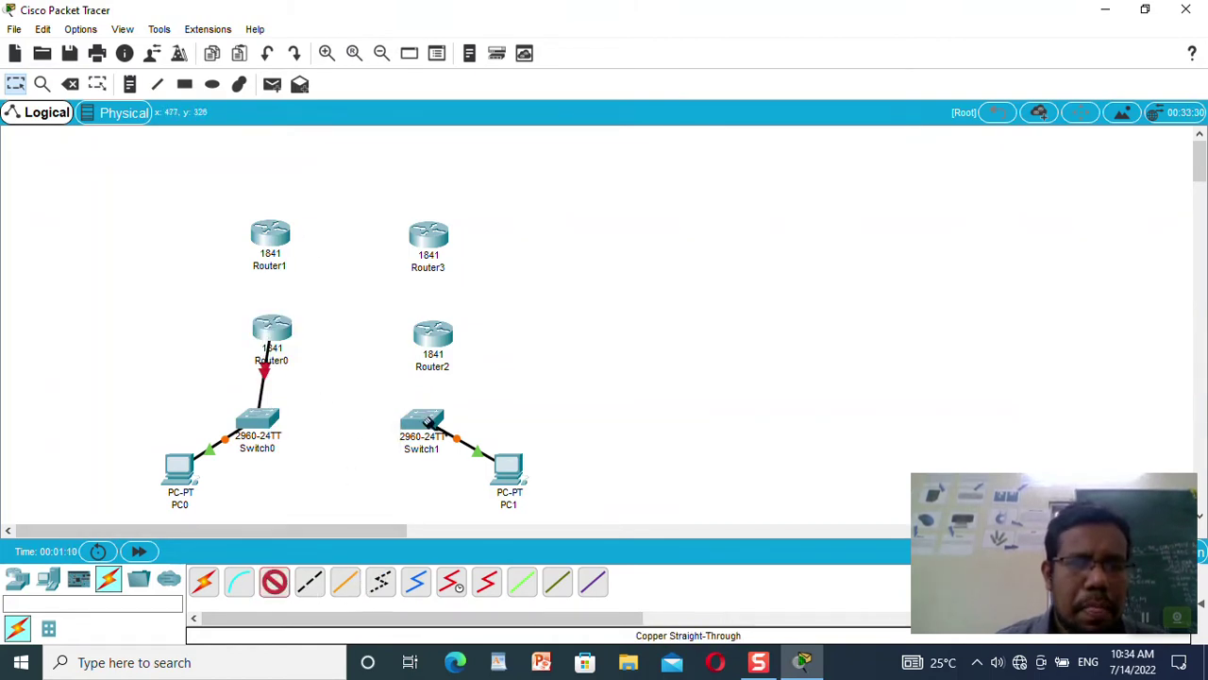
pyautogui.click(425, 420)
pyautogui.click(491, 32)
pyautogui.click(432, 332)
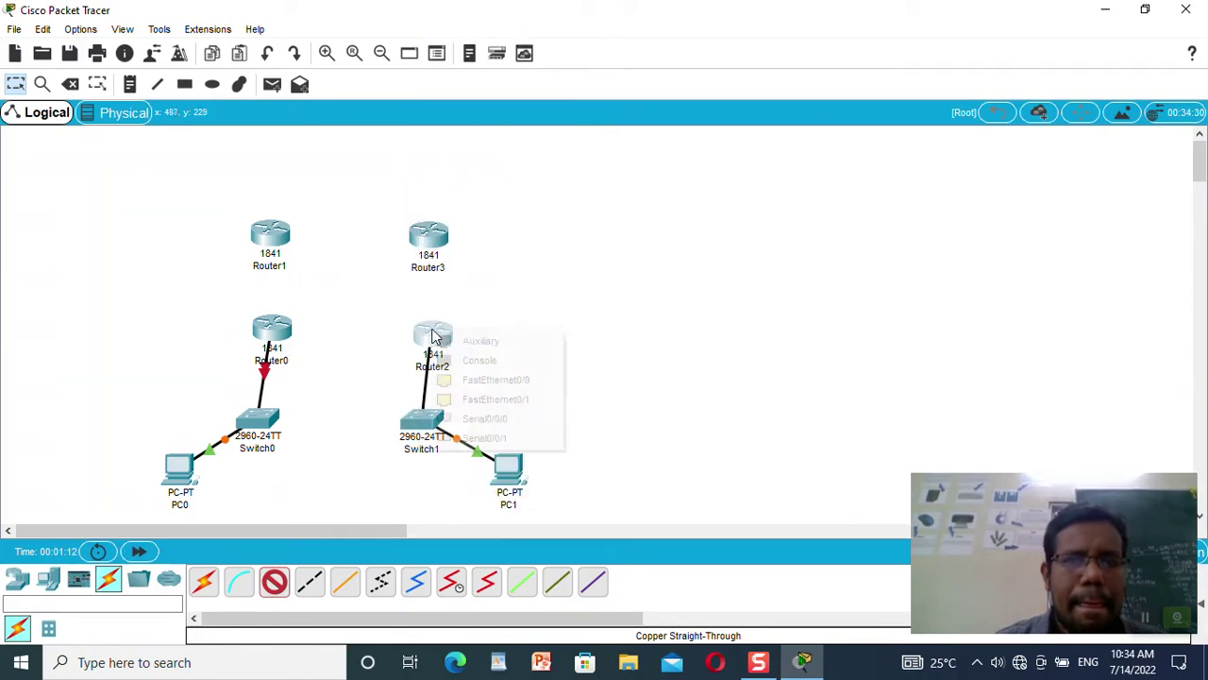
pyautogui.click(477, 381)
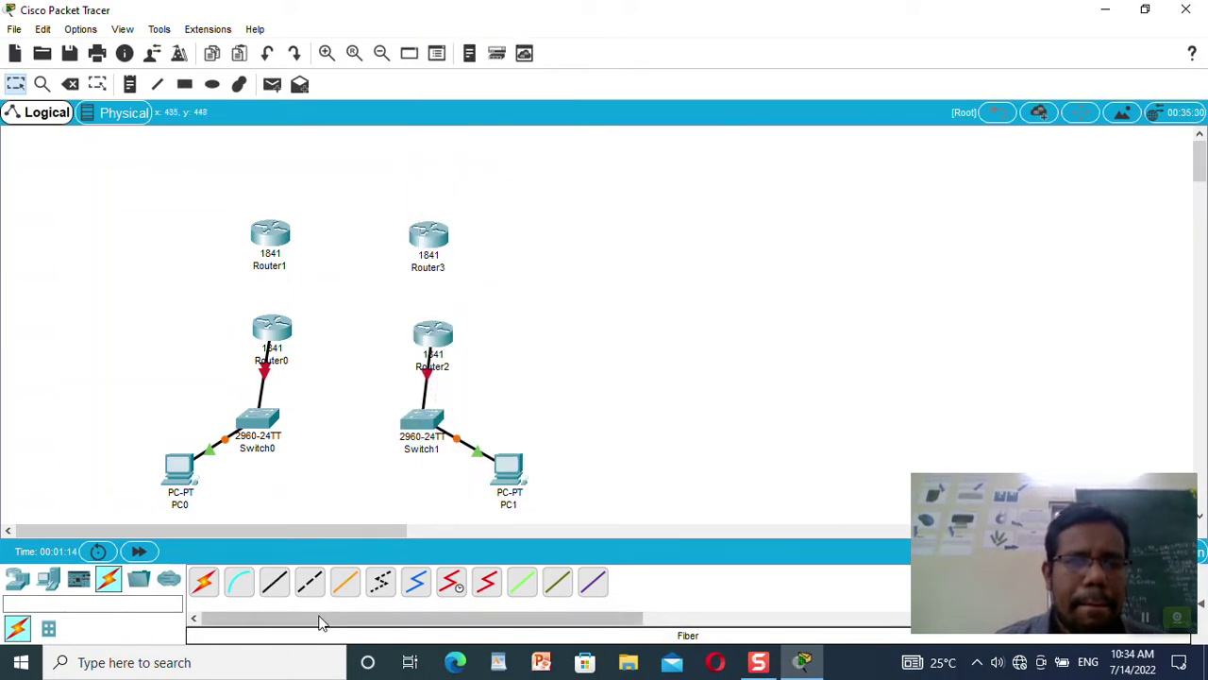
# - Try to connect Router0's FastEthernet0/1 to Router1 with a Copper Straight-Through cable
pyautogui.click(275, 581)
pyautogui.click(268, 325)
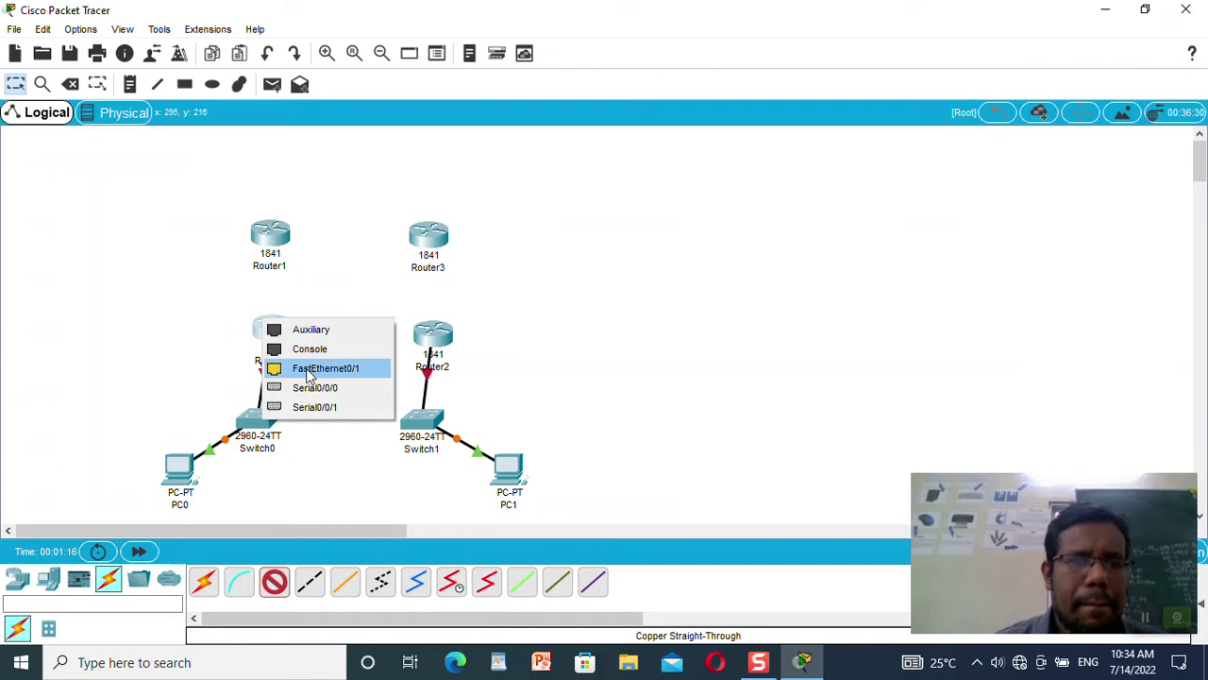
pyautogui.click(306, 376)
pyautogui.click(272, 236)
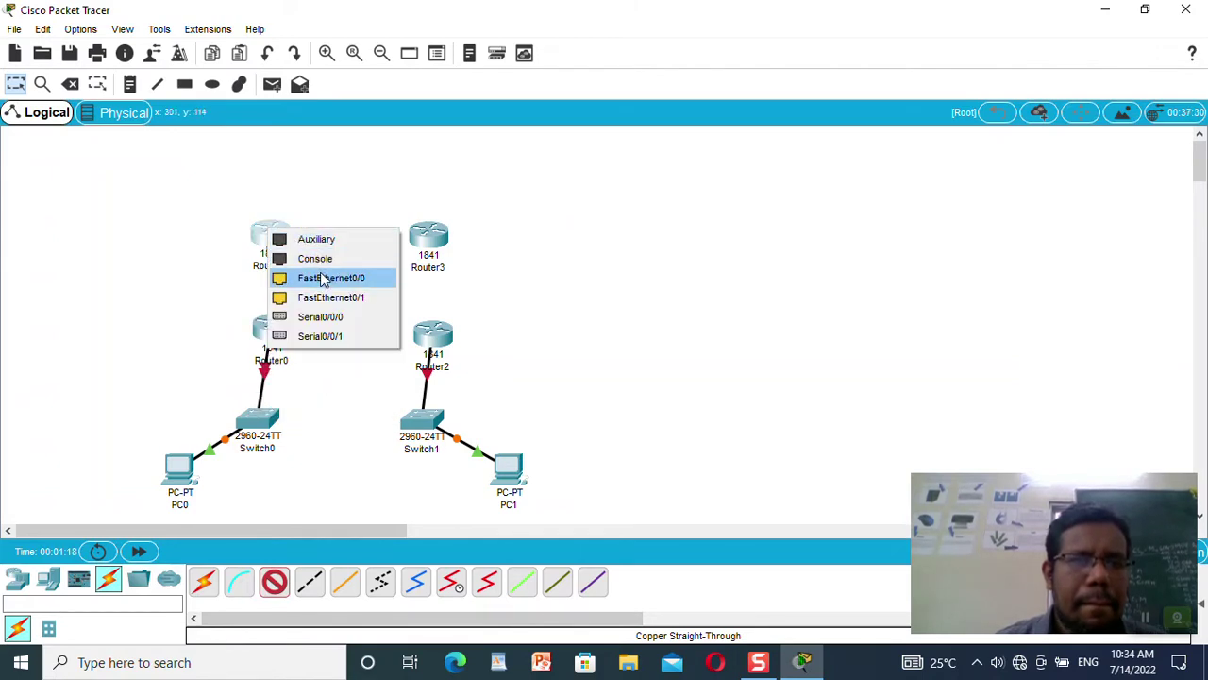
pyautogui.click(345, 288)
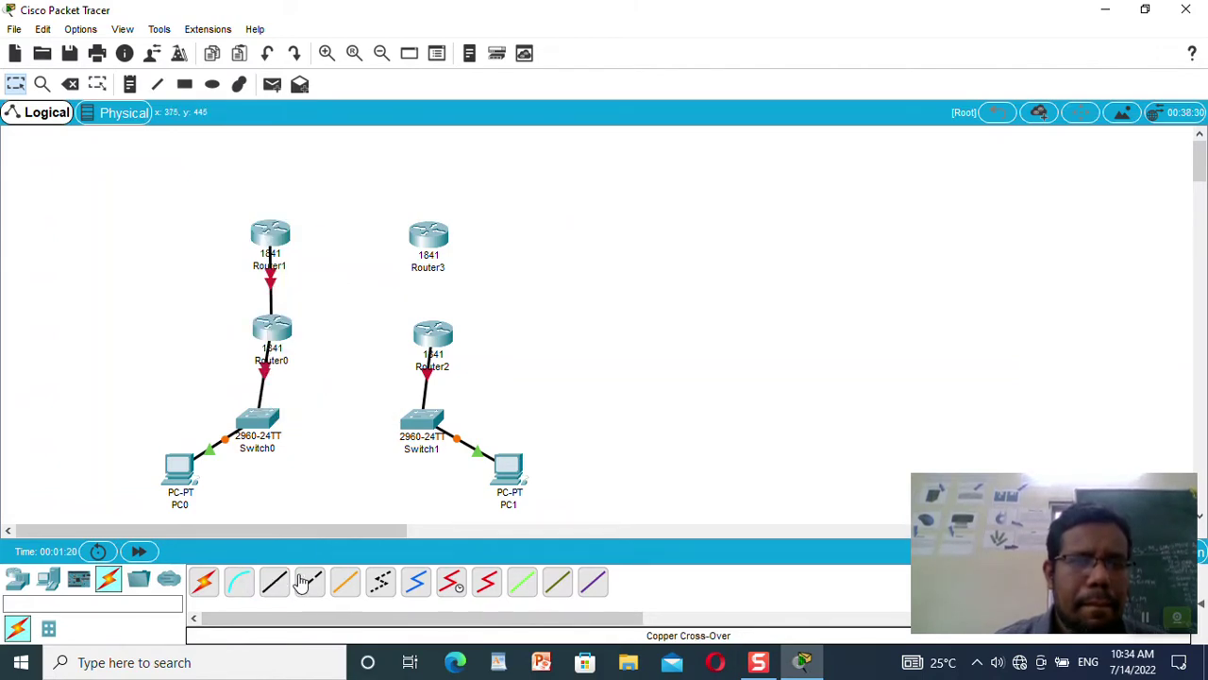
pyautogui.hotkey('ctrl', 'z')
# - Connect Router0's FastEthernet0/1 to Router1's FastEthernet0/0 with a Copper Cross-Over cable
pyautogui.click(318, 584)
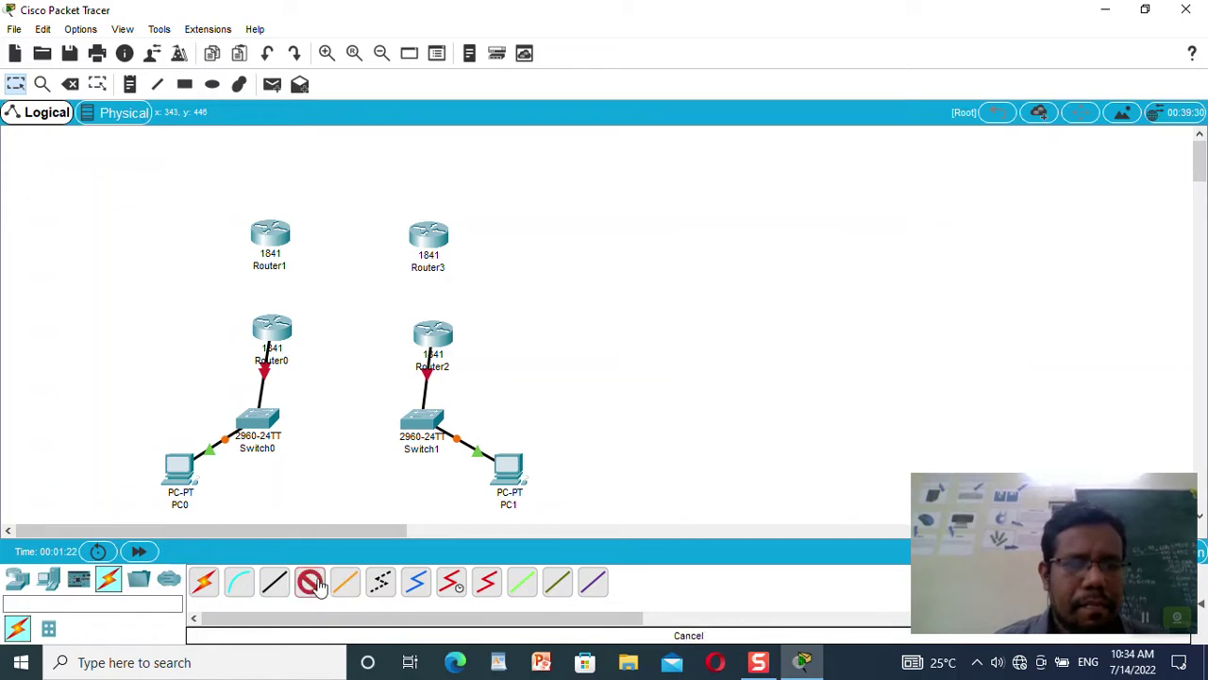
pyautogui.click(282, 328)
pyautogui.click(304, 393)
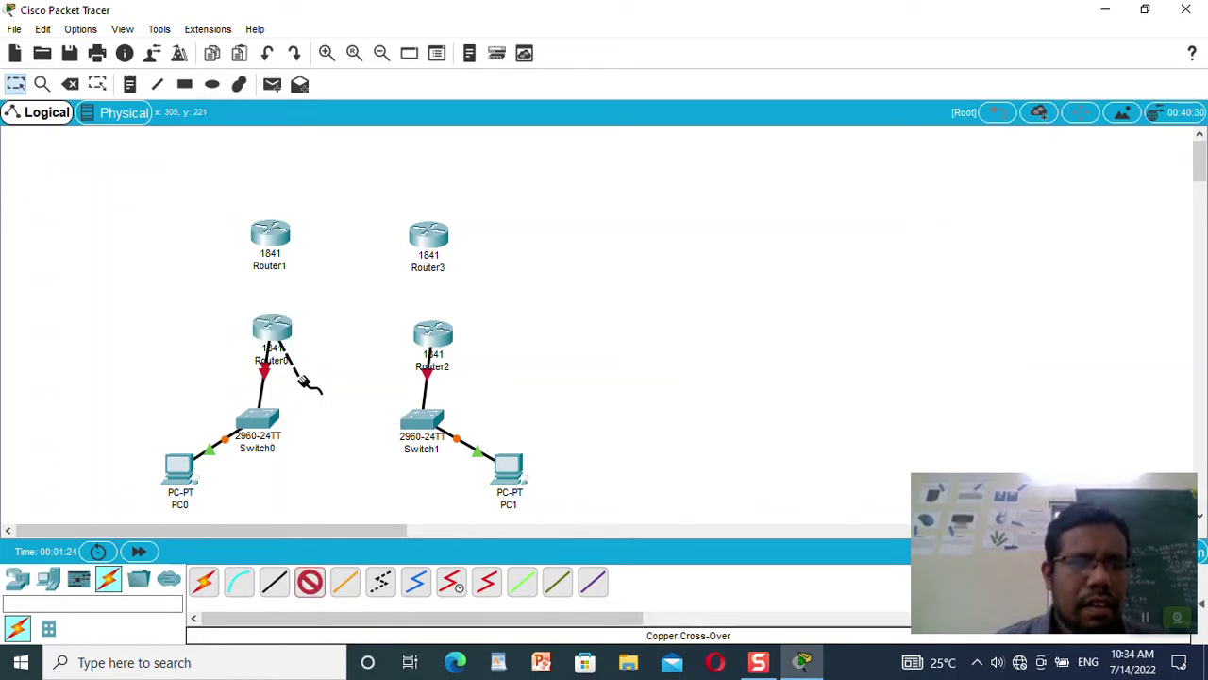
pyautogui.click(275, 236)
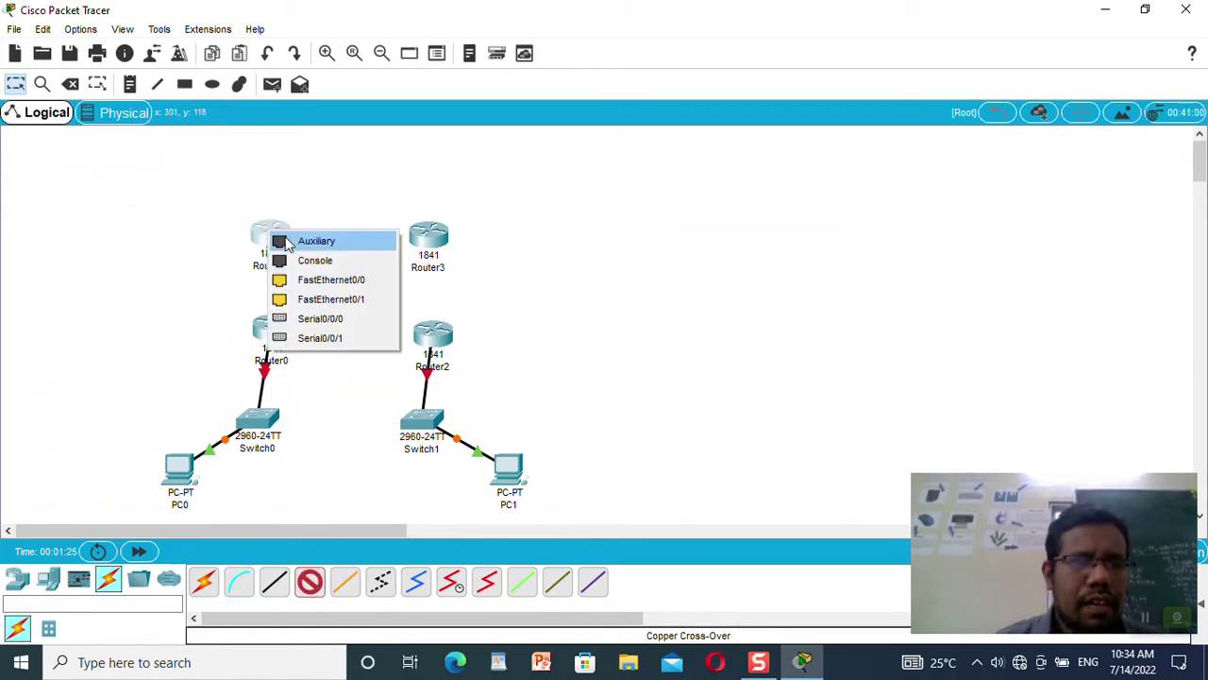
pyautogui.click(302, 281)
# - Connect Router2's FastEthernet0/1 to Router3's FastEthernet0/0 with a Copper Cross-Over cable
pyautogui.click(310, 582)
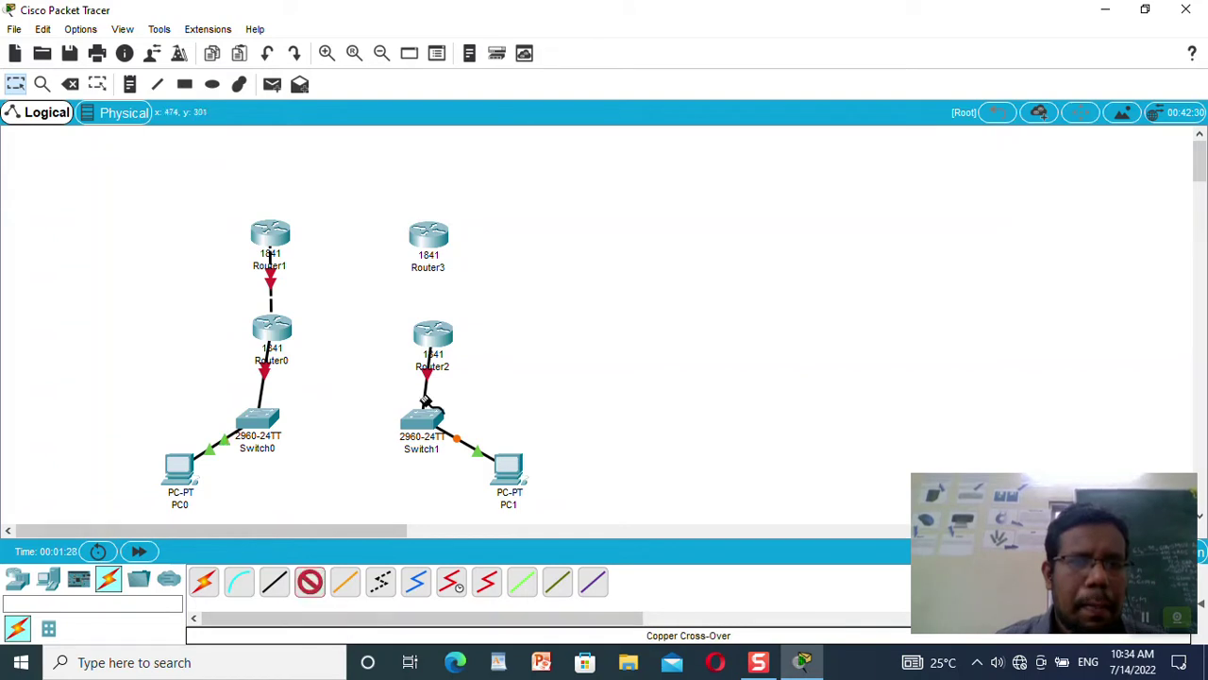
pyautogui.click(430, 340)
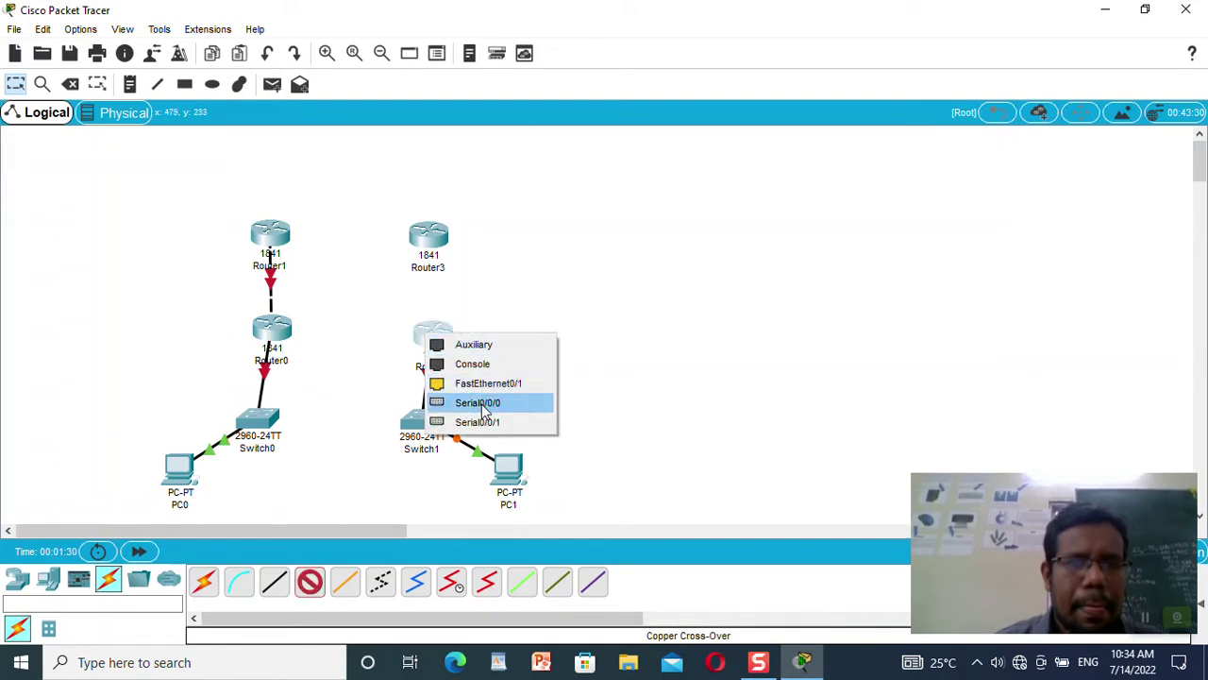
pyautogui.click(487, 383)
pyautogui.click(434, 244)
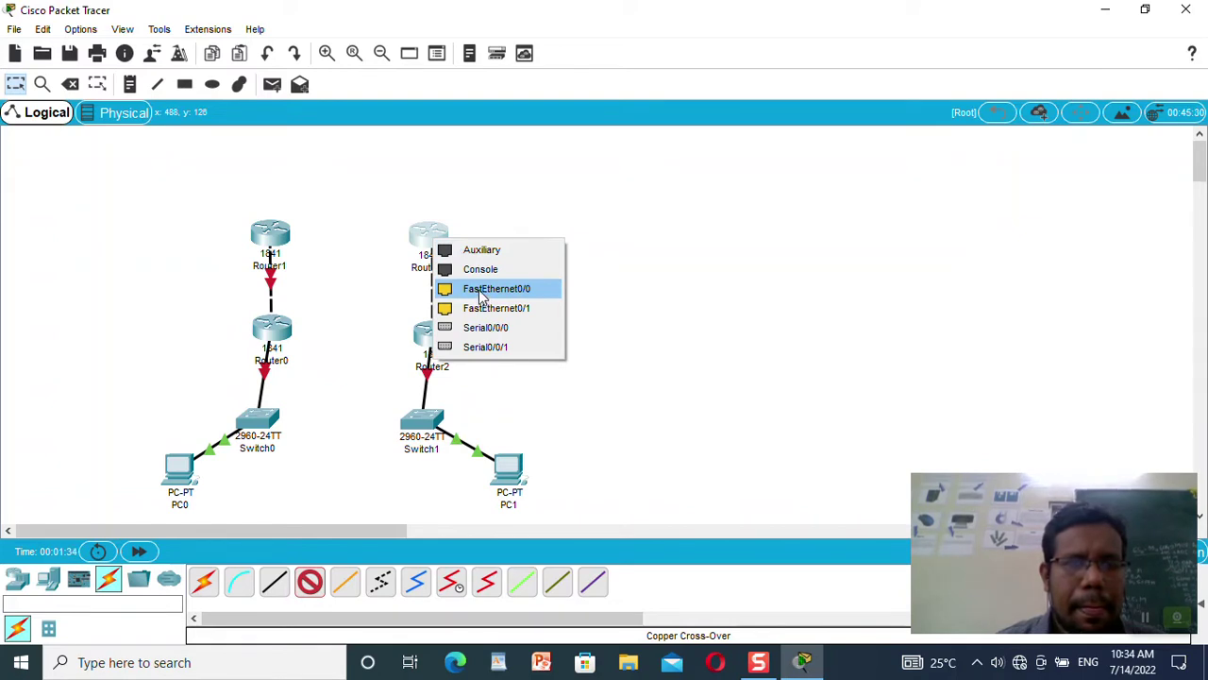
pyautogui.click(482, 291)
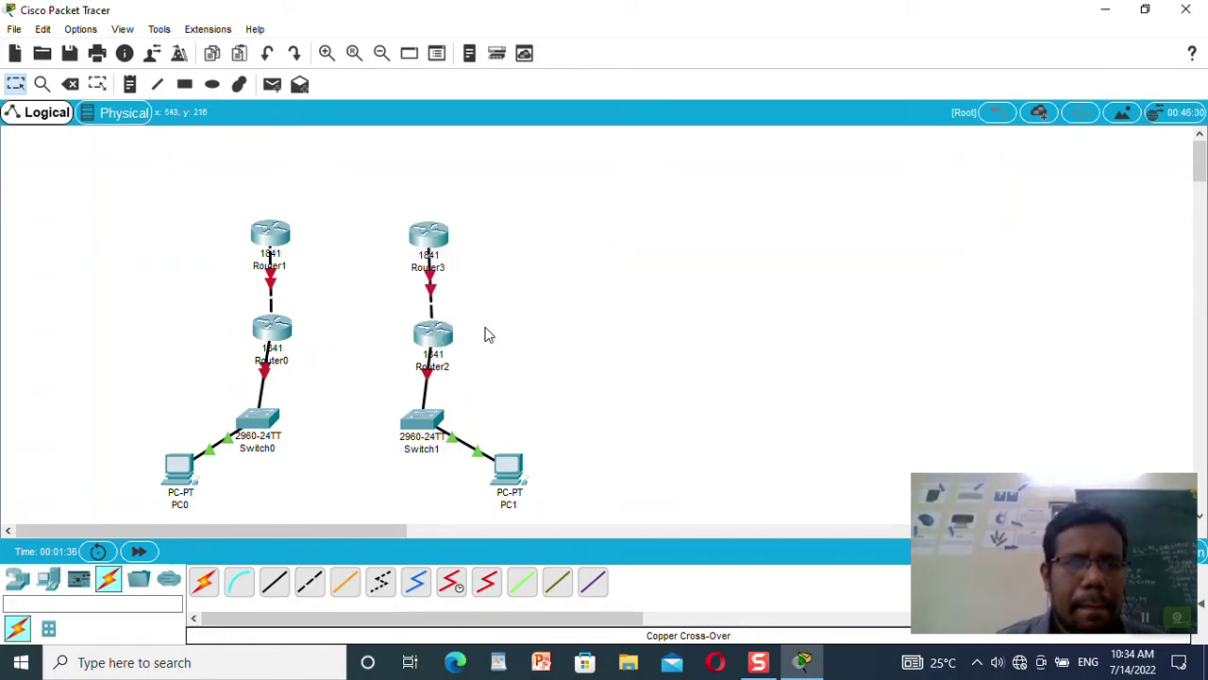
# - Connect Router0's Serial0/0/0 to Router2's Serial0/0/0 with a Serial DCE cable
pyautogui.click(451, 586)
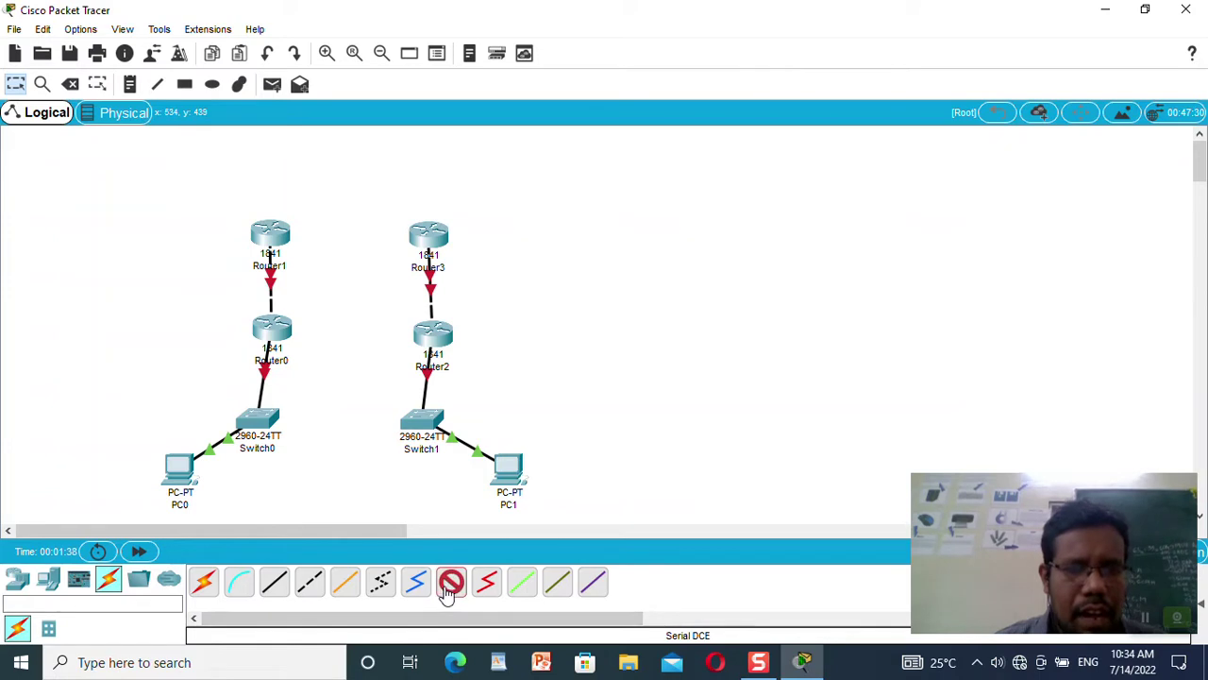
pyautogui.click(287, 333)
pyautogui.click(333, 375)
pyautogui.click(431, 338)
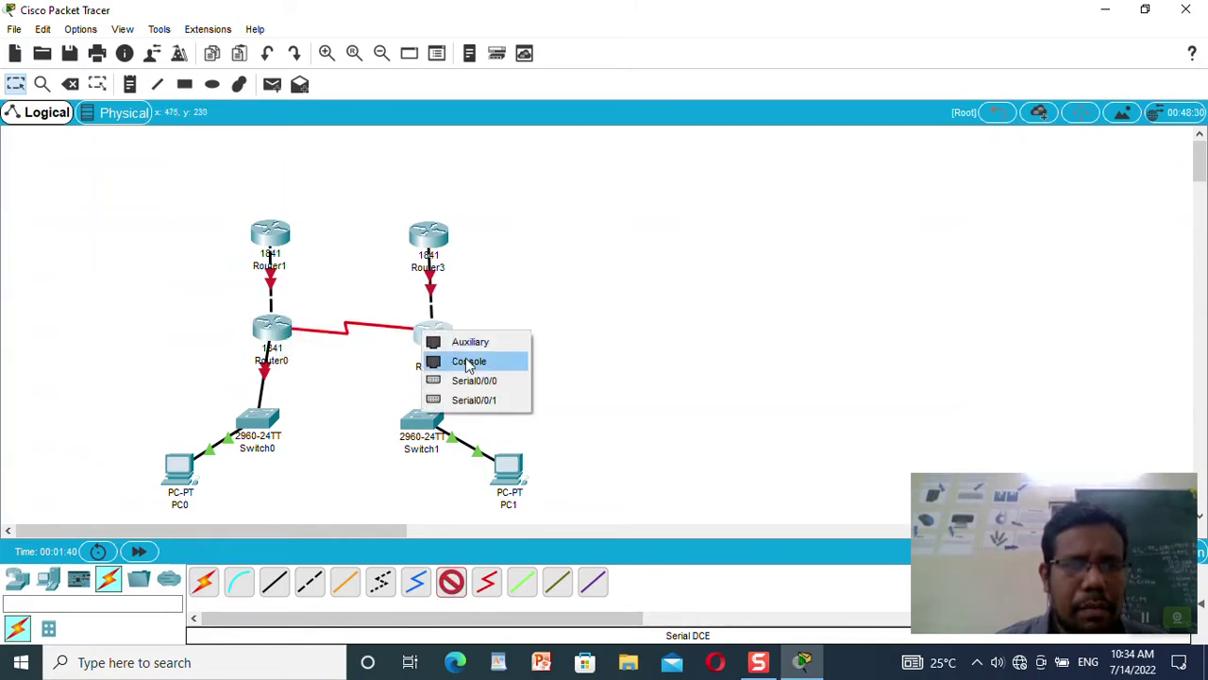
pyautogui.click(477, 379)
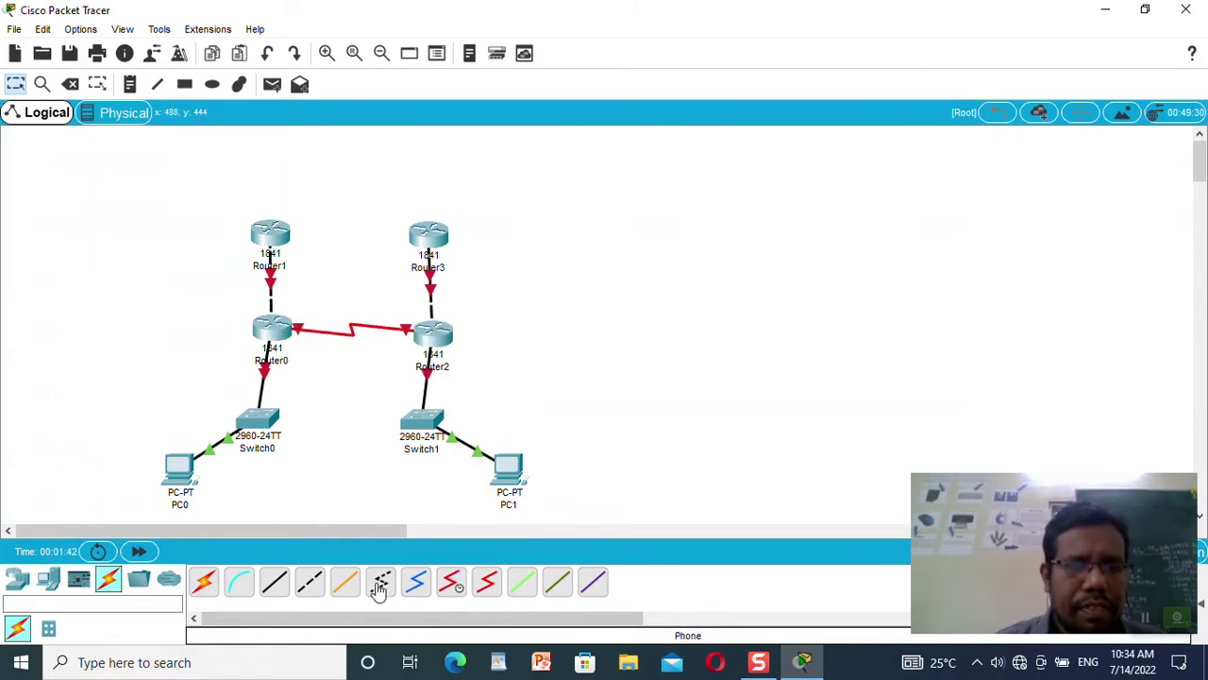
# - Connect Router1's Serial0/0/1 to Router3's Serial0/0/0 with a Serial DCE cable
pyautogui.click(450, 582)
pyautogui.click(284, 231)
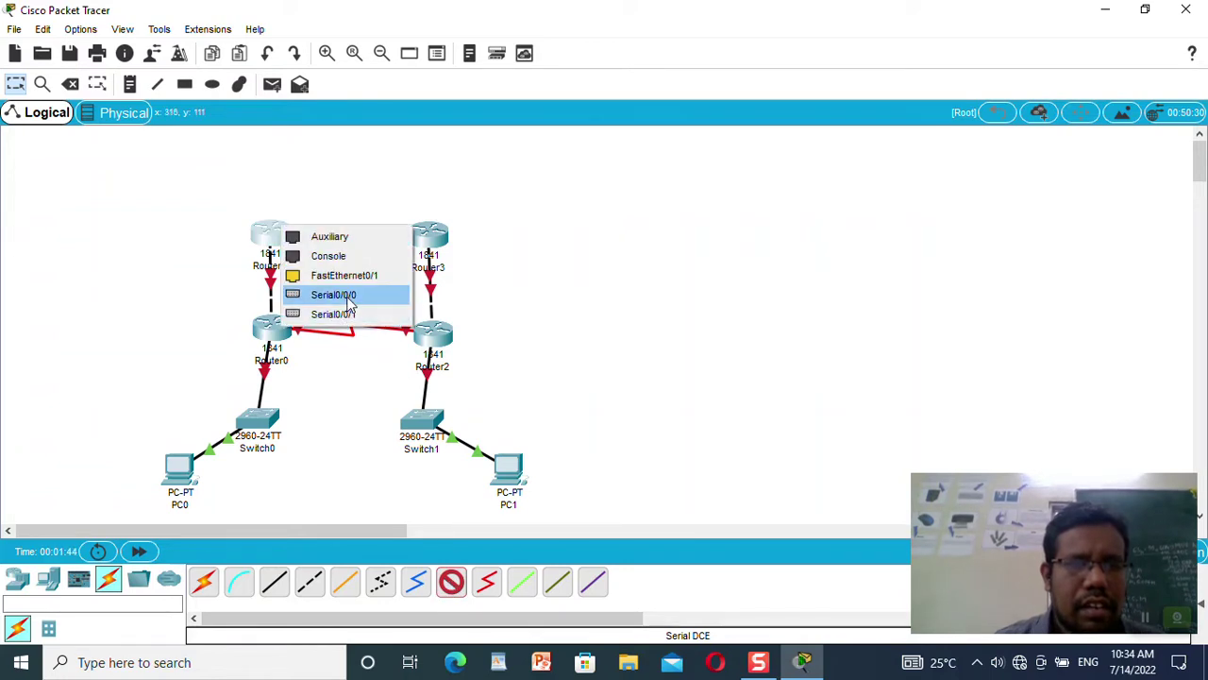
pyautogui.click(347, 315)
pyautogui.click(431, 236)
pyautogui.click(480, 302)
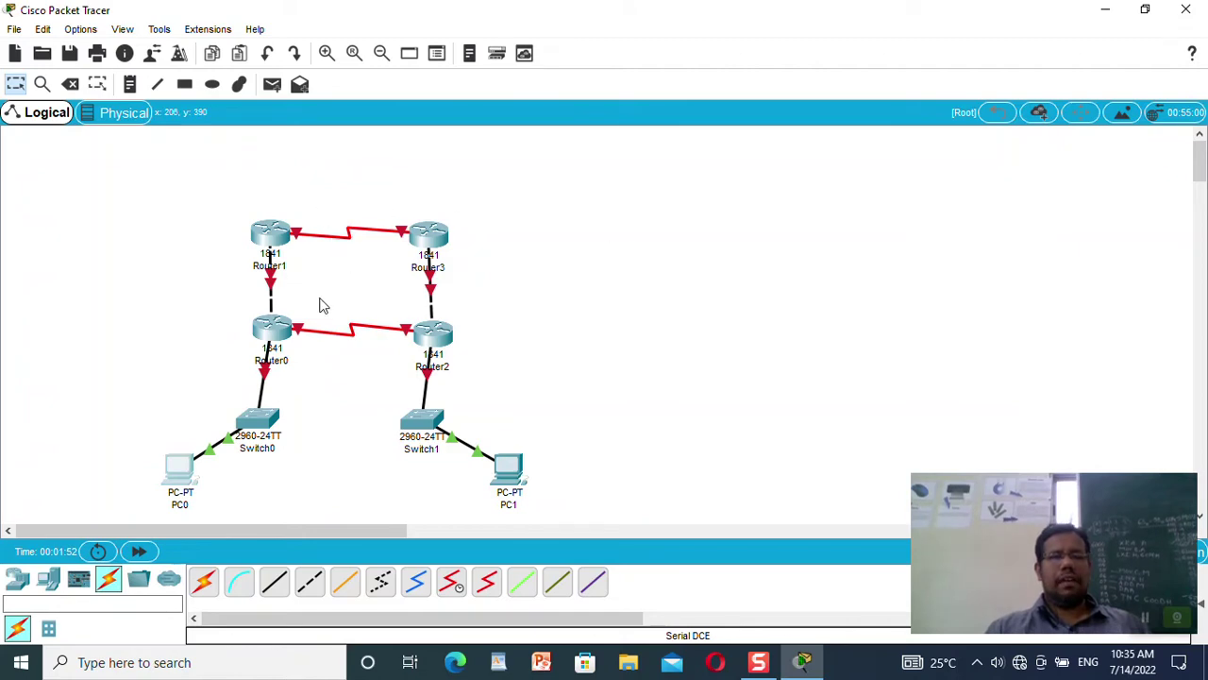
# - Configure PC0 with static IP address 172.16.1.2, subnet mask 255.255.0.0 and default gateway 172.16.1.1
pyautogui.click(179, 469)
pyautogui.click(500, 115)
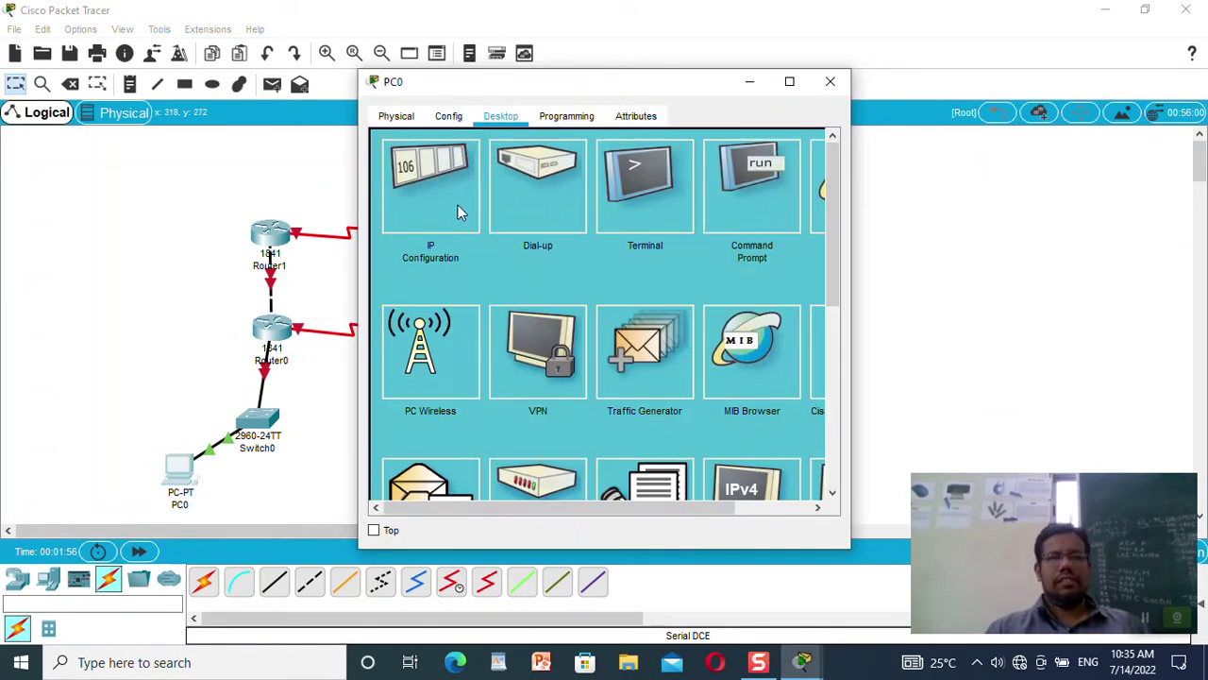
pyautogui.click(460, 213)
pyautogui.click(566, 242)
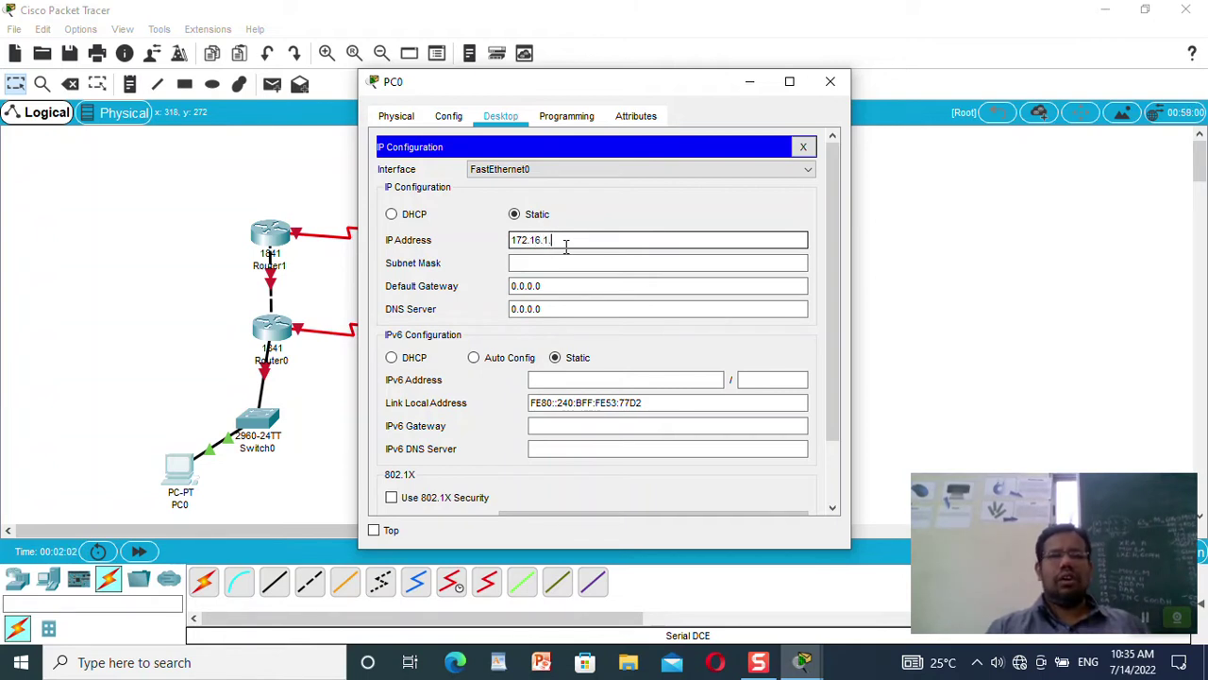
pyautogui.click(573, 263)
pyautogui.tripleClick(566, 284)
pyautogui.write('172.16.1.1')
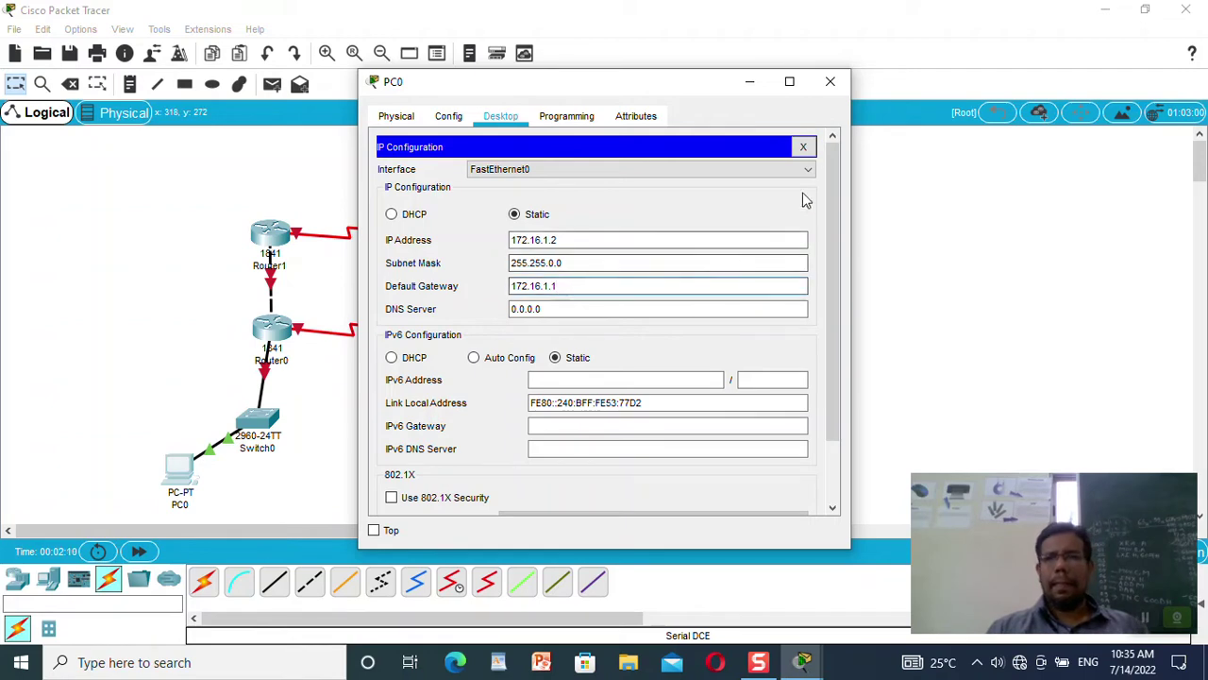
pyautogui.click(830, 81)
# - Configure PC1 with static IP address 192.168.1.2, subnet mask 255.255.255.0 and default gateway 192.168.1.1
pyautogui.click(515, 472)
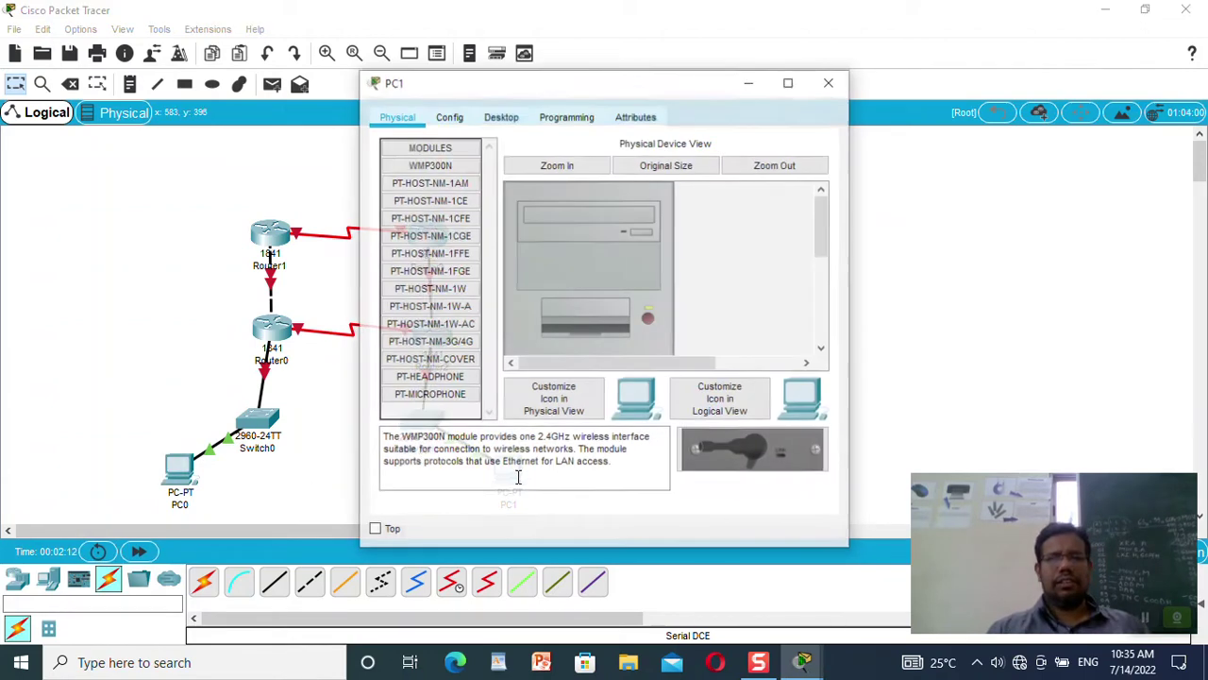
pyautogui.click(504, 120)
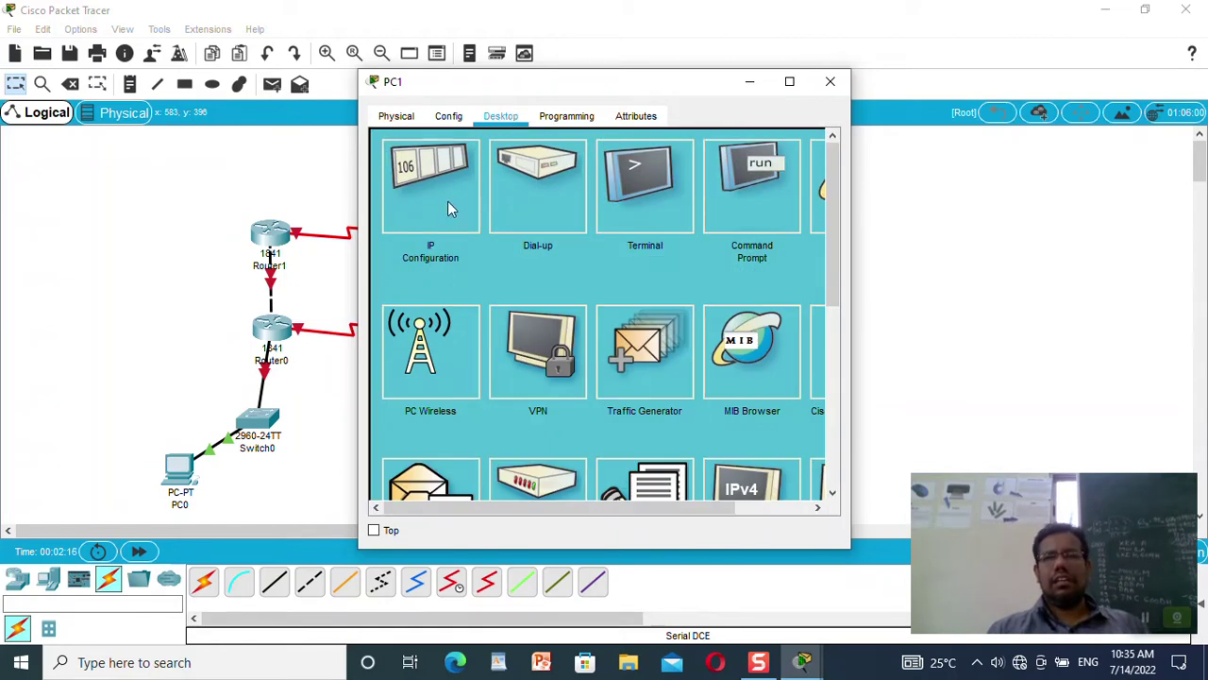
pyautogui.click(448, 201)
pyautogui.click(537, 238)
pyautogui.write('19')
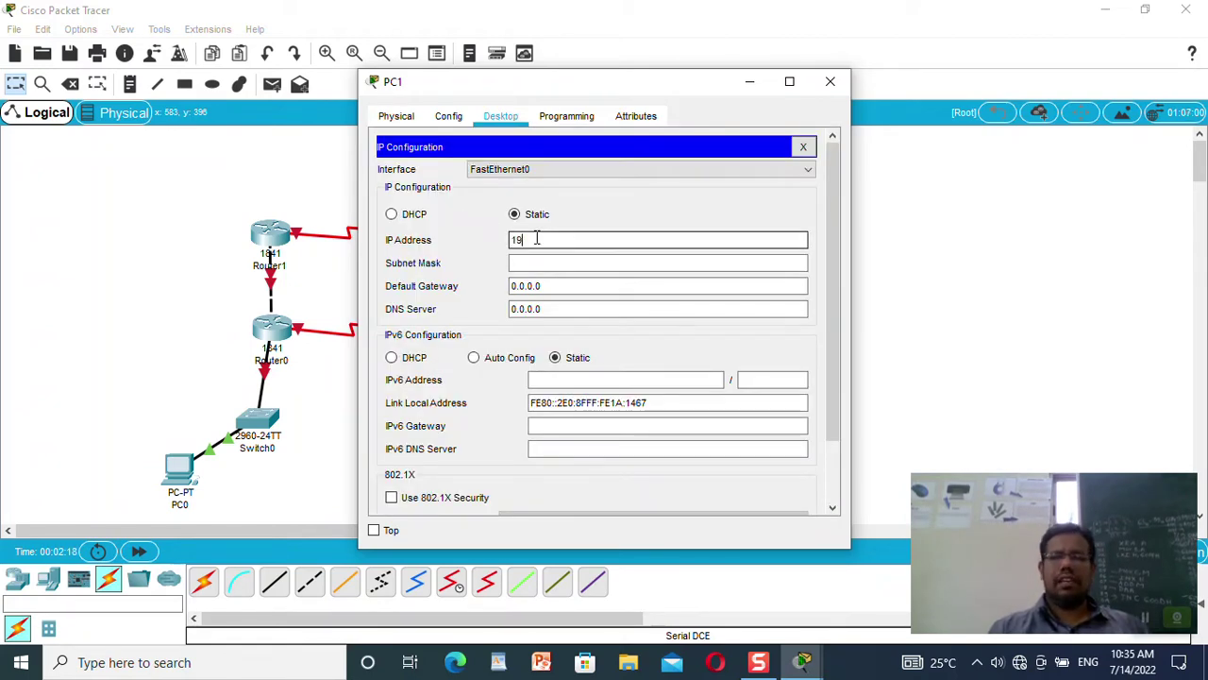
pyautogui.write('2.168.1.2')
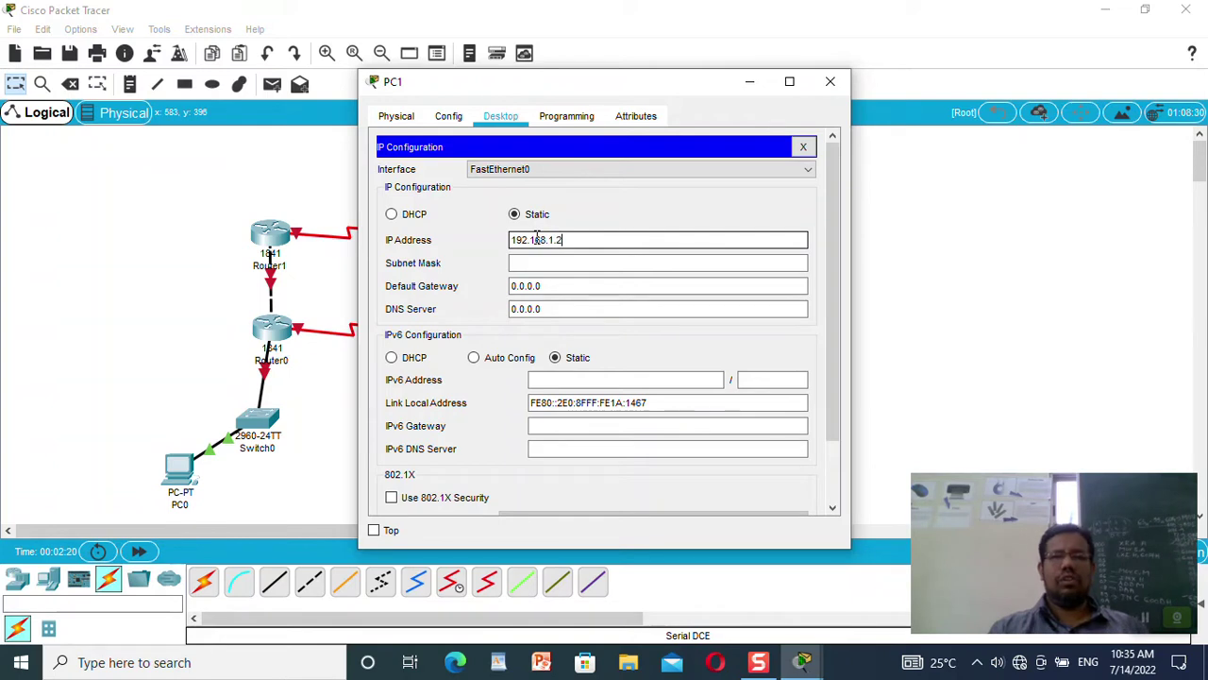
pyautogui.press('Tab')
pyautogui.press('Tab')
pyautogui.write('19')
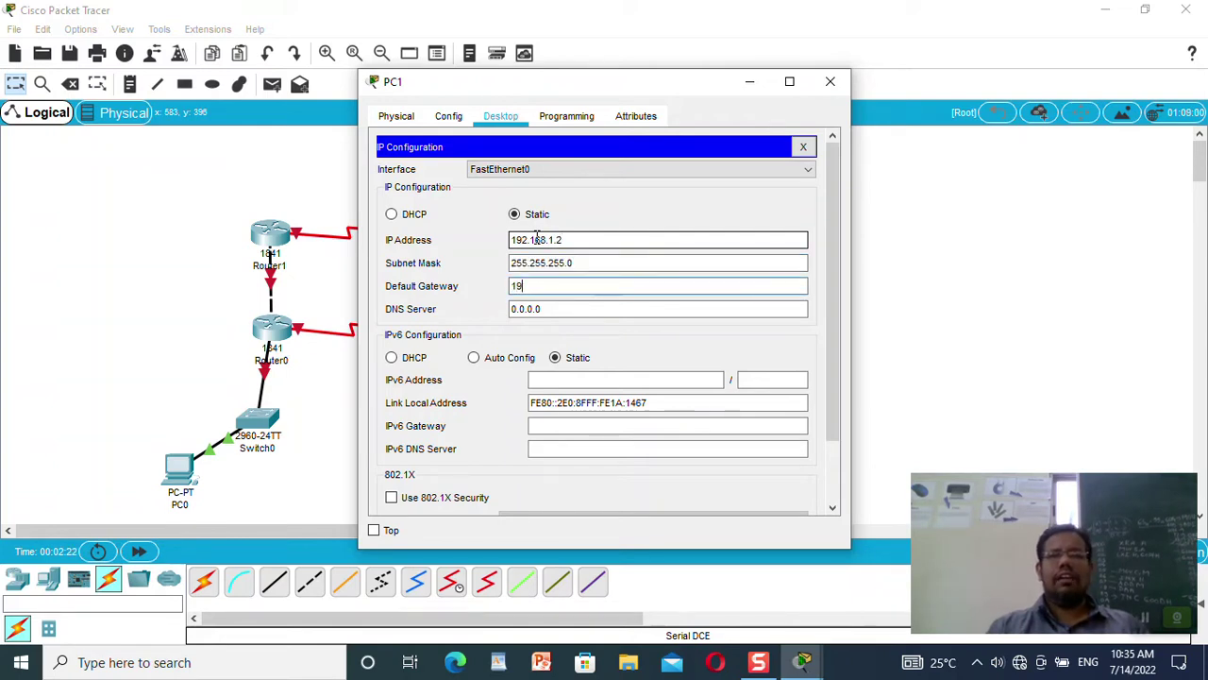
pyautogui.write('2.168.1.1')
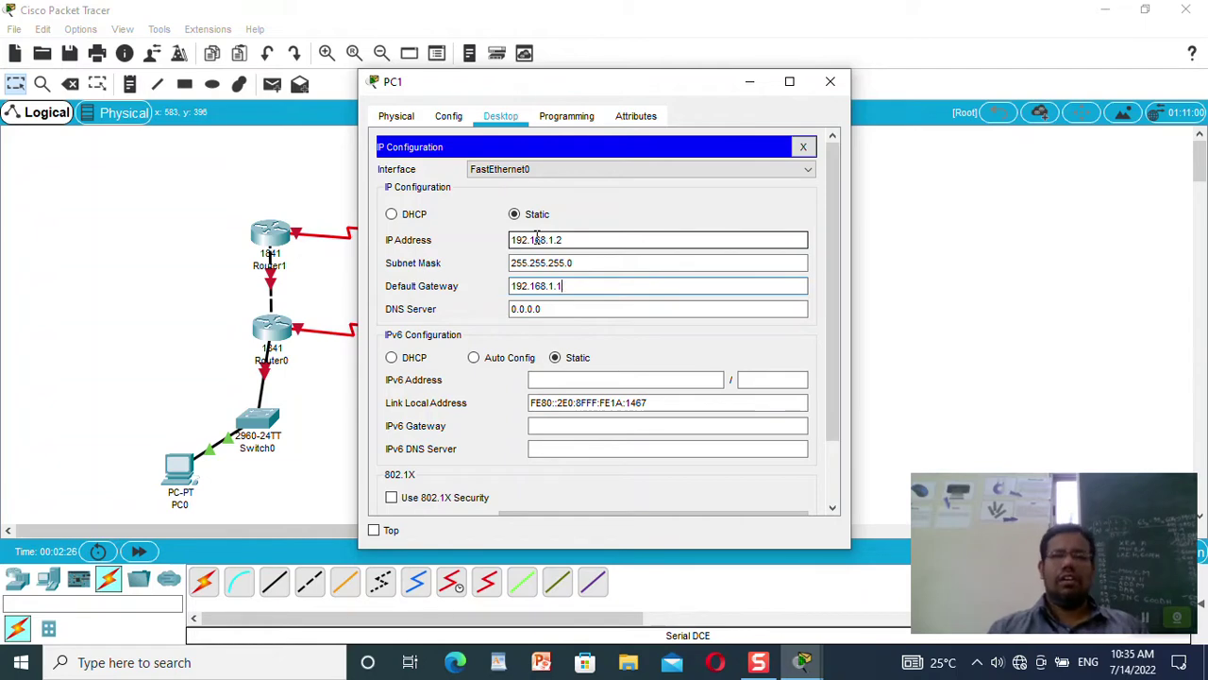
pyautogui.click(830, 81)
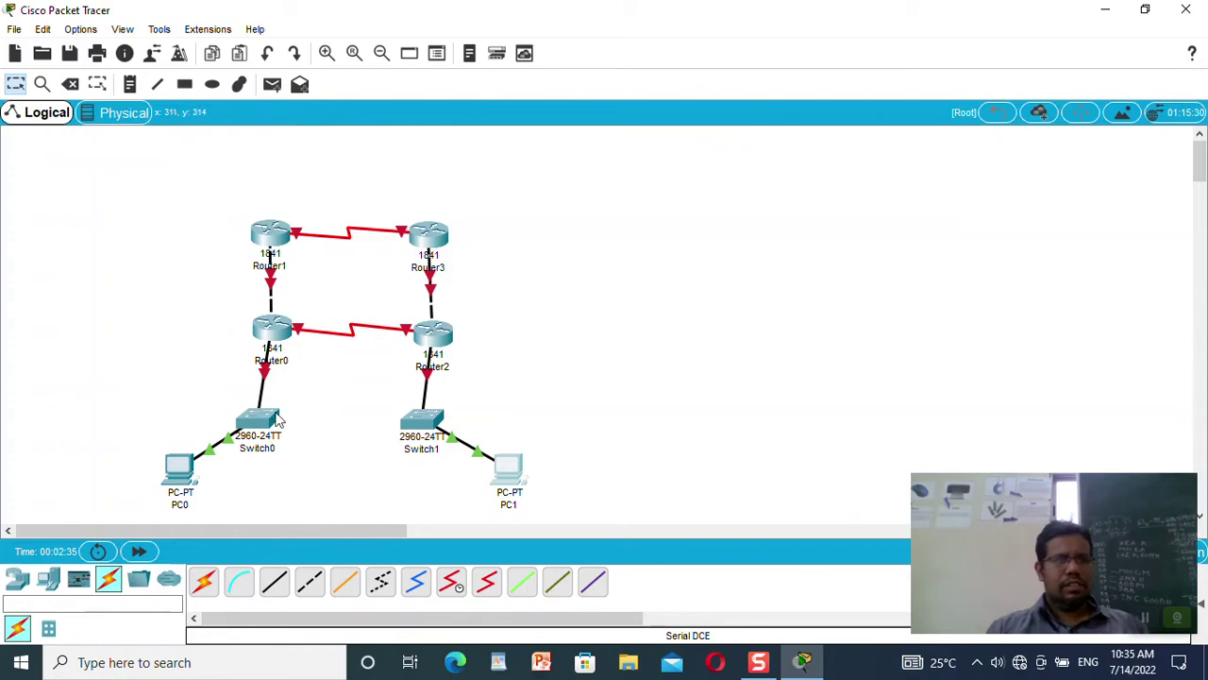
# - Set Router0's FastEthernet0/0 to IP address 172.16.1.1 with subnet mask 255.255.0.0 and turn the port on
pyautogui.click(284, 329)
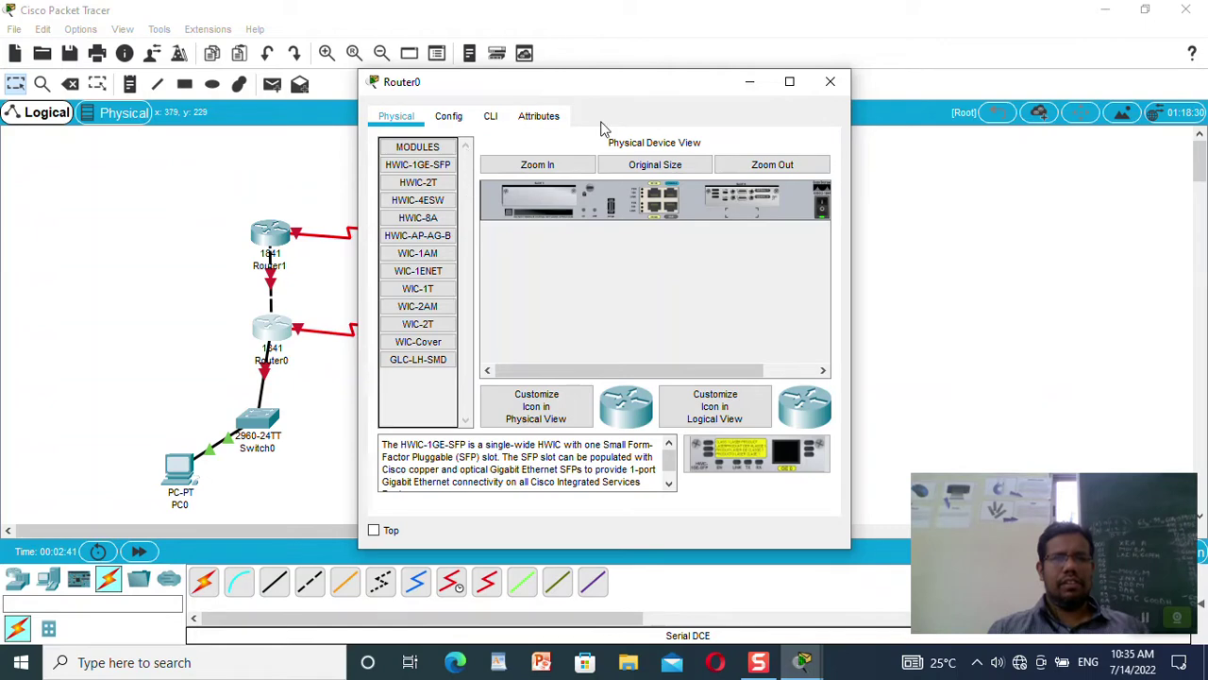
pyautogui.click(830, 81)
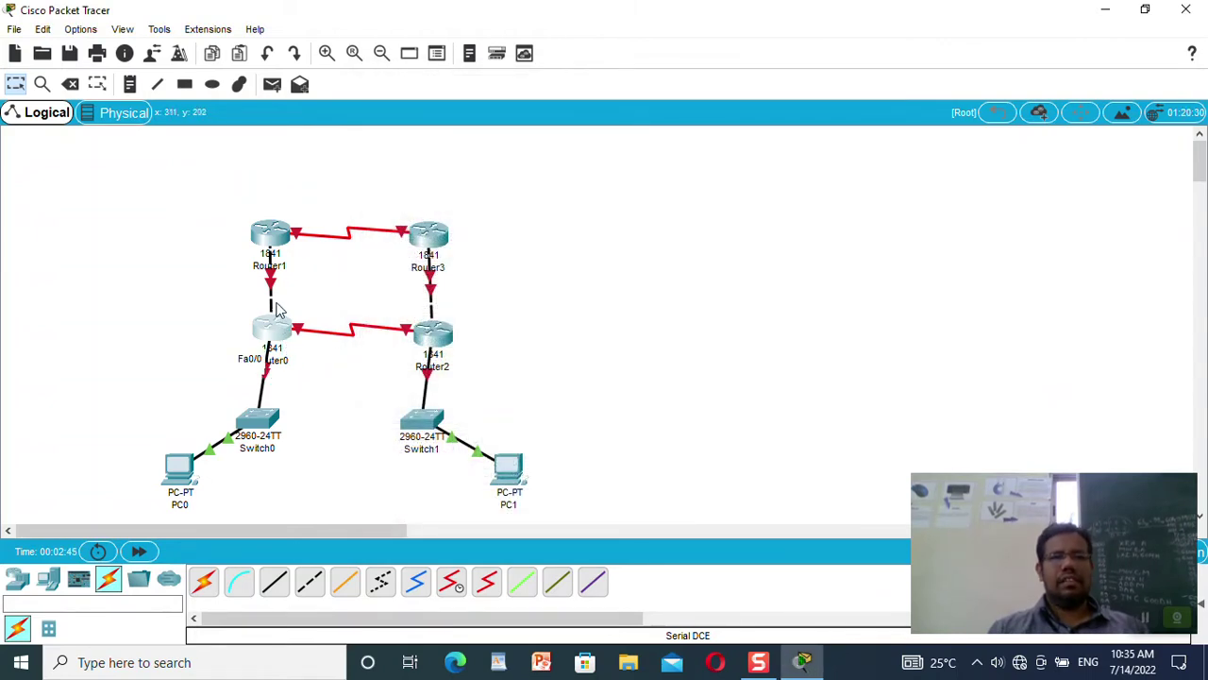
pyautogui.click(273, 340)
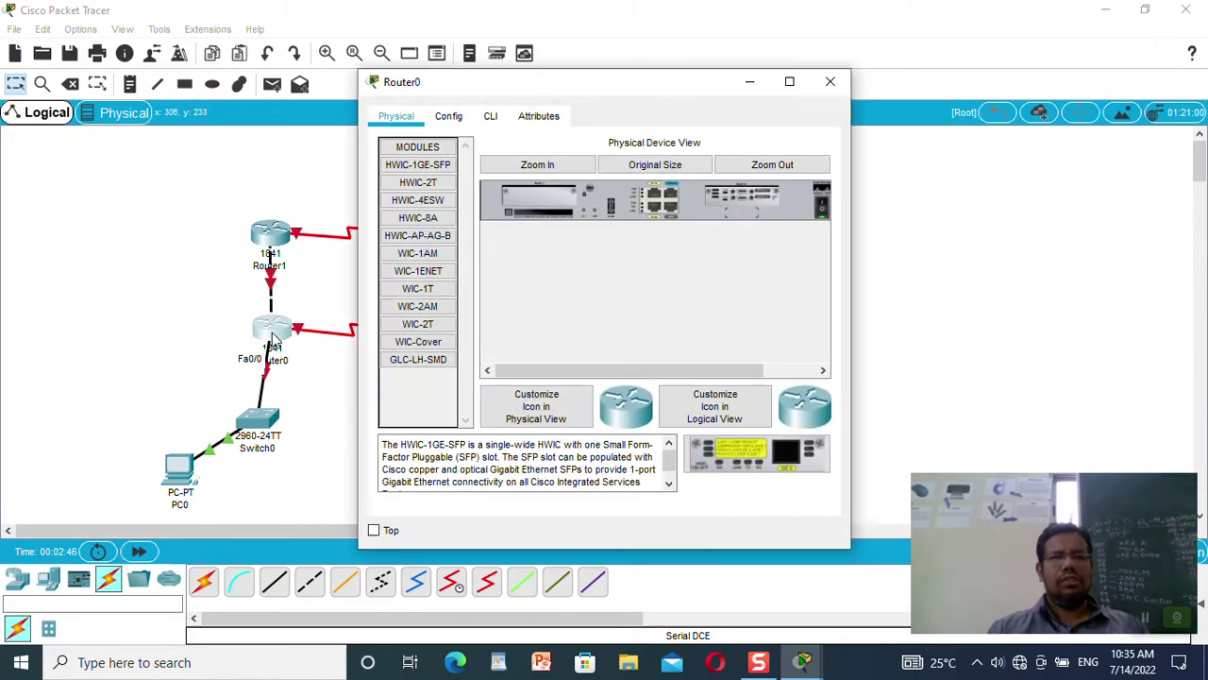
pyautogui.click(448, 117)
pyautogui.click(450, 301)
pyautogui.click(684, 255)
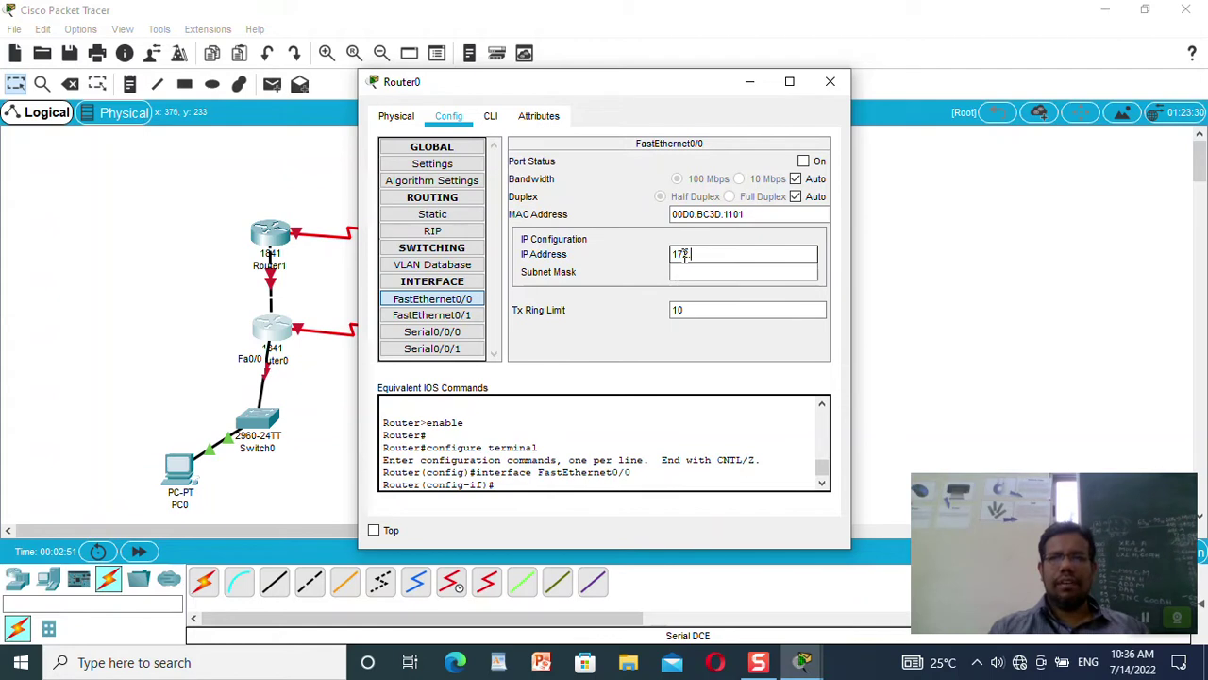
pyautogui.write('.16.1.1')
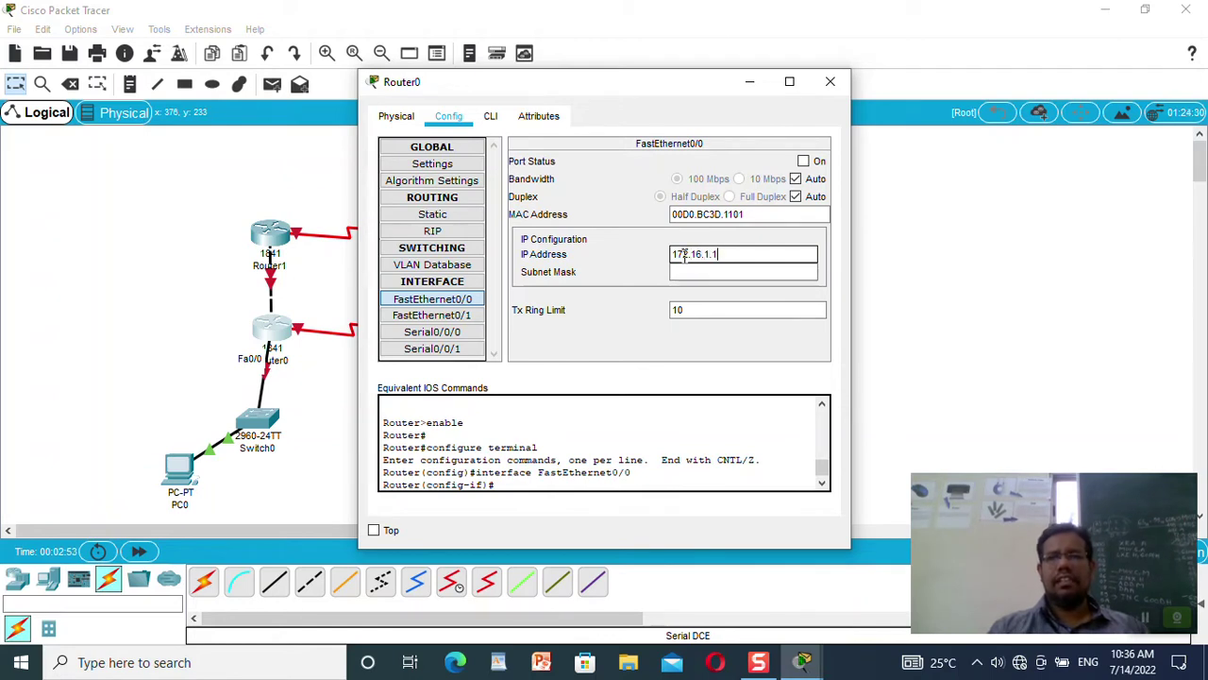
pyautogui.click(692, 273)
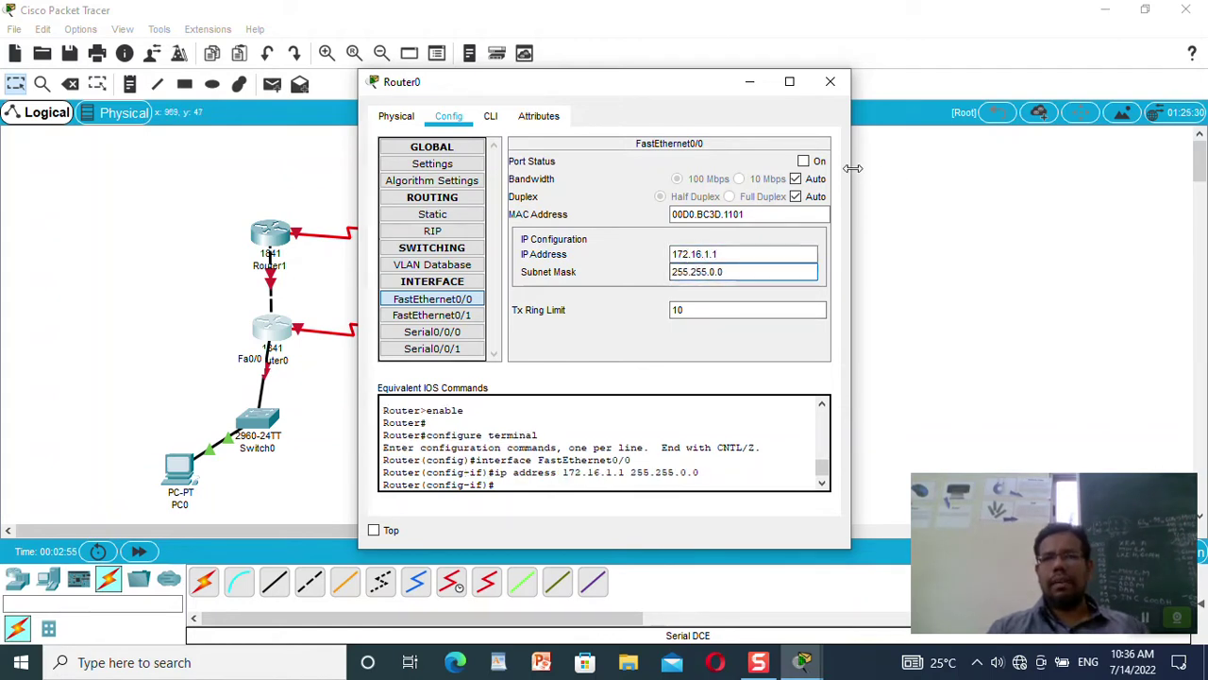
pyautogui.click(818, 163)
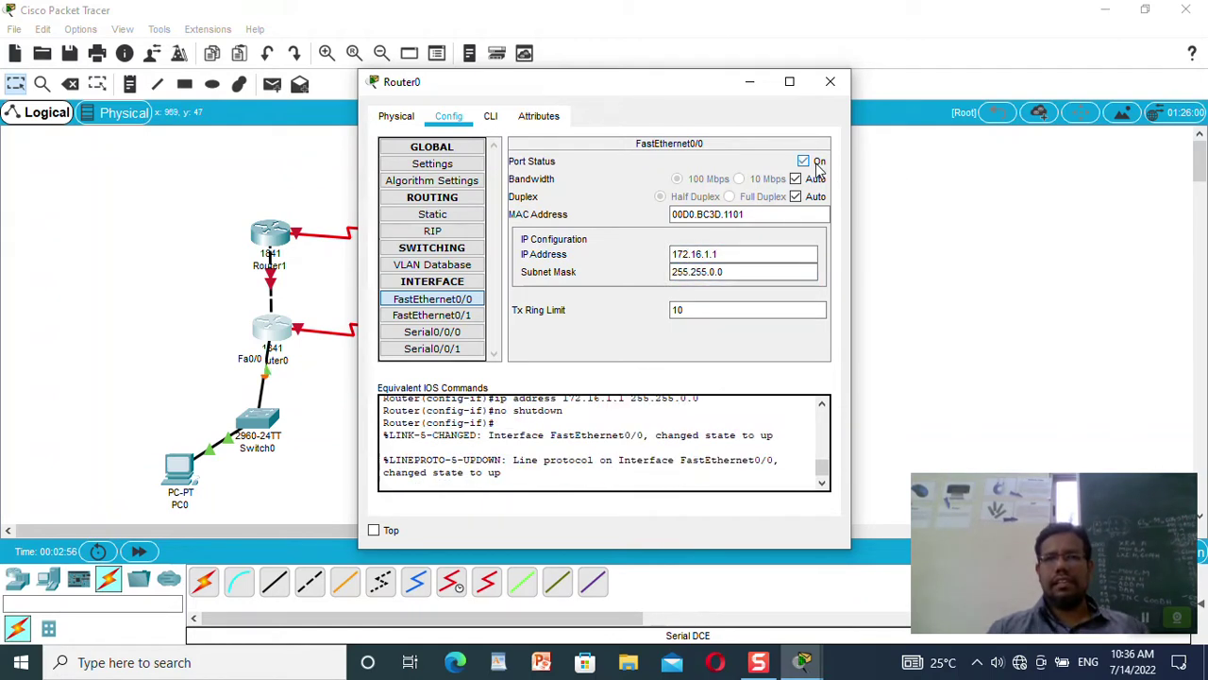
pyautogui.click(826, 93)
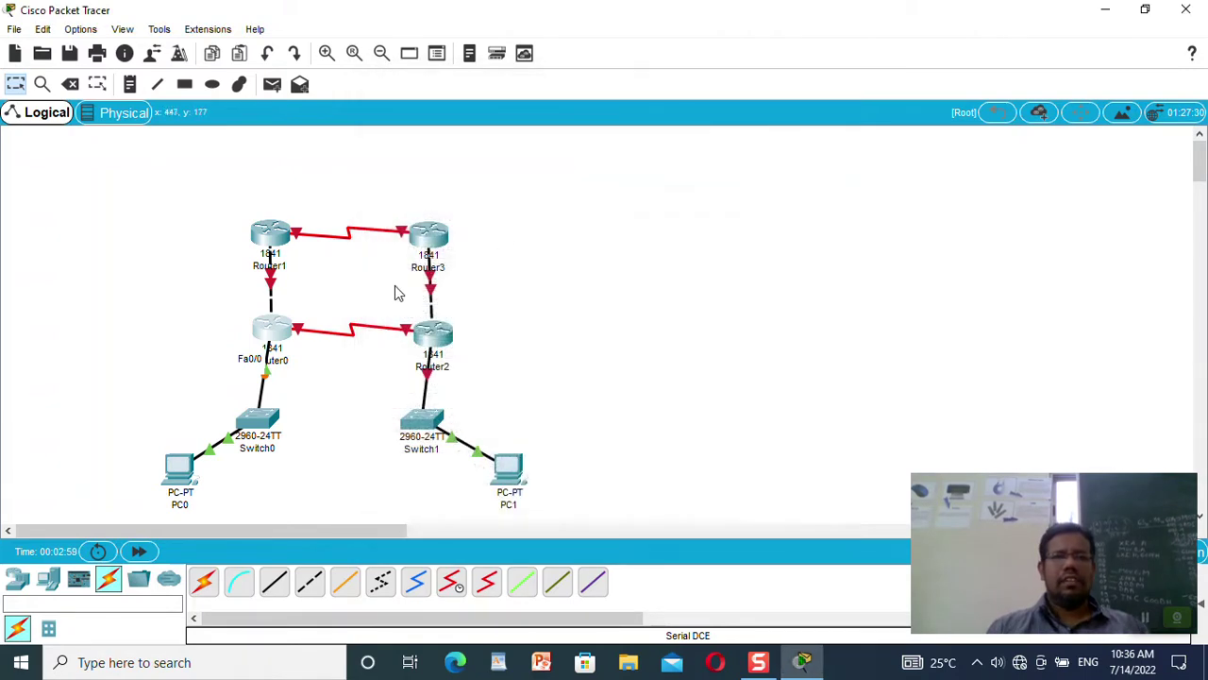
pyautogui.click(442, 334)
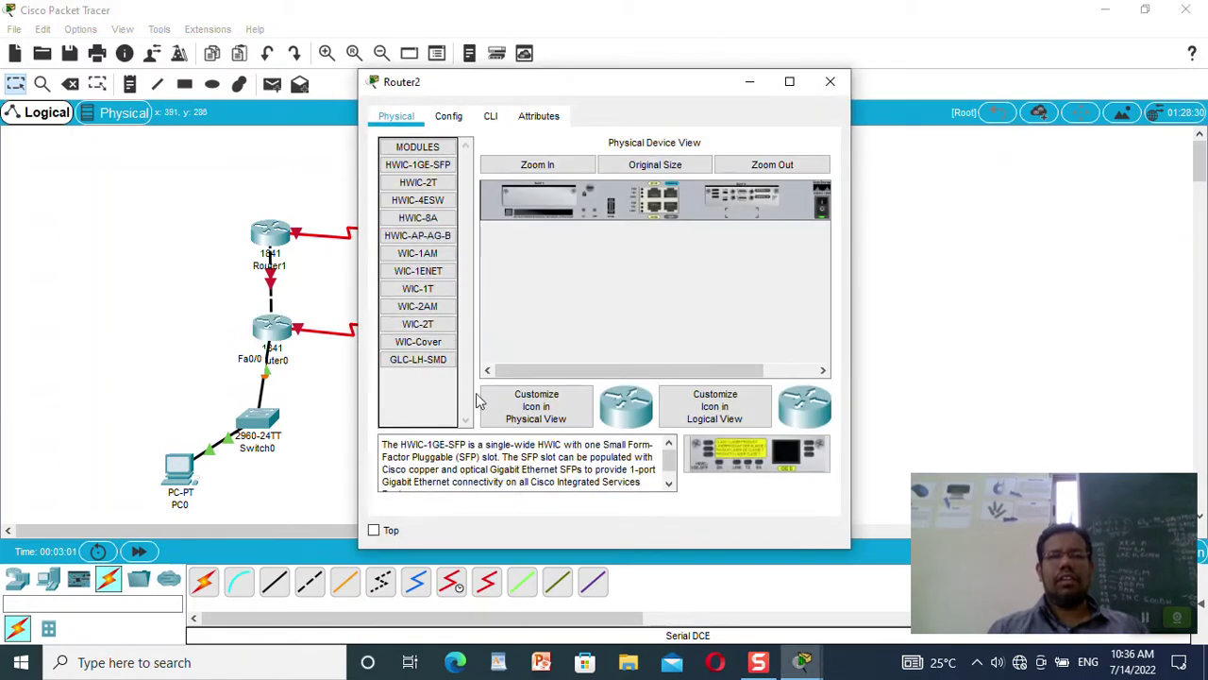
pyautogui.moveTo(572, 84); pyautogui.dragTo(705, 78)
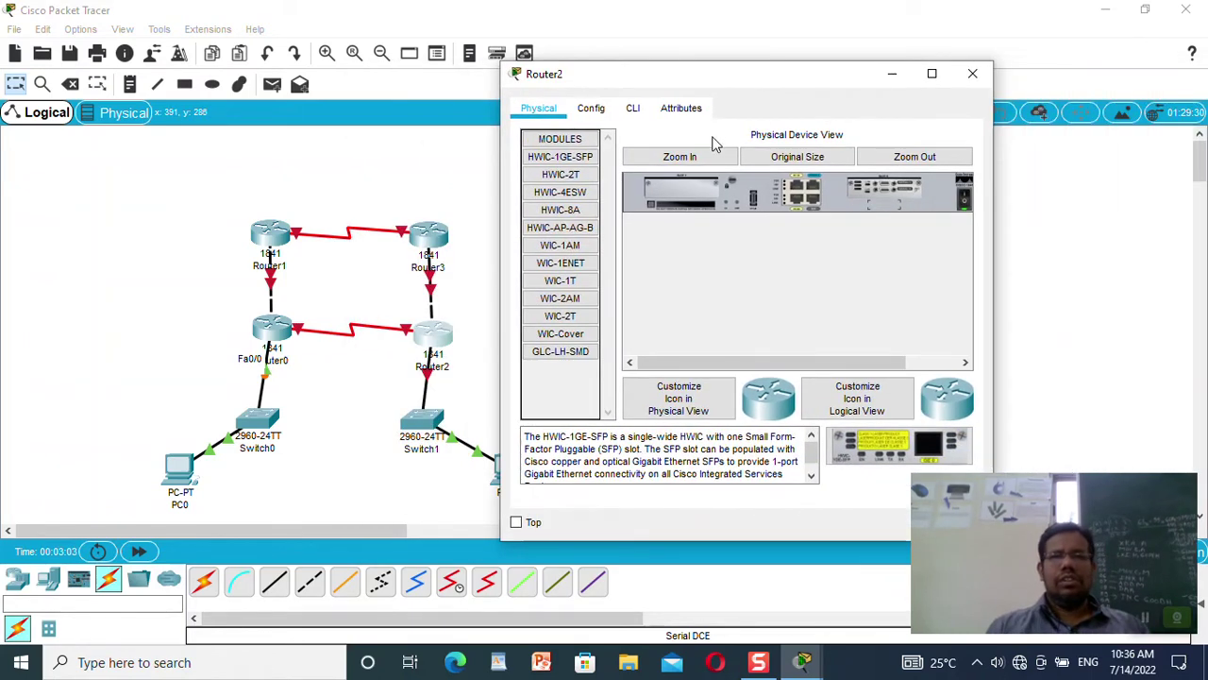
pyautogui.click(591, 108)
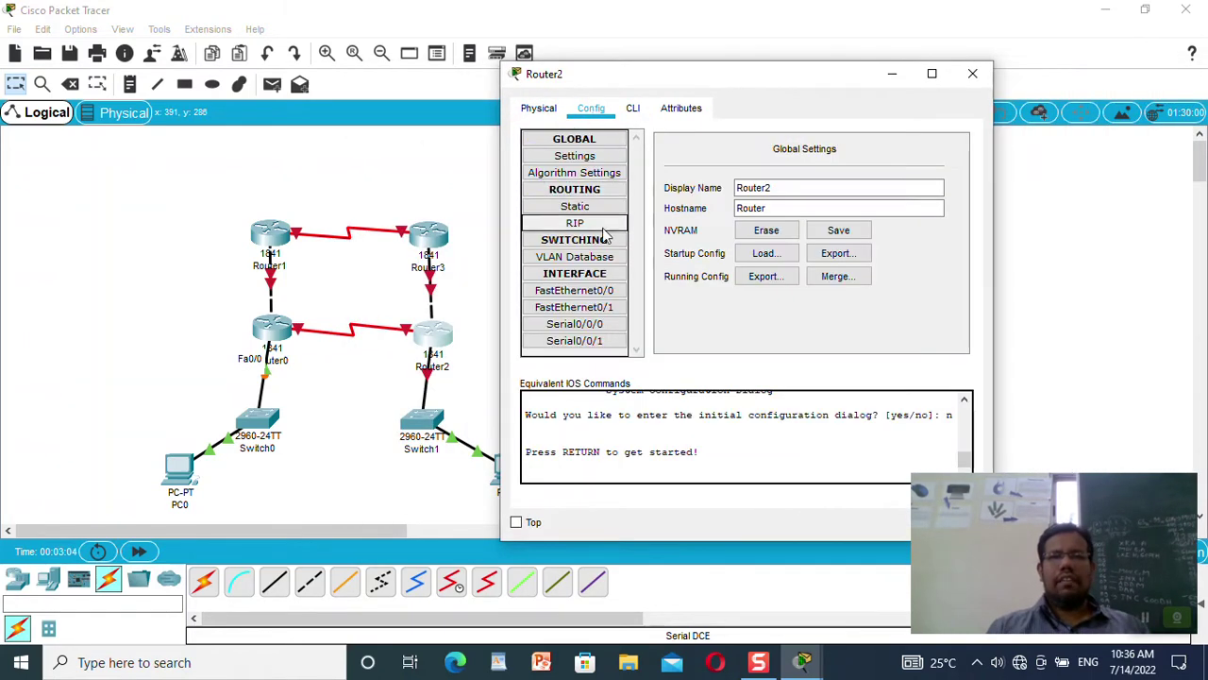
pyautogui.click(972, 74)
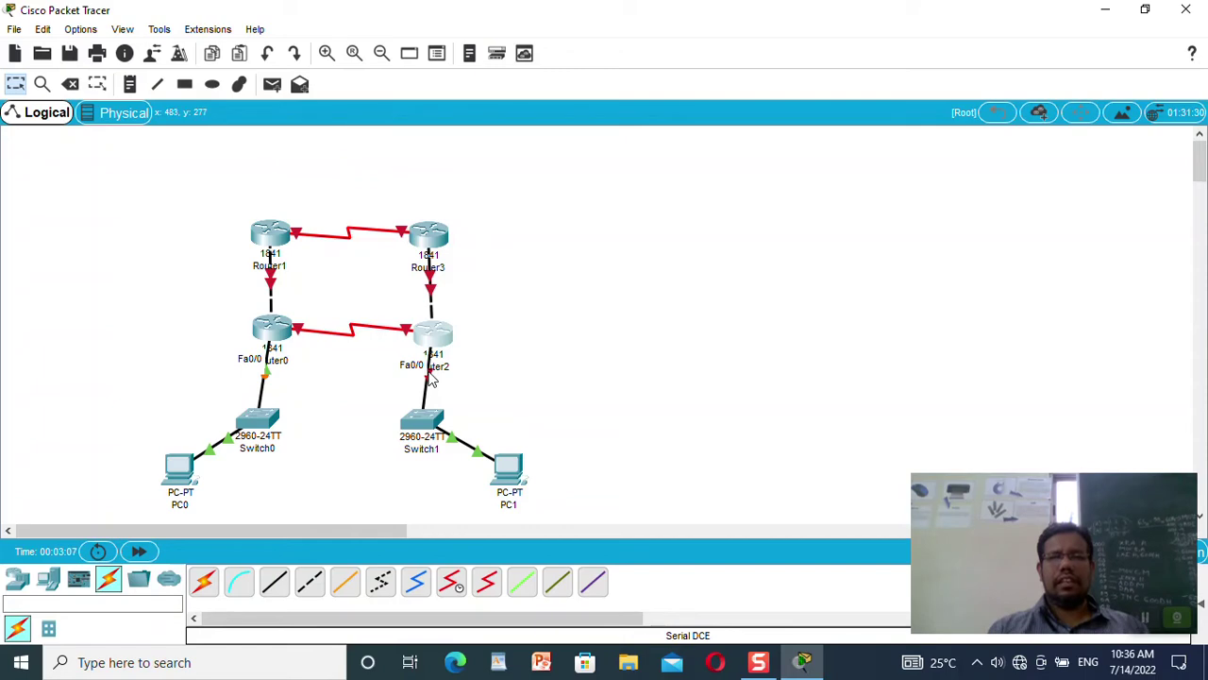
# - Set Router2's FastEthernet0/0 to IP address 192.168.1.1 with subnet mask 255.255.255.0 and turn the port on
pyautogui.click(430, 347)
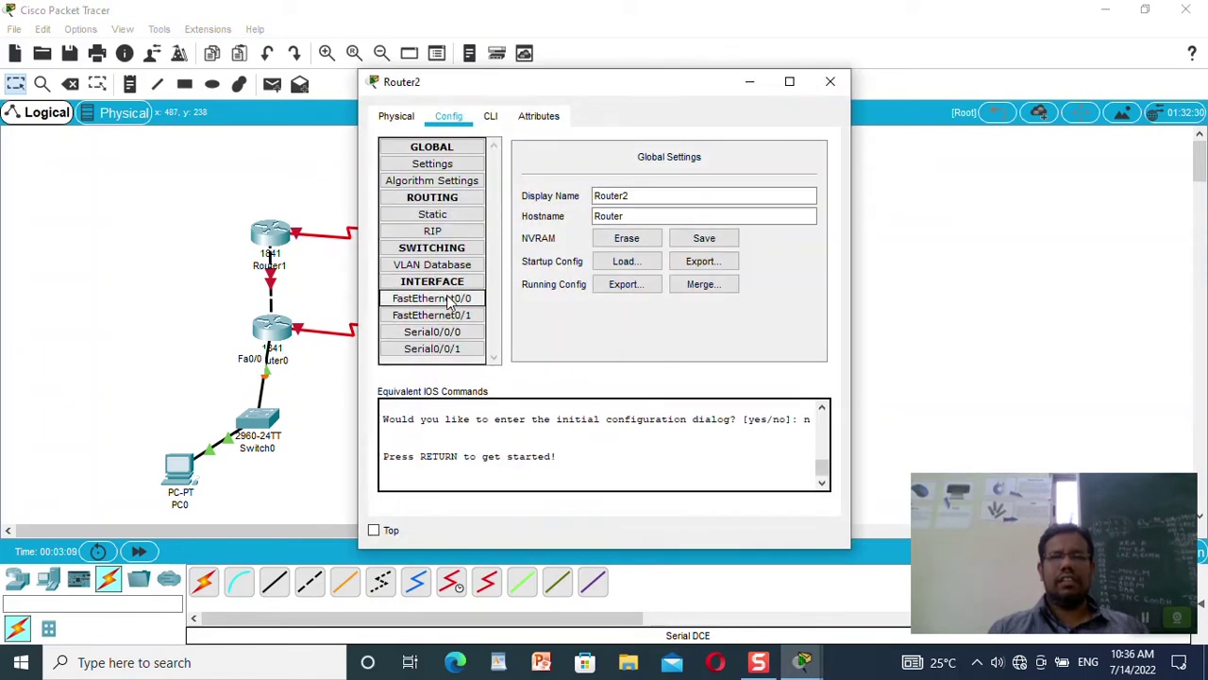
pyautogui.click(433, 299)
pyautogui.click(689, 255)
pyautogui.write('192.168.1.1')
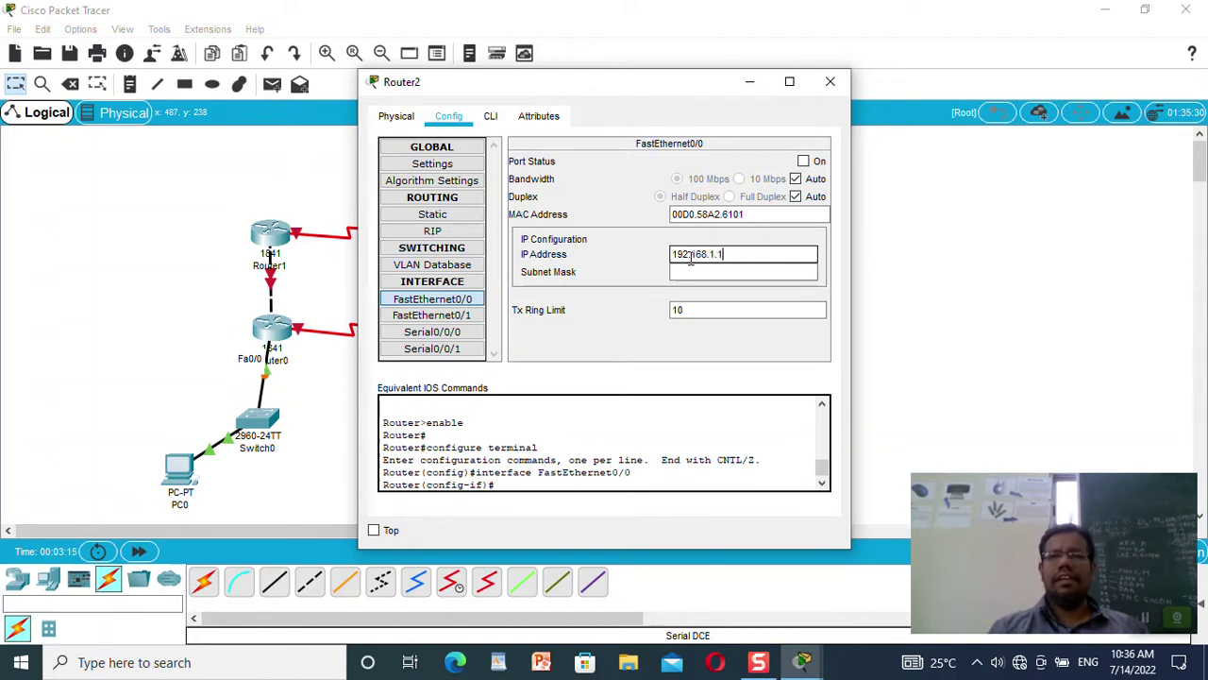
pyautogui.click(716, 272)
pyautogui.click(804, 160)
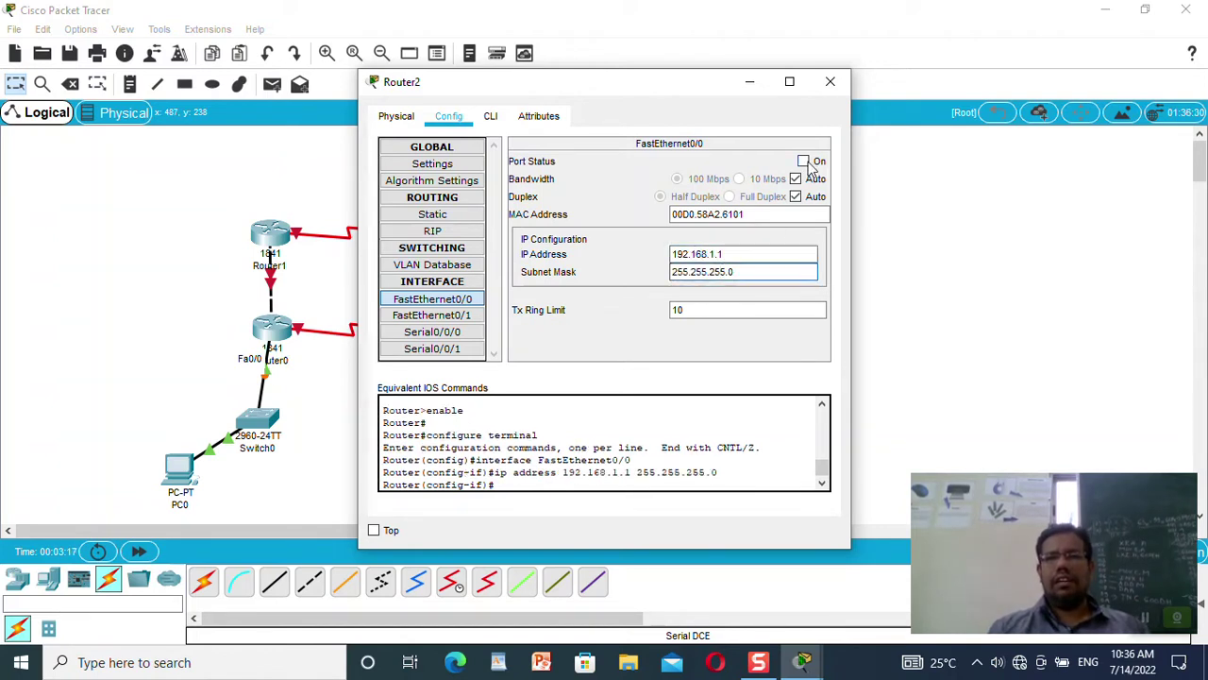
pyautogui.click(831, 81)
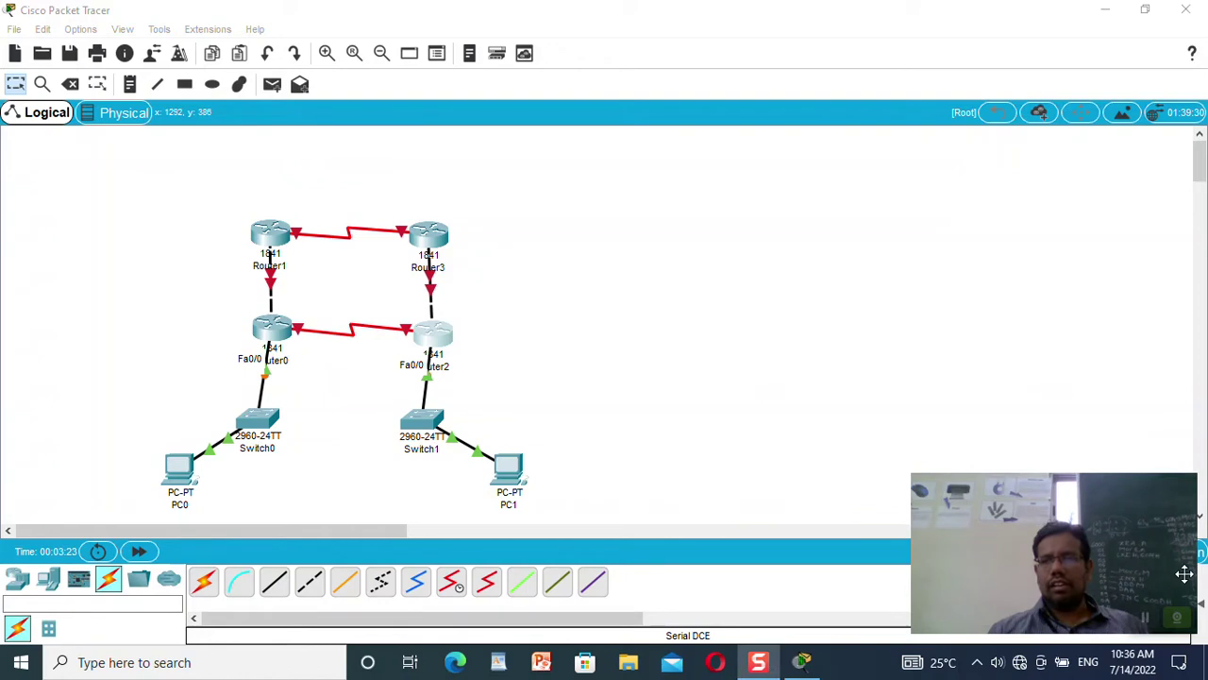
# - Show the PDU list and send two simple test PDUs from PC0, the second one to Router0
pyautogui.click(1202, 604)
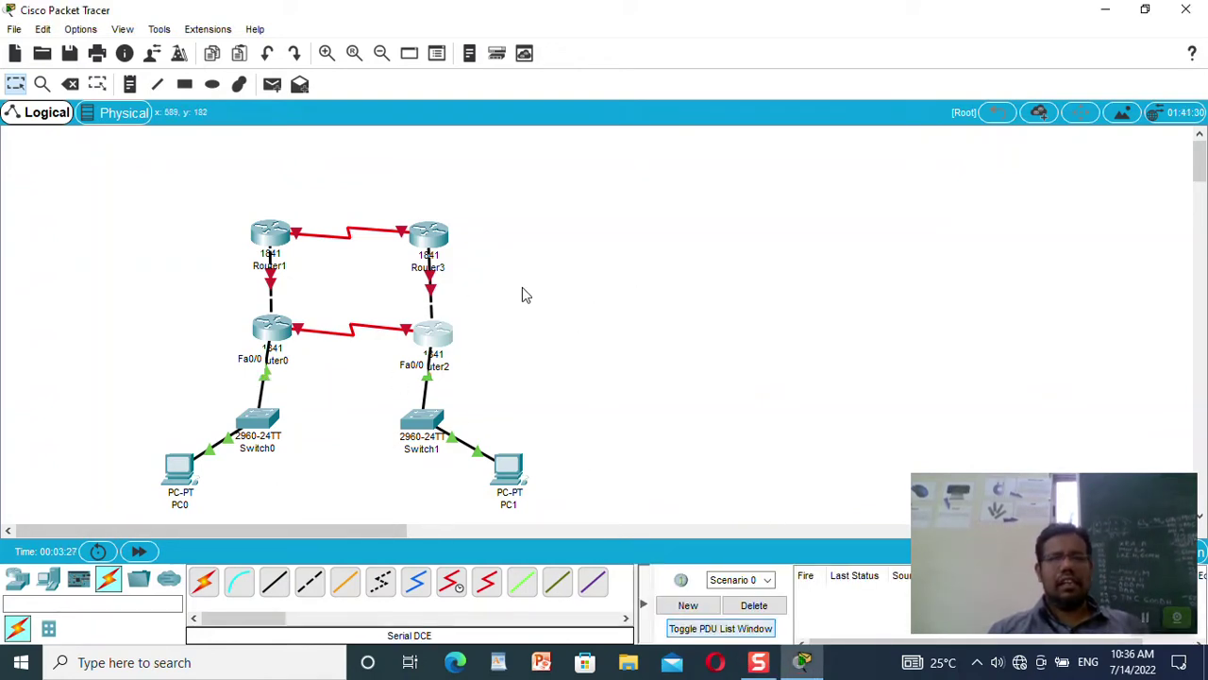
pyautogui.click(272, 84)
pyautogui.click(186, 469)
pyautogui.click(239, 427)
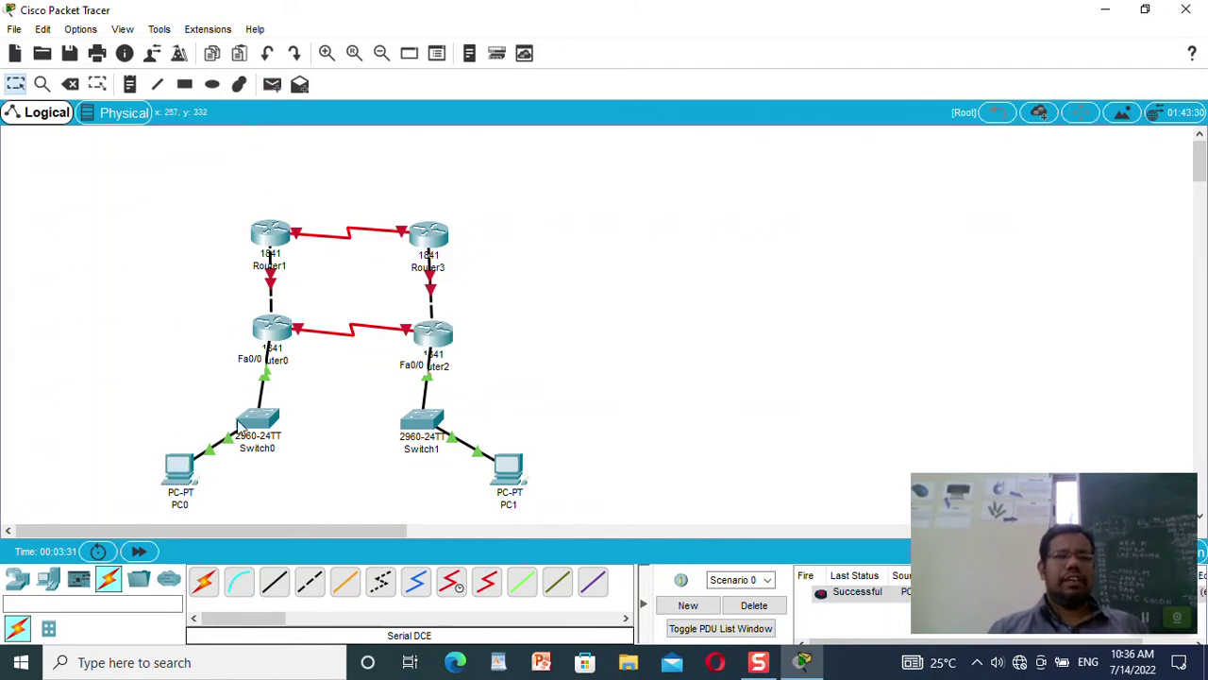
pyautogui.click(272, 84)
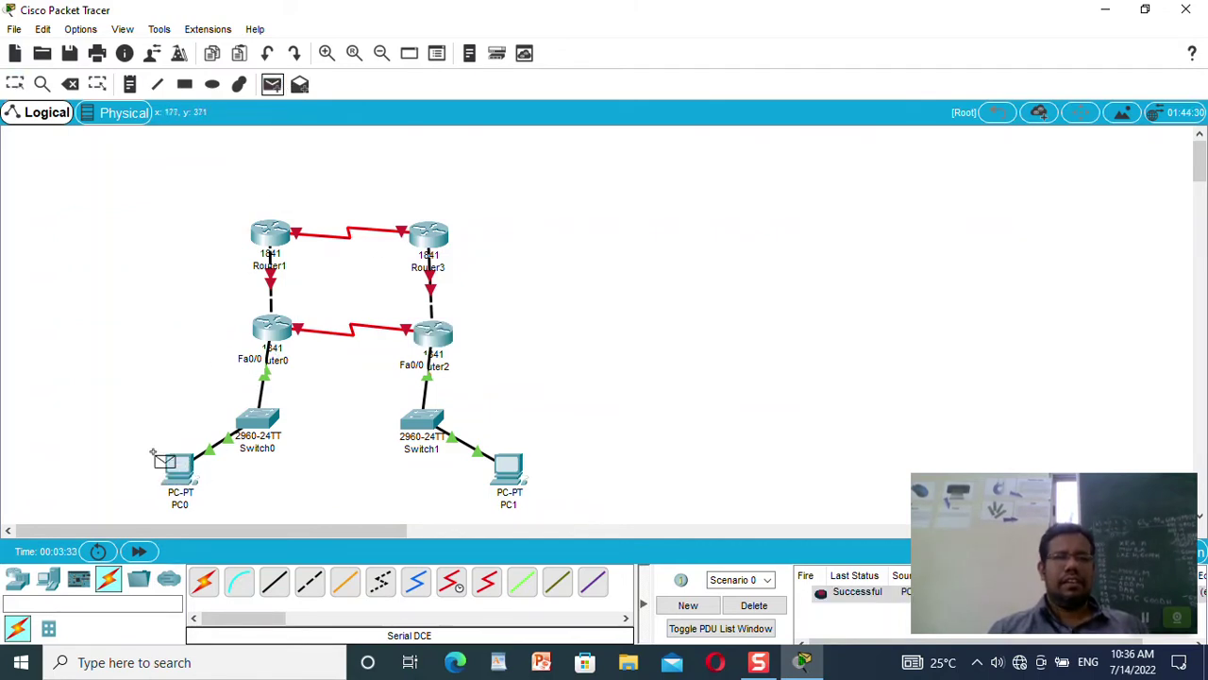
pyautogui.click(184, 466)
pyautogui.click(272, 326)
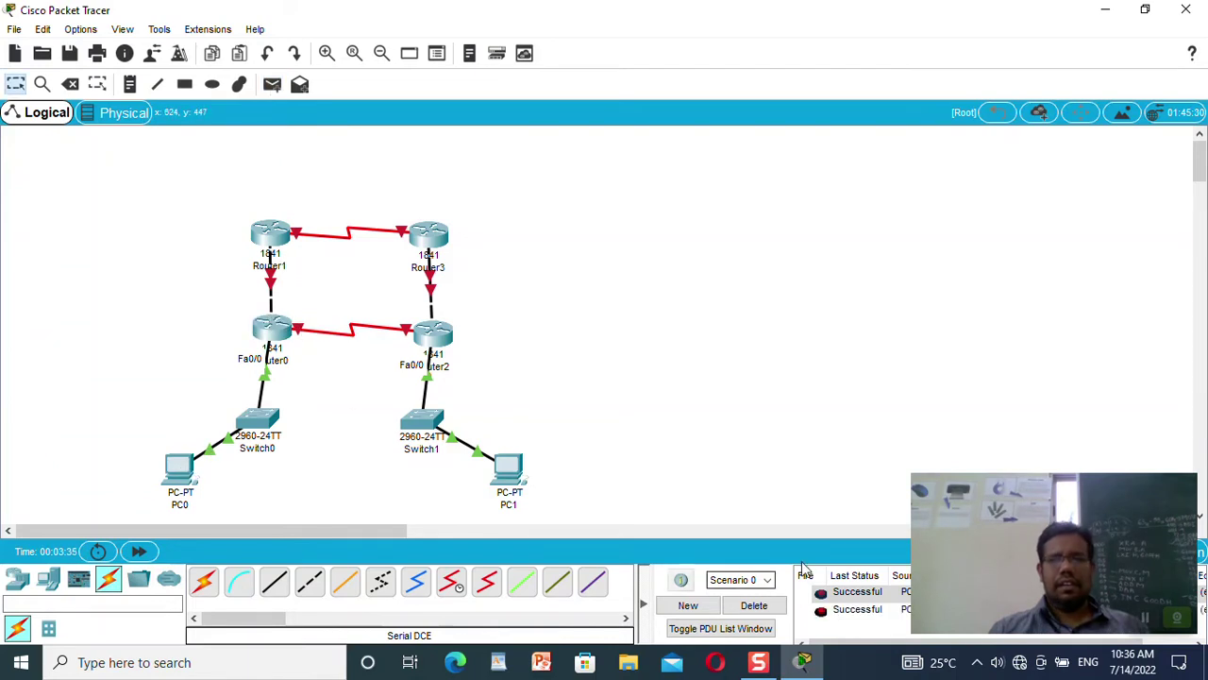
pyautogui.moveTo(1023, 529); pyautogui.dragTo(1079, 569)
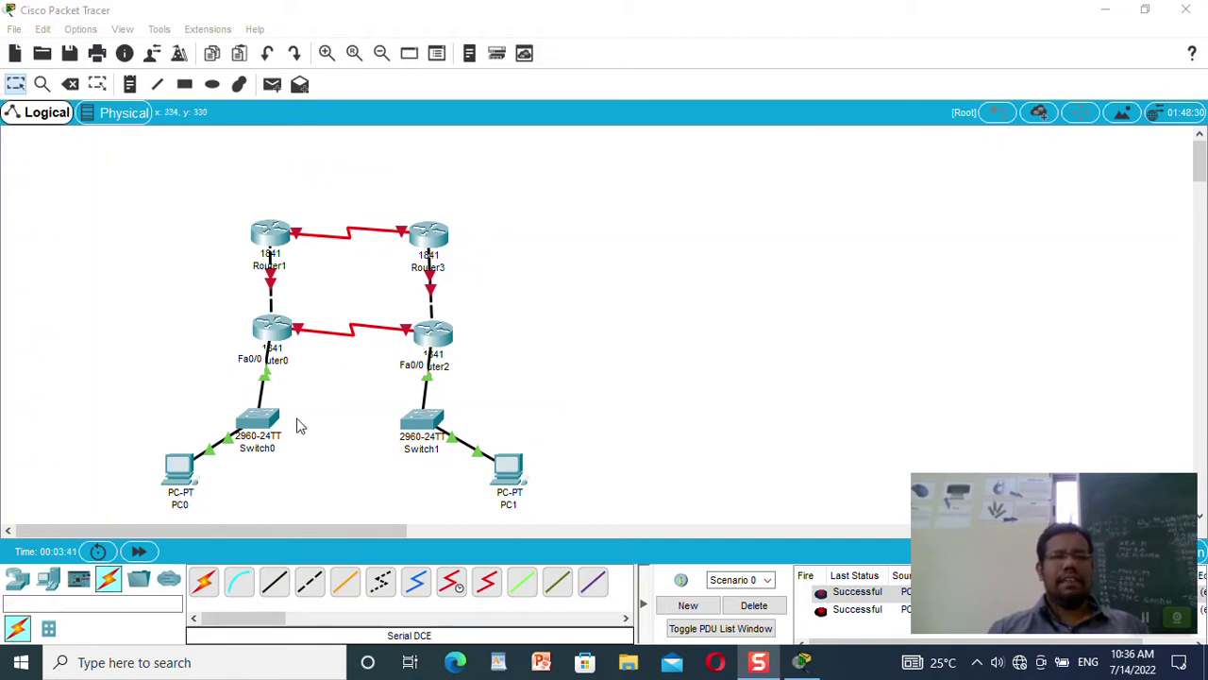
# - Rename Router1 as Core
pyautogui.click(282, 267)
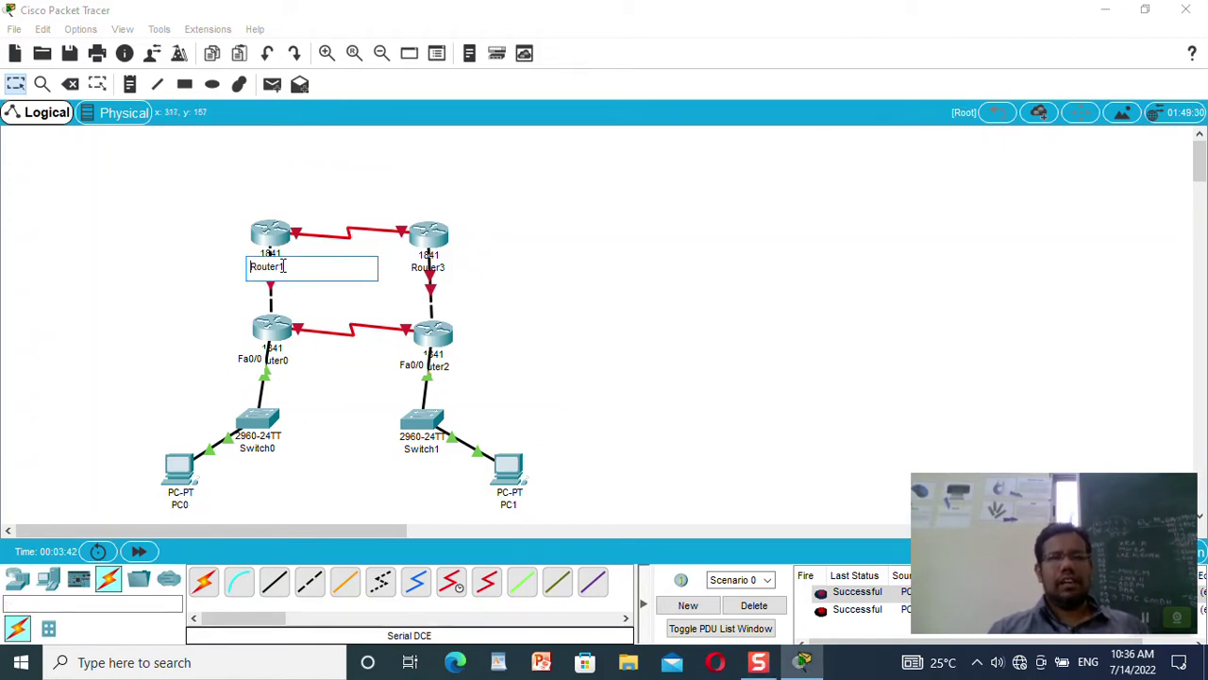
pyautogui.moveTo(282, 267); pyautogui.dragTo(252, 268)
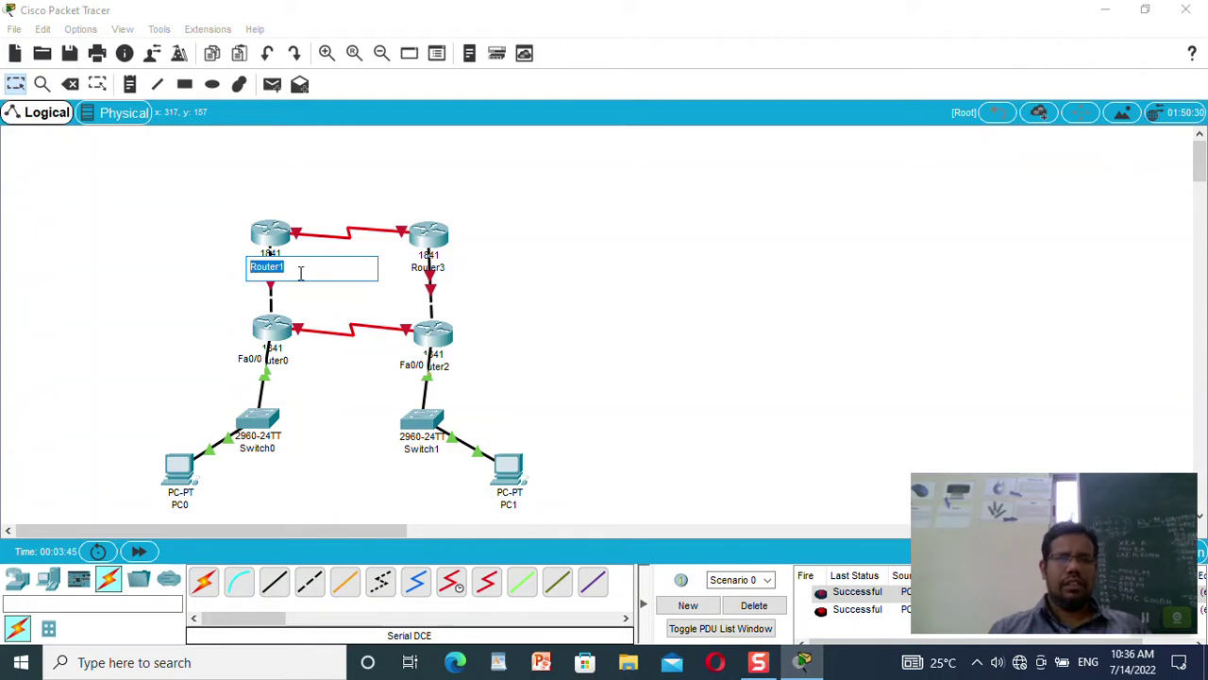
pyautogui.write('Core')
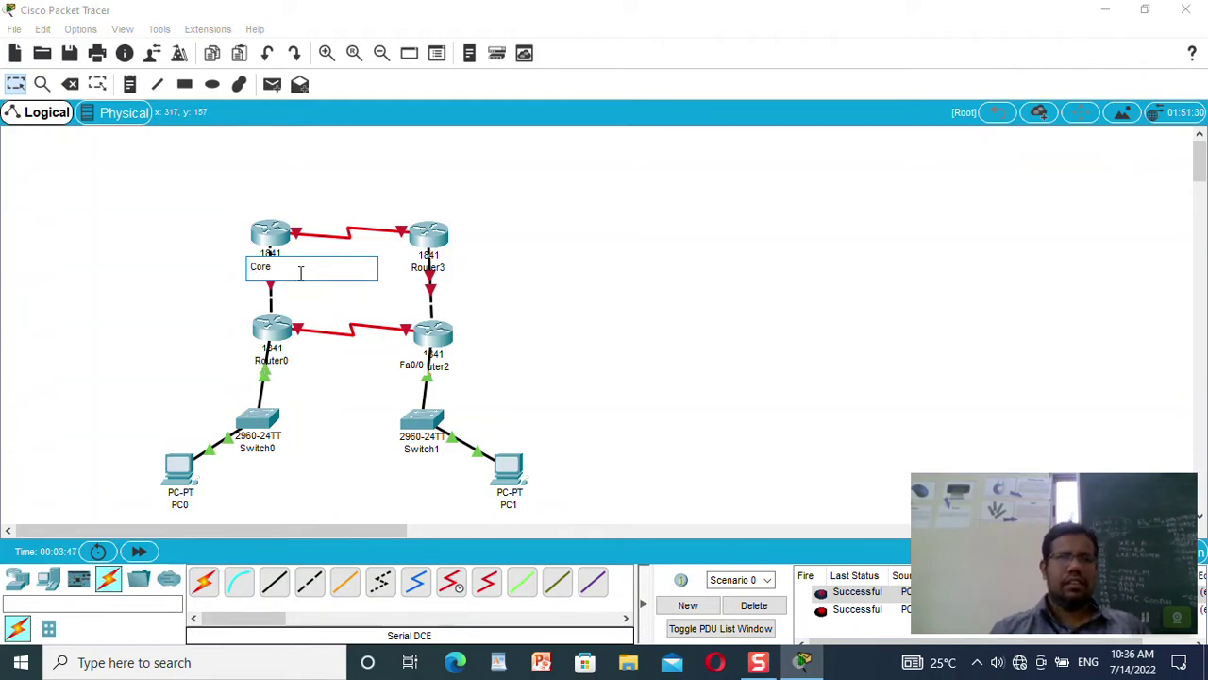
pyautogui.press('Return')
# - Try to rename Router3 as Core
pyautogui.click(421, 269)
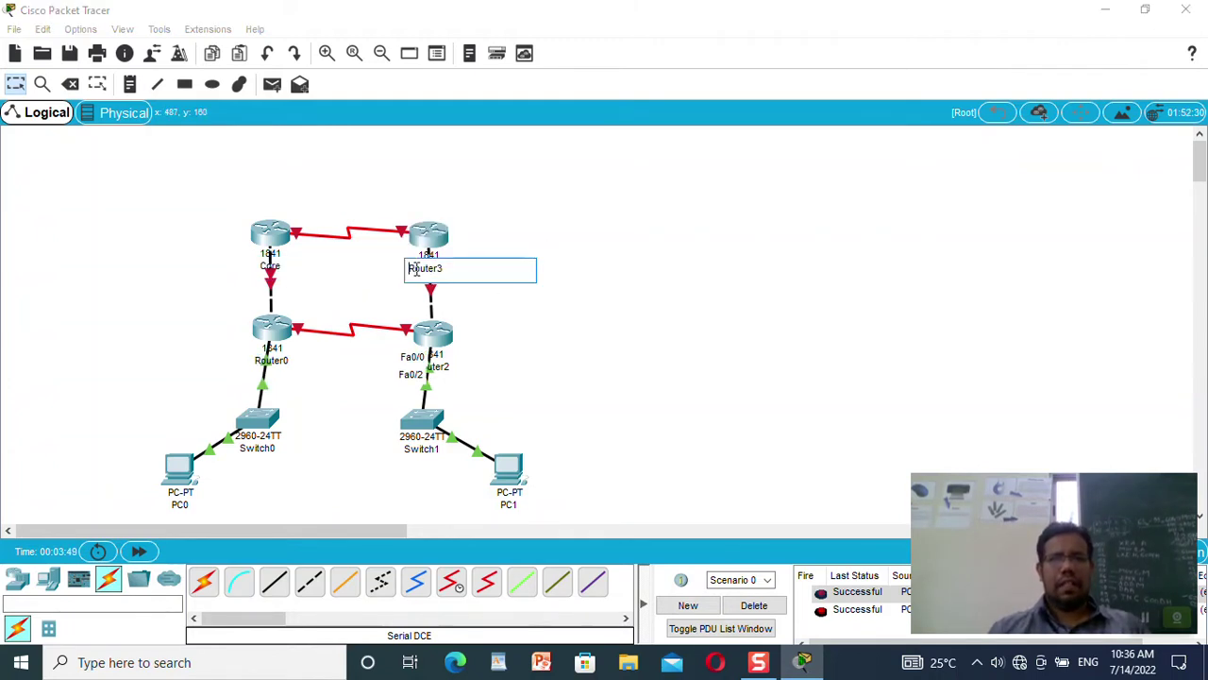
pyautogui.write('Core')
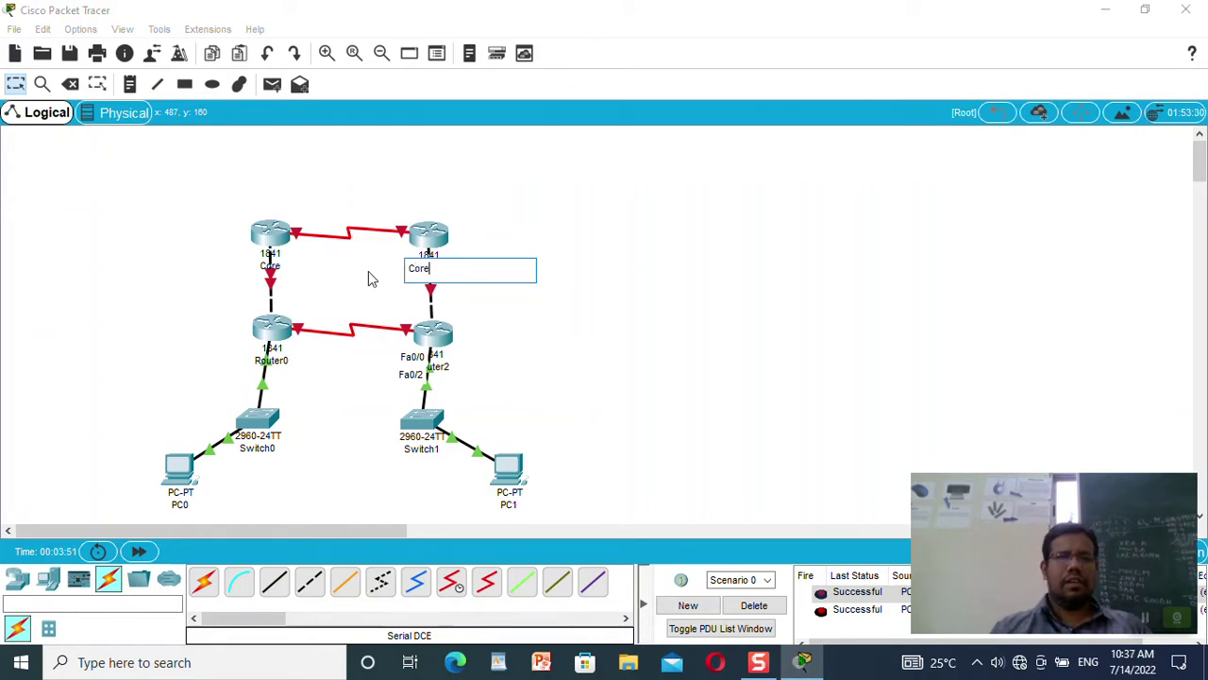
pyautogui.press('Return')
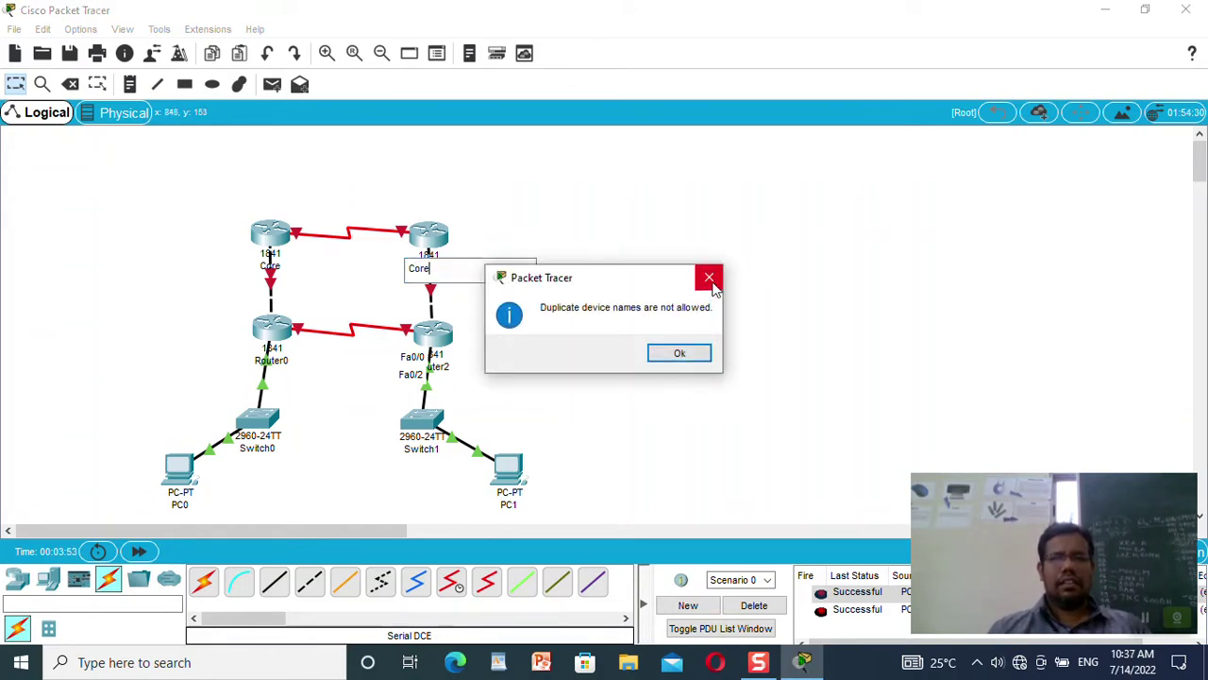
pyautogui.click(653, 353)
# - Rename Router3 as Core_2
pyautogui.click(442, 269)
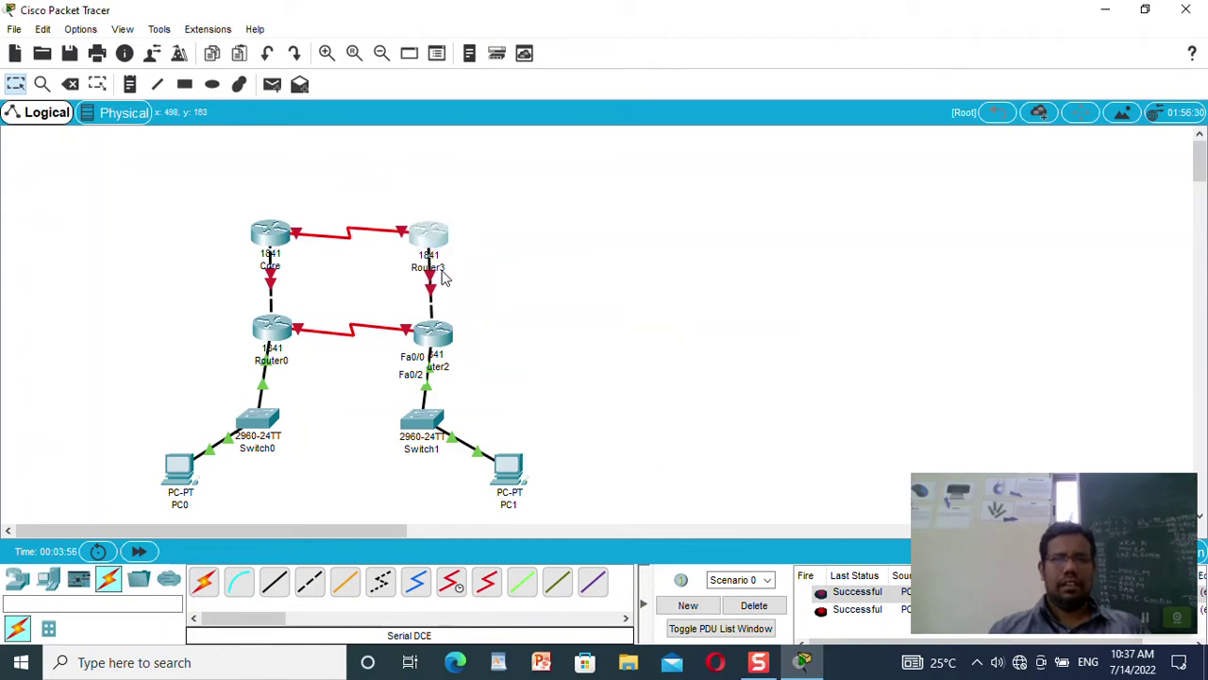
pyautogui.write('Core_2')
pyautogui.click(644, 196)
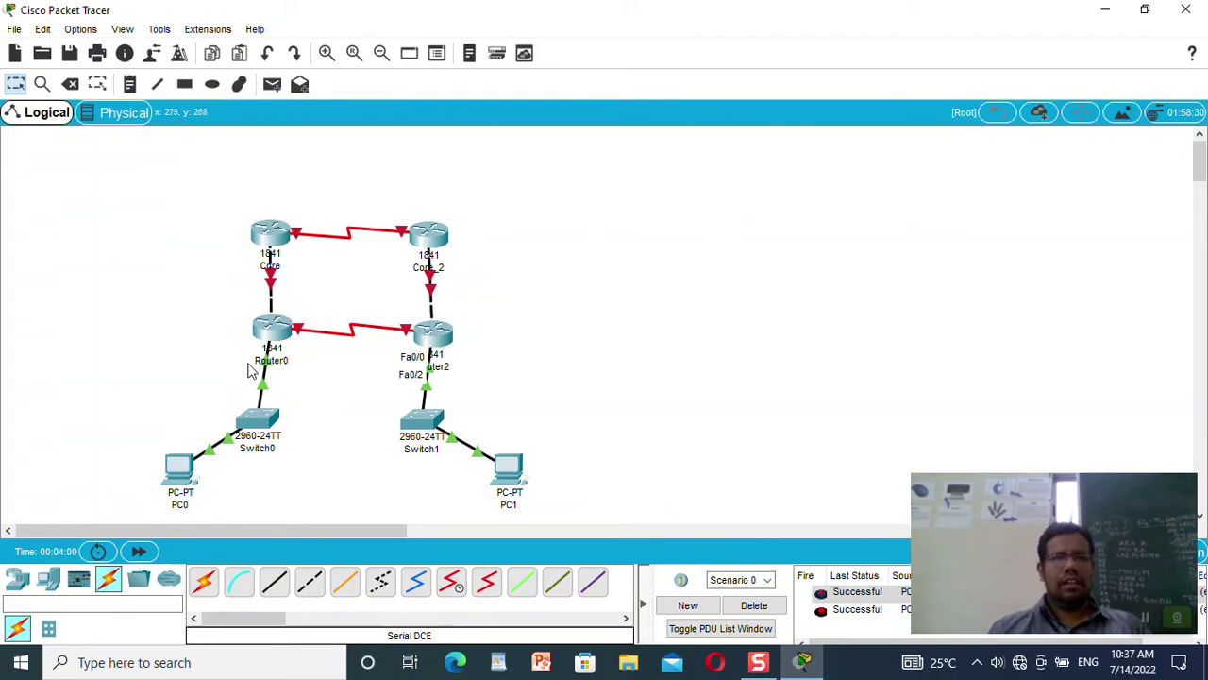
# - Rename Router0 as DS_1 and Router2 as DS_2
pyautogui.click(280, 361)
pyautogui.write('DS')
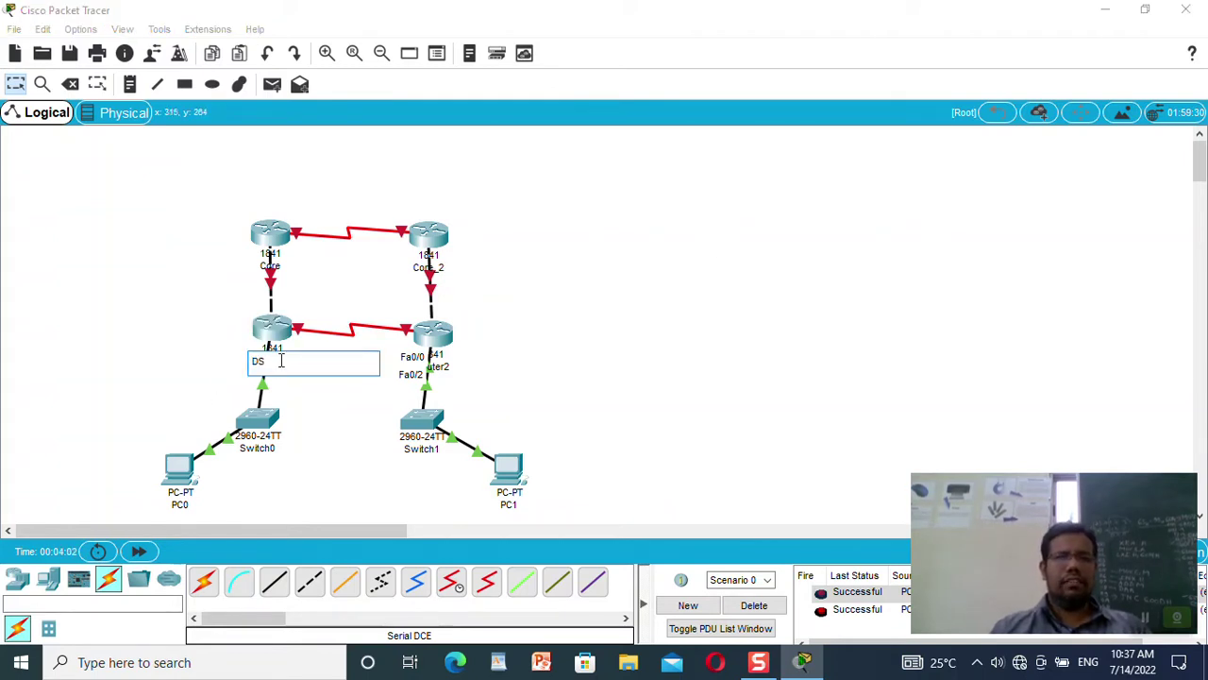
pyautogui.click(690, 259)
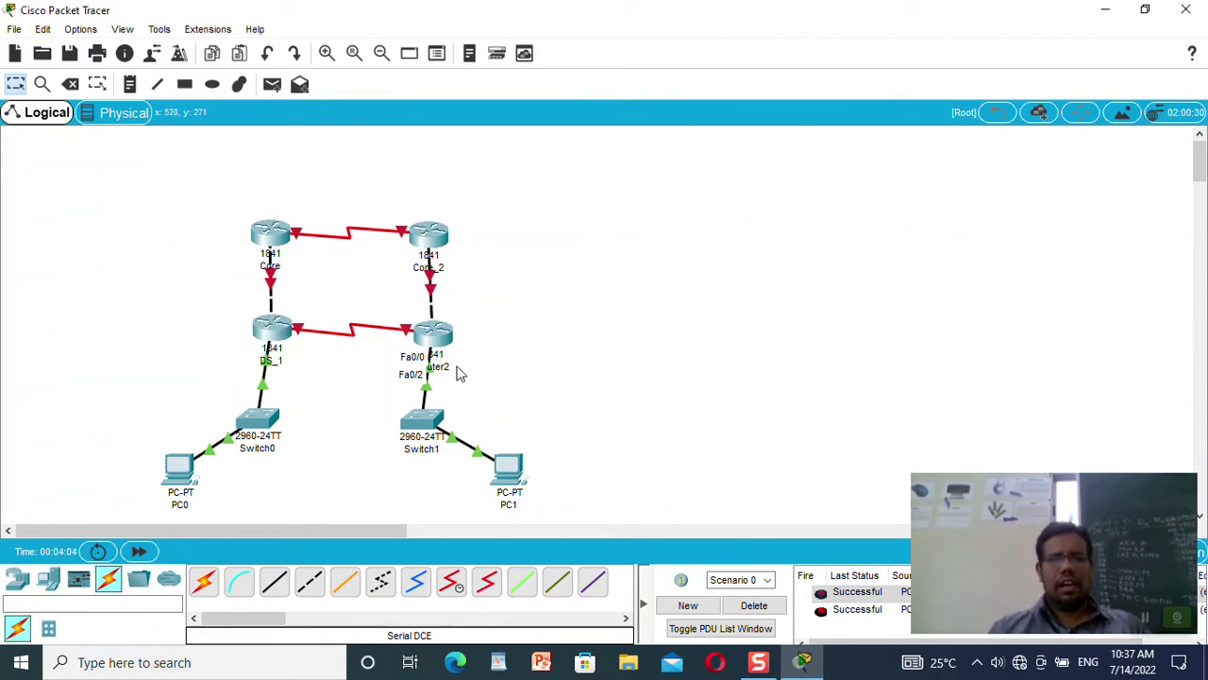
pyautogui.click(450, 366)
pyautogui.write('Ds')
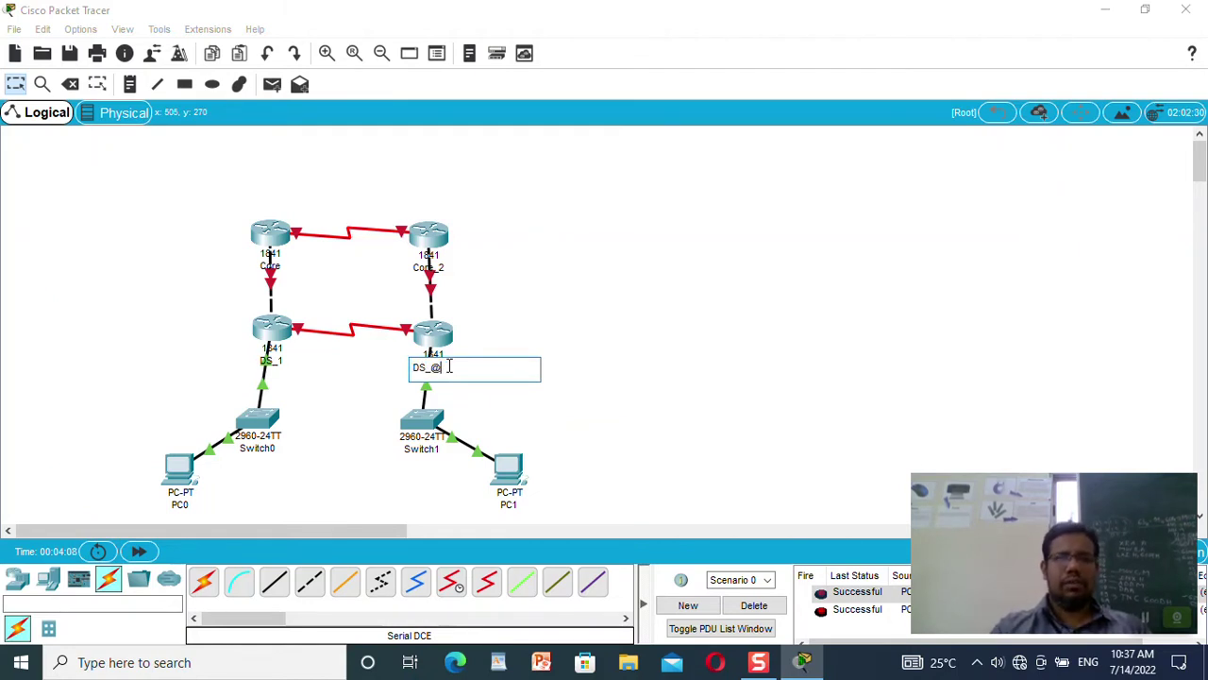
pyautogui.click(714, 230)
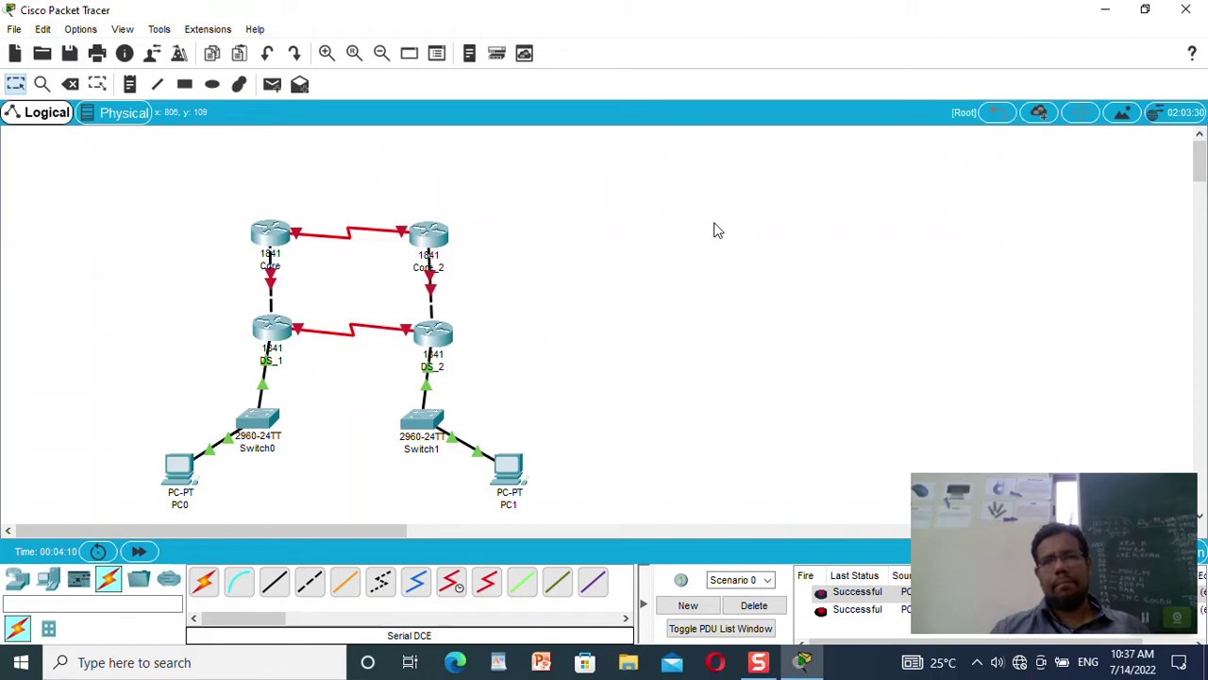
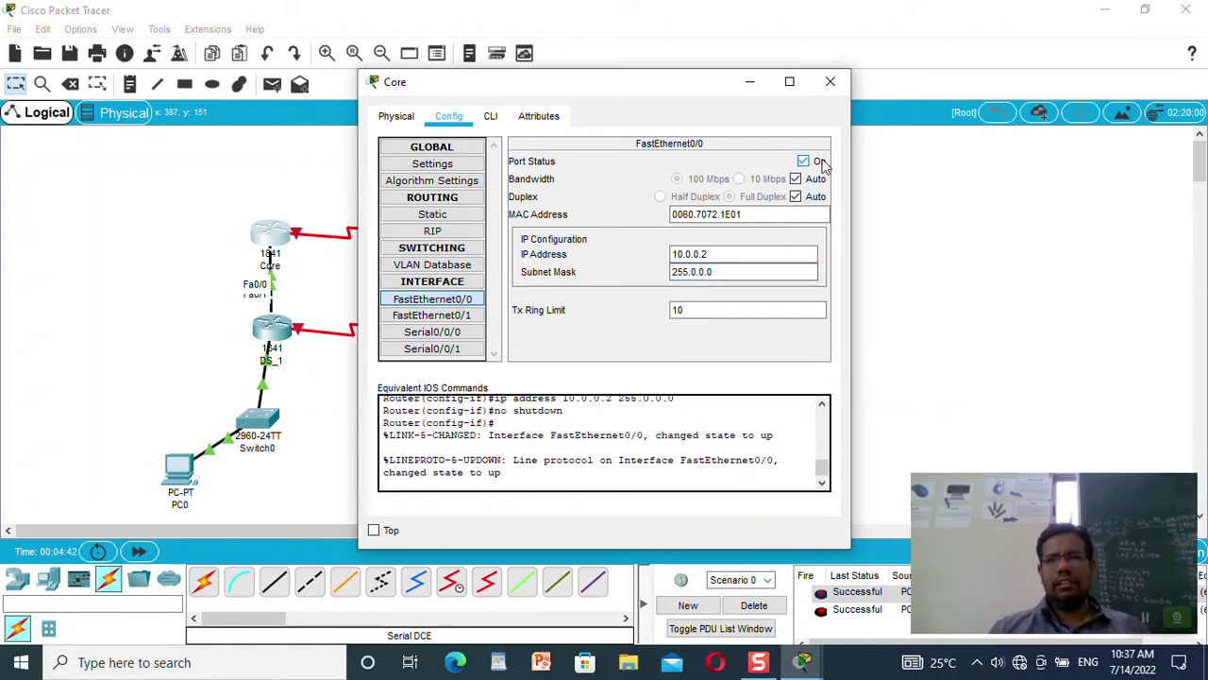
# - Close the Core router's settings and place a text note reading 10.0.0.1 beside router DS_1
pyautogui.click(830, 81)
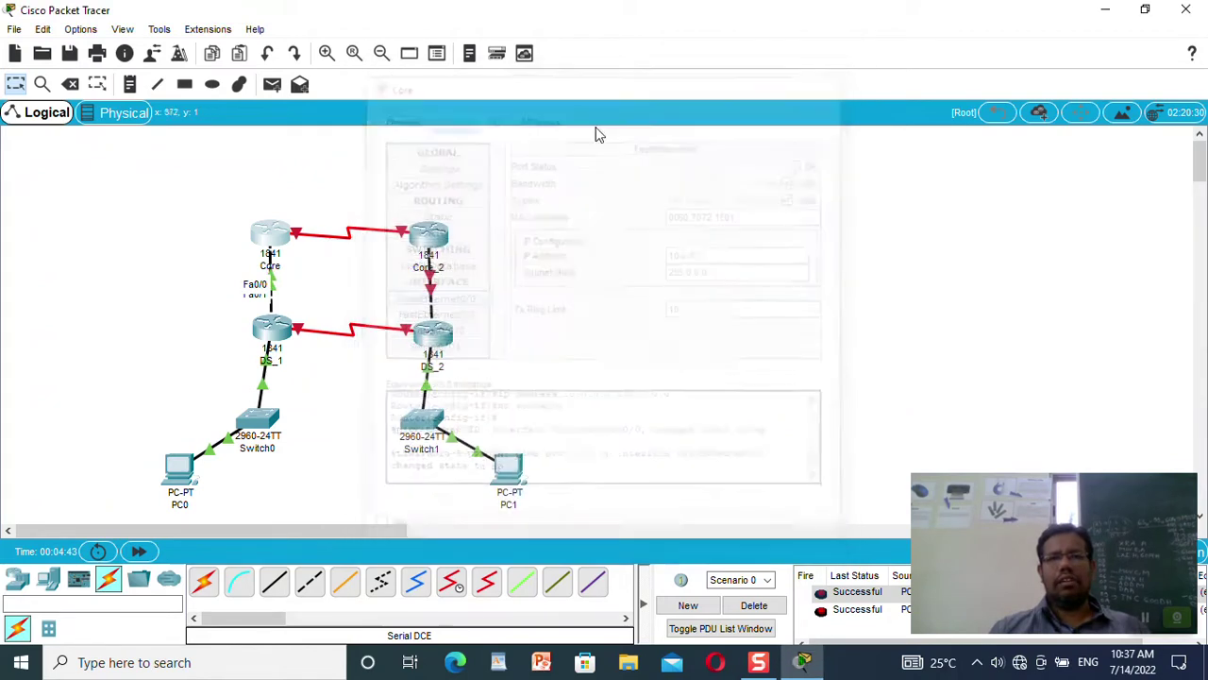
pyautogui.click(131, 85)
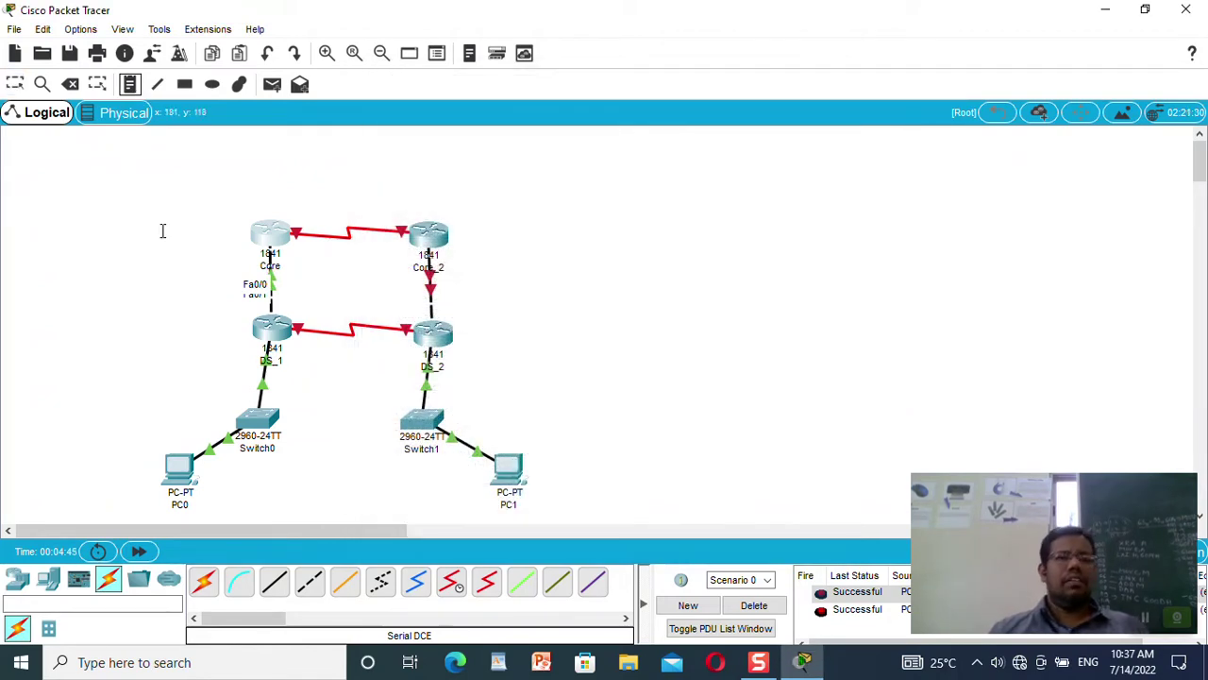
pyautogui.click(170, 319)
pyautogui.write('10.0.0.1')
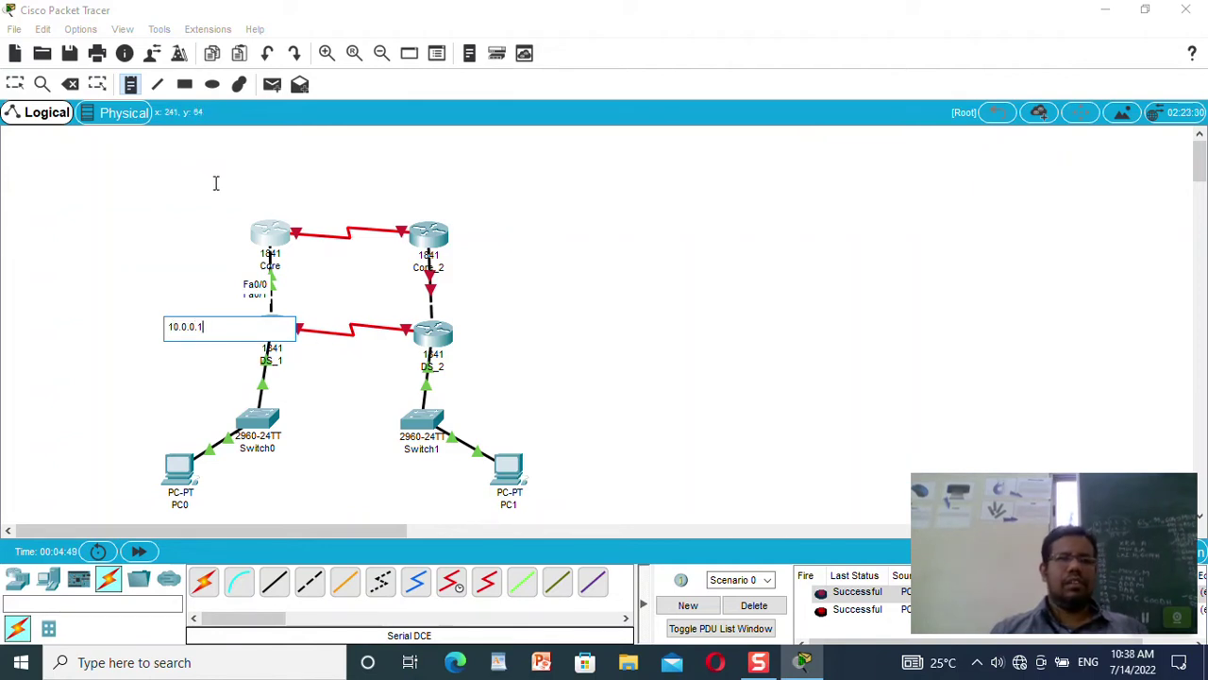
# - Place a text note reading 10.0.0.2 beside the Core router and leave the note tool
pyautogui.click(215, 179)
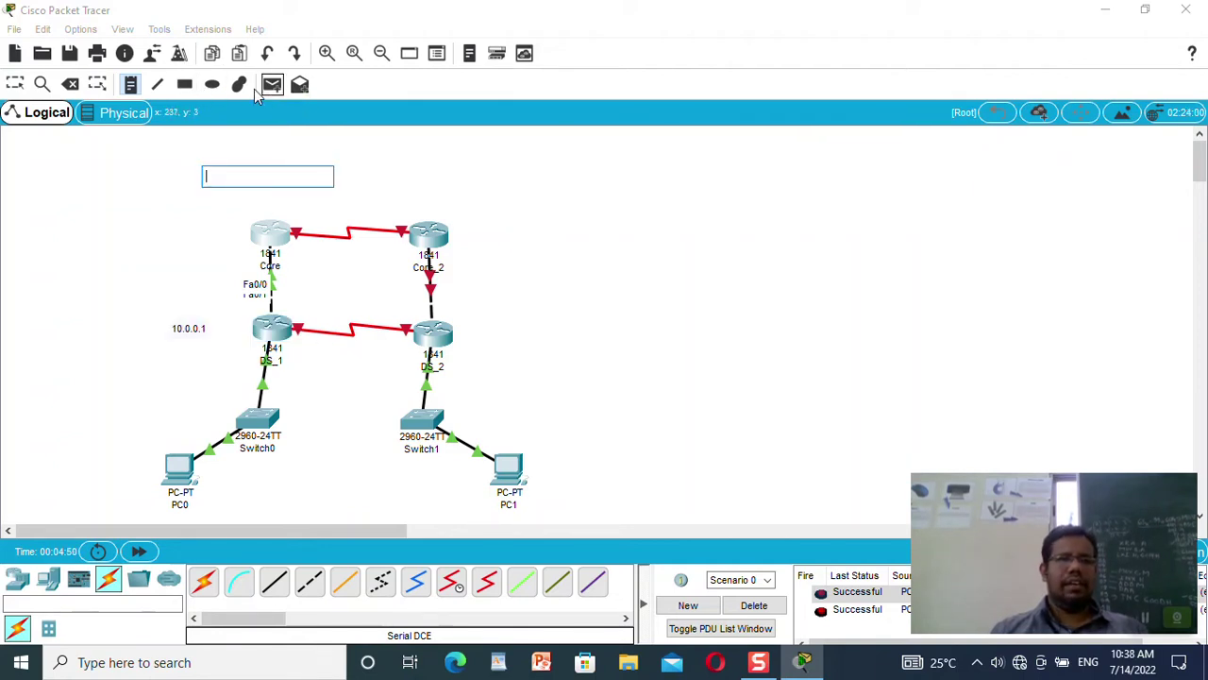
pyautogui.click(233, 216)
pyautogui.click(217, 223)
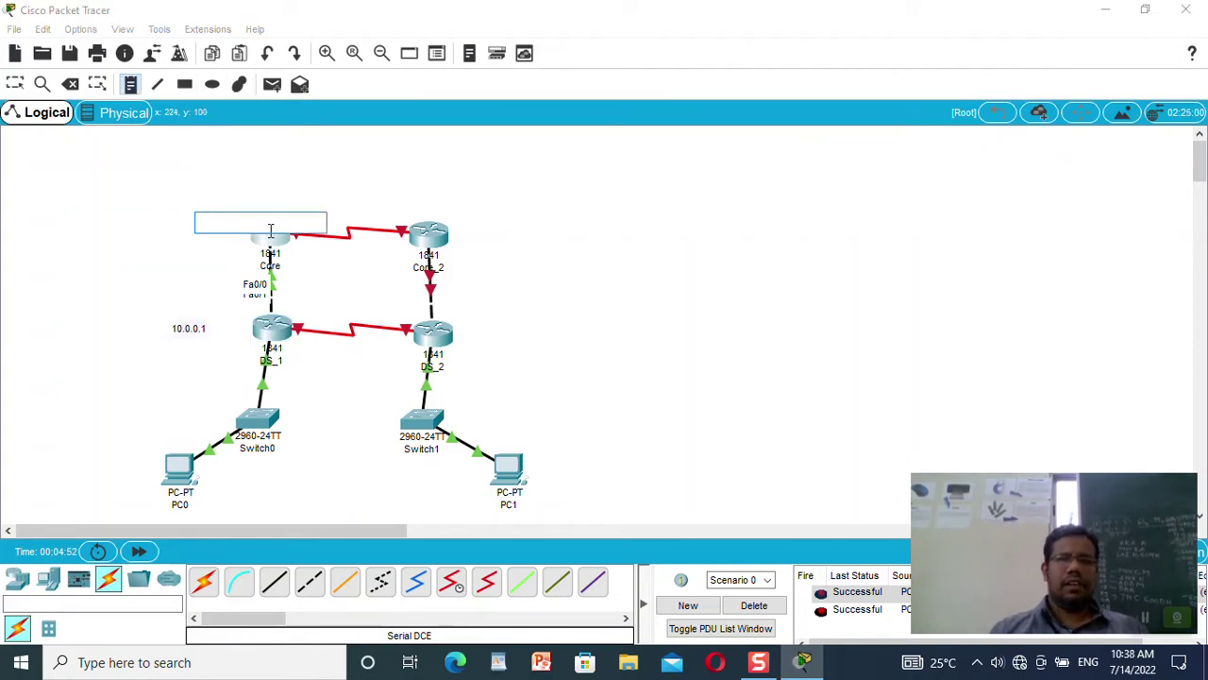
pyautogui.write('10.0.0.2')
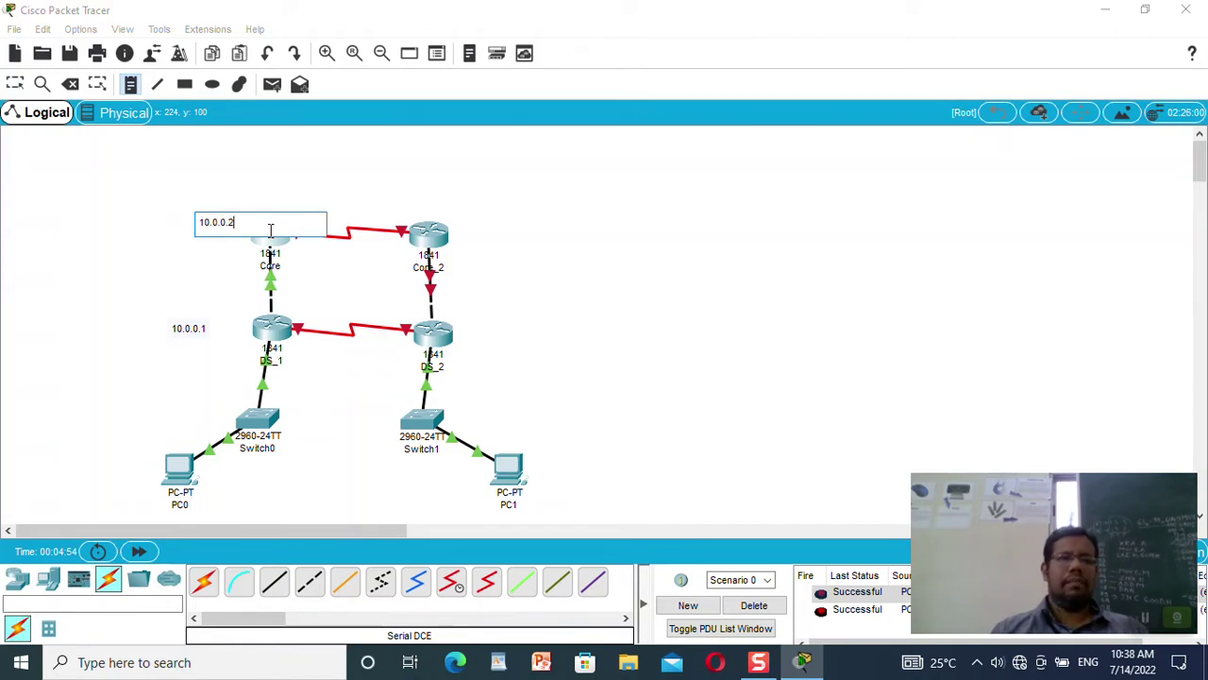
pyautogui.click(786, 227)
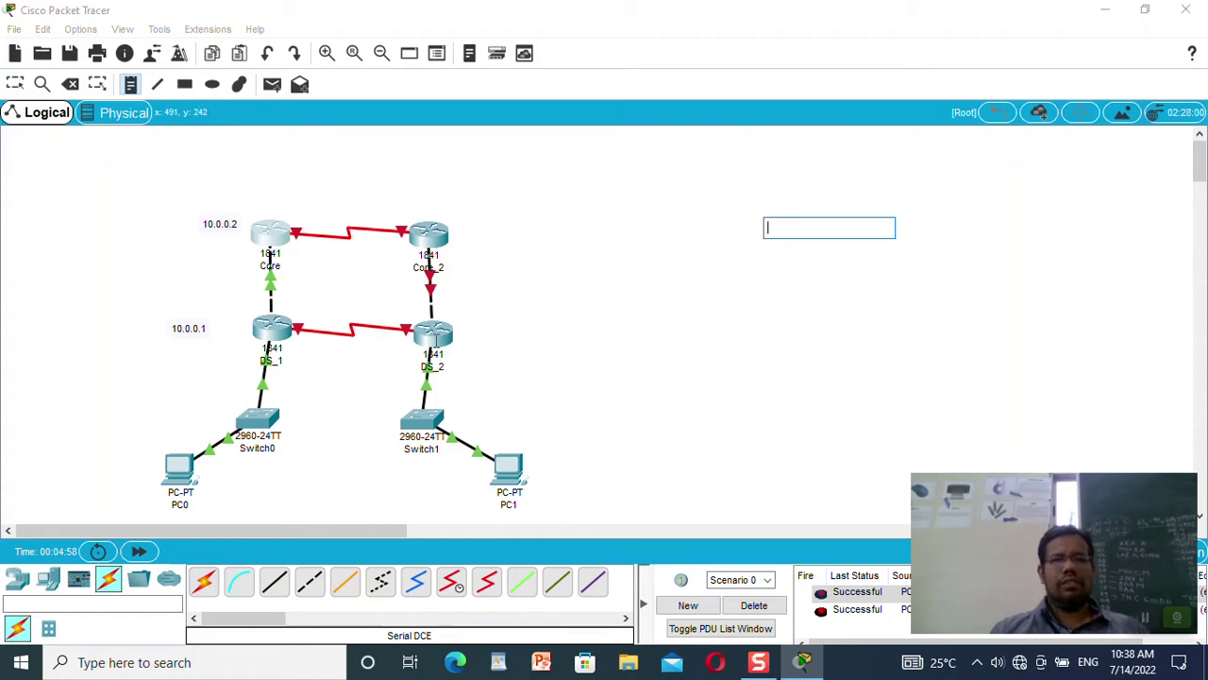
pyautogui.press('Escape')
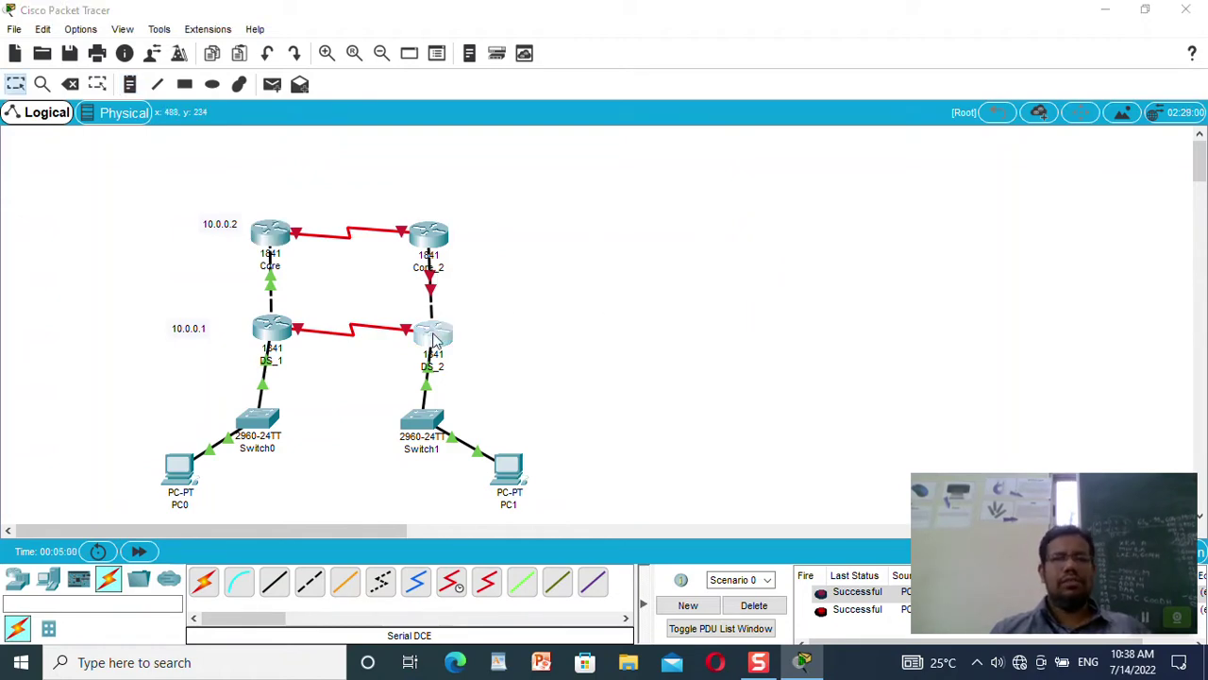
# - Set DS_2's FastEthernet0/1 to IP address 20.0.0.1 with subnet mask 255.0.0.0 and turn the port on
pyautogui.click(434, 336)
pyautogui.click(432, 314)
pyautogui.click(710, 255)
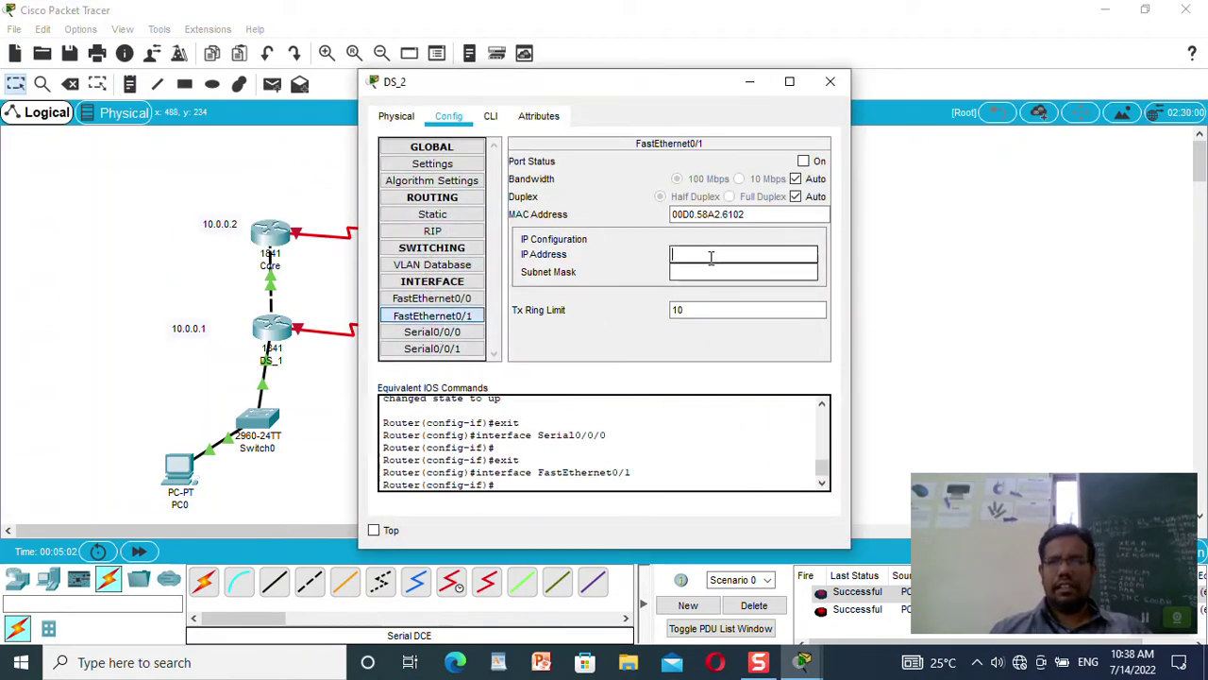
pyautogui.write('20')
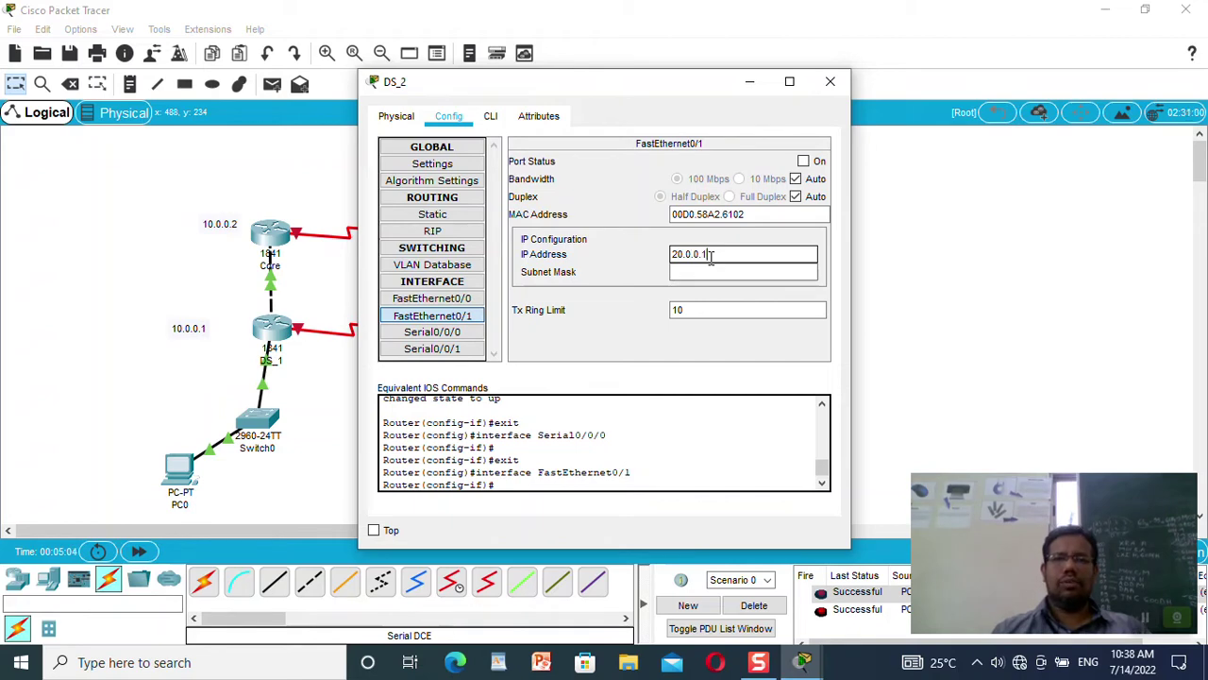
pyautogui.write('.0.0.1')
pyautogui.click(720, 271)
pyautogui.click(803, 161)
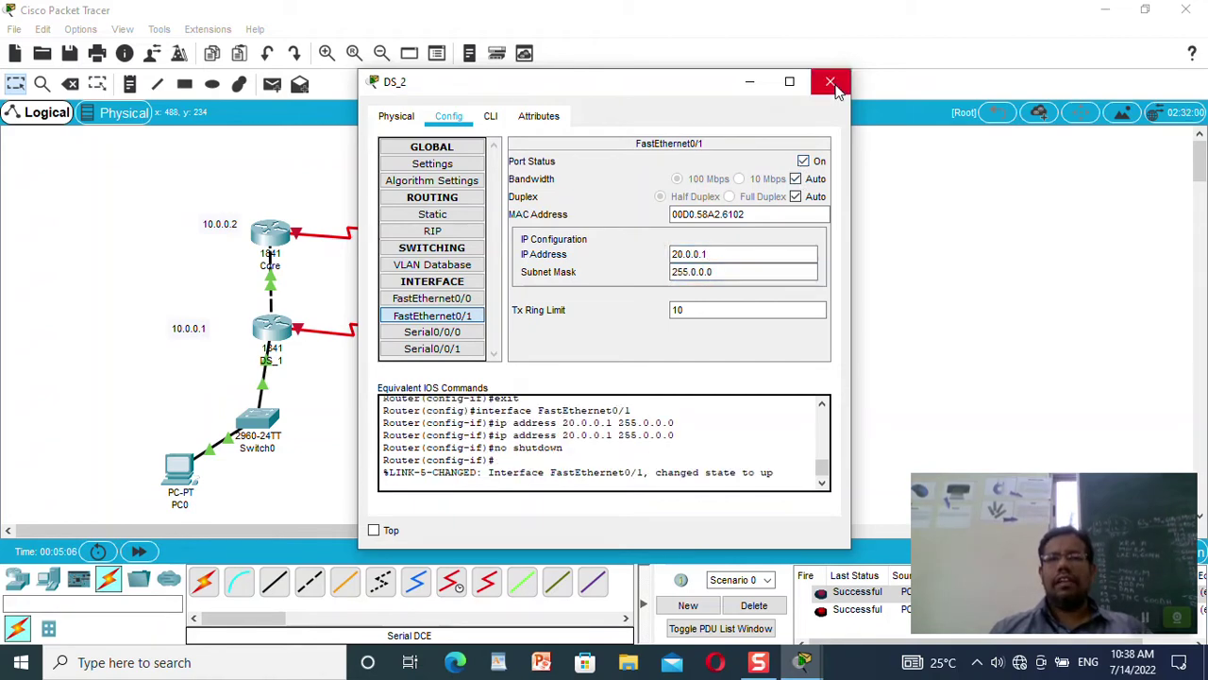
pyautogui.click(831, 83)
# - Set Core_2's FastEthernet0/0 to IP address 20.0.0.2 with subnet mask 255.0.0.0 and turn the port on
pyautogui.click(431, 237)
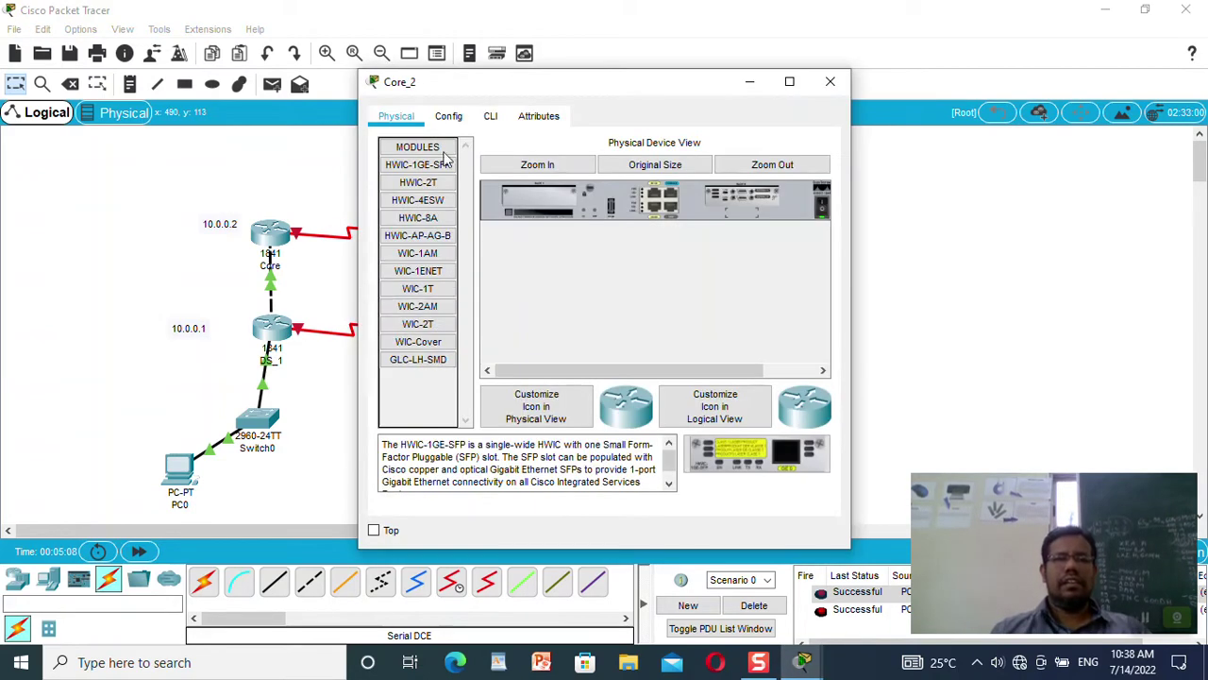
pyautogui.click(449, 115)
pyautogui.click(433, 299)
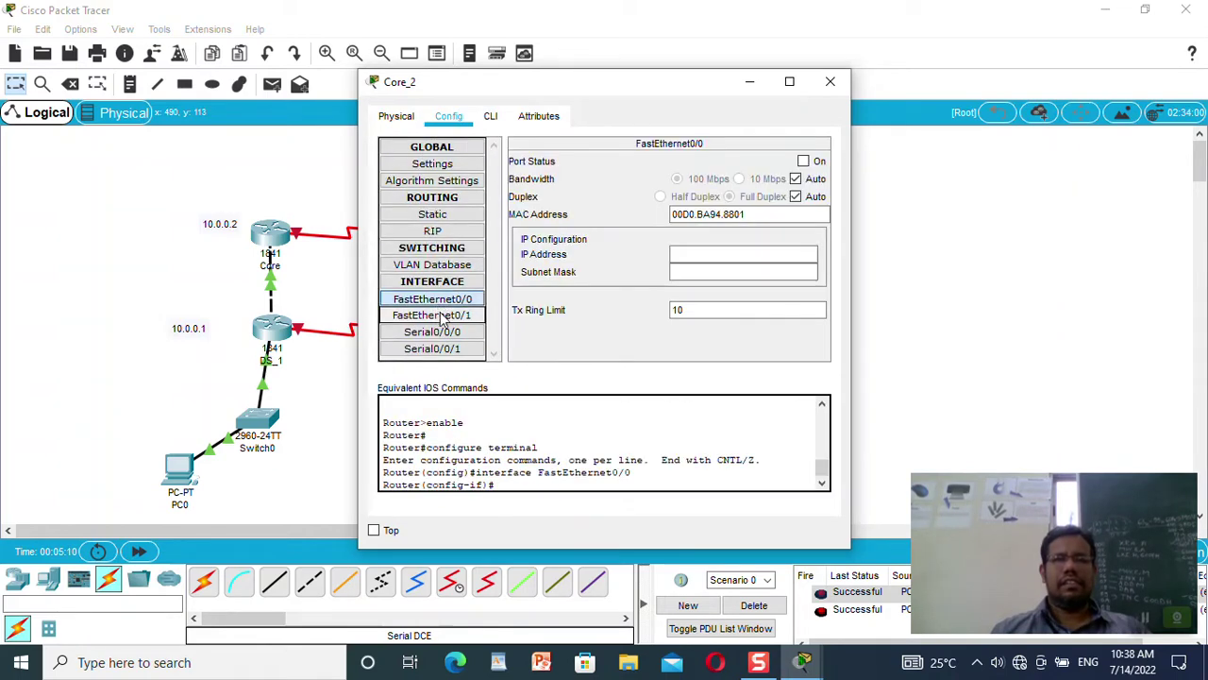
pyautogui.click(733, 252)
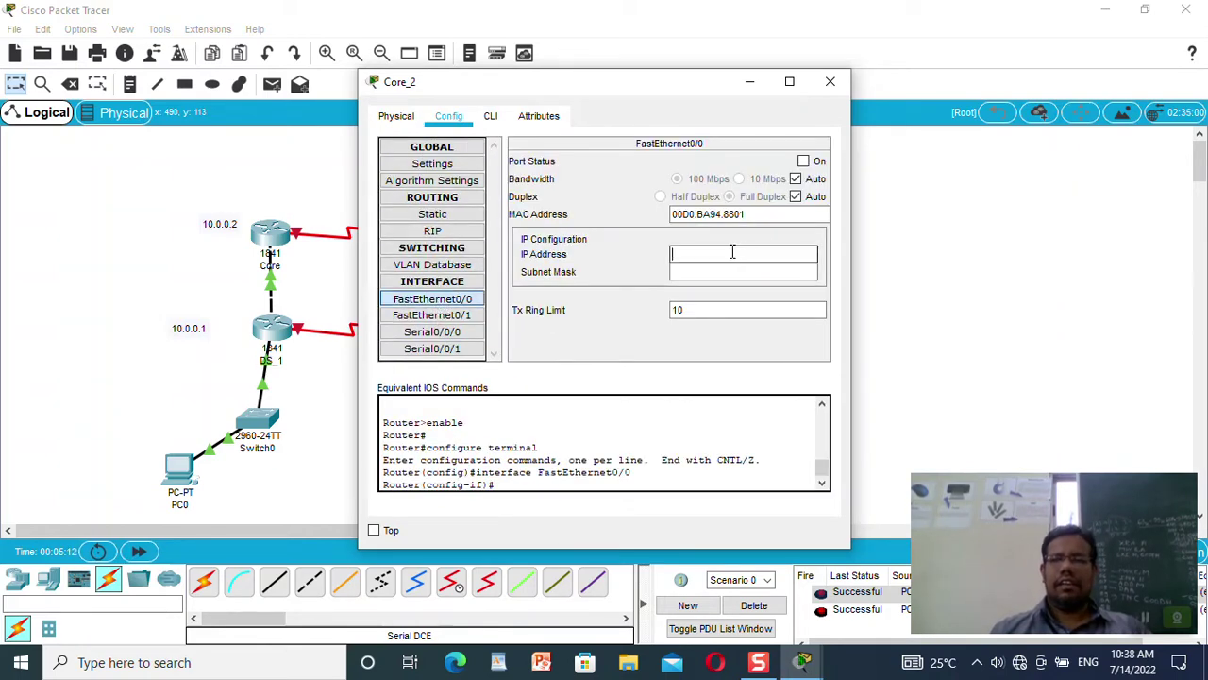
pyautogui.write('20.0.0.2')
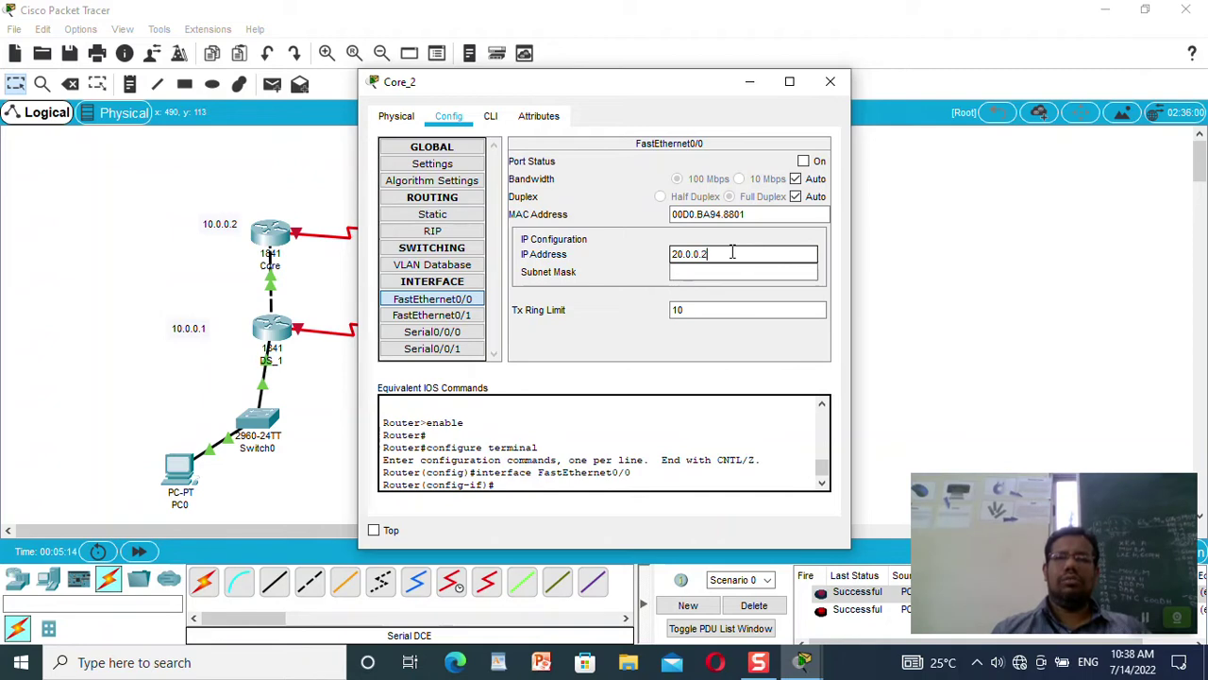
pyautogui.press('Tab')
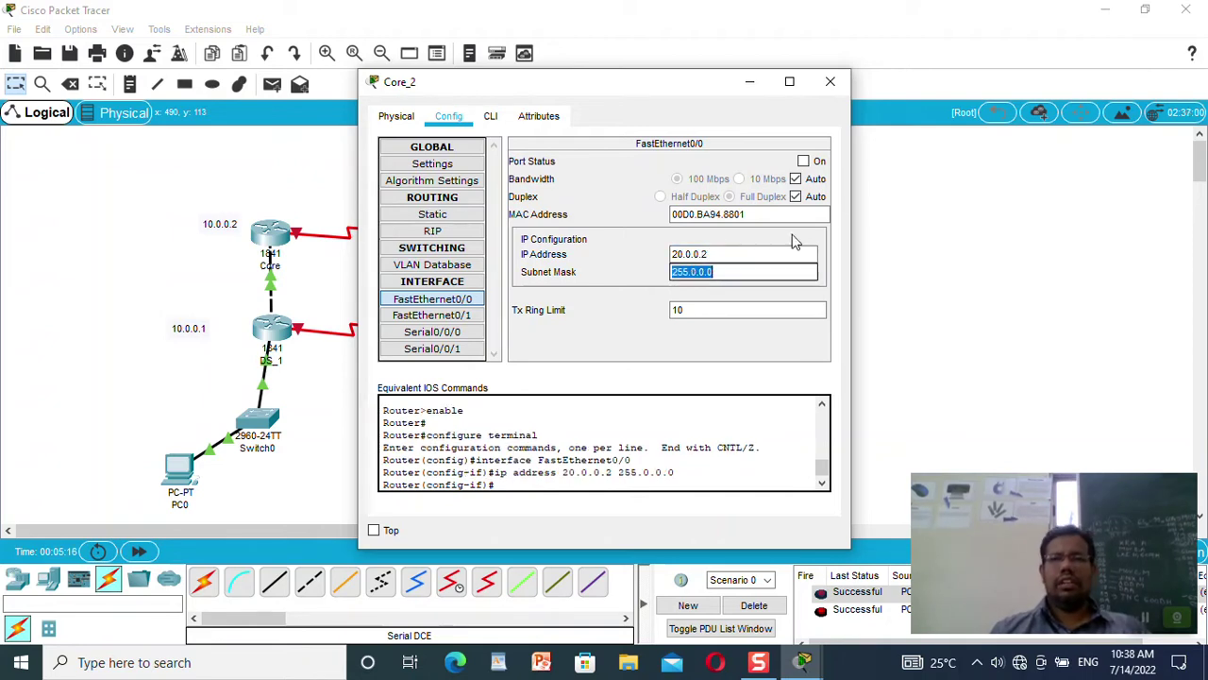
pyautogui.click(803, 162)
pyautogui.click(830, 82)
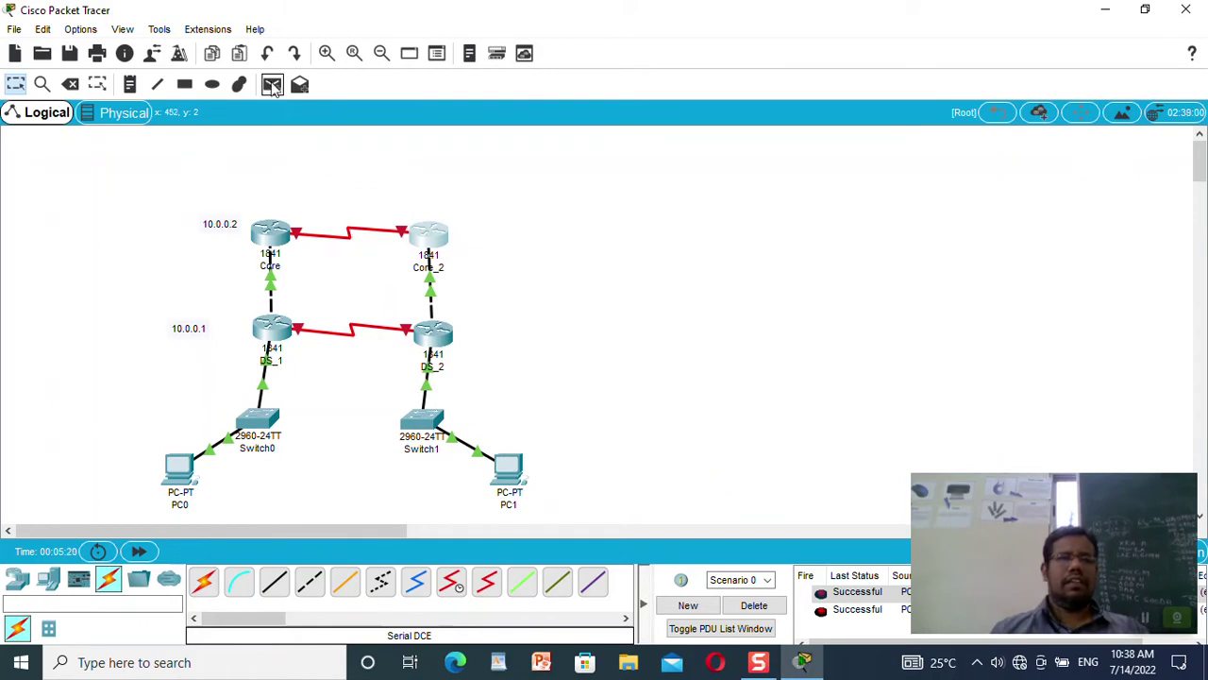
# - Place text notes reading 20.0.0.1 beside router DS_2 and 20.0.0.2 beside Core_2, and leave the note tool
pyautogui.click(129, 84)
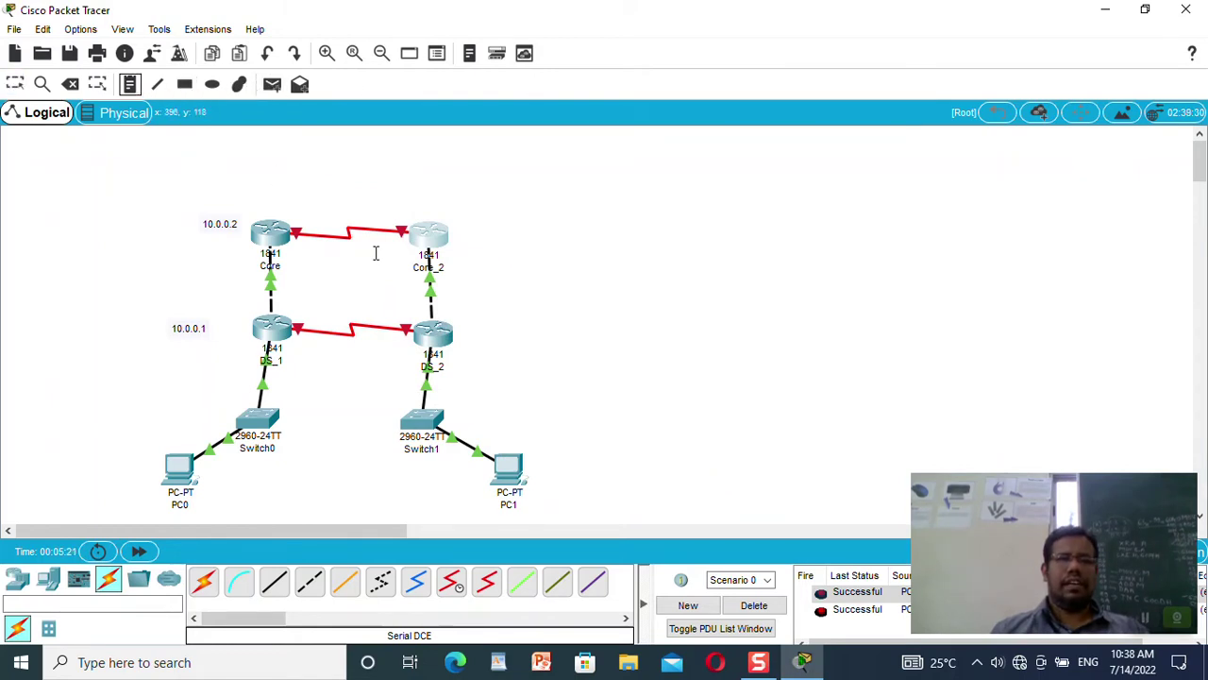
pyautogui.click(472, 329)
pyautogui.write('20.0.0.')
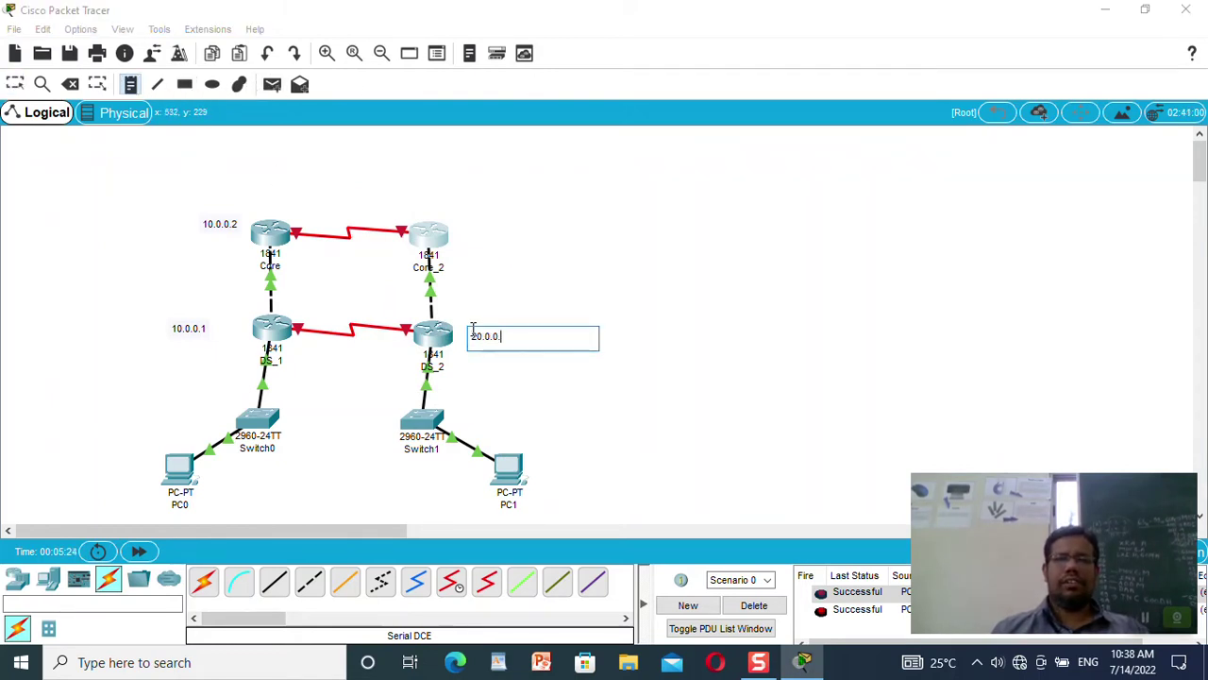
pyautogui.write('1')
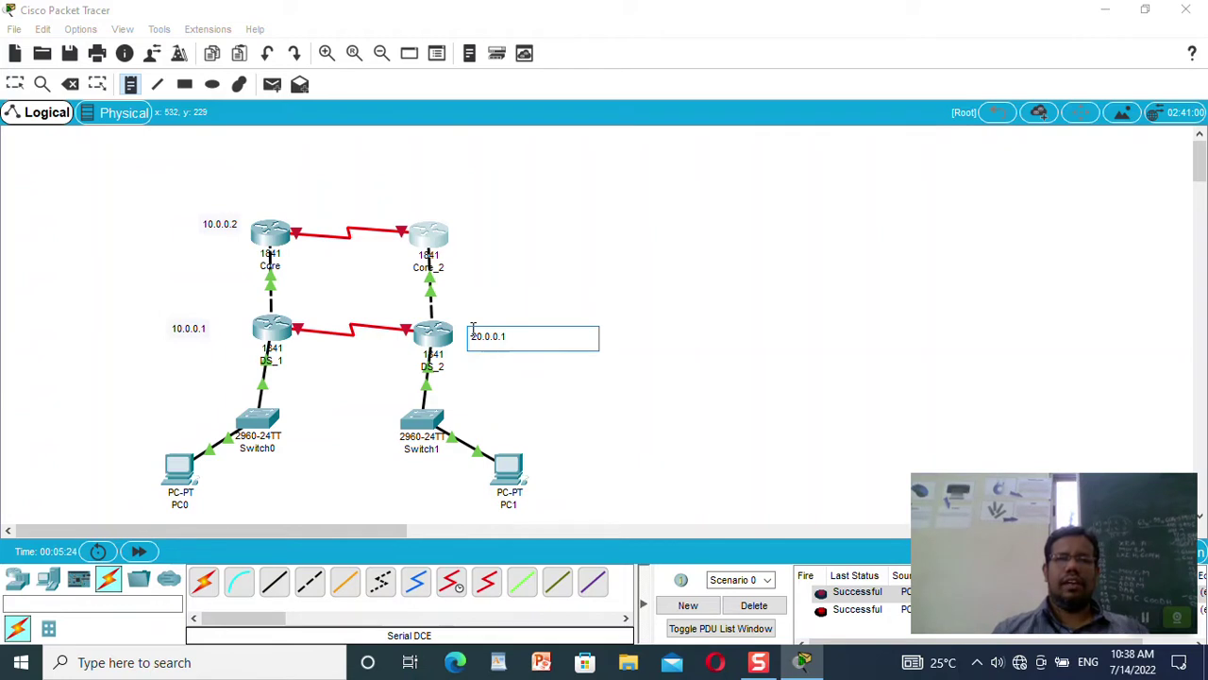
pyautogui.click(463, 211)
pyautogui.write('20.0.0.2')
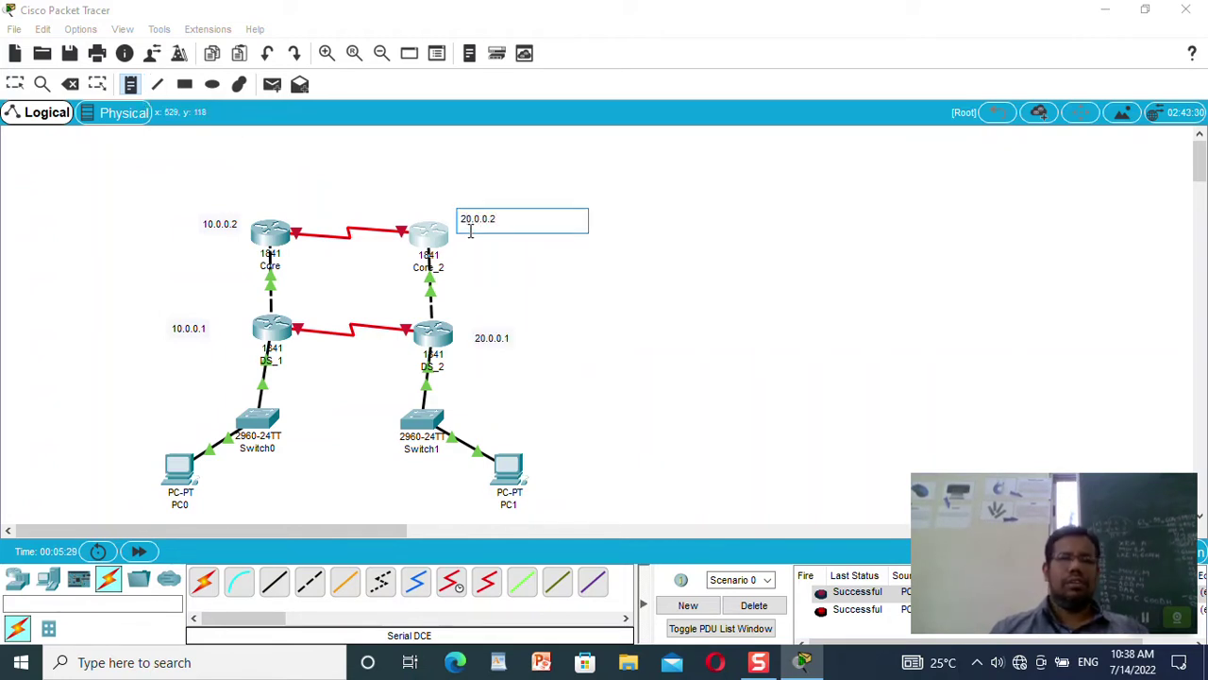
pyautogui.click(572, 274)
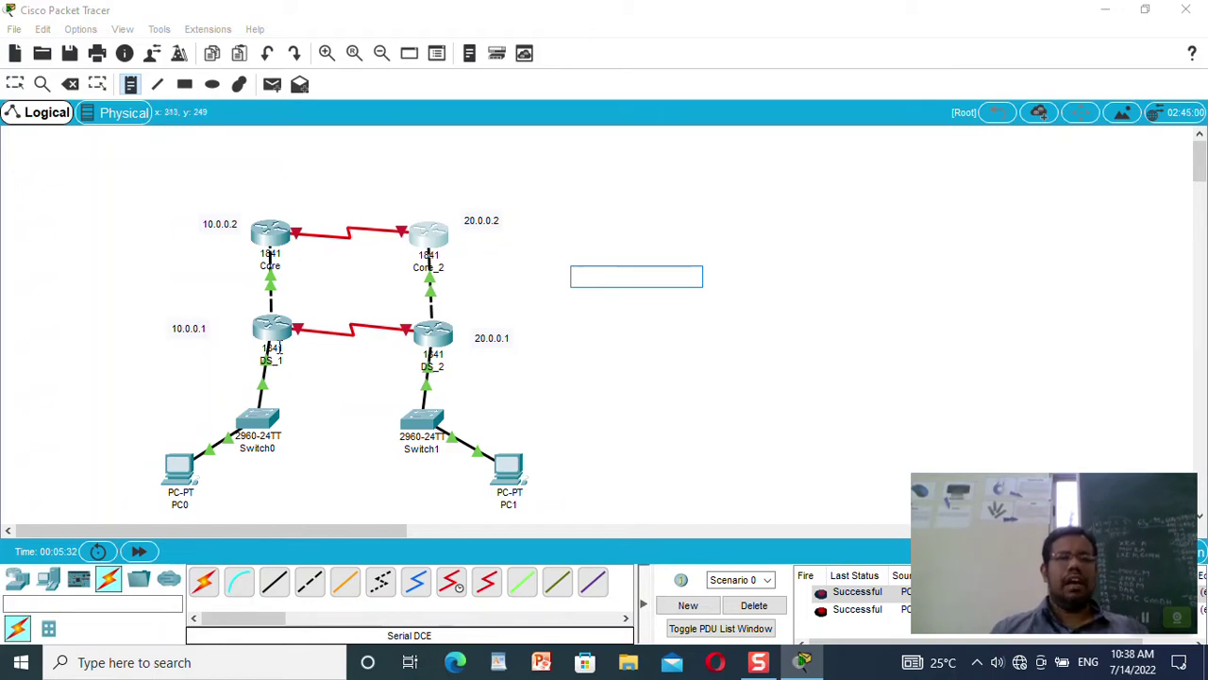
pyautogui.click(272, 328)
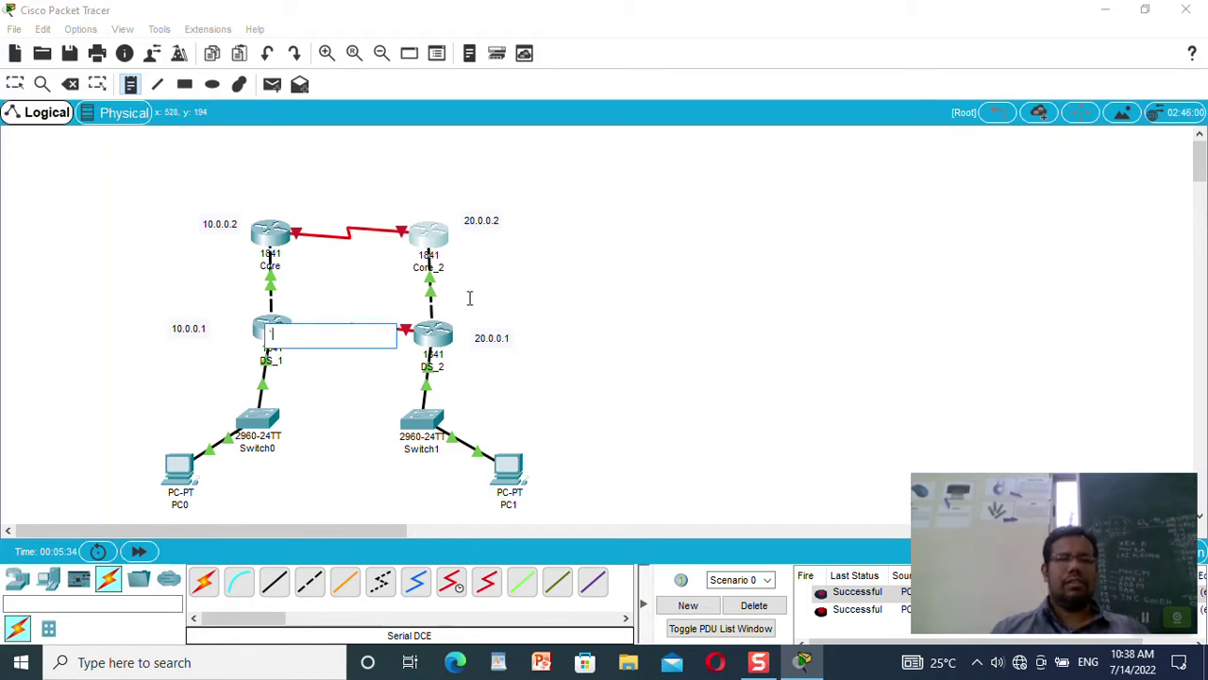
pyautogui.press('Escape')
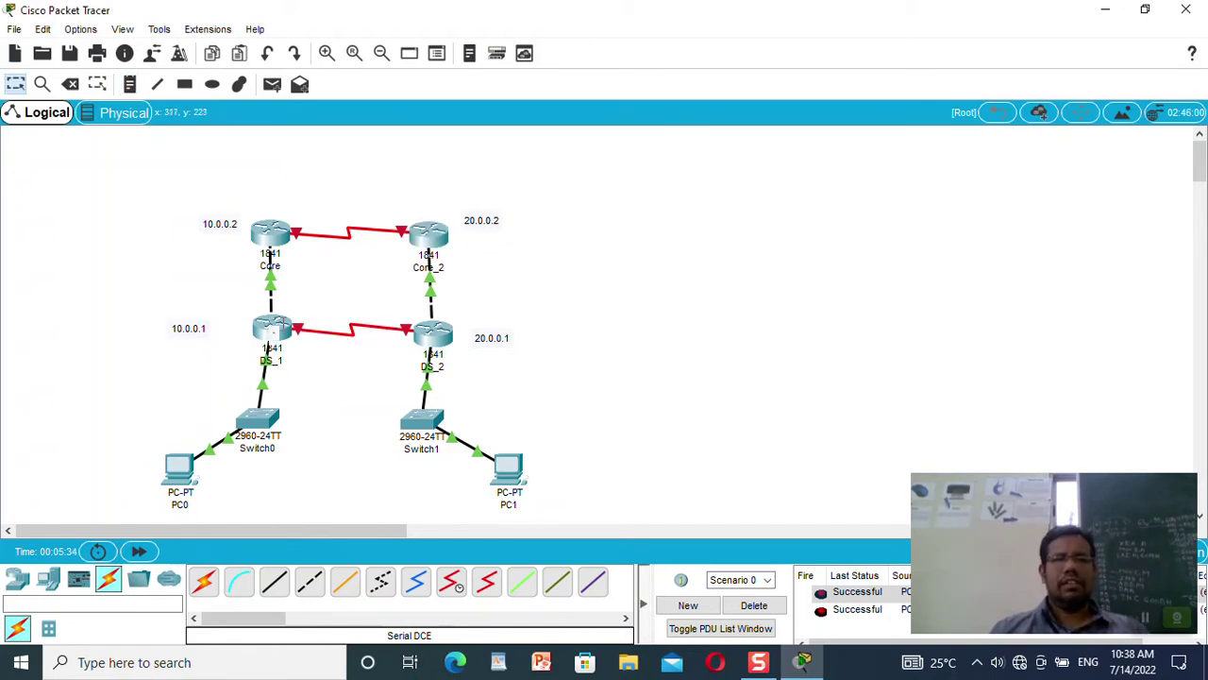
# - Set DS_1's Serial0/0/0 to IP address 30.0.0.1, subnet mask 255.0.0.0 and clock rate 64000, turn the port on and close the settings
pyautogui.click(281, 337)
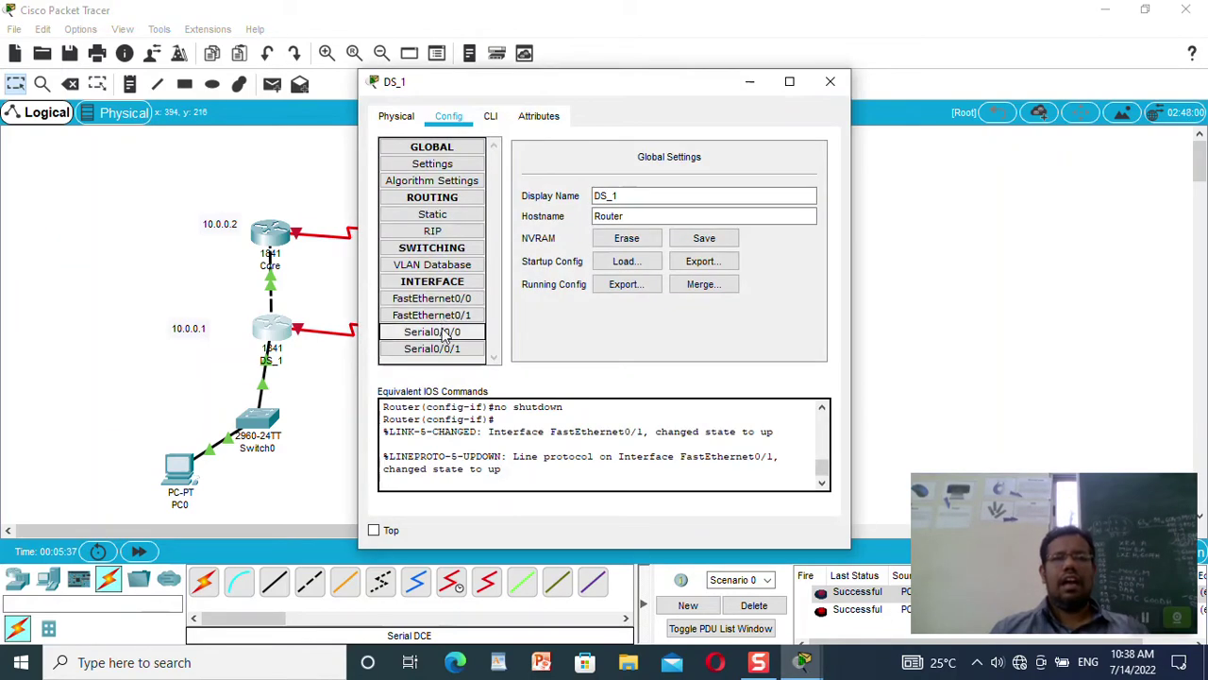
pyautogui.click(442, 334)
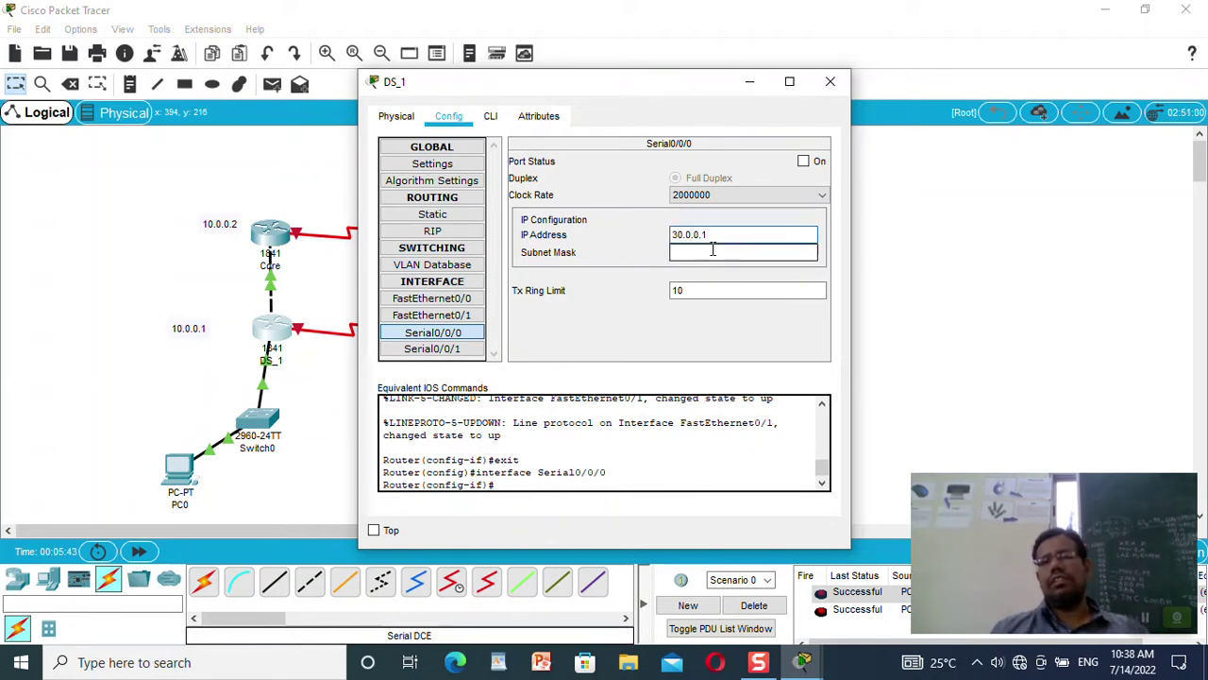
pyautogui.click(713, 250)
pyautogui.click(736, 196)
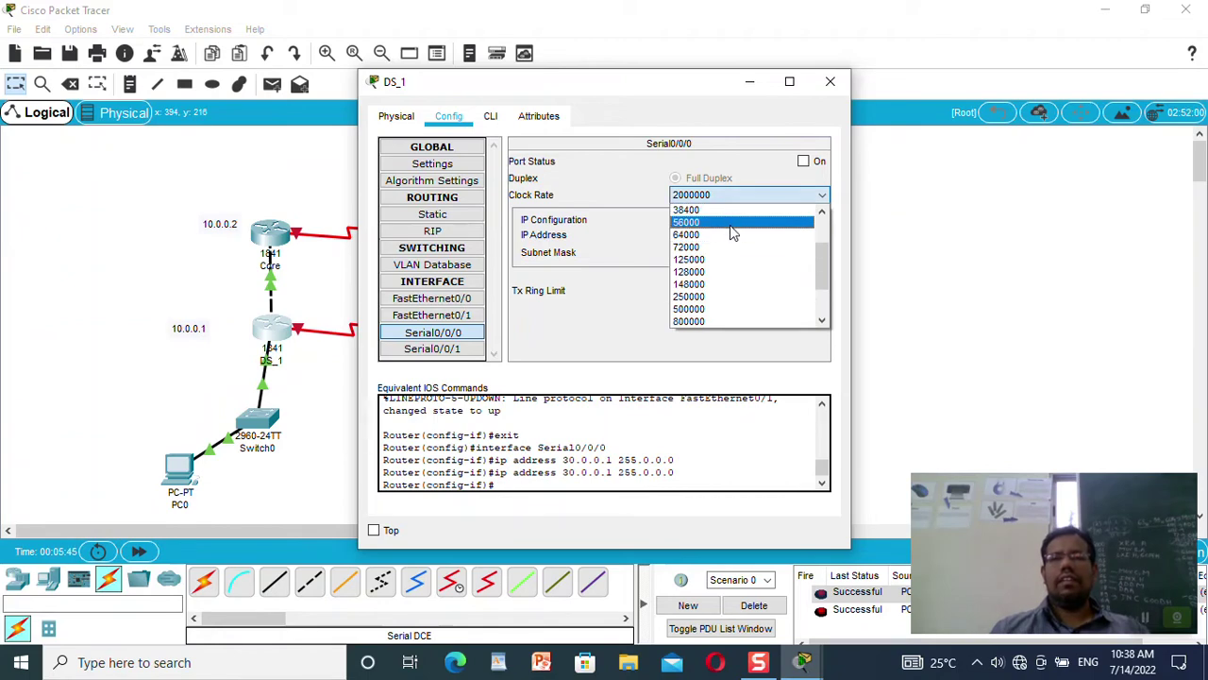
pyautogui.click(734, 234)
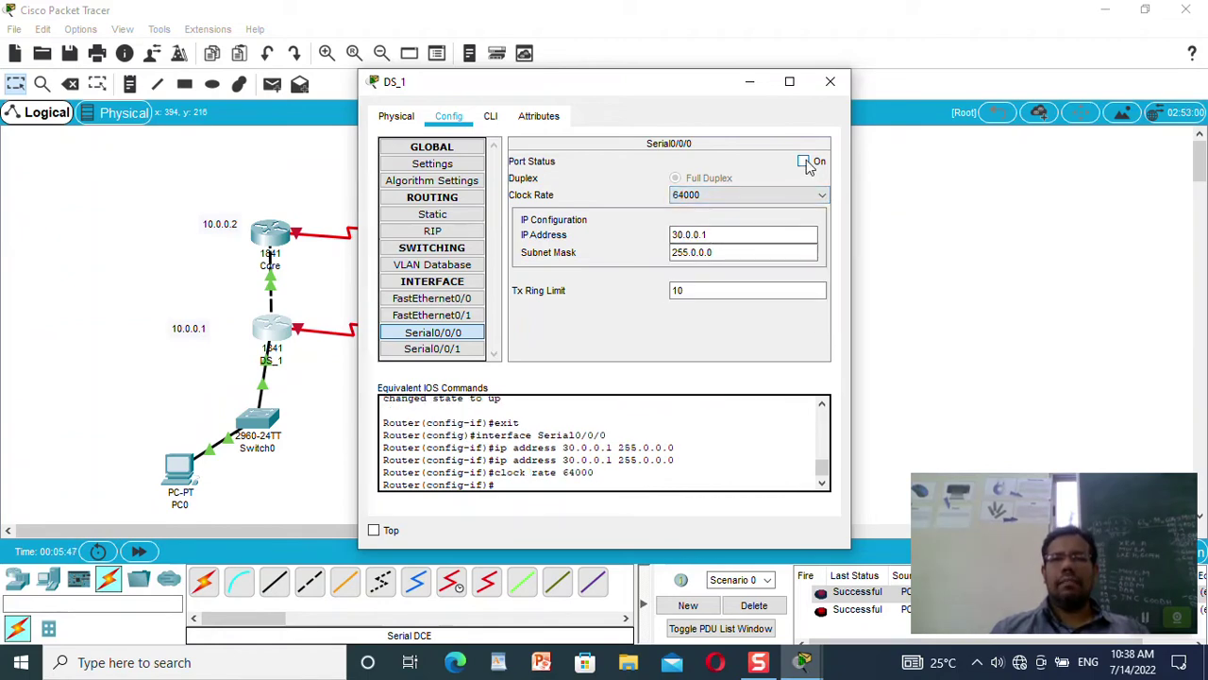
pyautogui.click(803, 162)
pyautogui.click(828, 83)
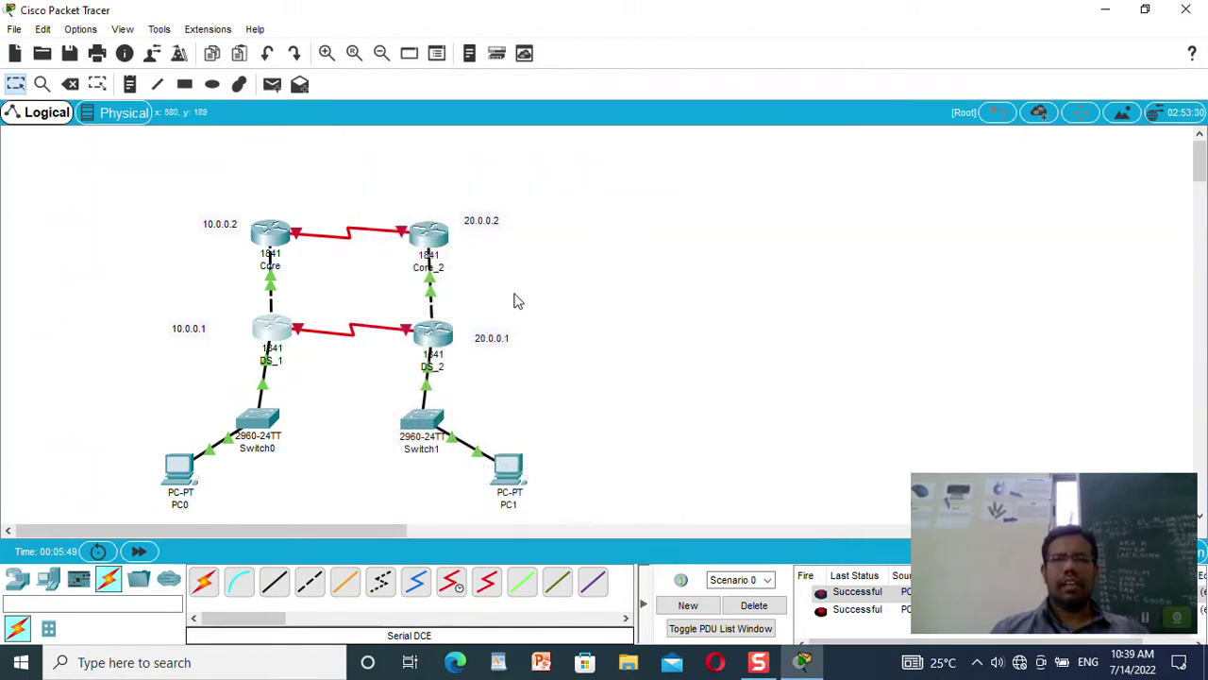
# - Set DS_2's Serial0/0/0 to IP address 30.0.0.2, subnet mask 255.0.0.0 and clock rate 64000, turn the port on and close the settings
pyautogui.click(432, 329)
pyautogui.click(450, 336)
pyautogui.click(704, 232)
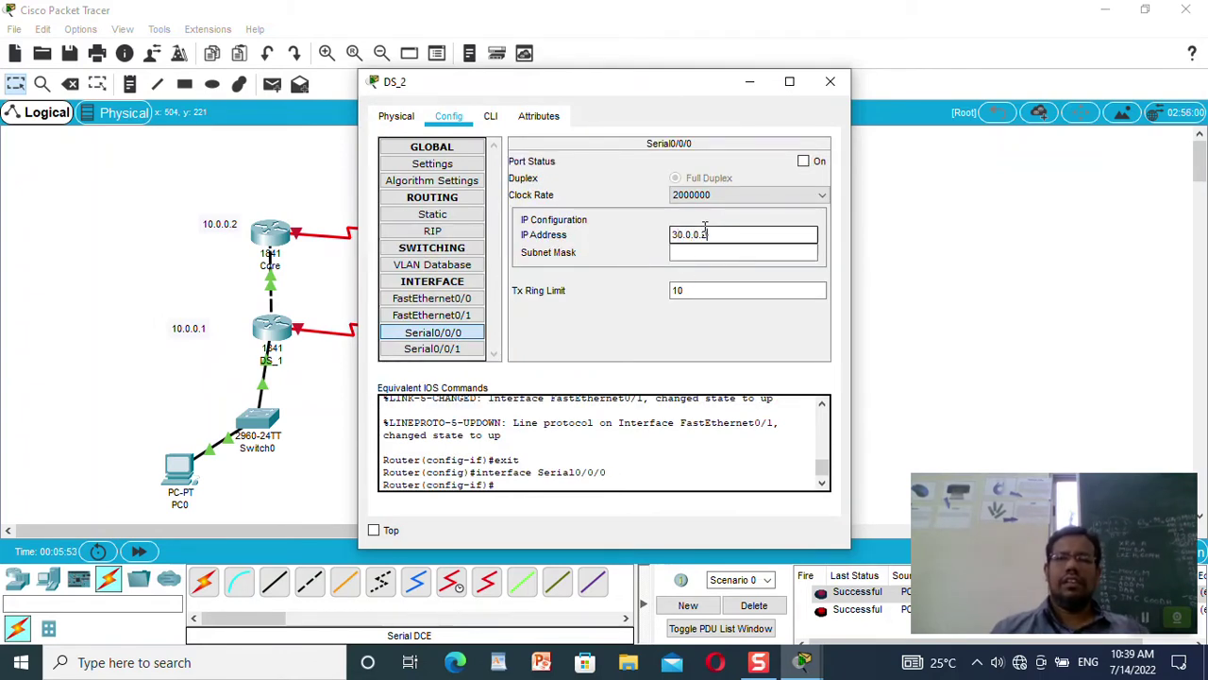
pyautogui.write('30.0.0.2')
pyautogui.click(723, 253)
pyautogui.click(745, 194)
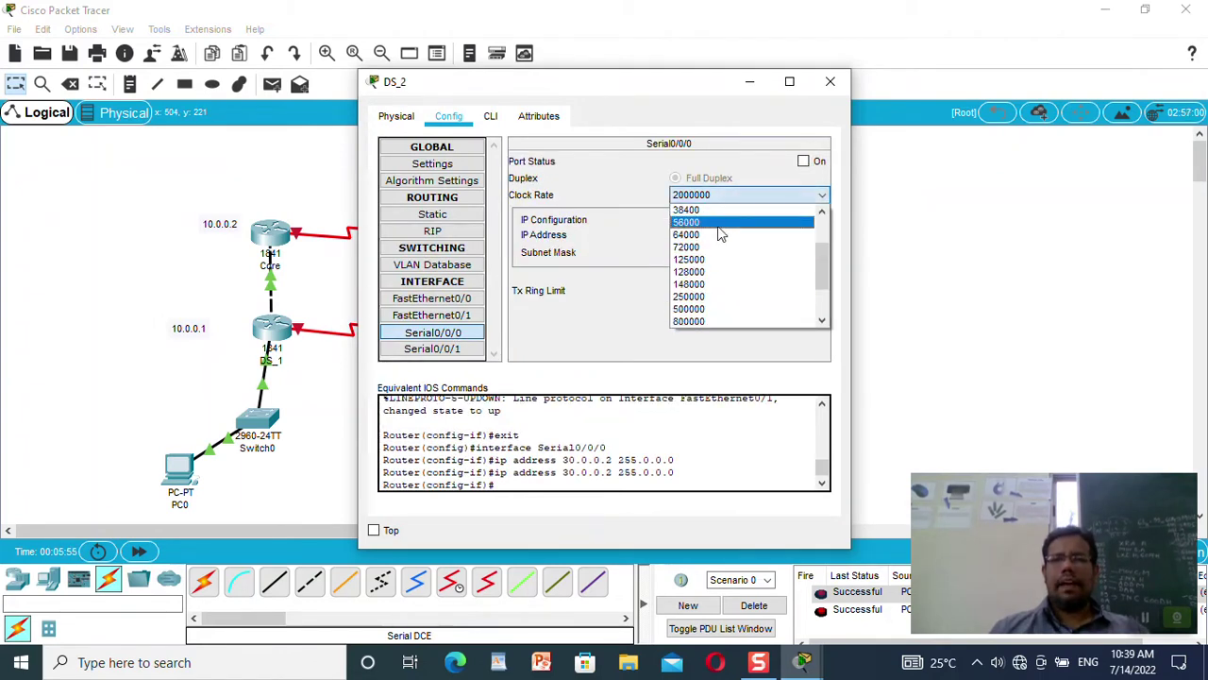
pyautogui.click(719, 234)
pyautogui.click(803, 160)
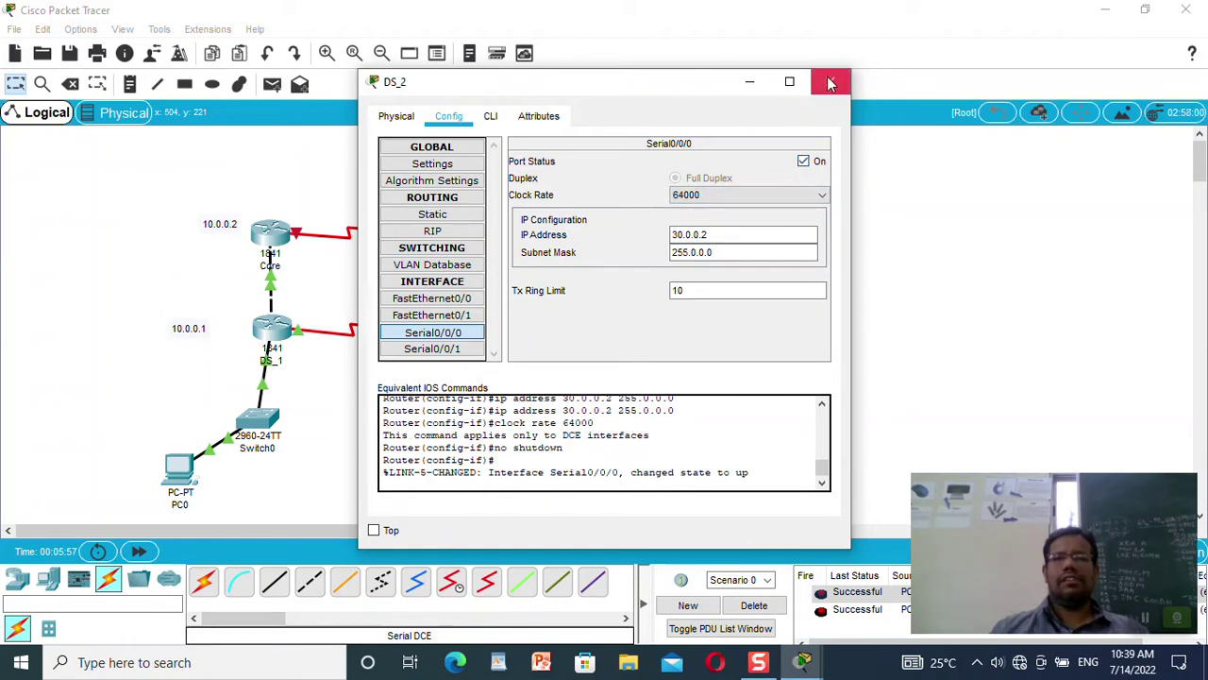
pyautogui.click(830, 83)
# - Place text notes reading 30.0.0.1 beside DS_1 and 30.0.0.2 beside DS_2 below their serial link, and leave the note tool
pyautogui.click(129, 84)
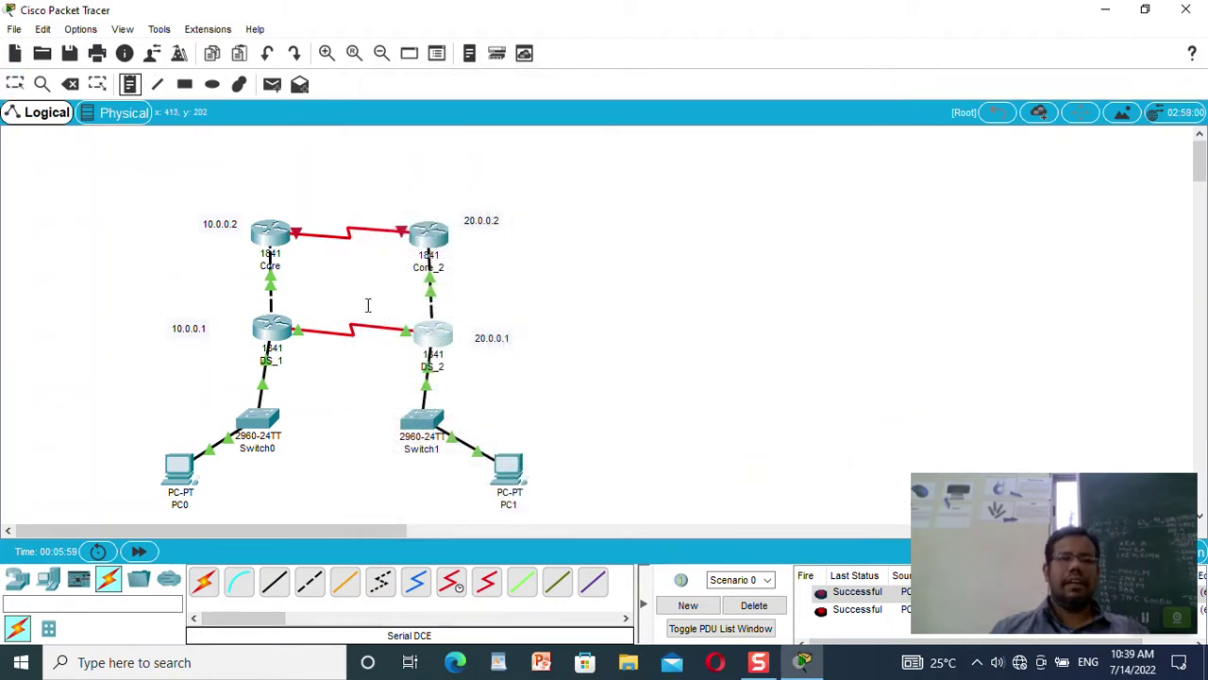
pyautogui.click(289, 350)
pyautogui.write('30.0.0.1')
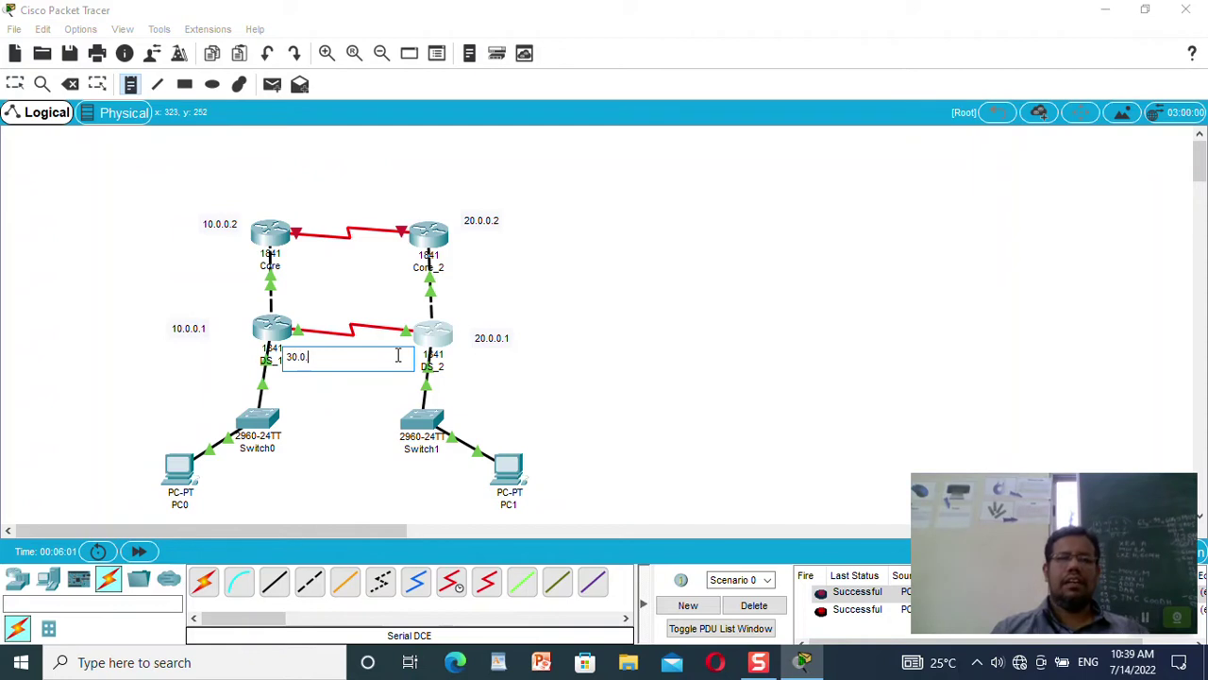
pyautogui.click(372, 399)
pyautogui.click(374, 355)
pyautogui.write('30.0.0.2')
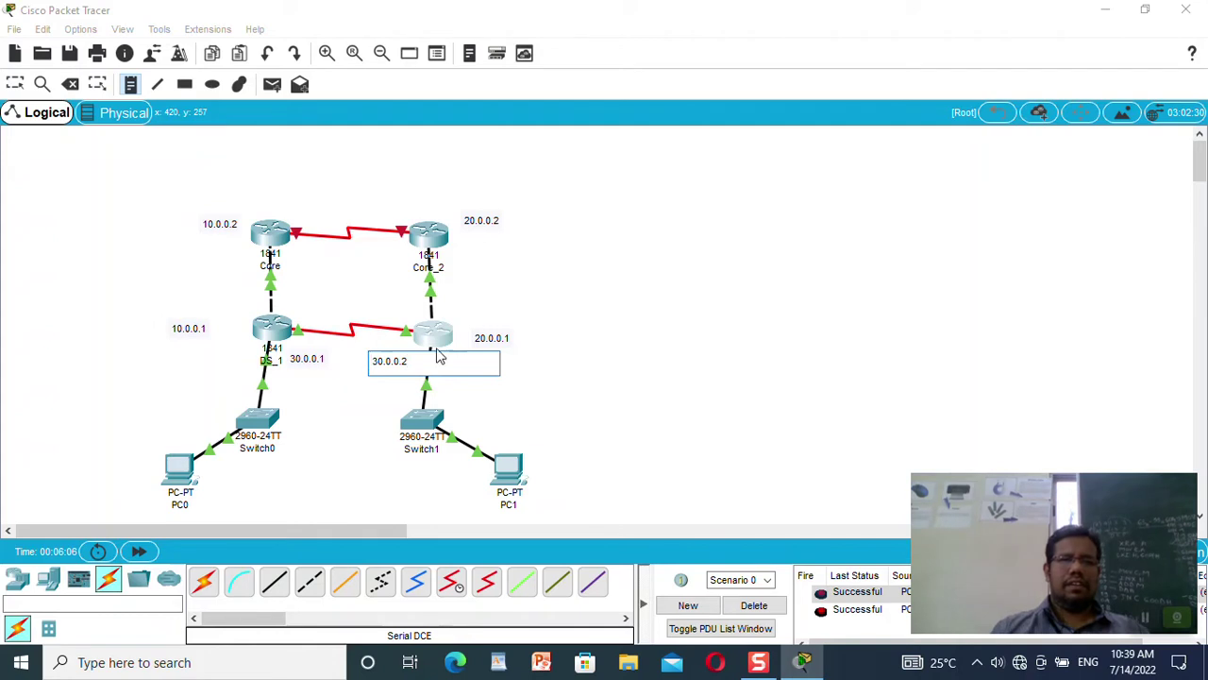
pyautogui.click(669, 261)
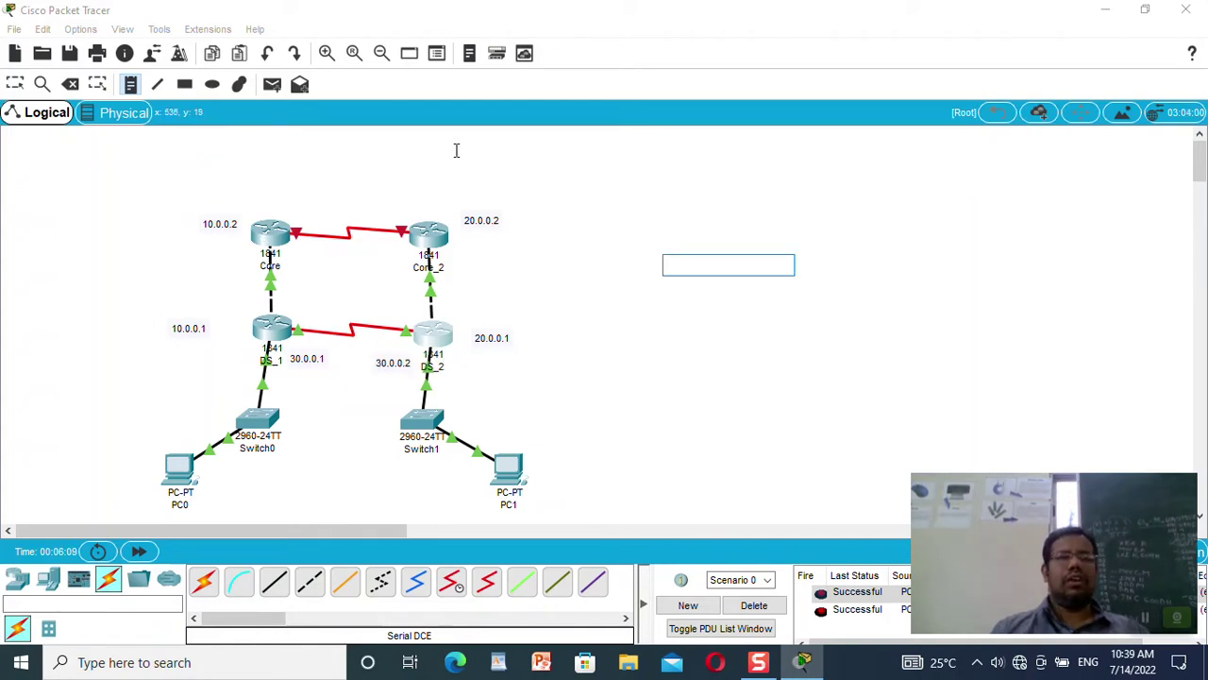
pyautogui.click(266, 226)
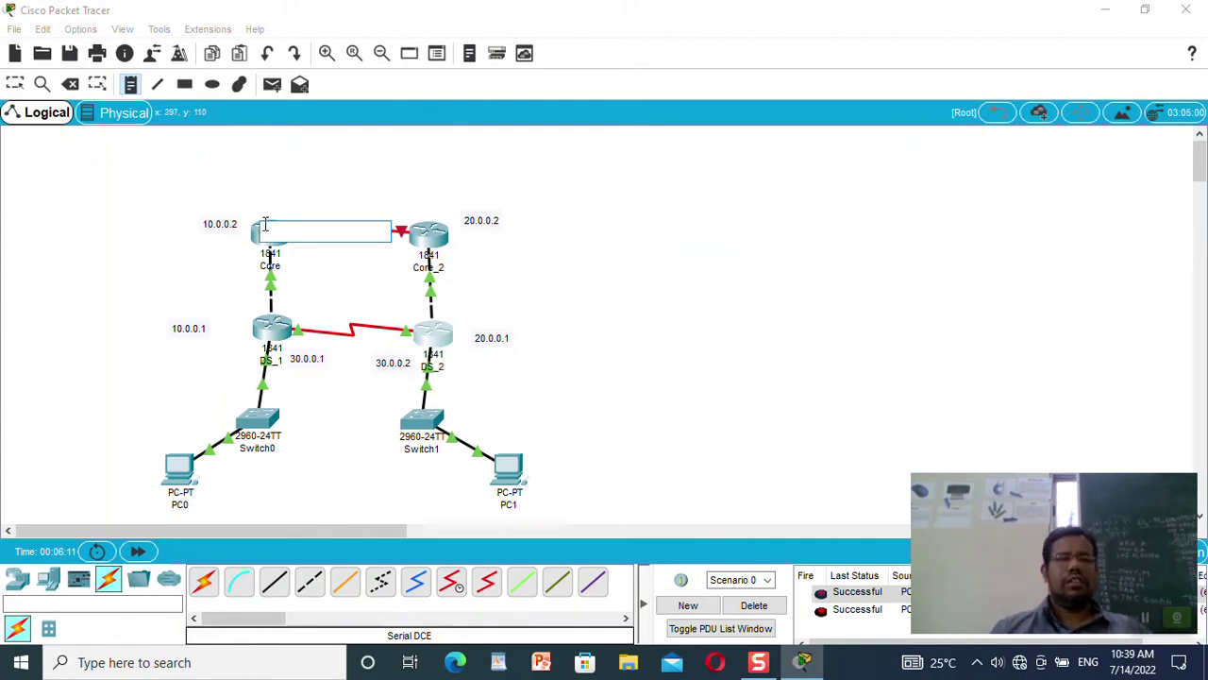
pyautogui.press('Escape')
# - Set the Core router's Serial0/0/0 to IP address 40.0.0.1, subnet mask 255.0.0.0 and clock rate 64000, and turn the port on
pyautogui.click(265, 229)
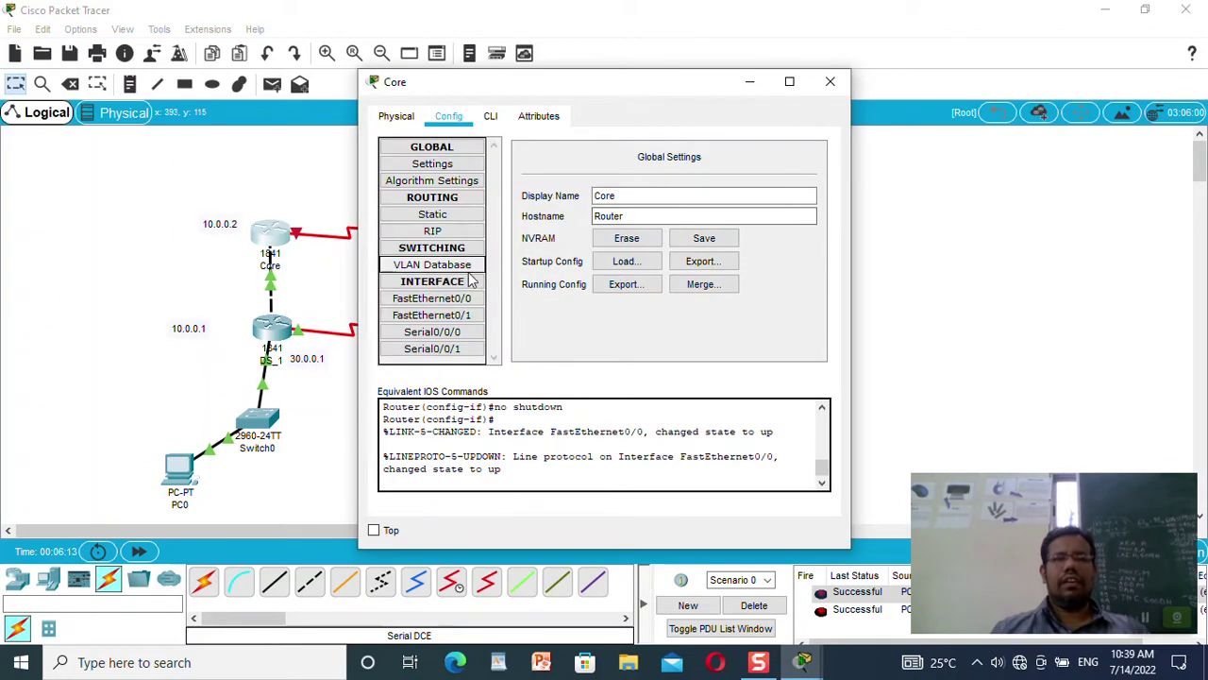
pyautogui.click(432, 333)
pyautogui.click(697, 236)
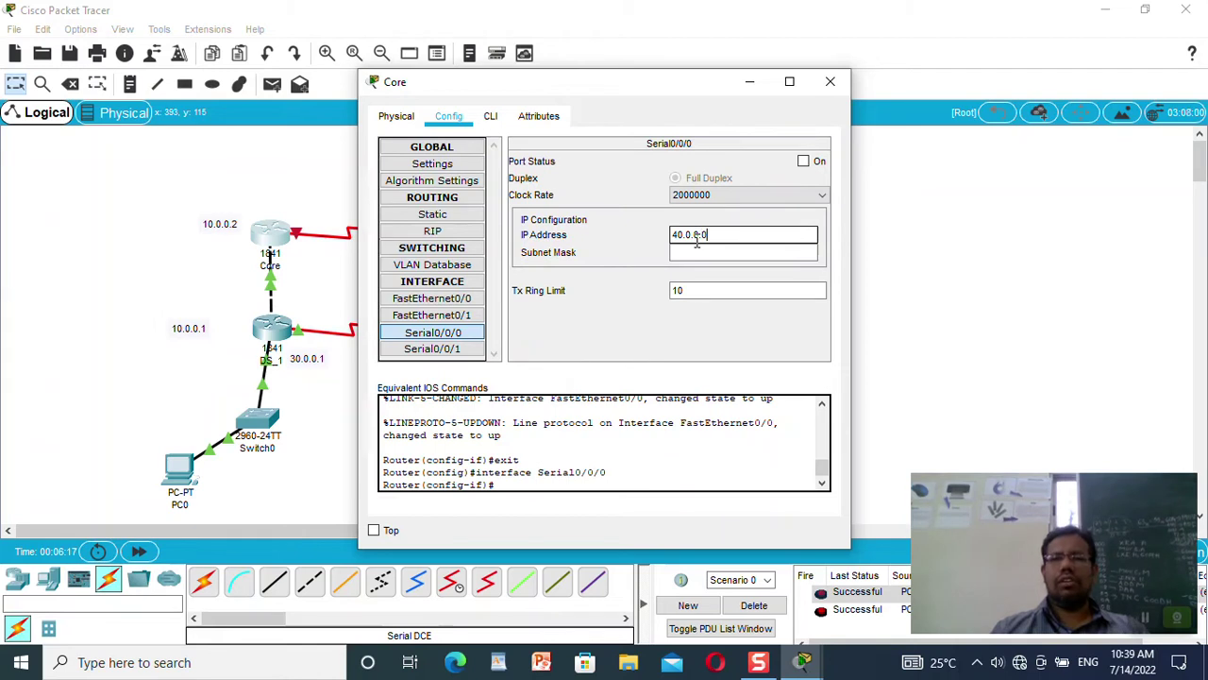
pyautogui.click(769, 250)
pyautogui.click(739, 195)
pyautogui.scroll(1, 763, 232)
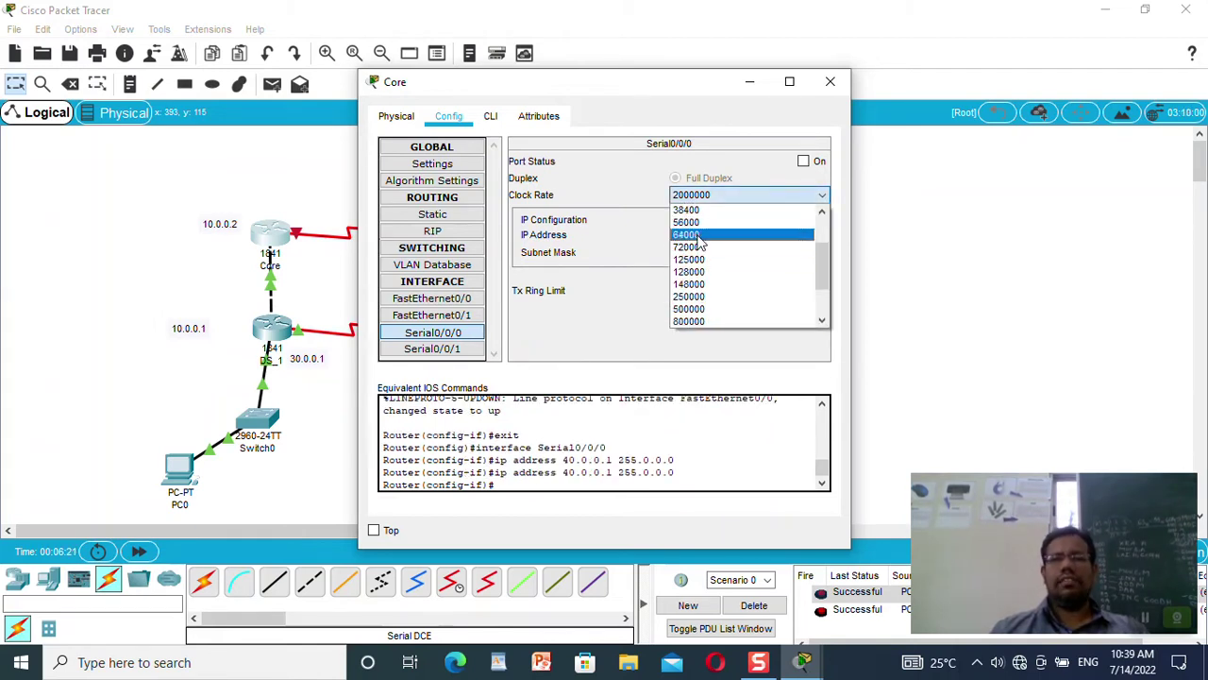
pyautogui.click(697, 236)
pyautogui.click(815, 162)
pyautogui.click(830, 82)
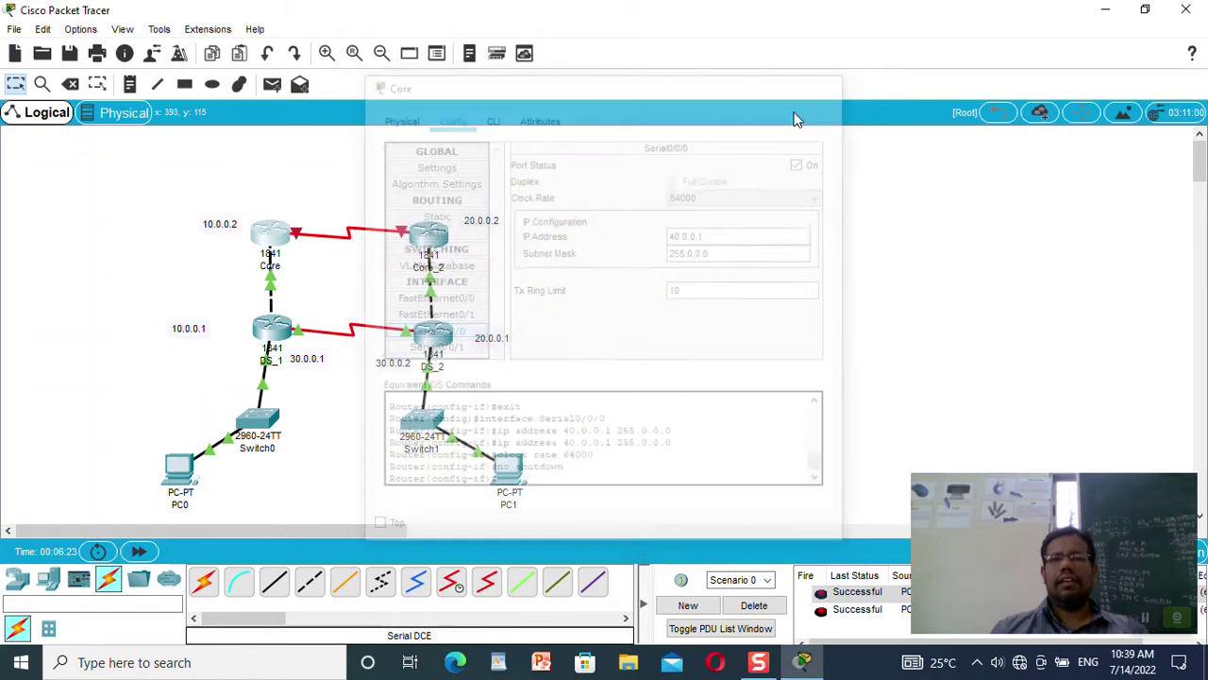
# - Set Core_2's Serial0/0/0 to IP address 40.0.0.2, subnet mask 255.0.0.0 and clock rate 64000, and turn the port on
pyautogui.click(436, 243)
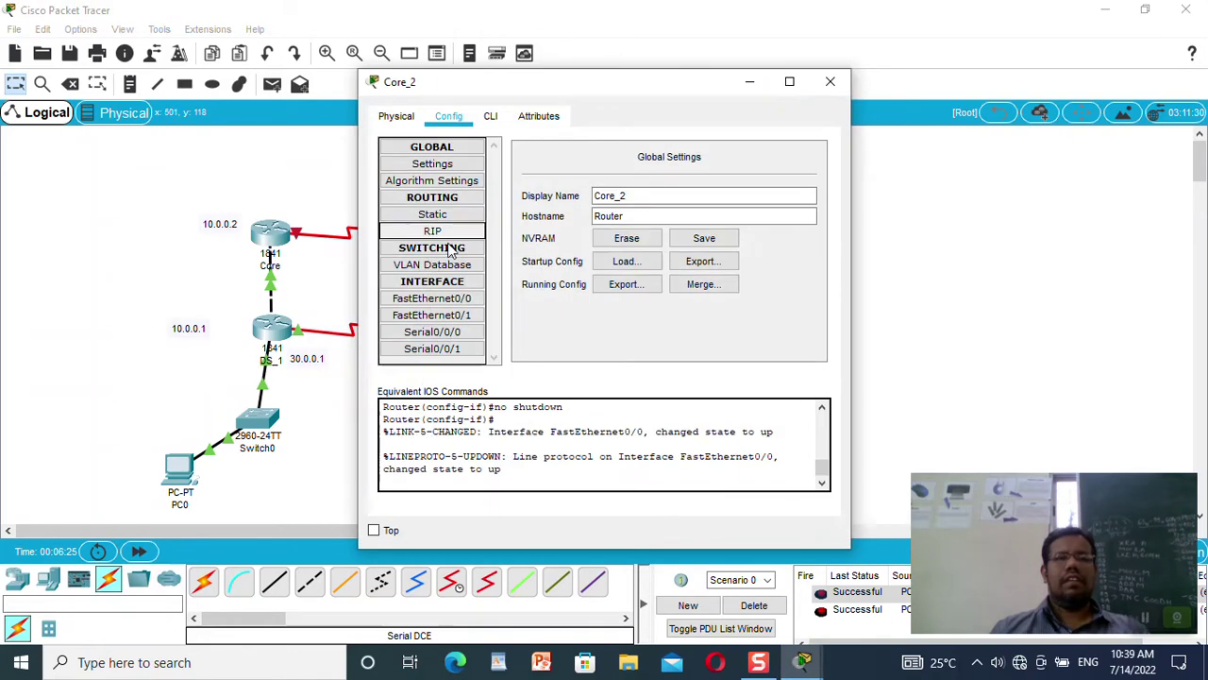
pyautogui.click(431, 332)
pyautogui.click(699, 236)
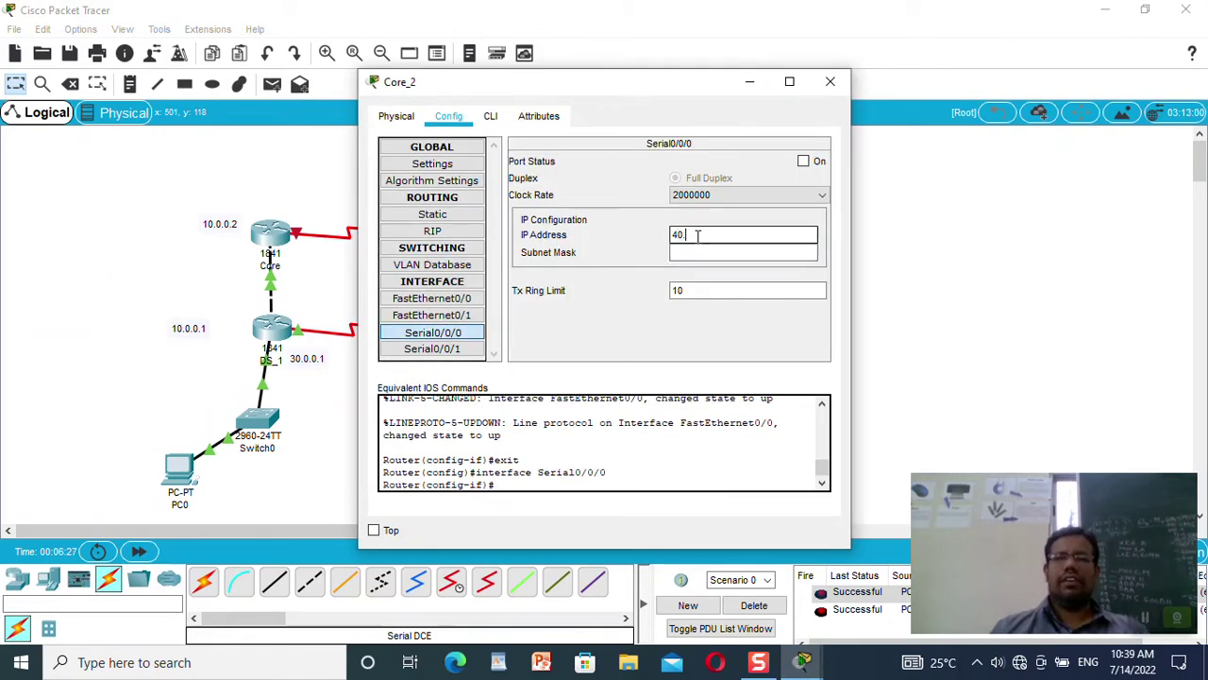
pyautogui.write('40.0.0.2')
pyautogui.click(775, 252)
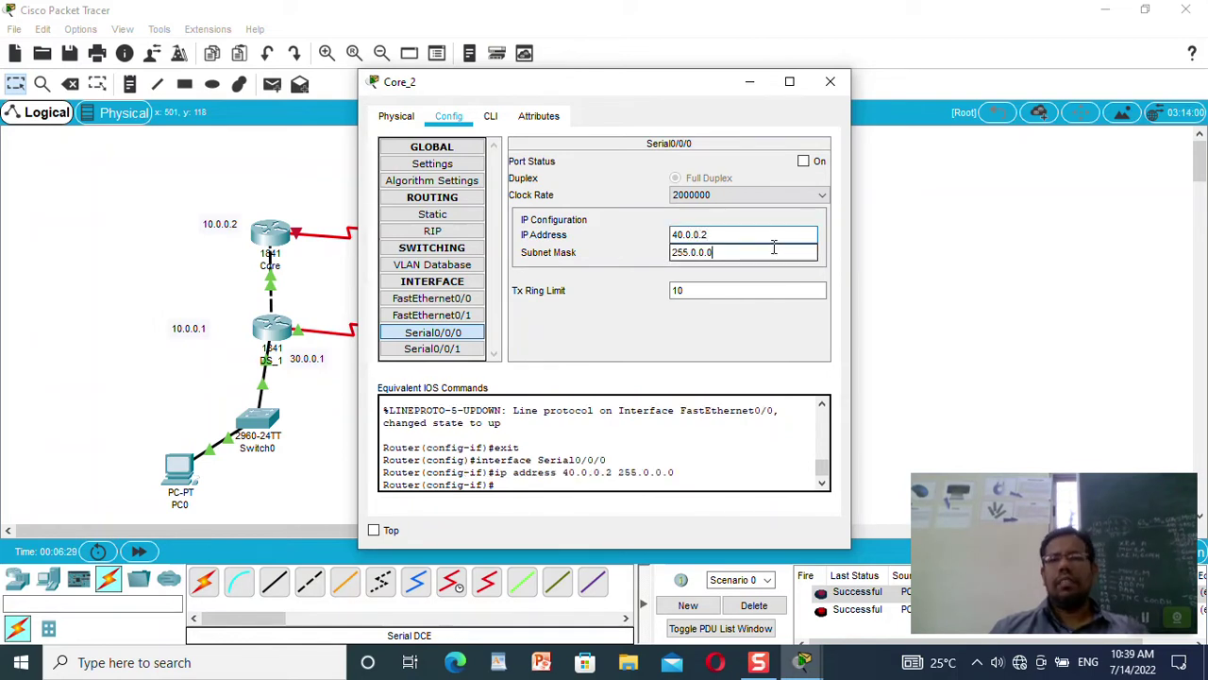
pyautogui.click(749, 195)
pyautogui.scroll(1, 745, 219)
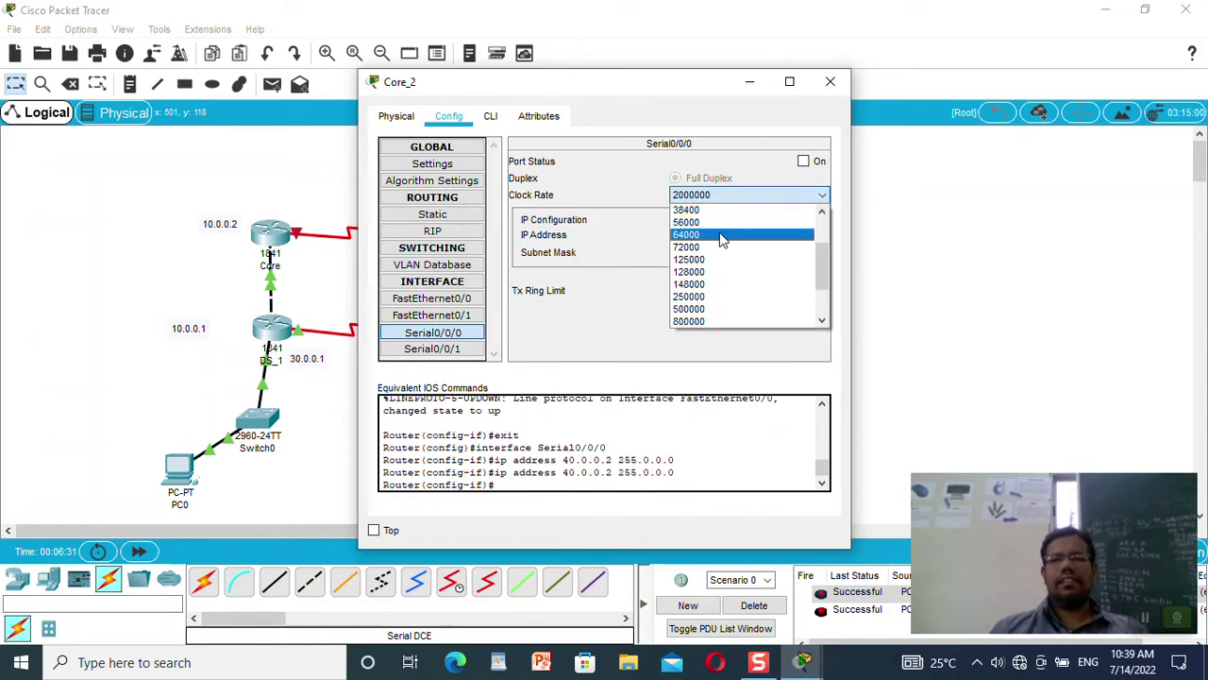
pyautogui.click(741, 234)
pyautogui.click(803, 161)
pyautogui.click(830, 81)
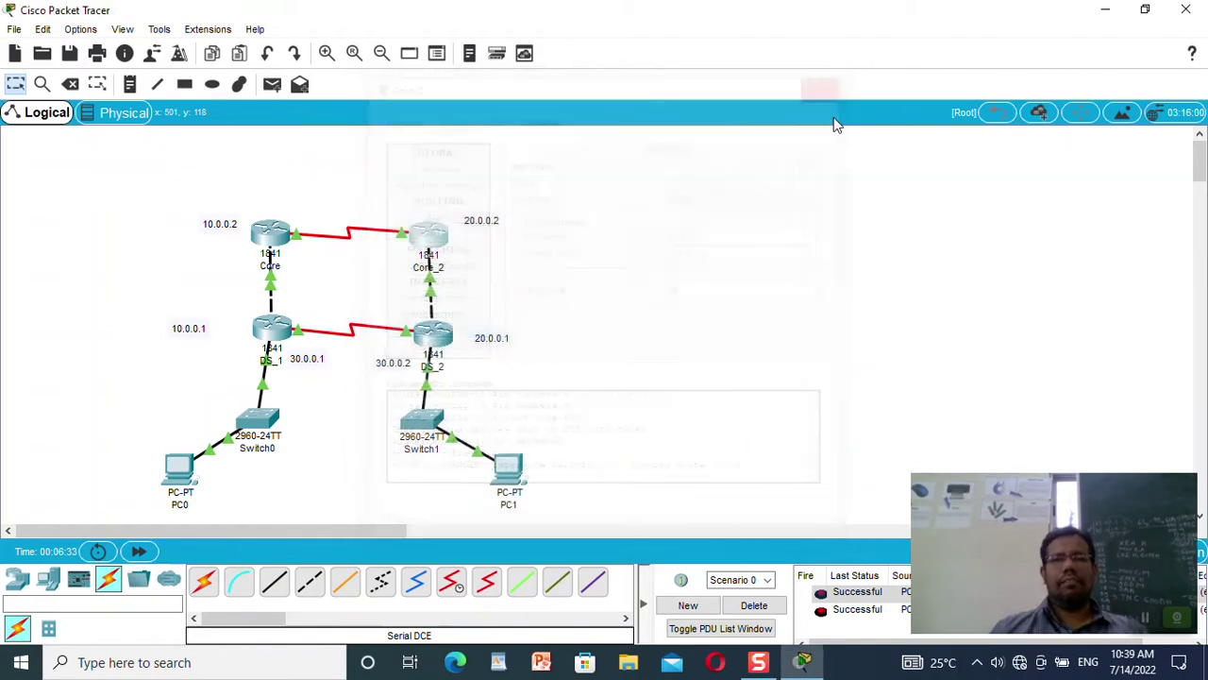
# - Delete the earlier test scenario's PDUs and send a simple PDU from Core to Core_2 twice
pyautogui.click(754, 606)
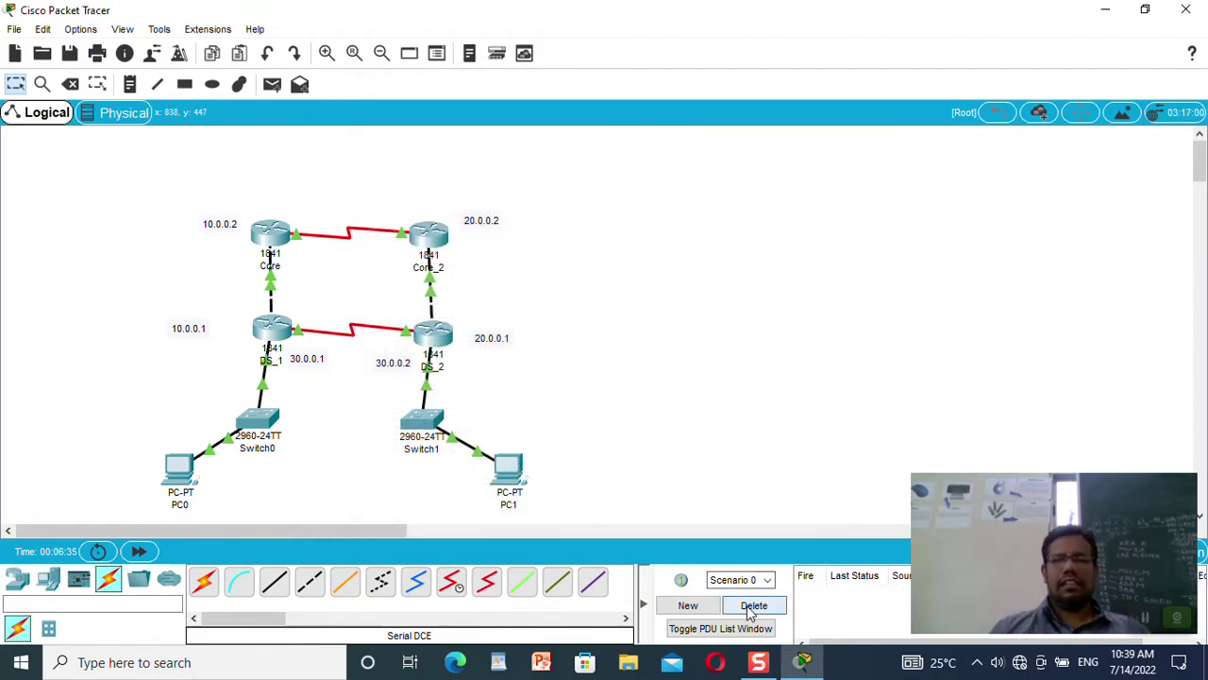
pyautogui.click(272, 84)
pyautogui.click(274, 234)
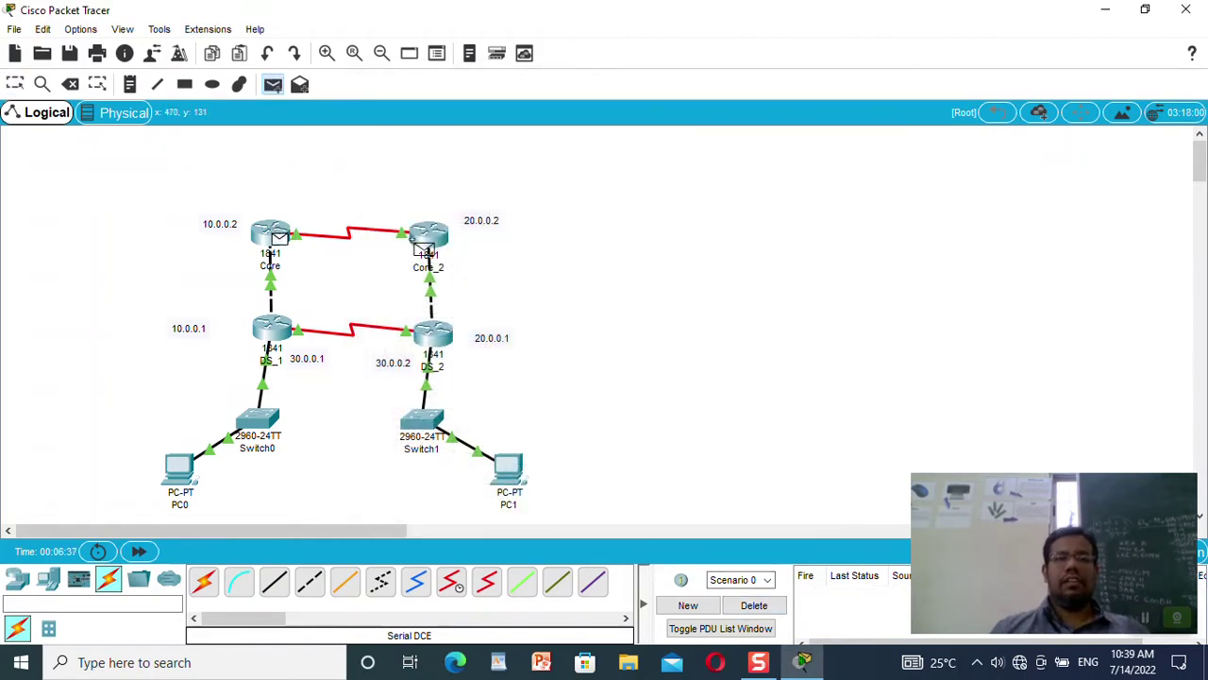
pyautogui.click(427, 238)
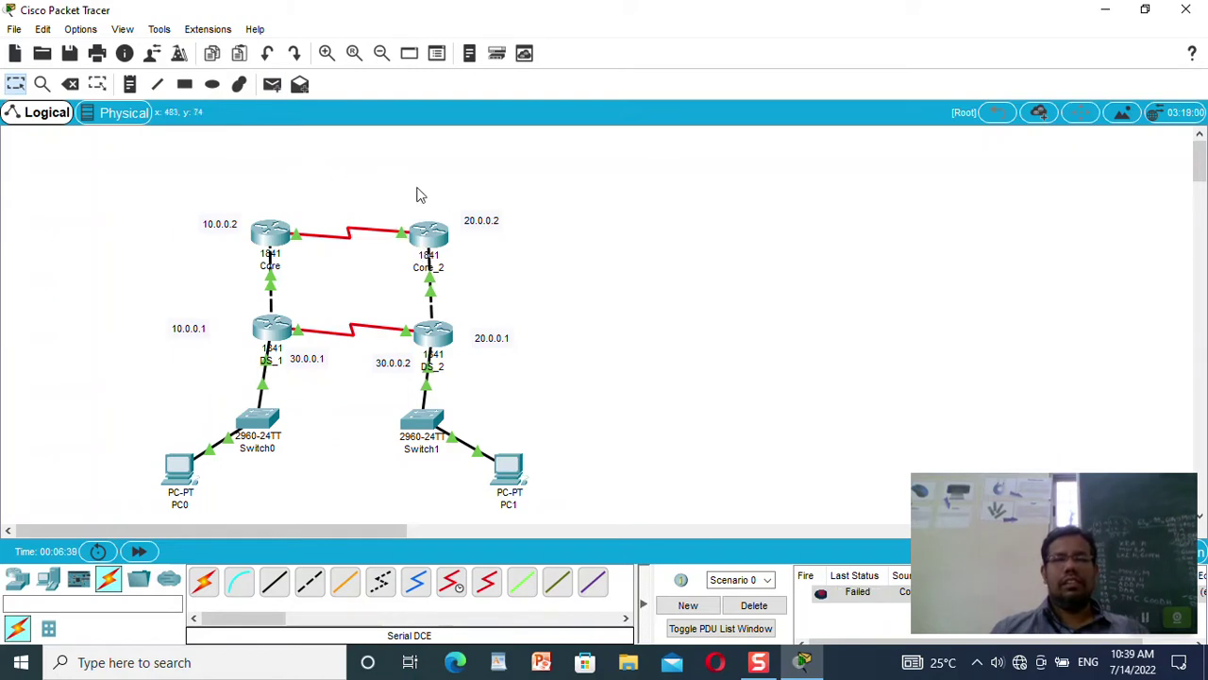
pyautogui.click(272, 84)
pyautogui.click(273, 234)
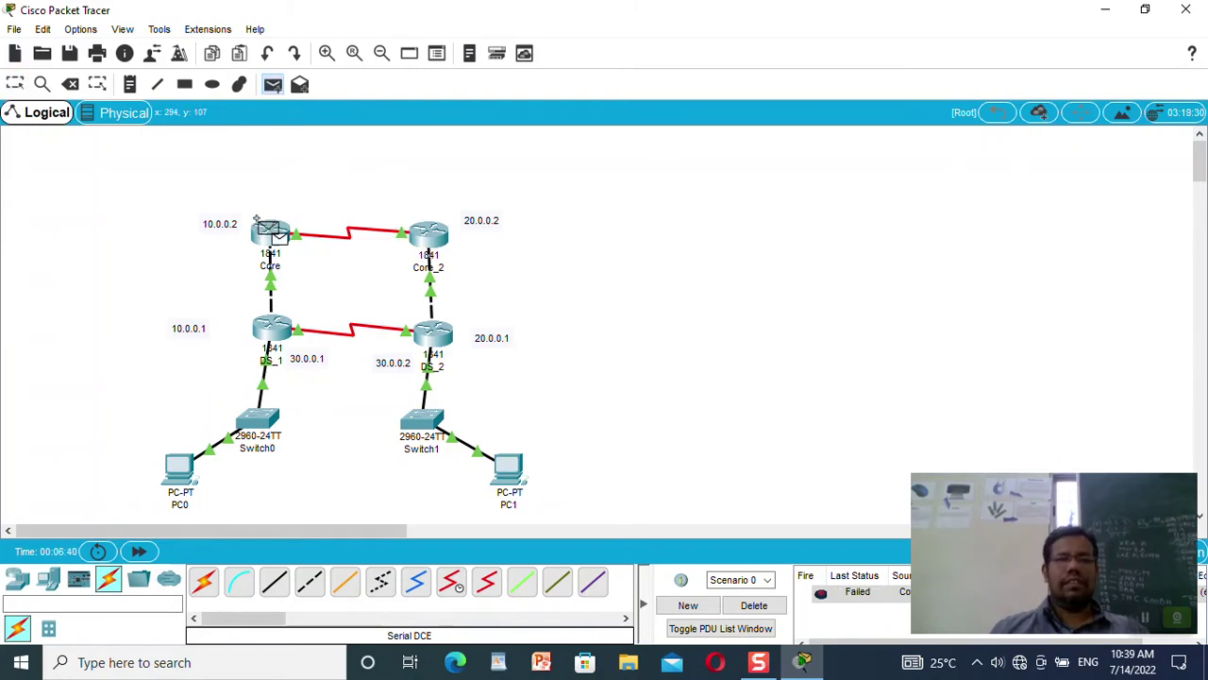
pyautogui.click(432, 241)
# - Send a simple PDU from router DS_1 to router DS_2 to test their serial link
pyautogui.click(272, 84)
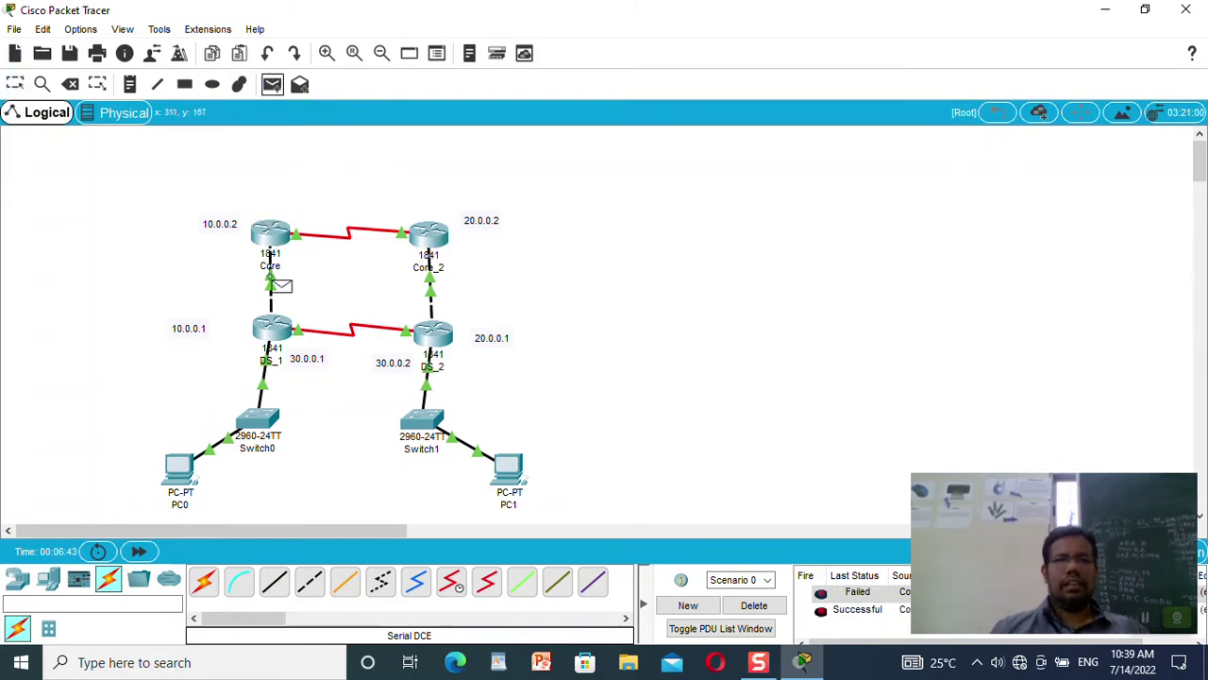
pyautogui.click(278, 329)
pyautogui.click(415, 330)
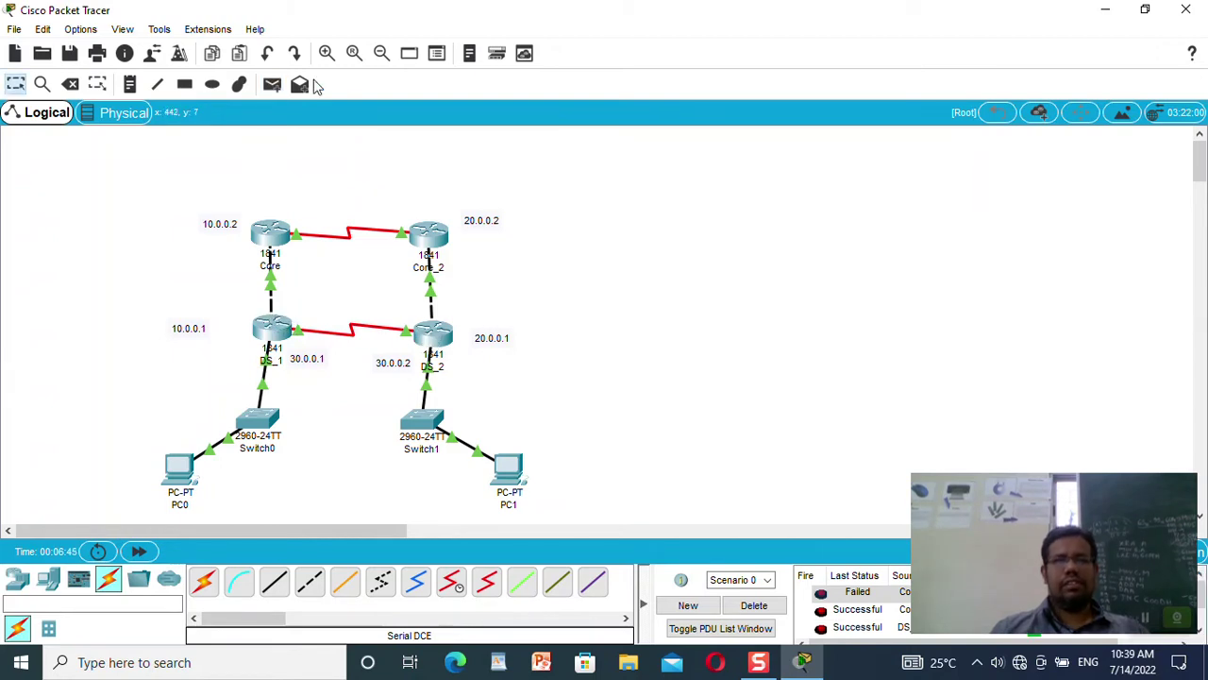
# - Send a simple PDU from router DS_1 to the Core router twice to test their link
pyautogui.click(272, 84)
pyautogui.click(272, 326)
pyautogui.click(280, 236)
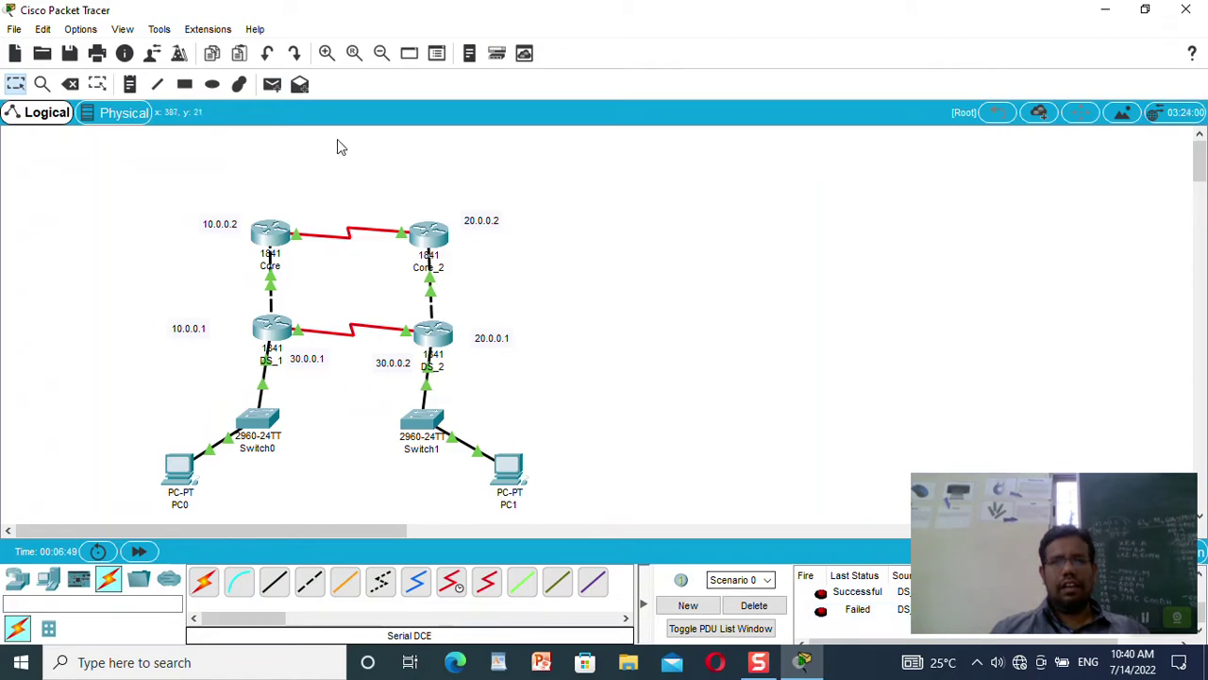
pyautogui.click(272, 84)
pyautogui.click(272, 327)
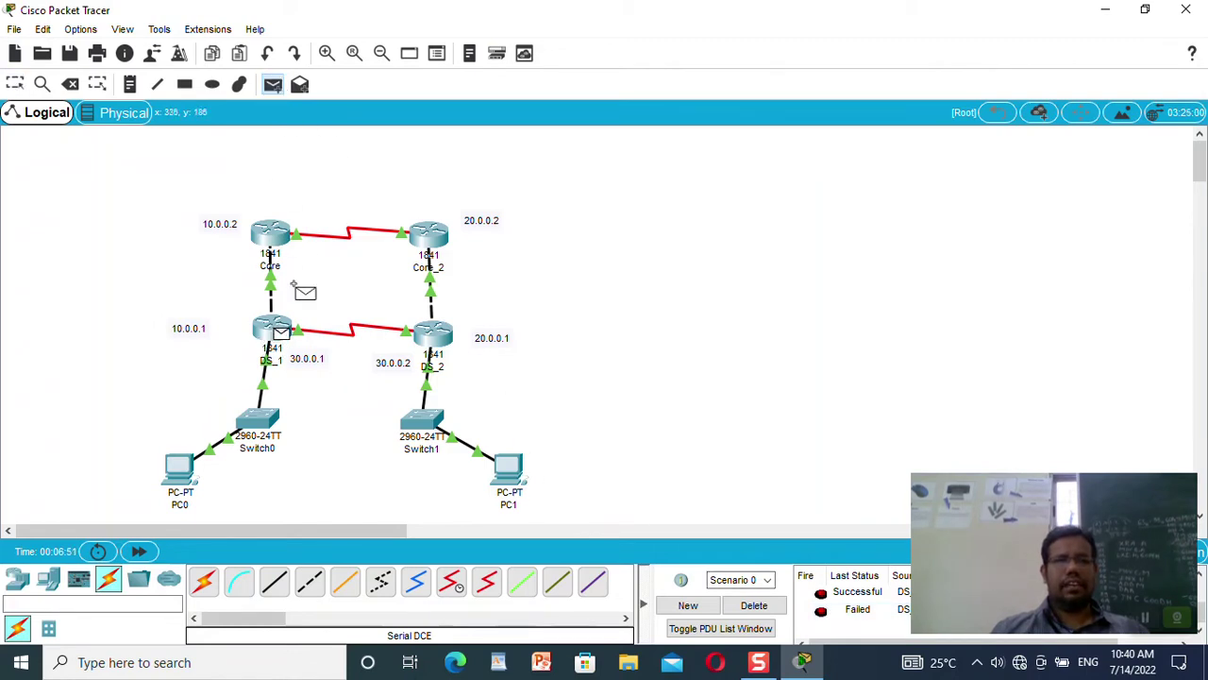
pyautogui.click(280, 236)
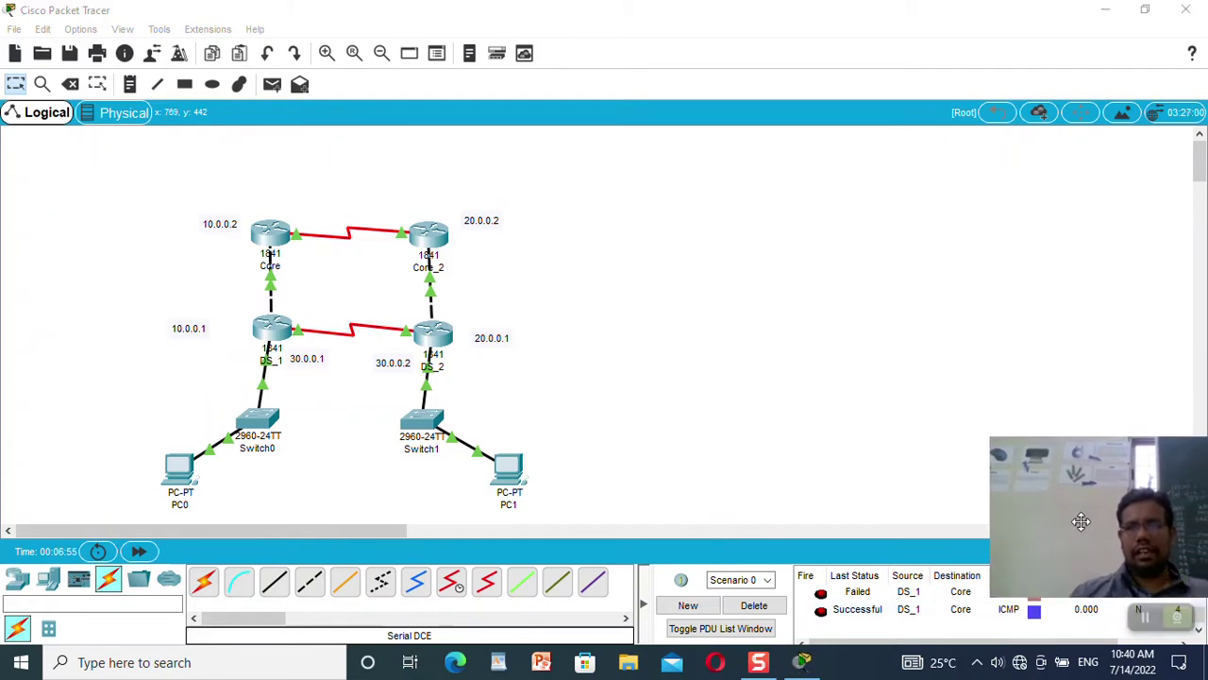
# - Send a simple PDU from router DS_2 to router Core_2 twice to test their link
pyautogui.click(271, 84)
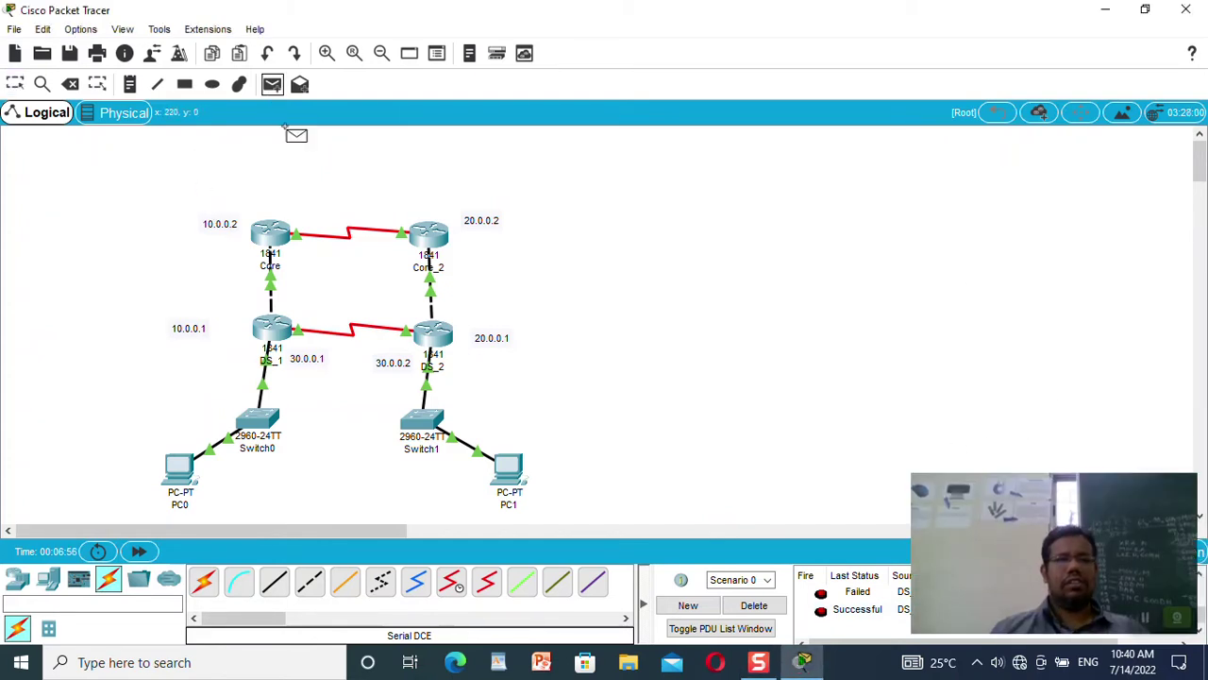
pyautogui.click(432, 341)
pyautogui.click(429, 236)
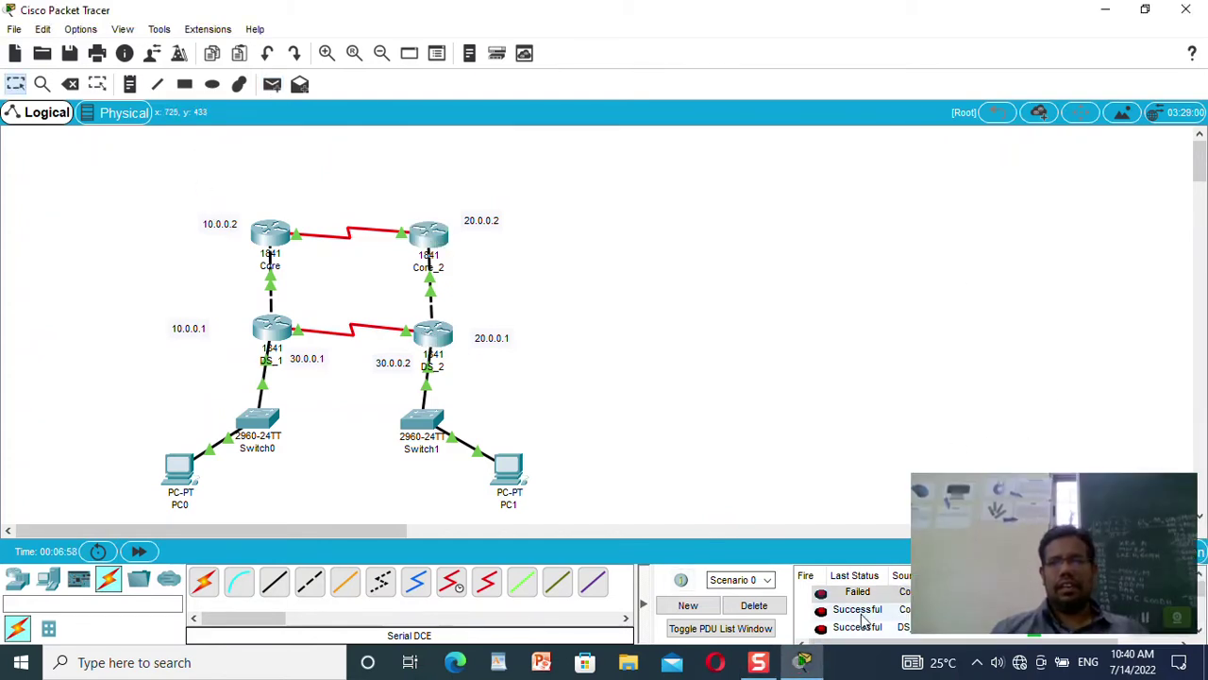
pyautogui.click(272, 84)
pyautogui.click(432, 335)
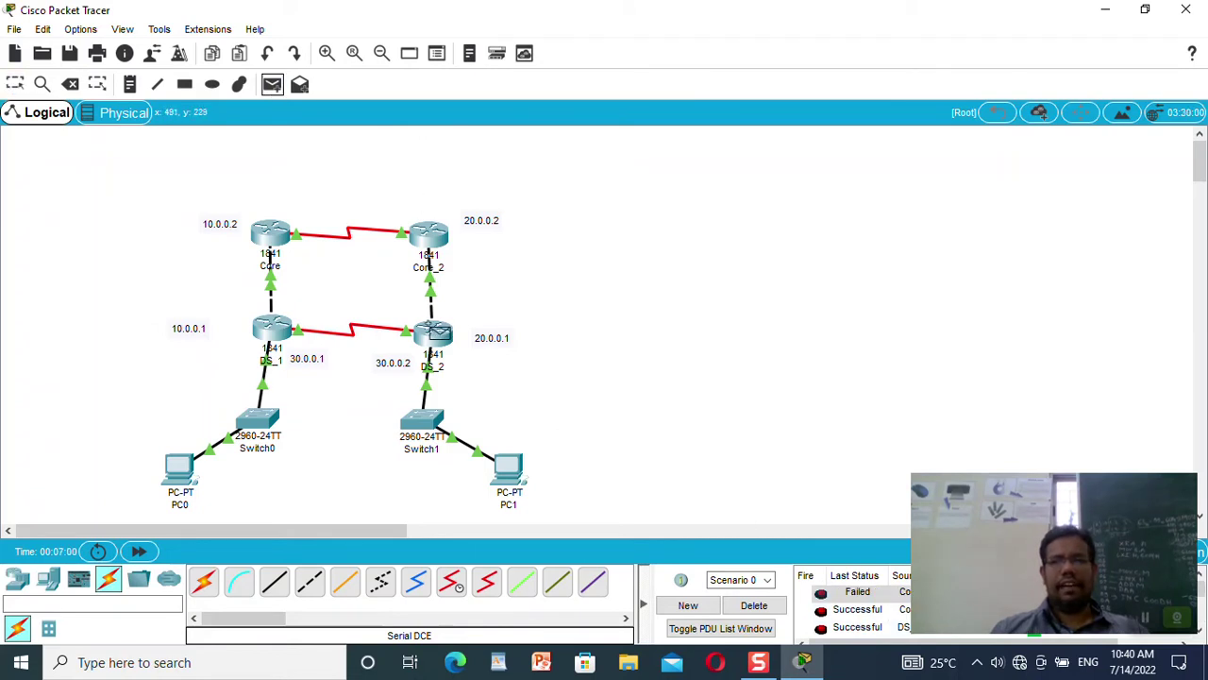
pyautogui.click(443, 247)
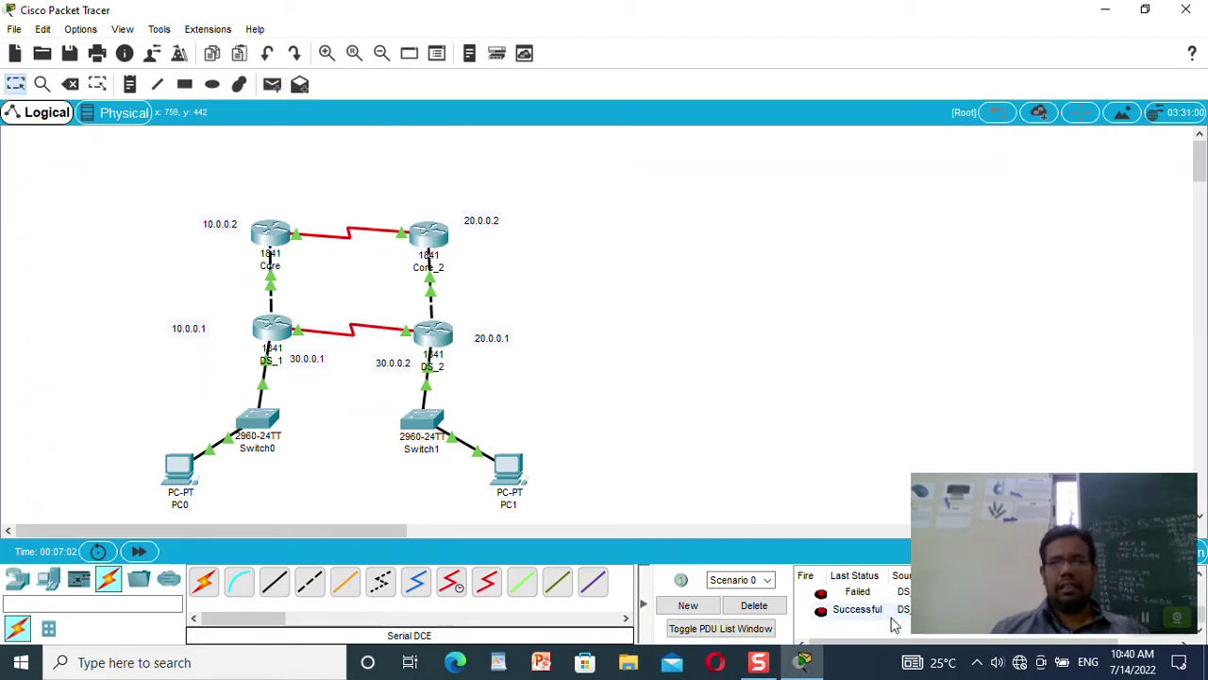
pyautogui.moveTo(1000, 586)
pyautogui.mouseDown()
pyautogui.moveTo(1000, 369)
pyautogui.moveTo(1000, 586)
pyautogui.mouseUp()
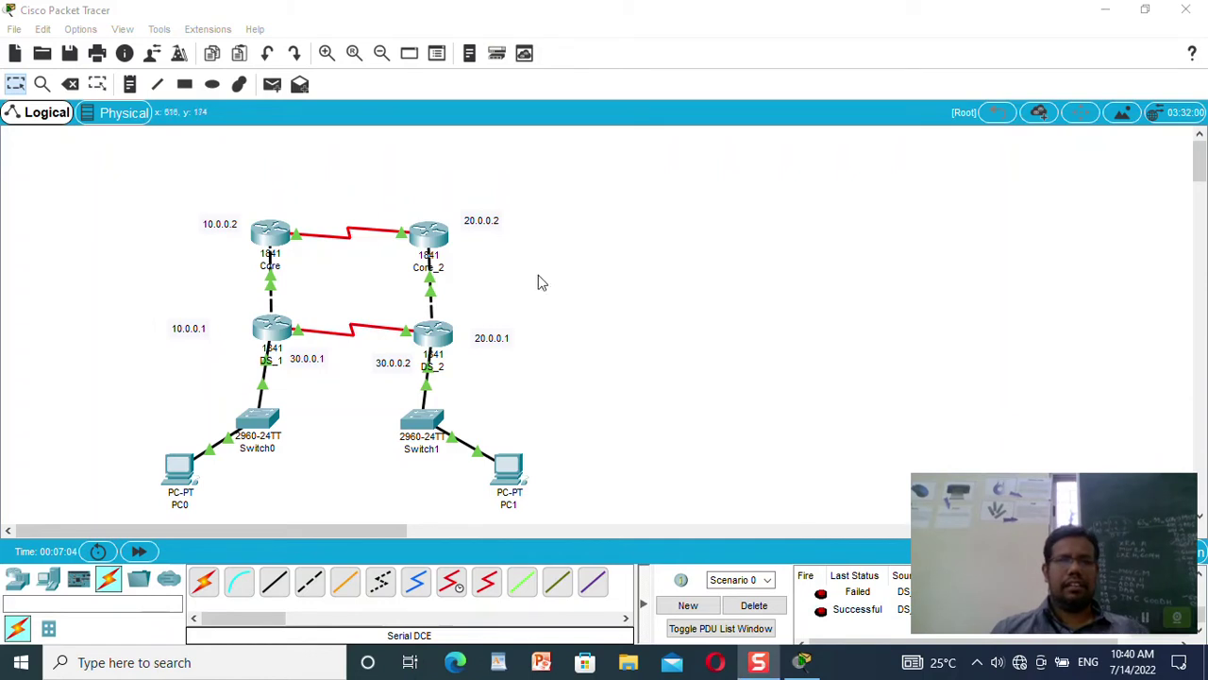
# - Send a simple PDU from PC0 to the Core router twice, and delete the PDUs of Scenario 0
pyautogui.click(271, 84)
pyautogui.click(178, 468)
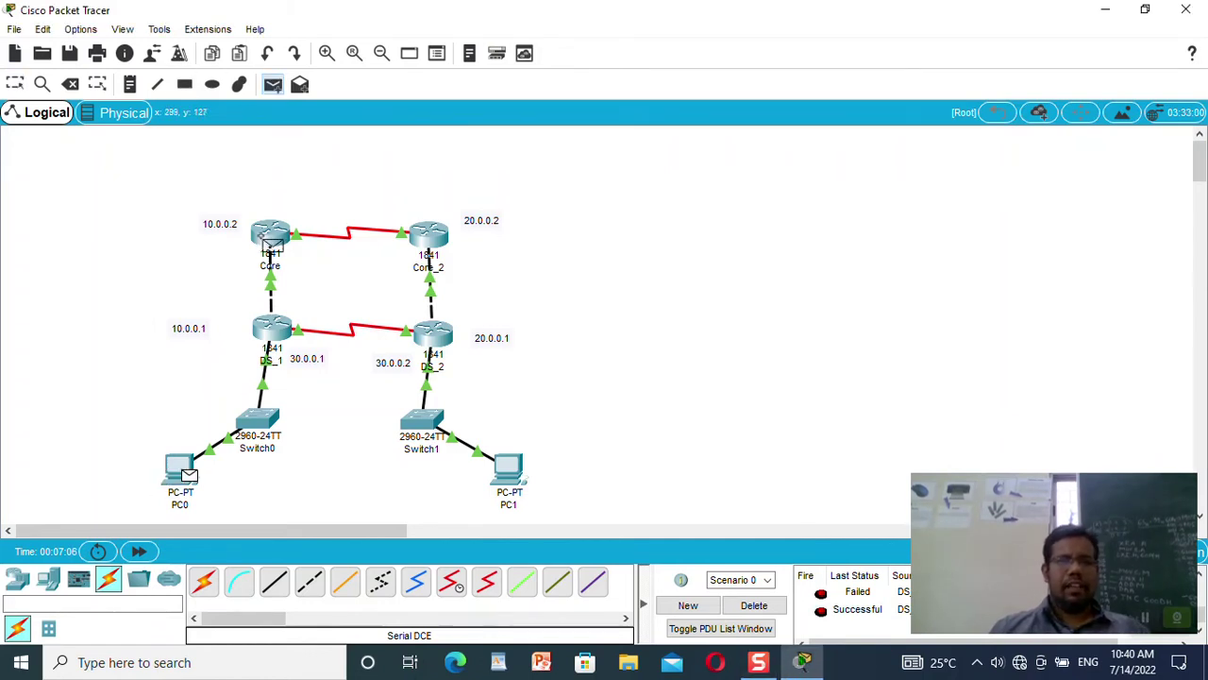
pyautogui.click(270, 233)
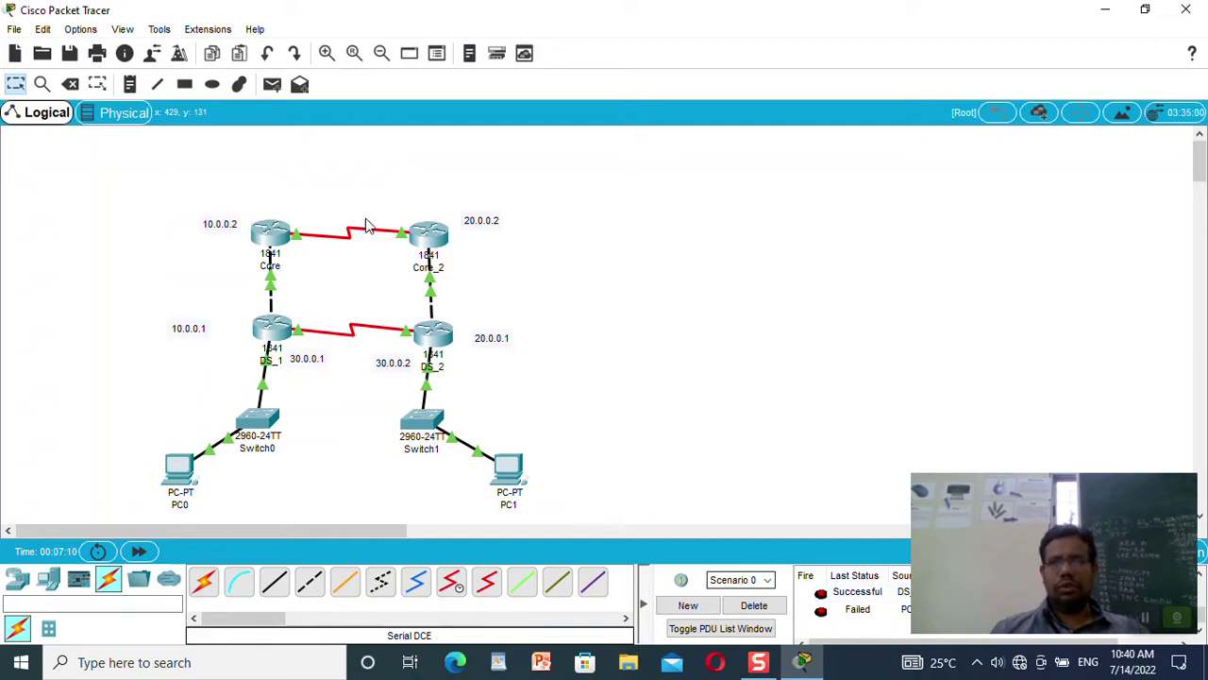
pyautogui.click(271, 86)
pyautogui.click(181, 469)
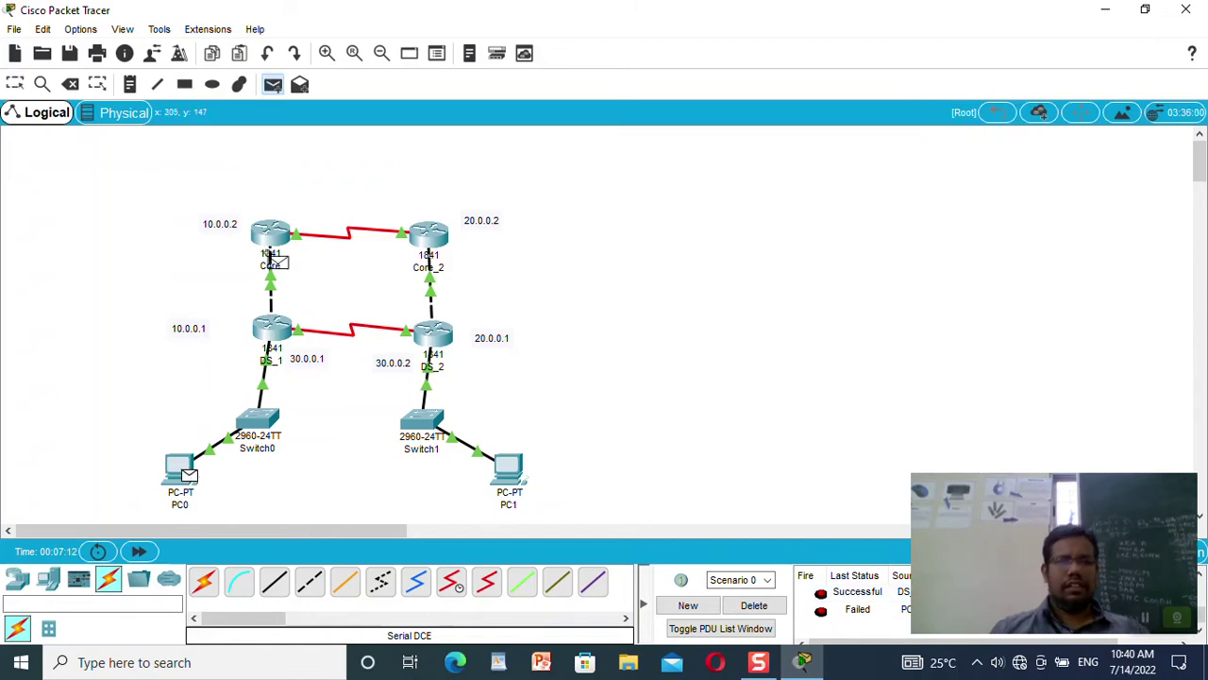
pyautogui.click(271, 236)
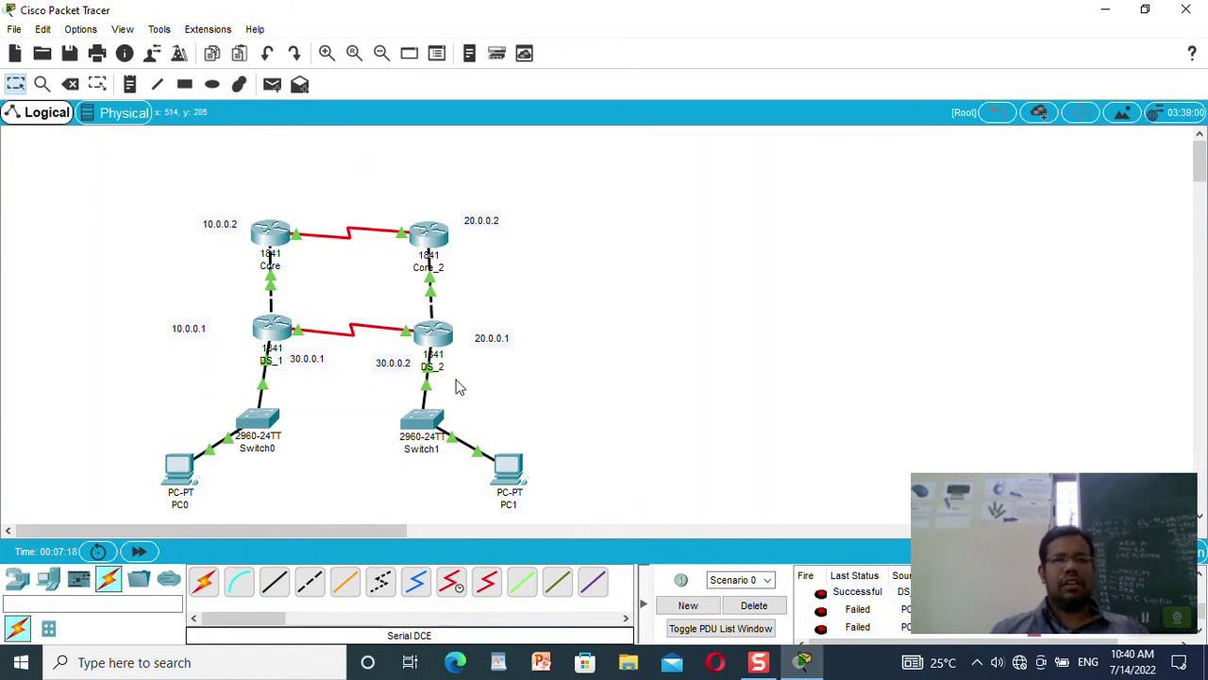
pyautogui.click(770, 607)
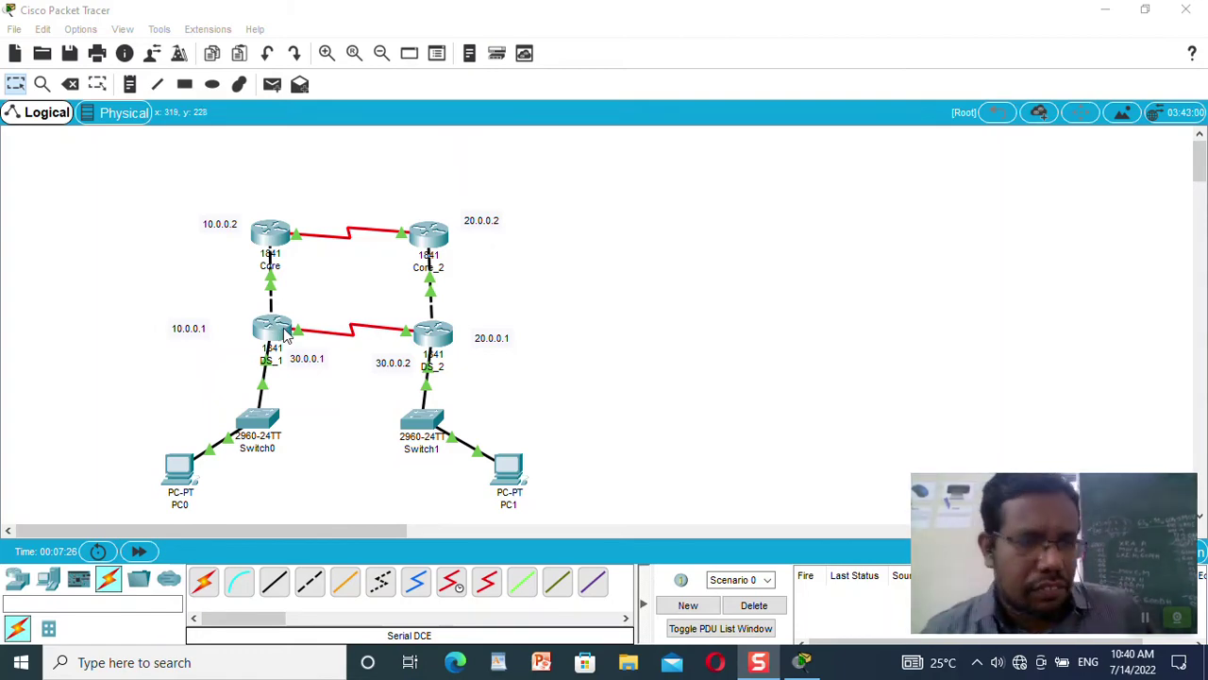
# - Enable RIP routing on router DS_1 and set it to version 2 with the IOS command "version 2"
pyautogui.click(286, 338)
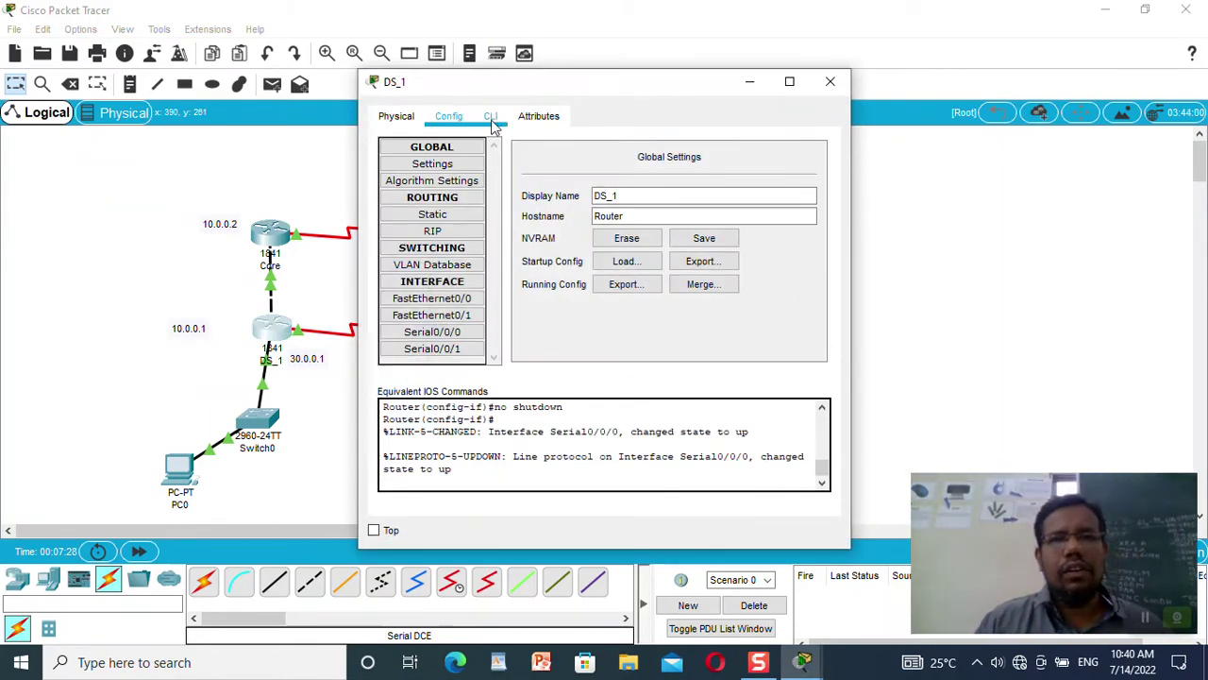
pyautogui.click(491, 117)
pyautogui.click(450, 119)
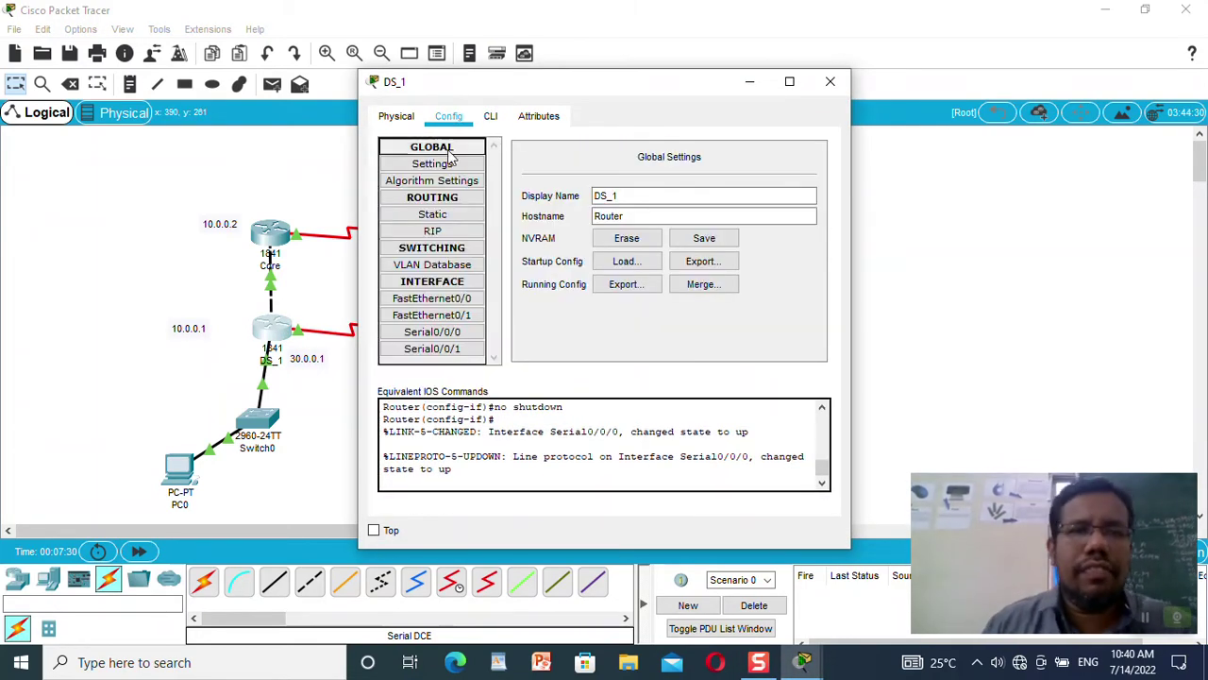
pyautogui.click(449, 233)
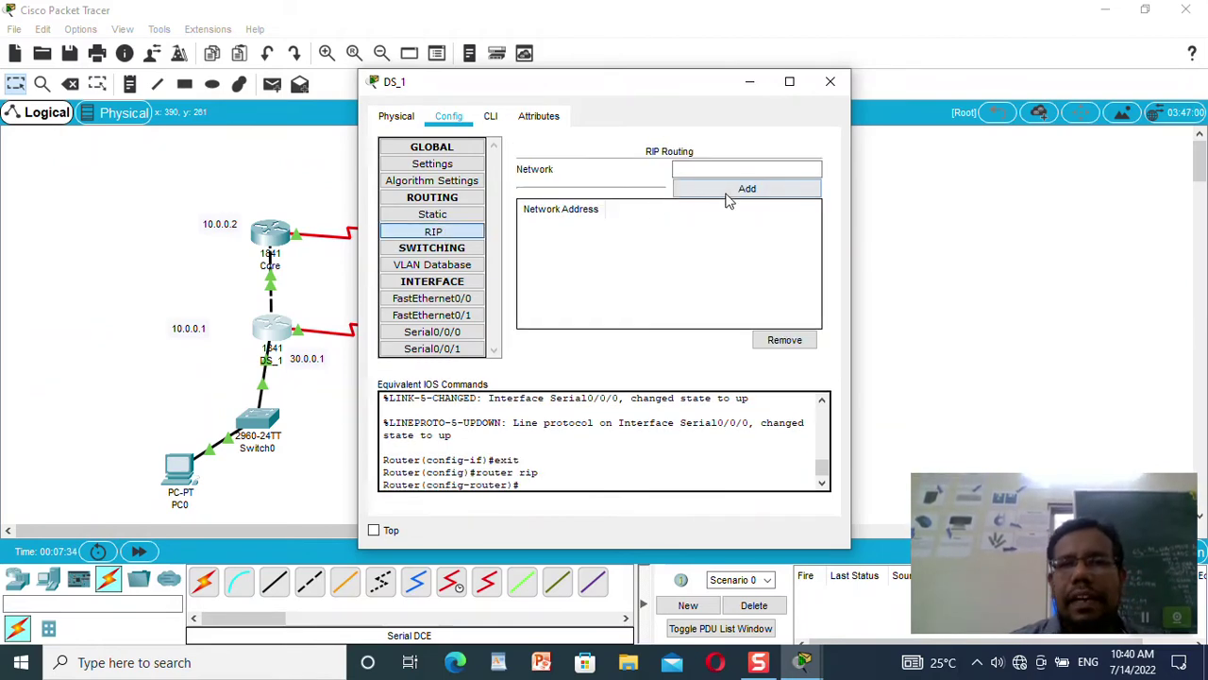
pyautogui.click(492, 118)
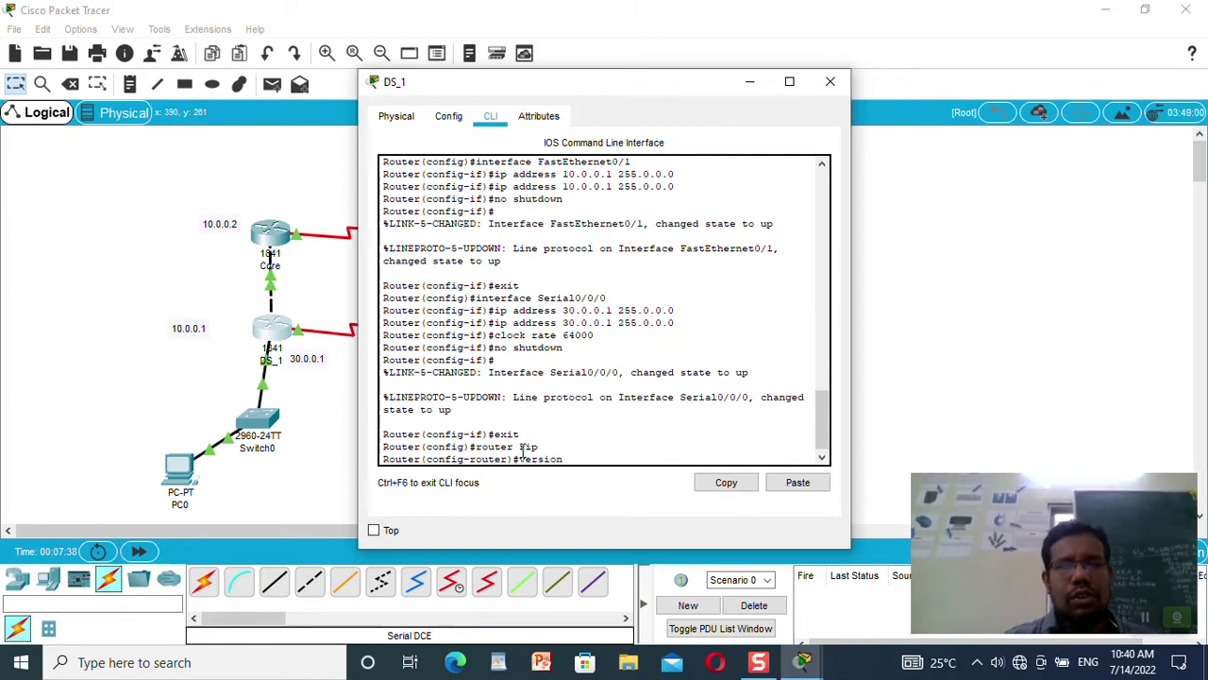
pyautogui.write('version 2')
pyautogui.press('Return')
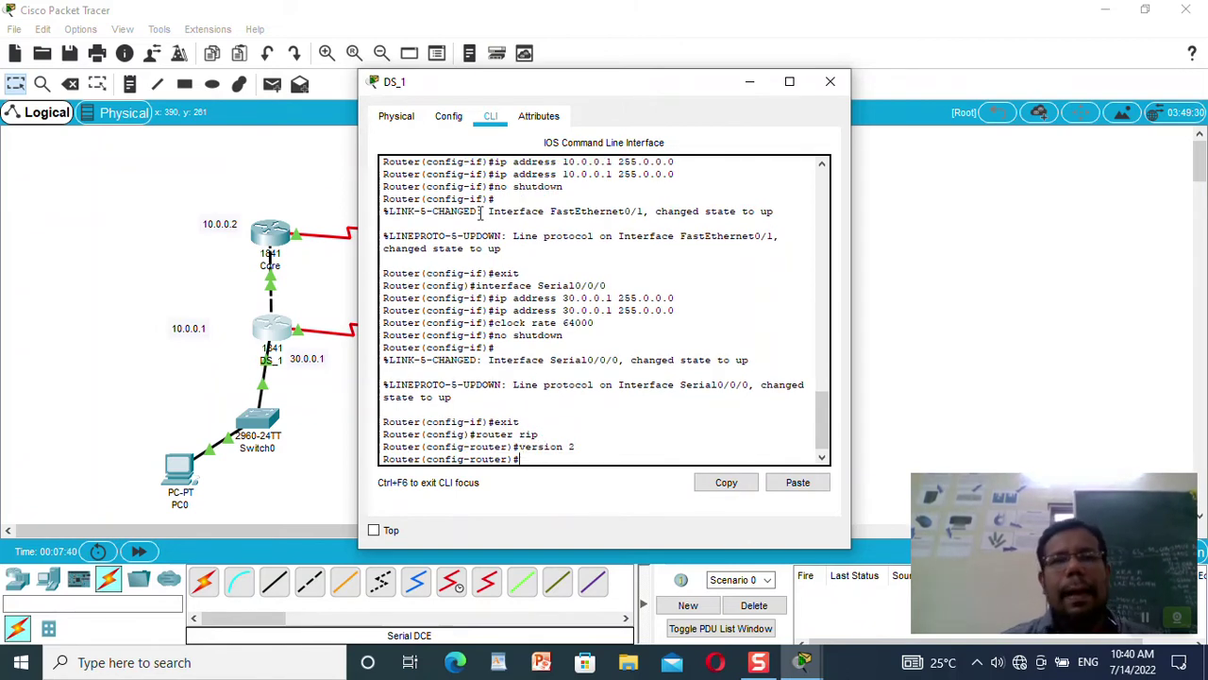
# - Add the network 172.16.1.0 to DS_1's RIP routing
pyautogui.click(449, 117)
pyautogui.click(456, 233)
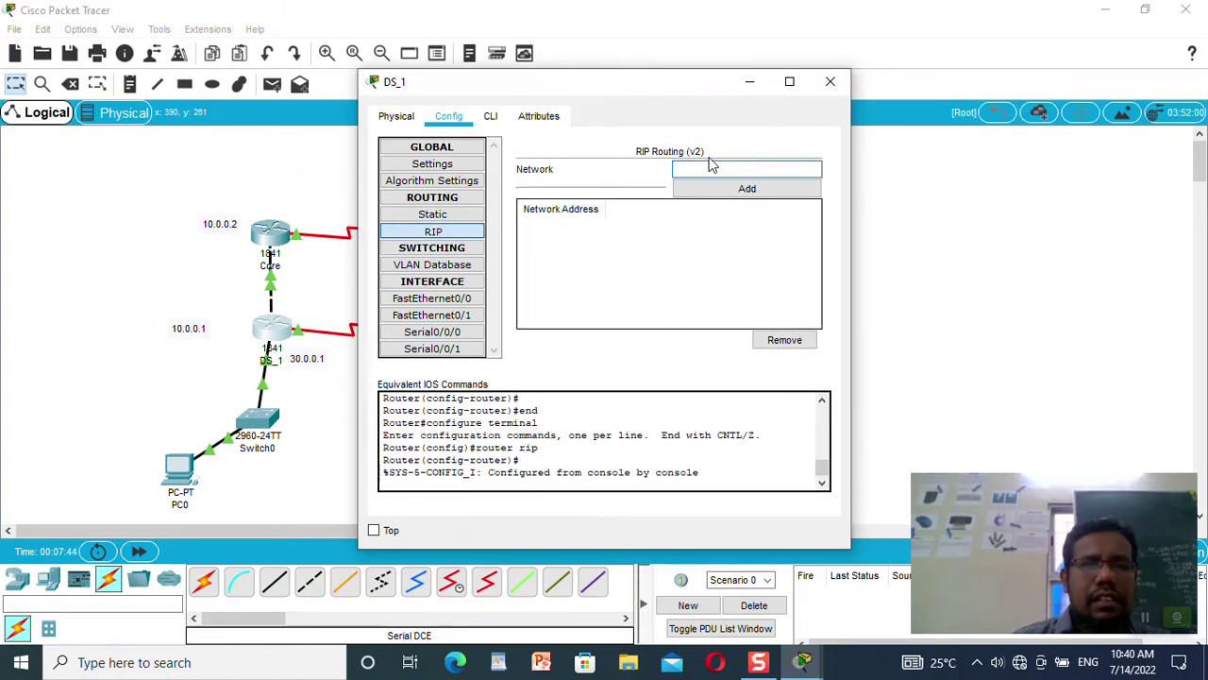
pyautogui.write('17')
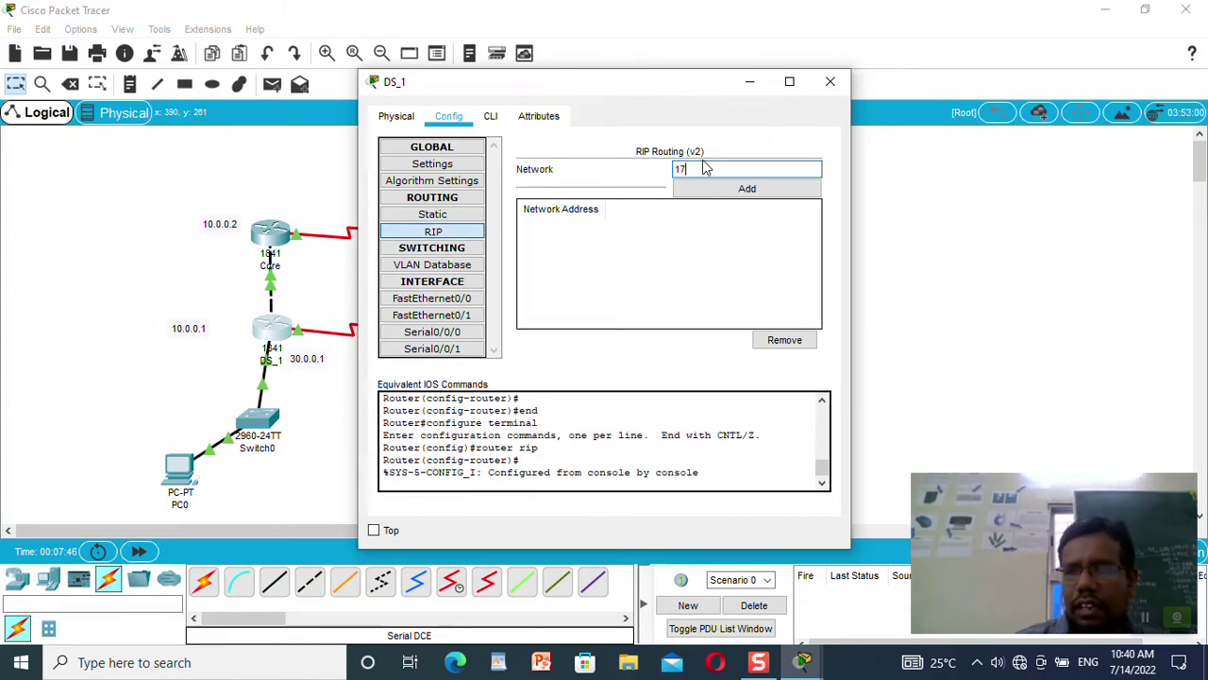
pyautogui.write('2.16')
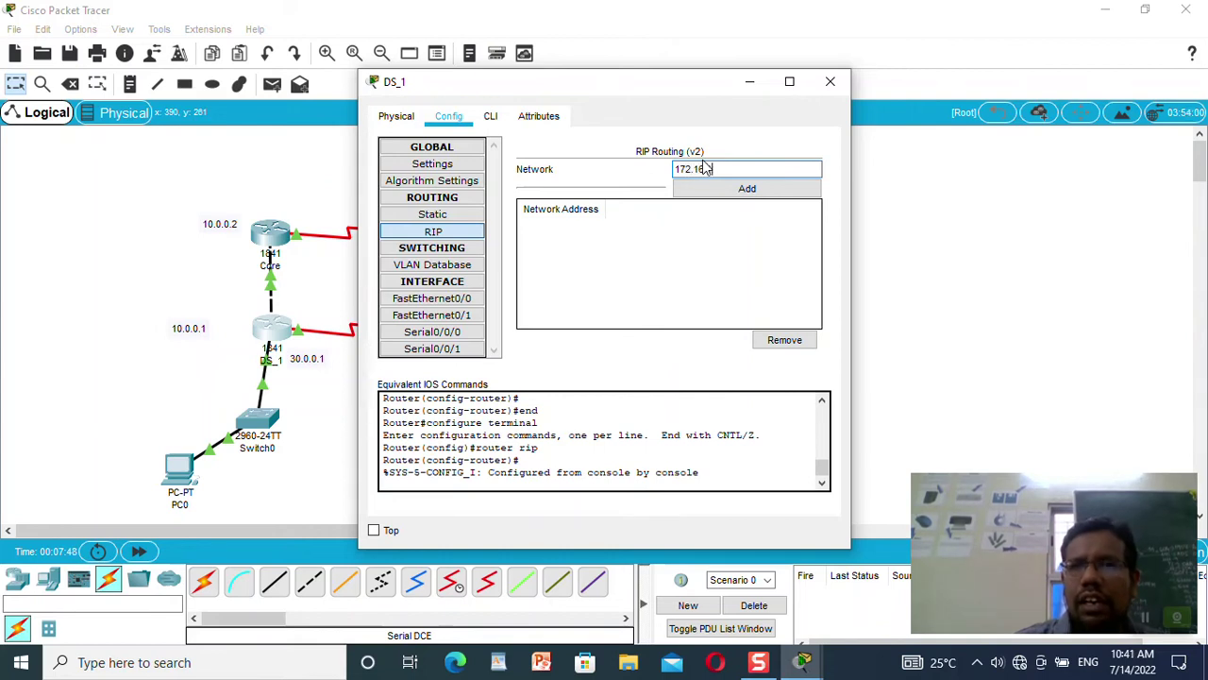
pyautogui.write('.1.0.0')
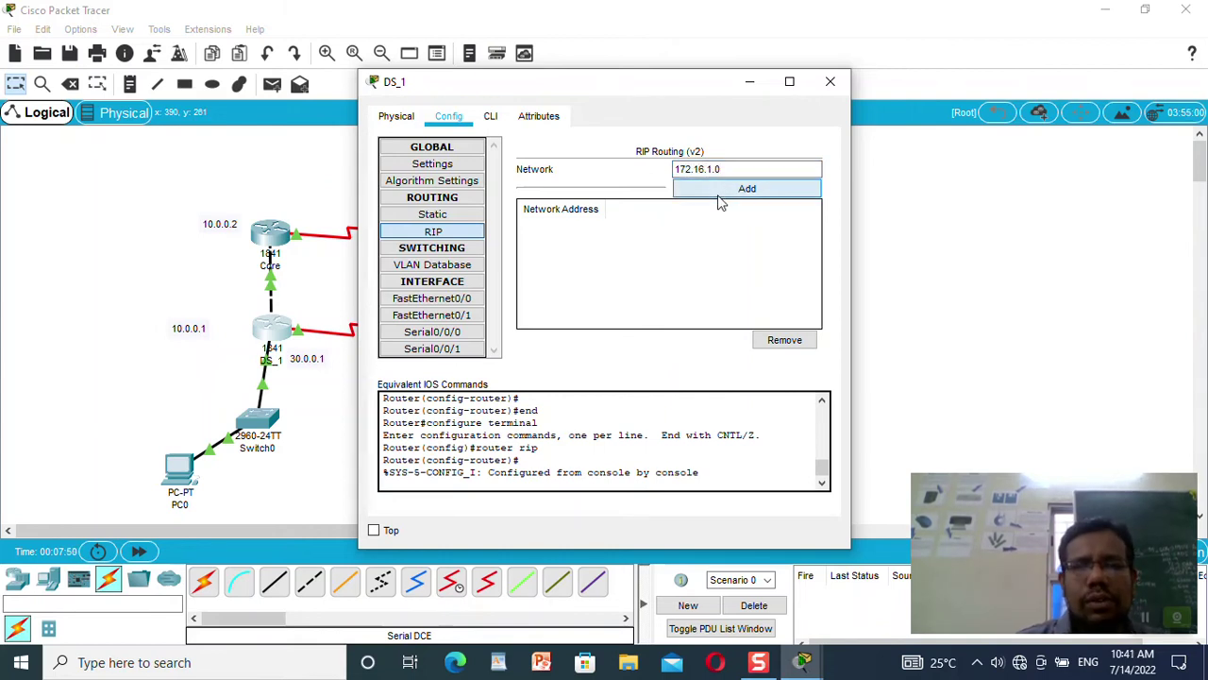
pyautogui.click(720, 189)
# - Add the networks 10.0.0.0 and 30.0.0.0 to DS_1's RIP routing
pyautogui.click(704, 167)
pyautogui.write('1')
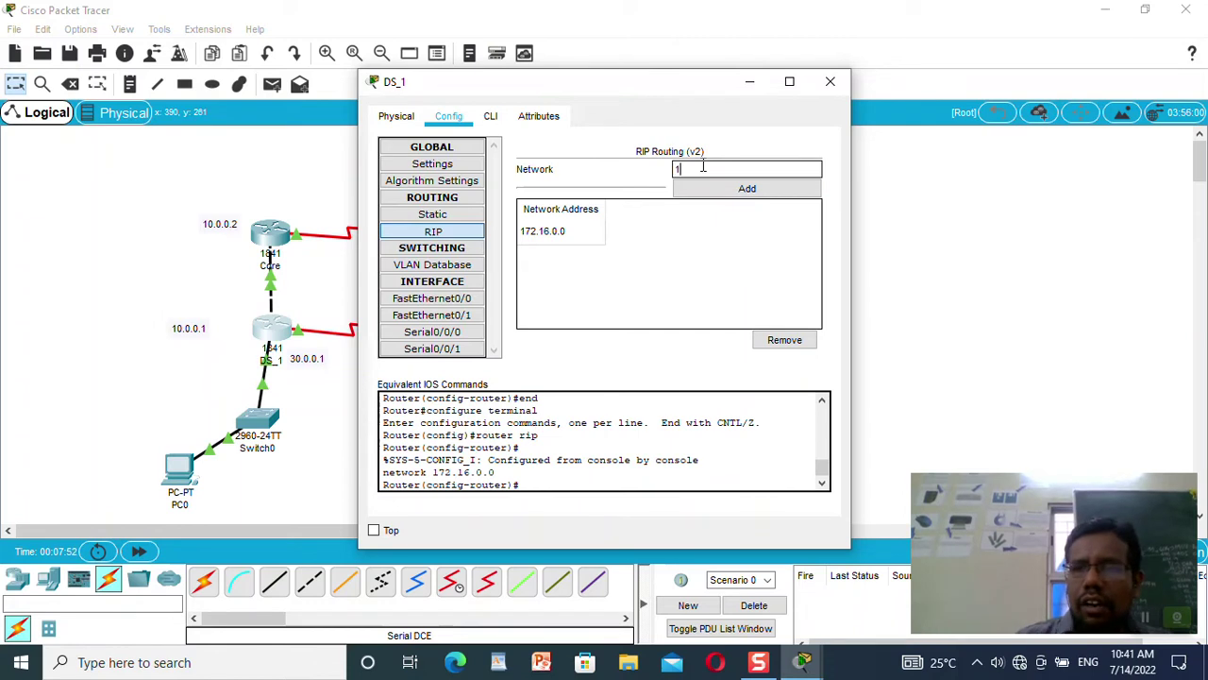
pyautogui.write('0.0.0.0')
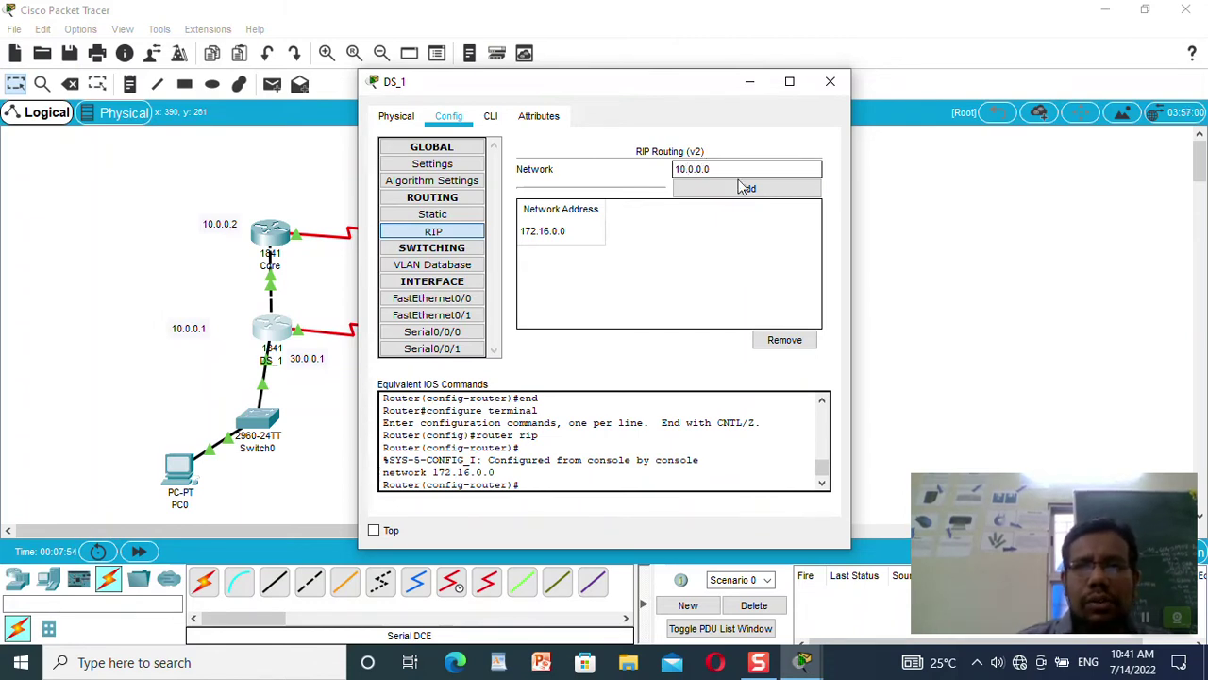
pyautogui.click(741, 188)
pyautogui.click(695, 170)
pyautogui.write('3')
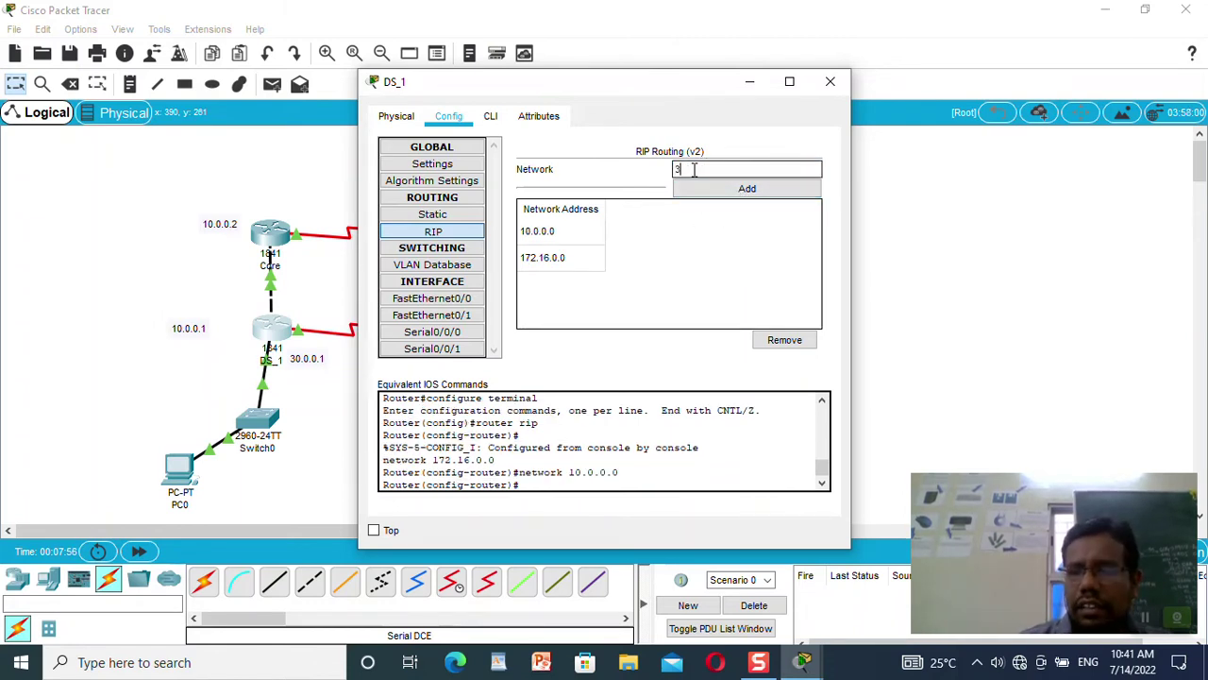
pyautogui.write('0.0.0.0')
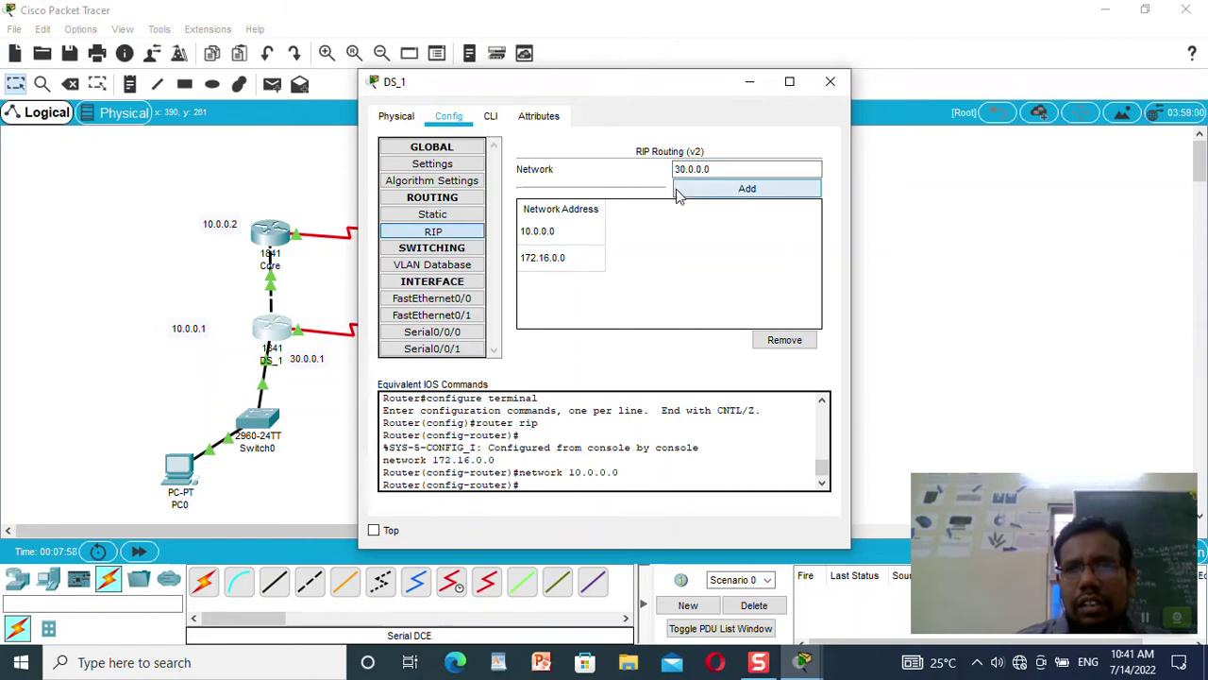
pyautogui.click(688, 188)
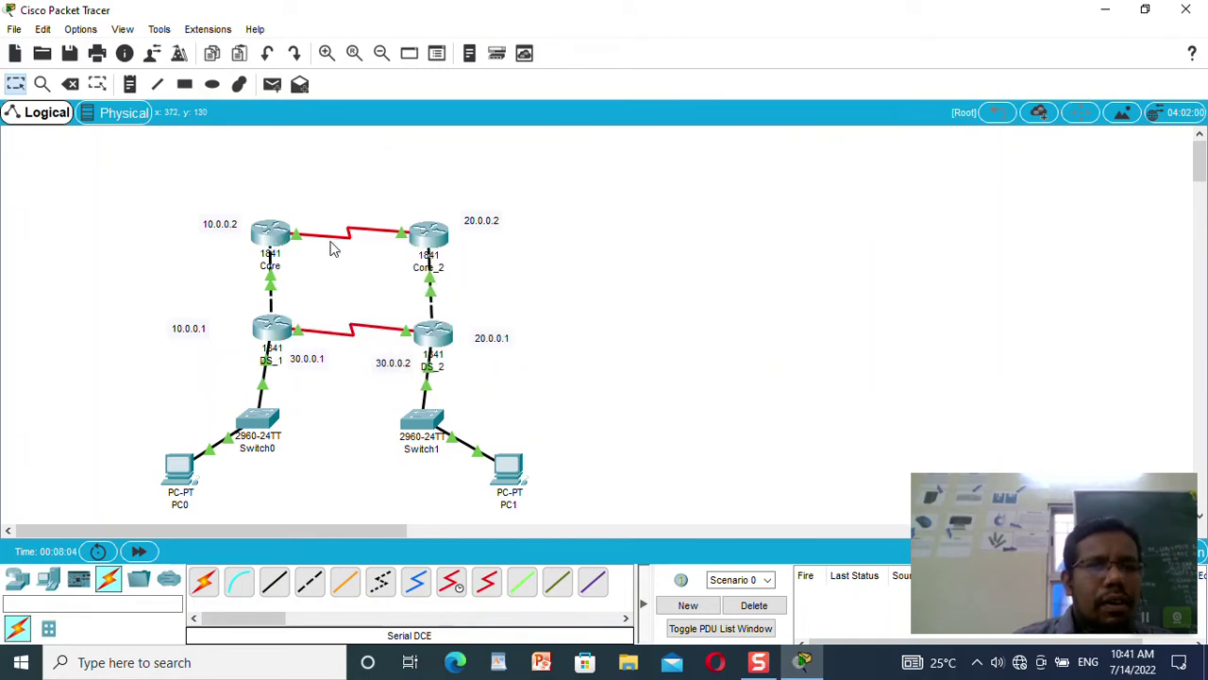
# - Enable RIP routing on the Core router and set it to version 2 with the IOS command "version 2"
pyautogui.click(286, 241)
pyautogui.click(432, 231)
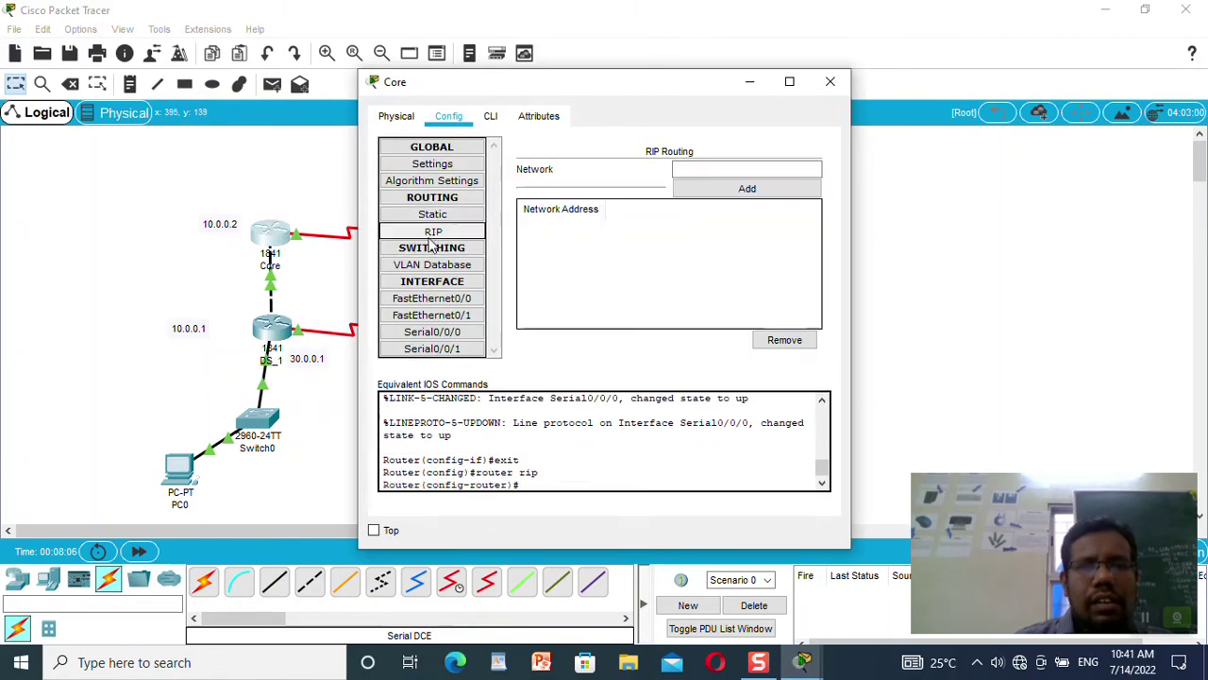
pyautogui.click(491, 116)
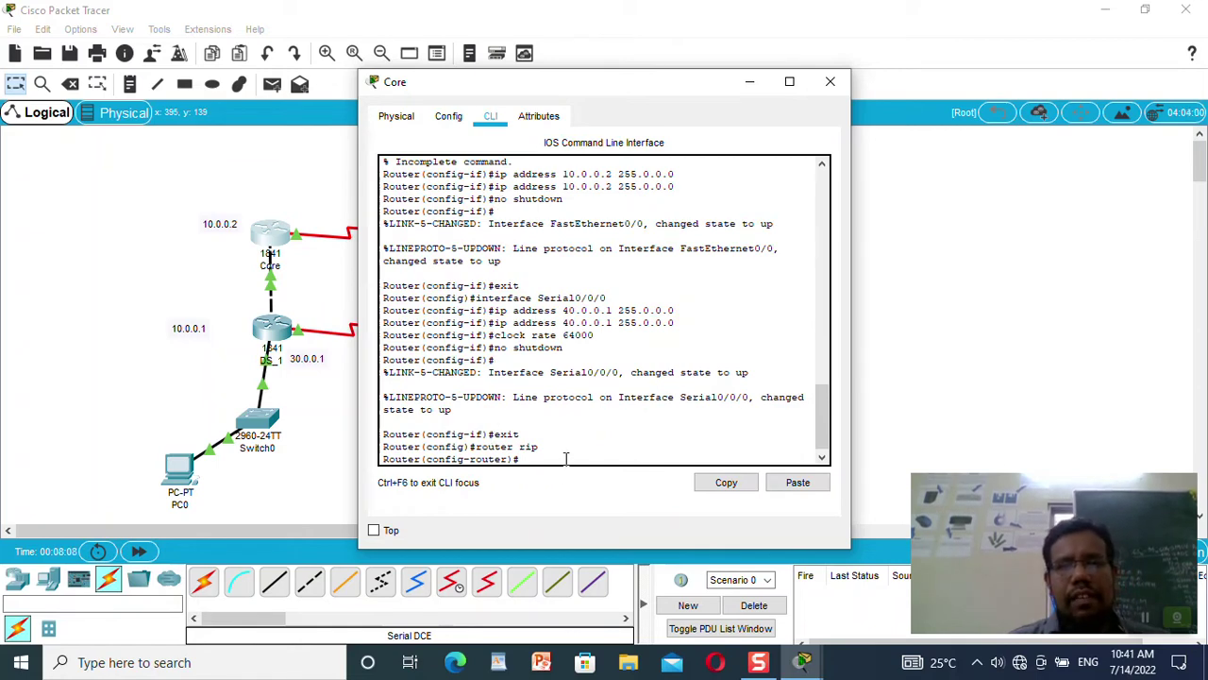
pyautogui.write('versio')
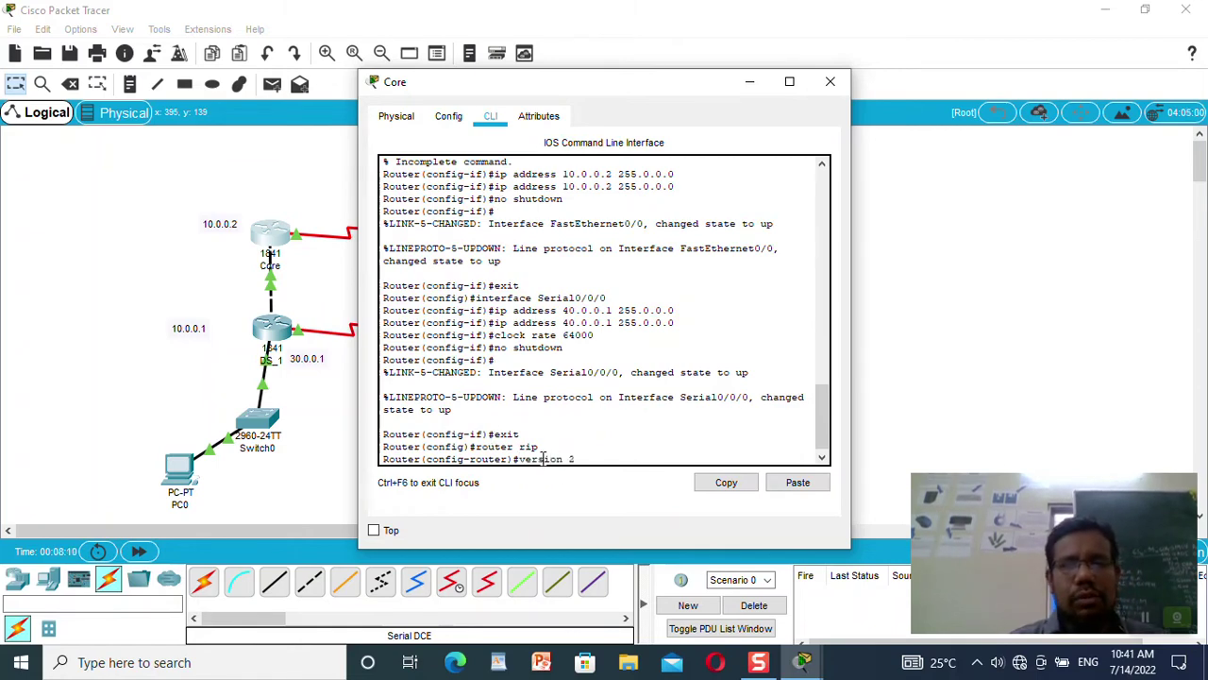
pyautogui.write('n 2')
pyautogui.press('Return')
# - Add the network 10.0.0.0 to the Core router's RIP routing and move its window clear of the topology
pyautogui.click(449, 116)
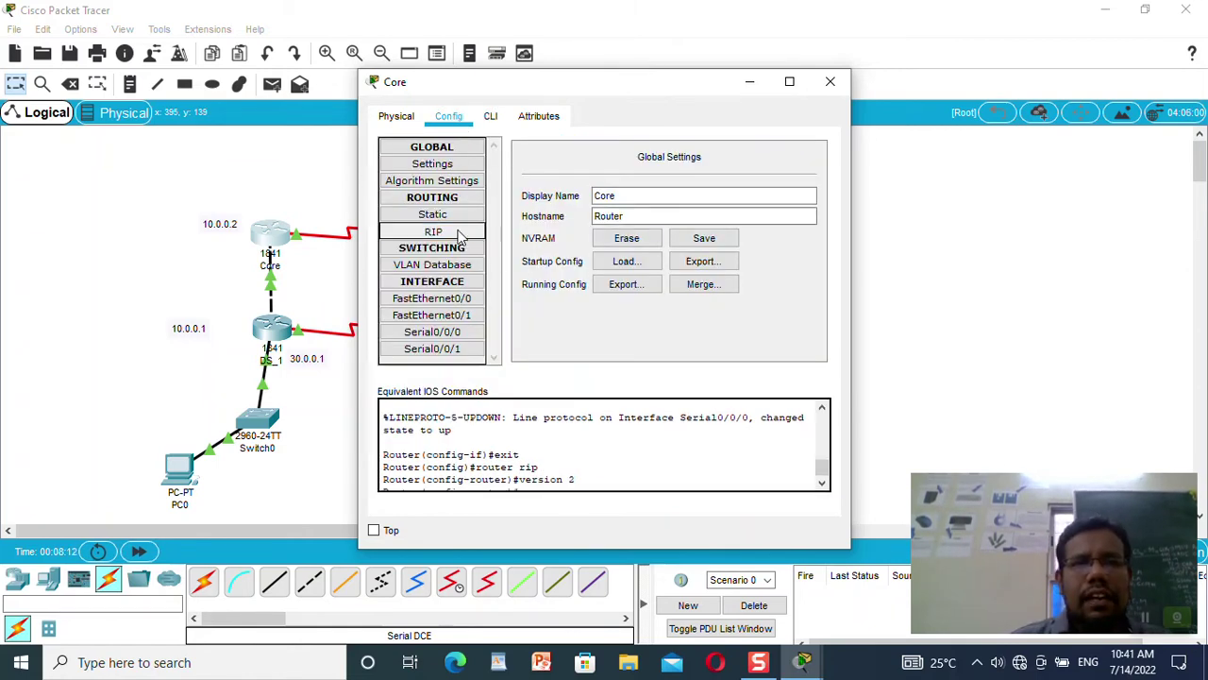
pyautogui.click(460, 233)
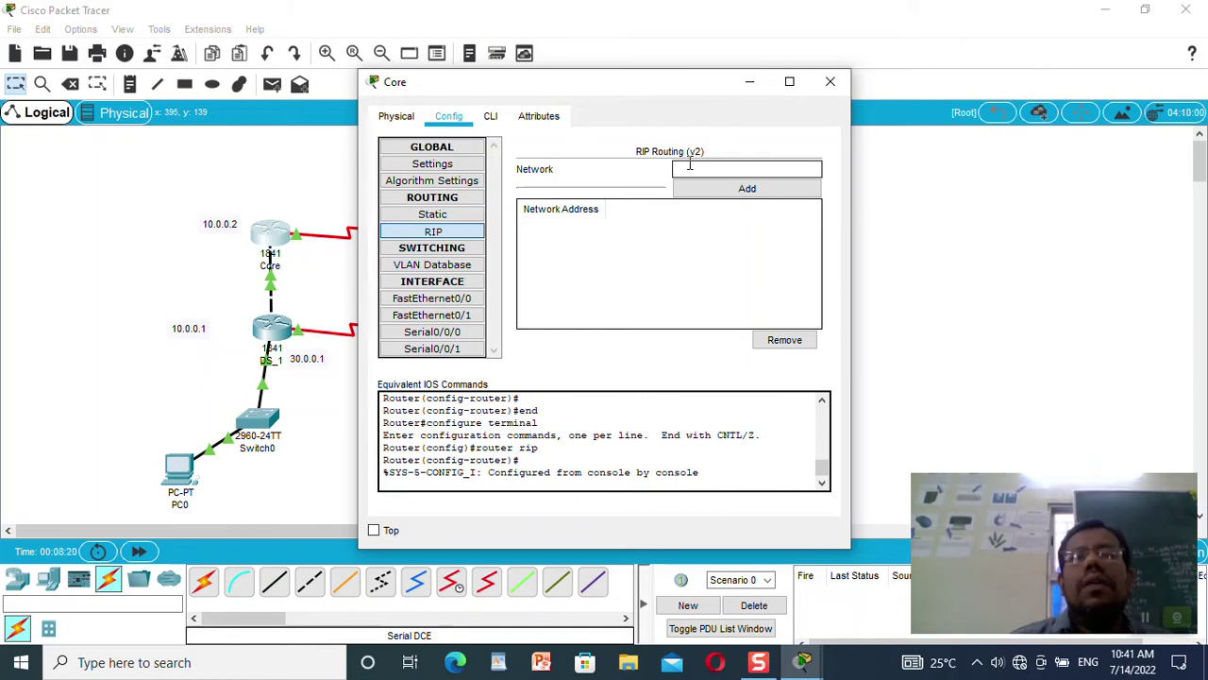
pyautogui.write('10.0.0.0')
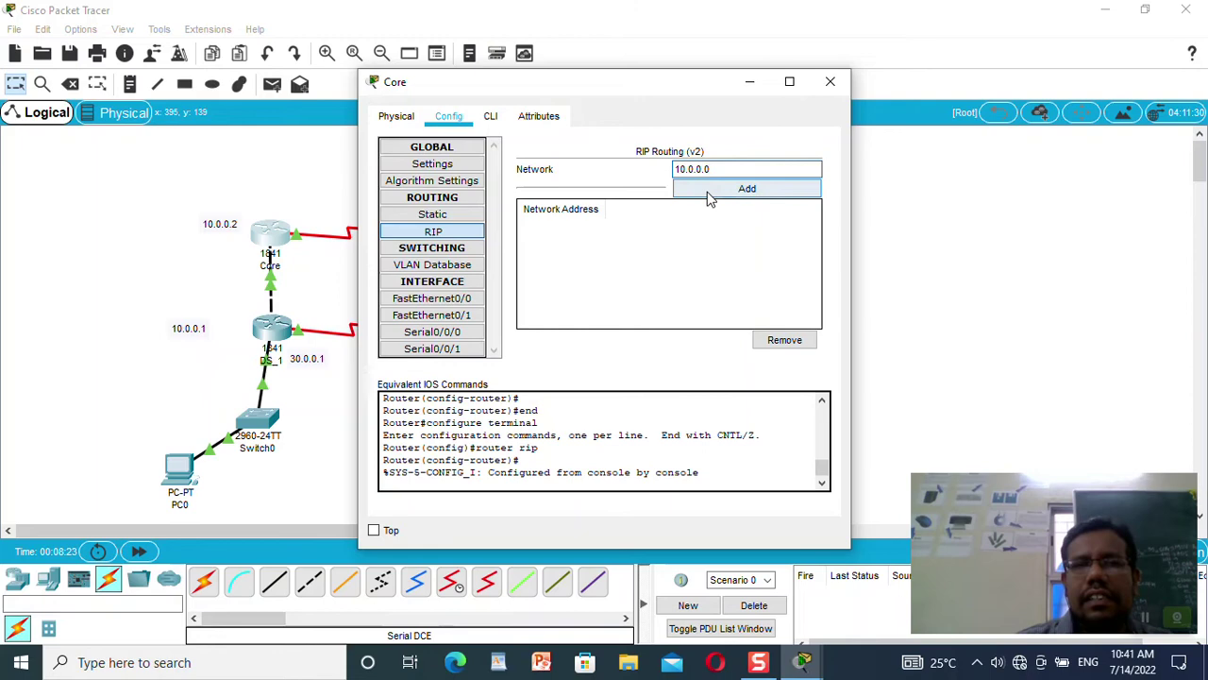
pyautogui.click(710, 191)
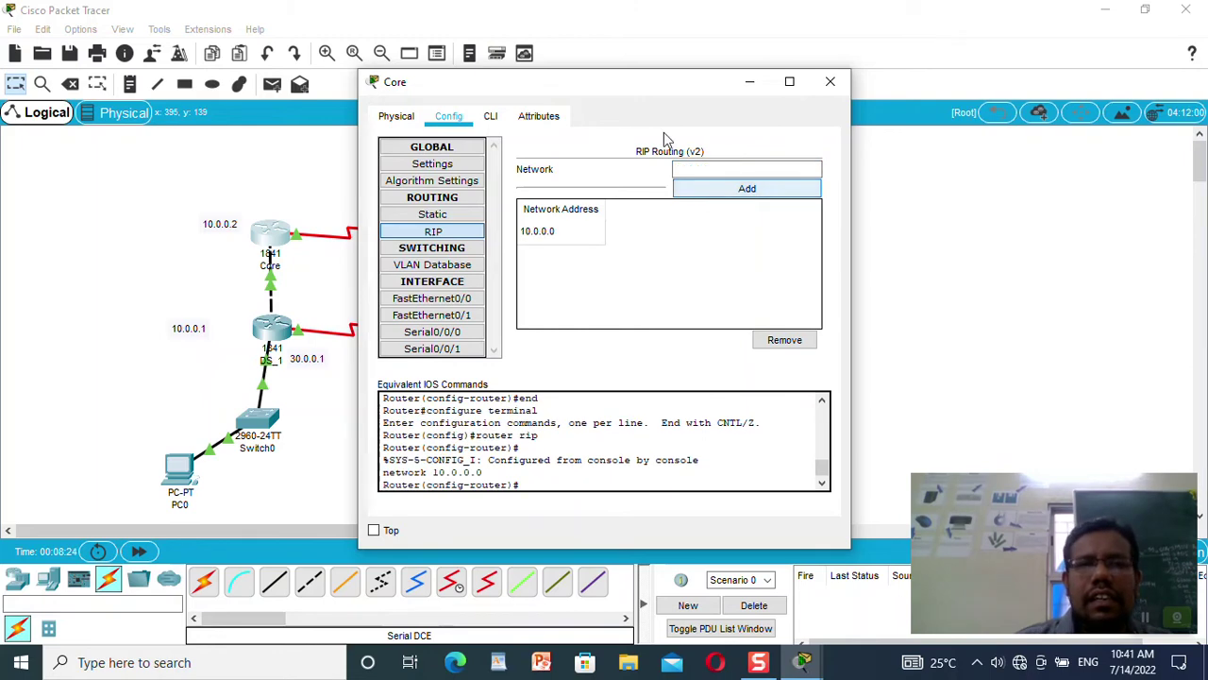
pyautogui.moveTo(570, 95); pyautogui.dragTo(791, 85)
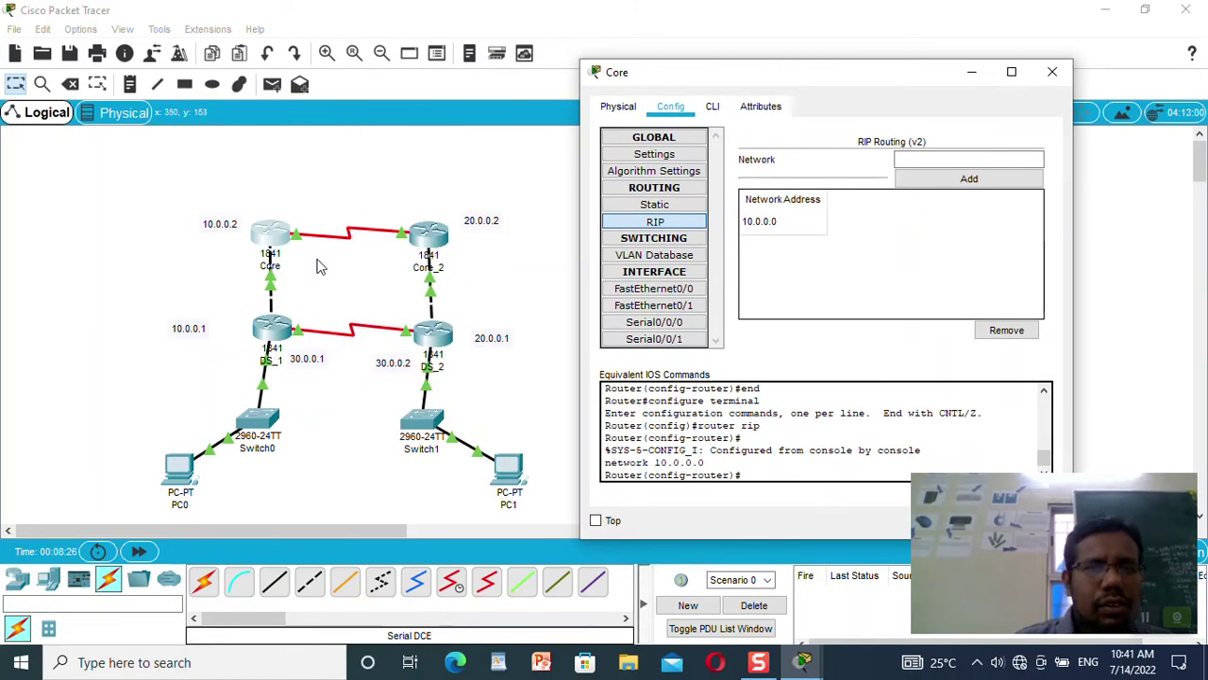
# - Add the network 40.0.0.0 to the Core router's RIP routing and close its window
pyautogui.click(941, 158)
pyautogui.write('40')
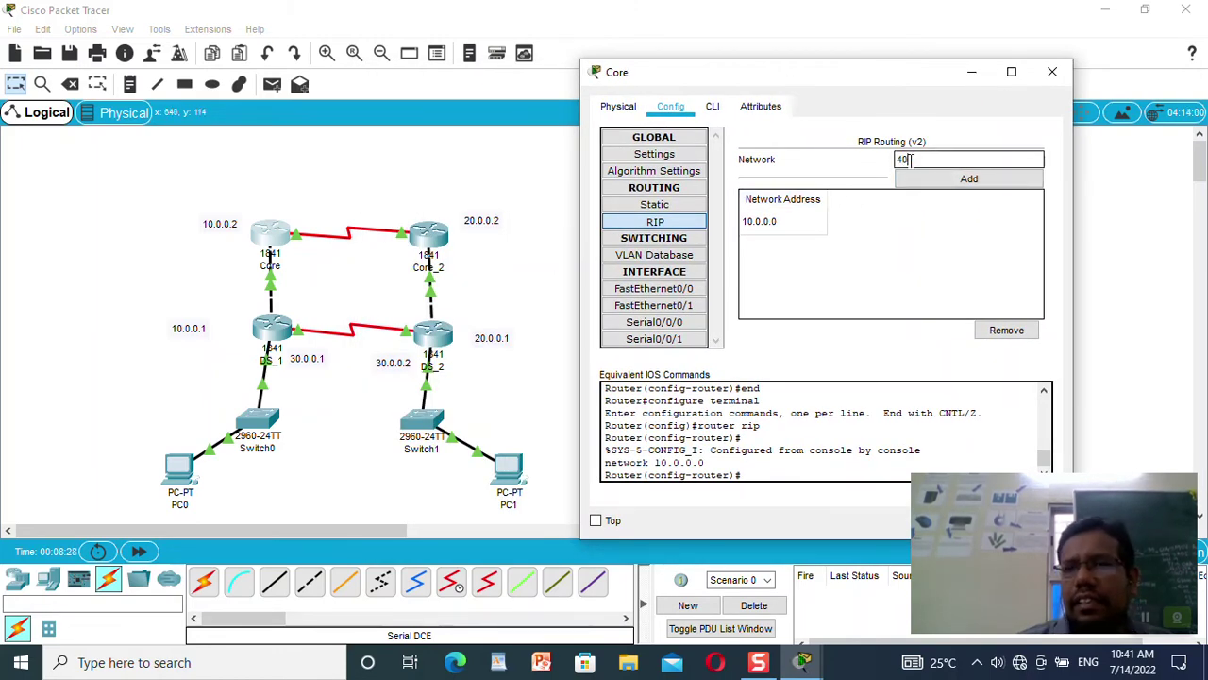
pyautogui.write('.0.0.0')
pyautogui.click(954, 179)
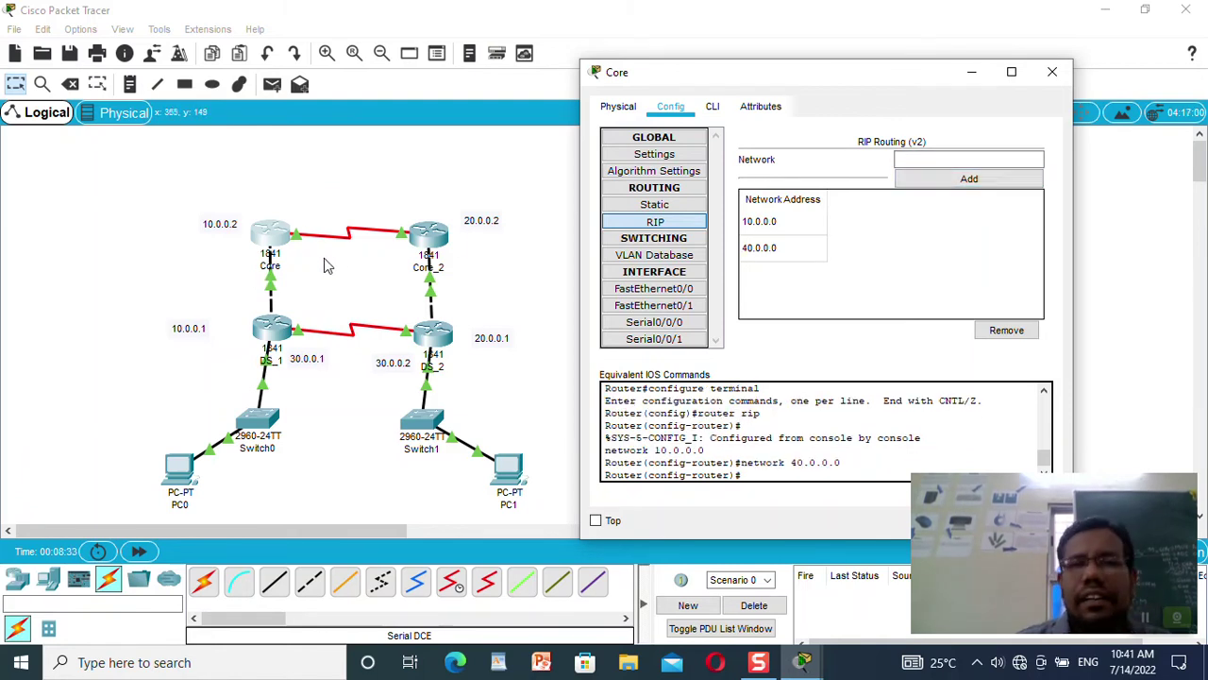
pyautogui.click(1052, 72)
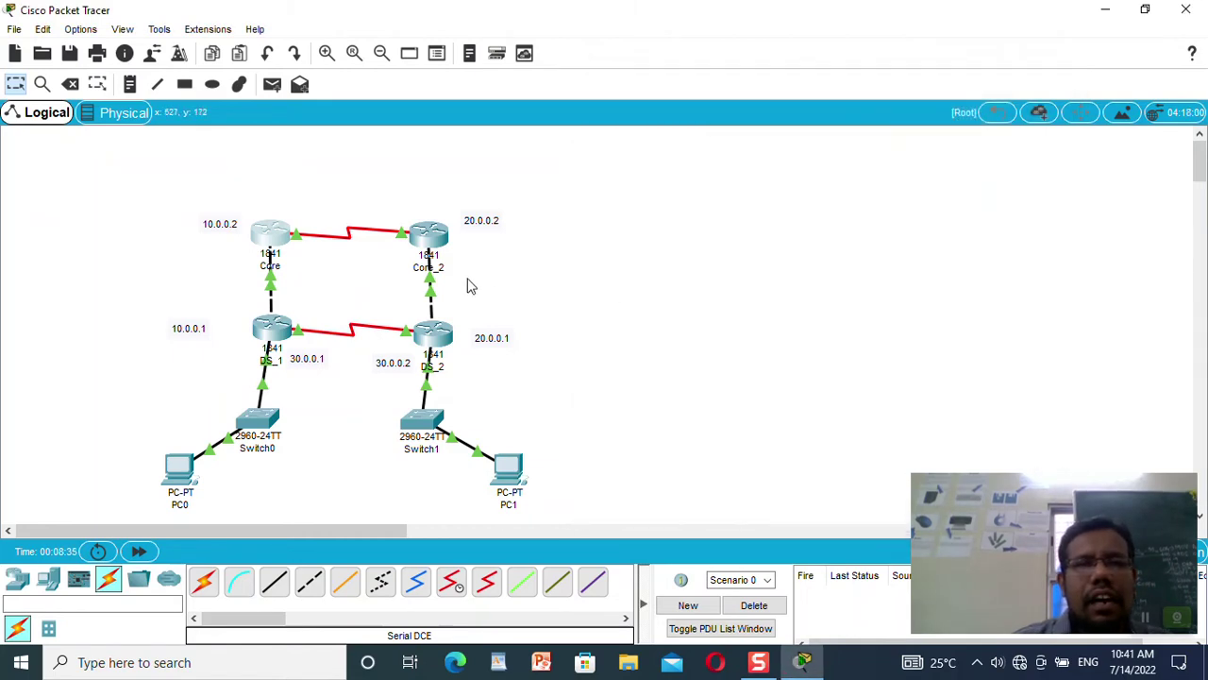
# - Enable RIP routing on the Core_2 router and set it to version 2 with the IOS command "version 2"
pyautogui.click(429, 234)
pyautogui.click(436, 232)
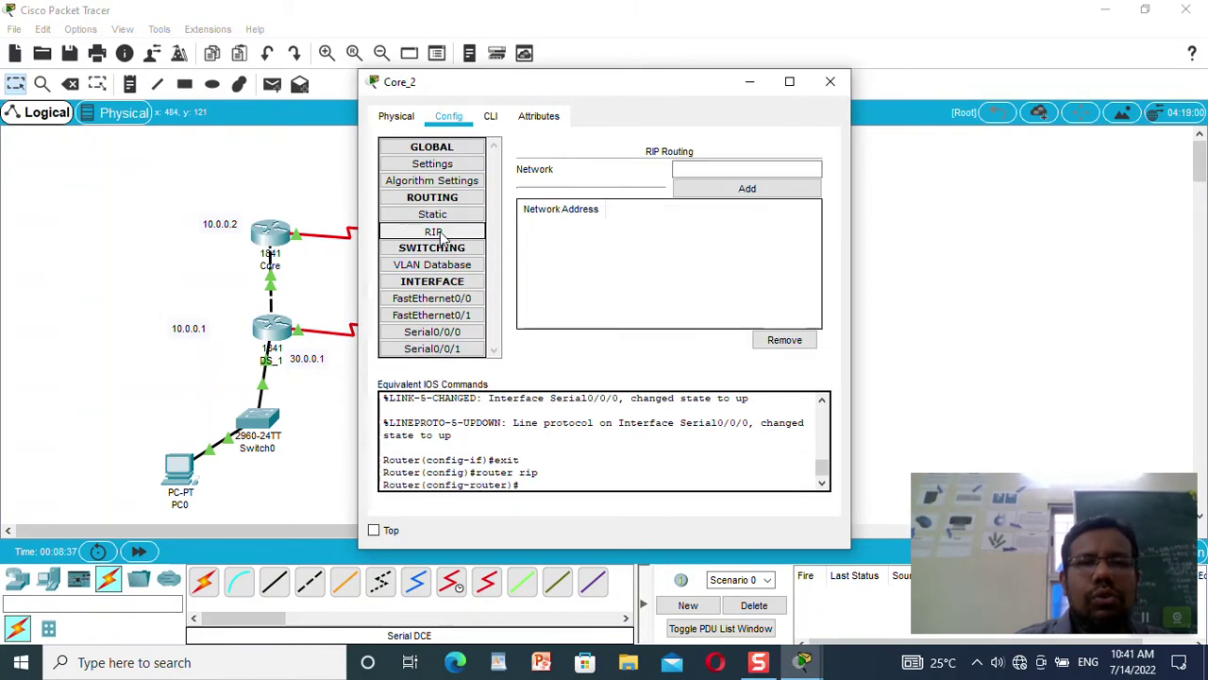
pyautogui.click(490, 116)
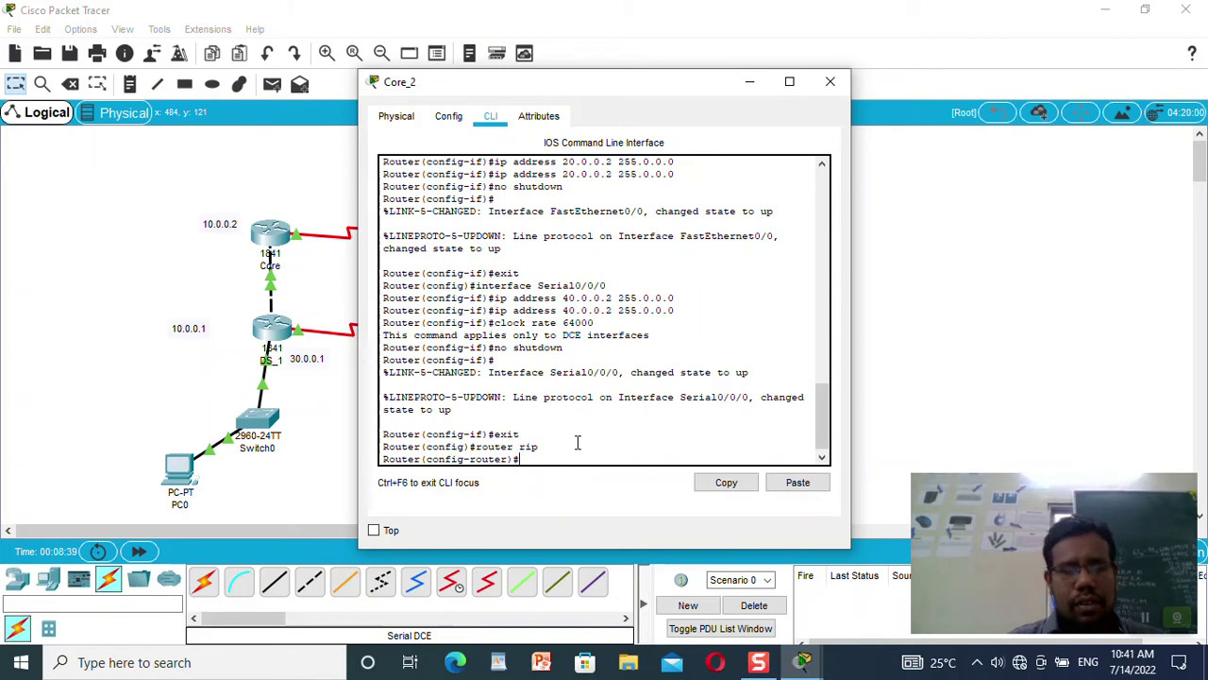
pyautogui.write('version 2')
pyautogui.press('Return')
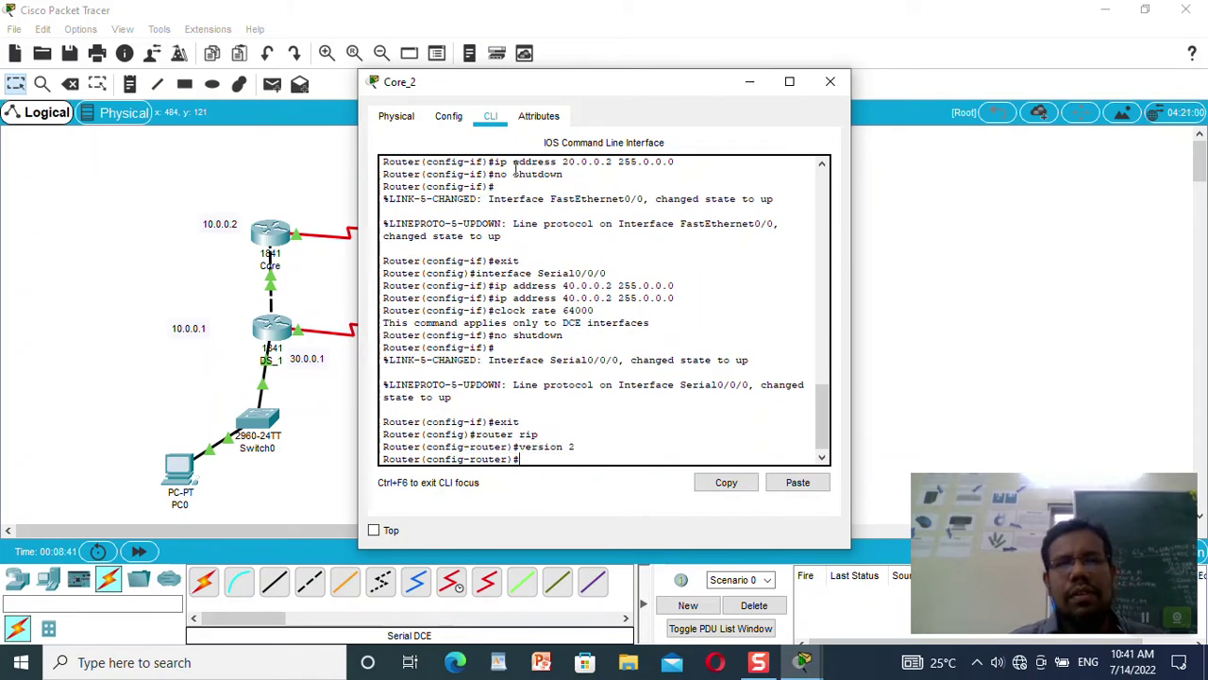
# - Add the networks 20.0.0.0 and 40.0.0.0 to Core_2's RIP routing, keeping its window clear of the topology, and close it
pyautogui.click(449, 116)
pyautogui.click(432, 231)
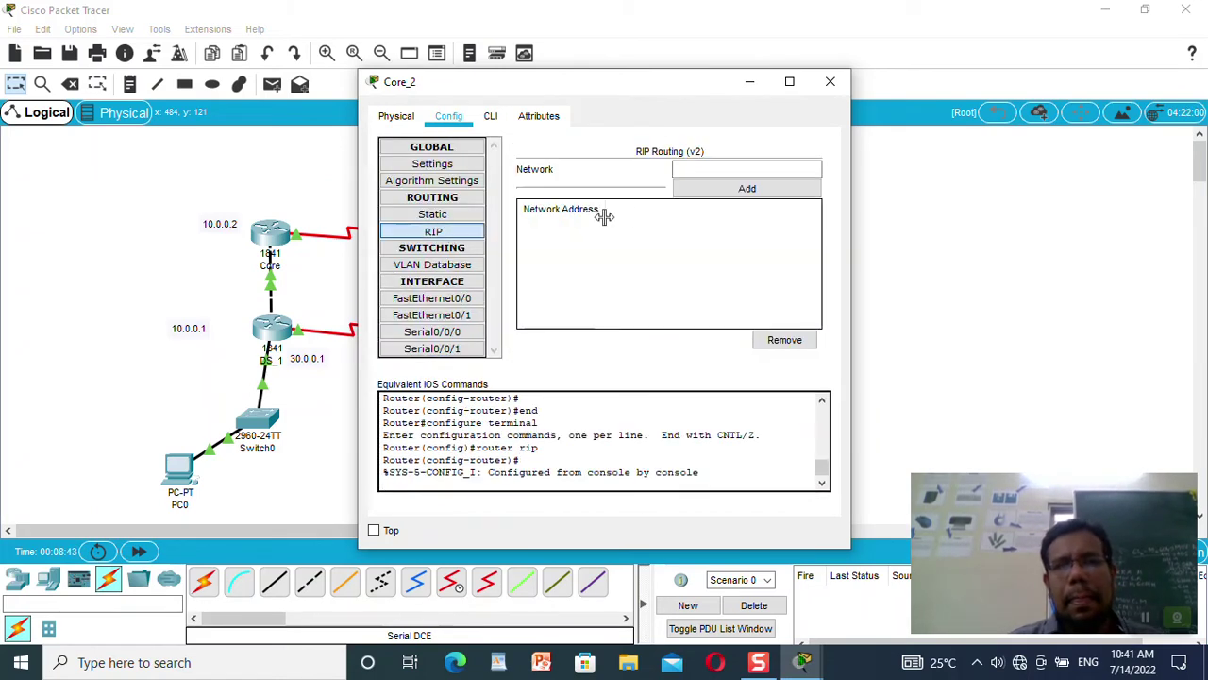
pyautogui.click(692, 171)
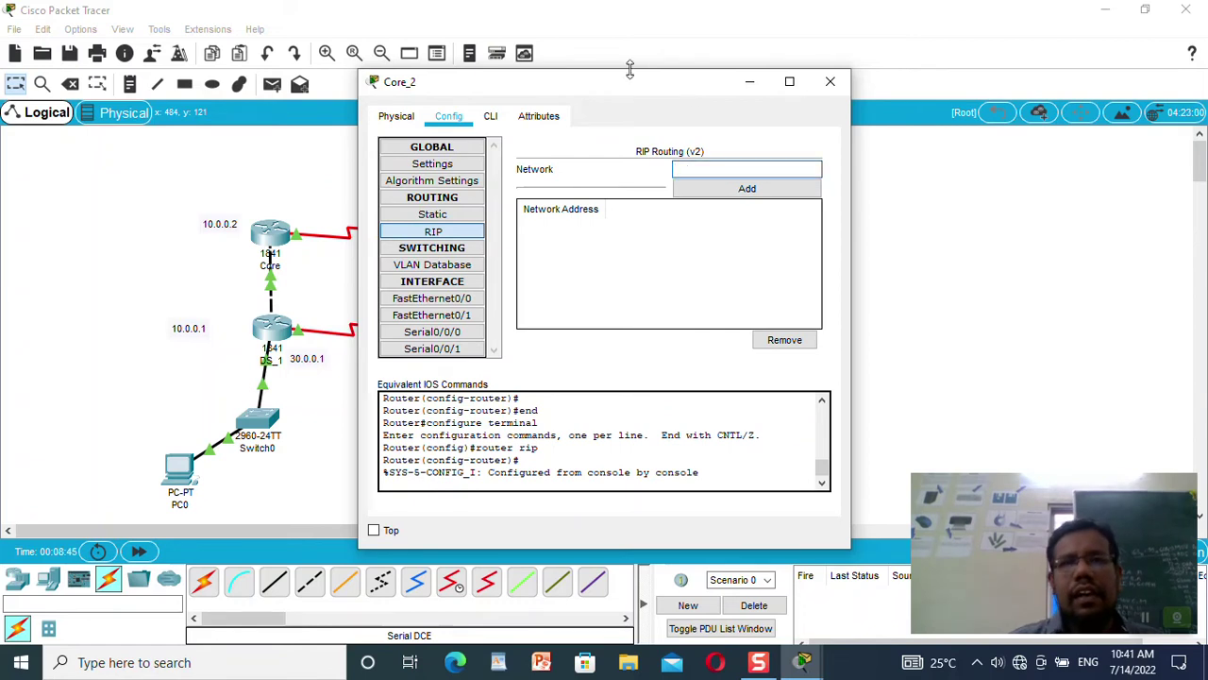
pyautogui.moveTo(626, 81); pyautogui.dragTo(883, 83)
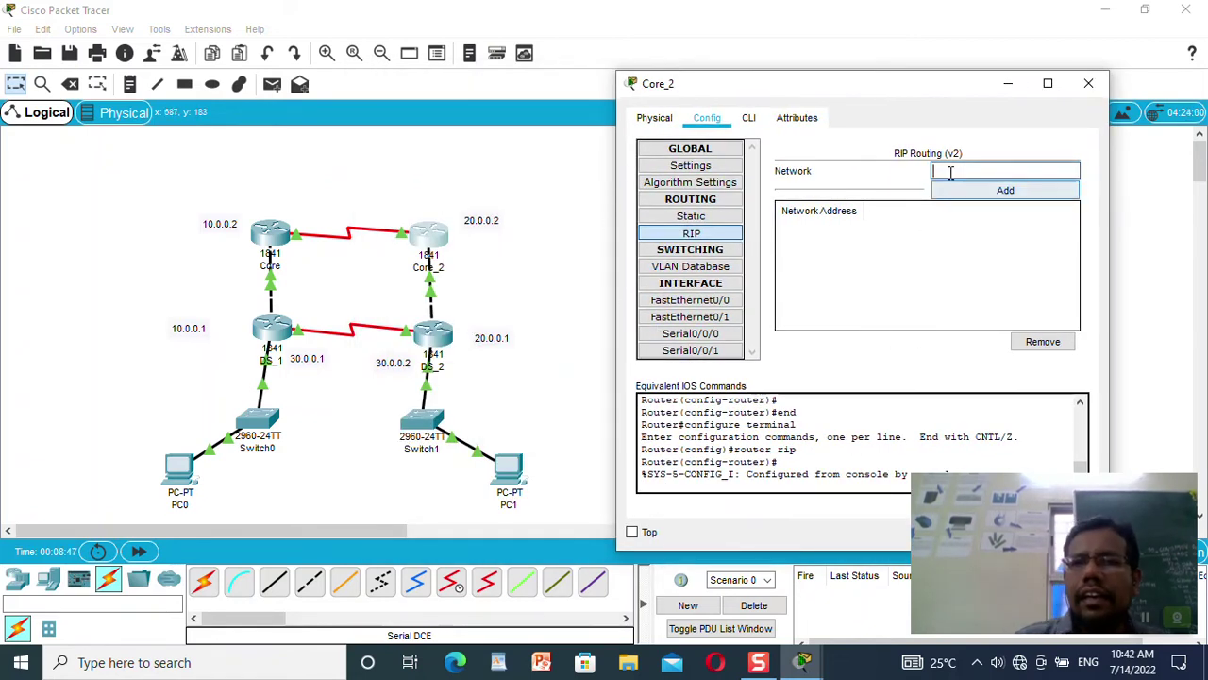
pyautogui.write('20.0.0.0')
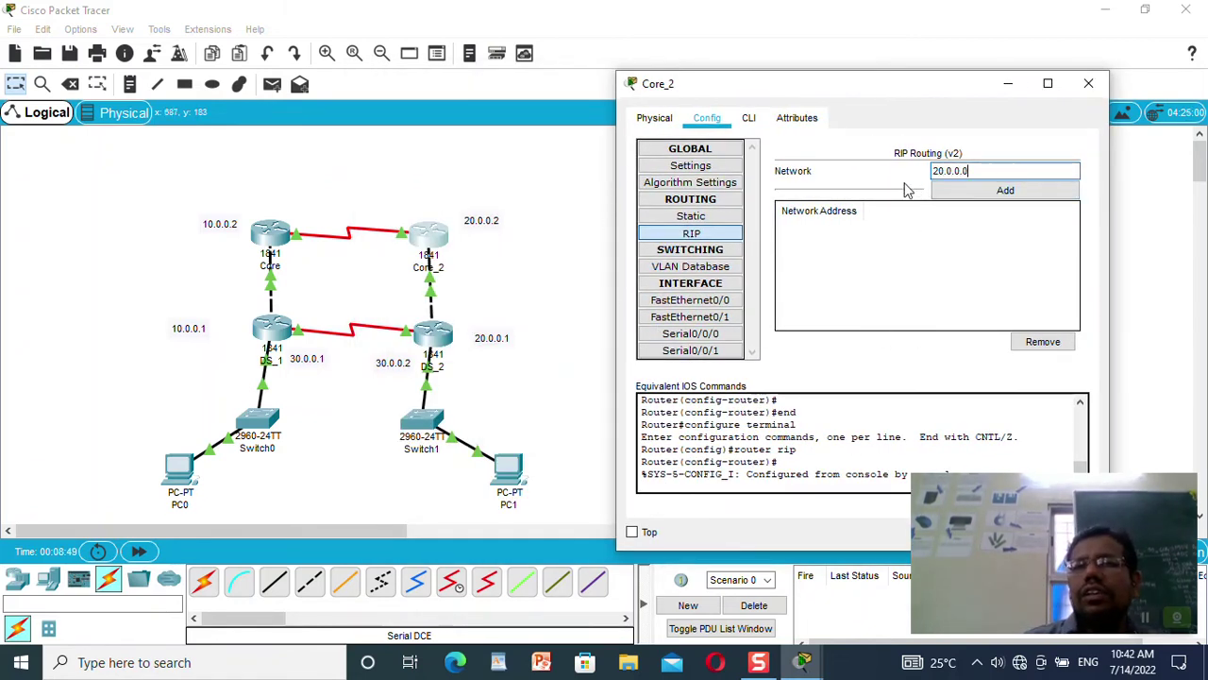
pyautogui.click(954, 190)
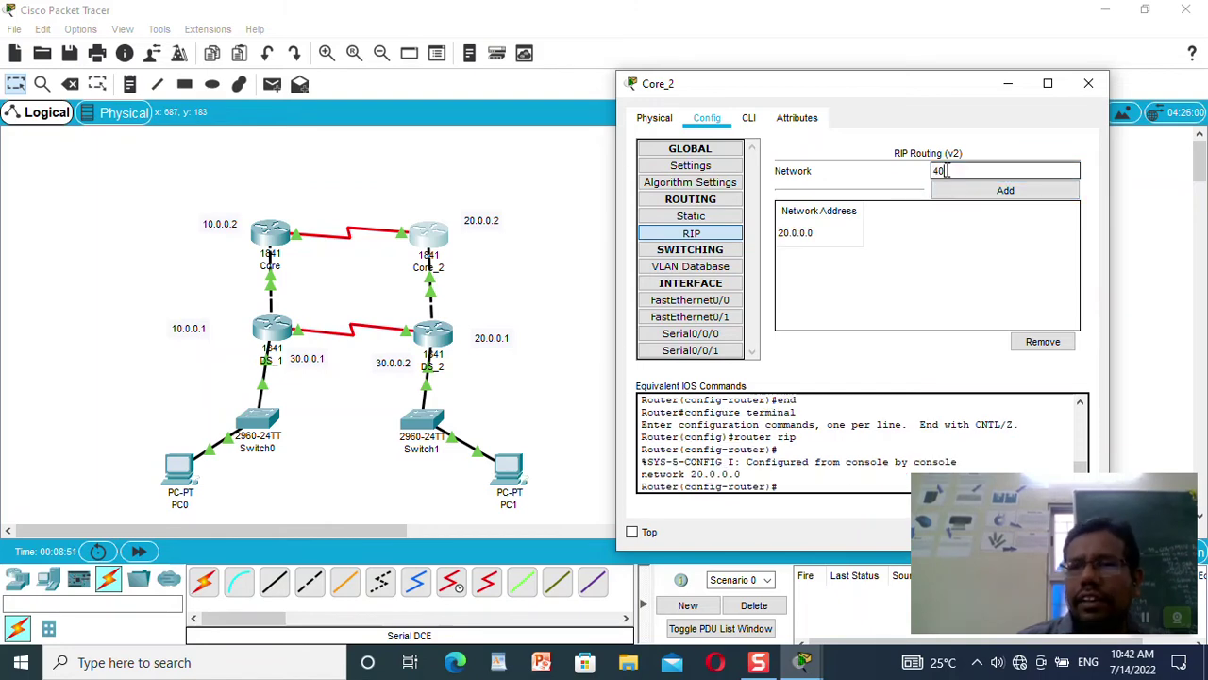
pyautogui.click(1002, 189)
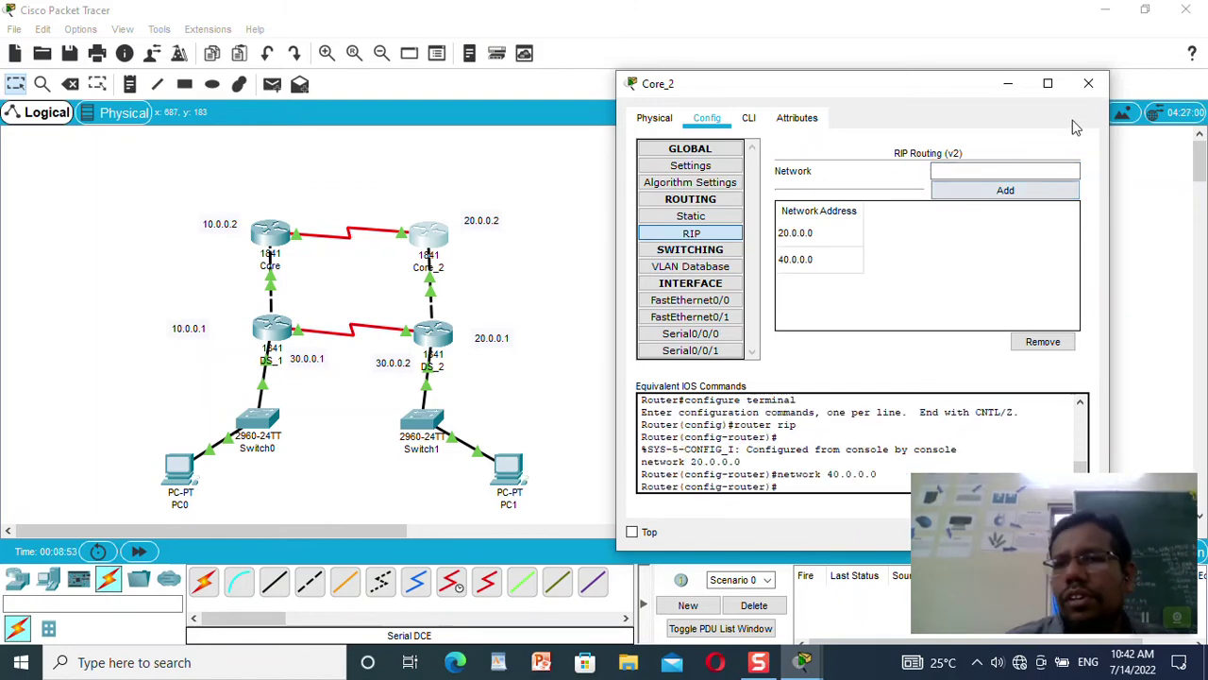
pyautogui.click(1087, 83)
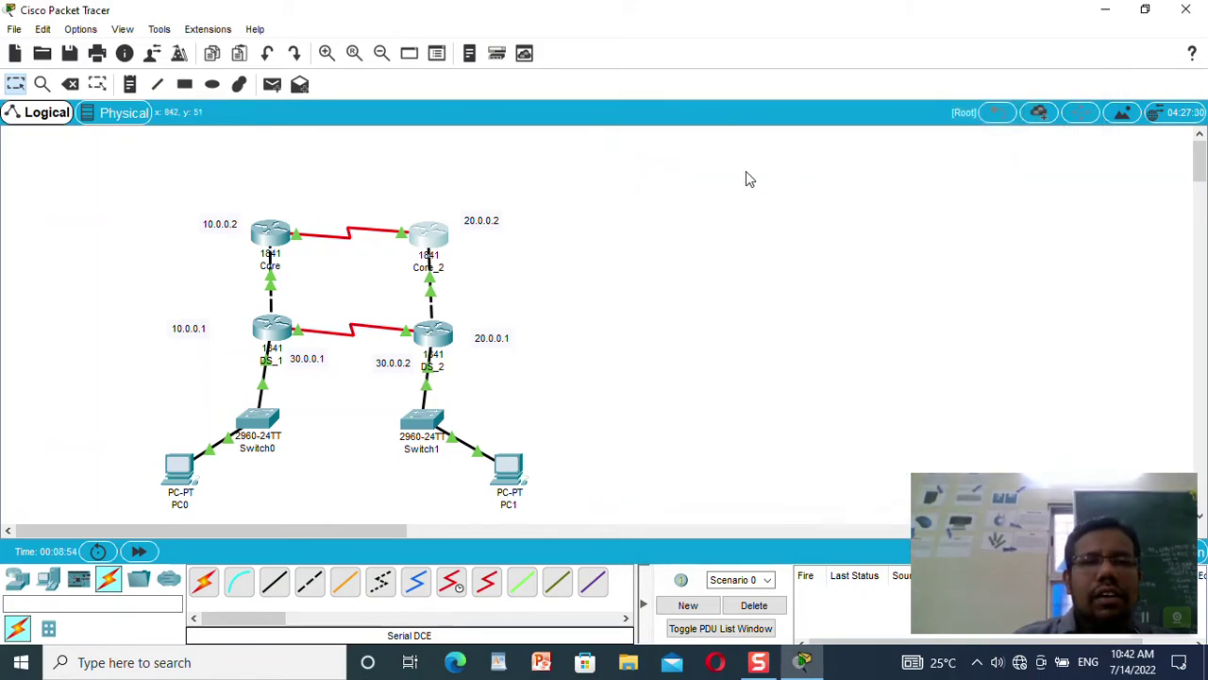
# - Enable RIP routing on the DS_2 router and set it to version 2 with the IOS command "version 2"
pyautogui.click(445, 340)
pyautogui.click(433, 231)
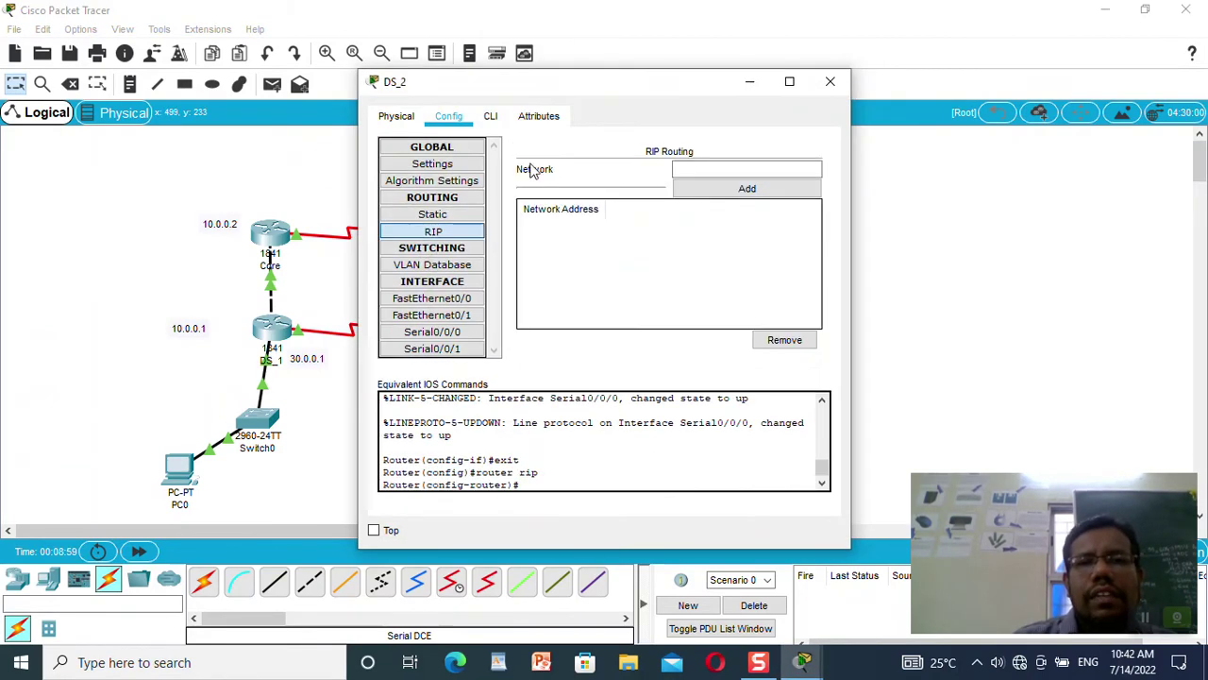
pyautogui.click(491, 117)
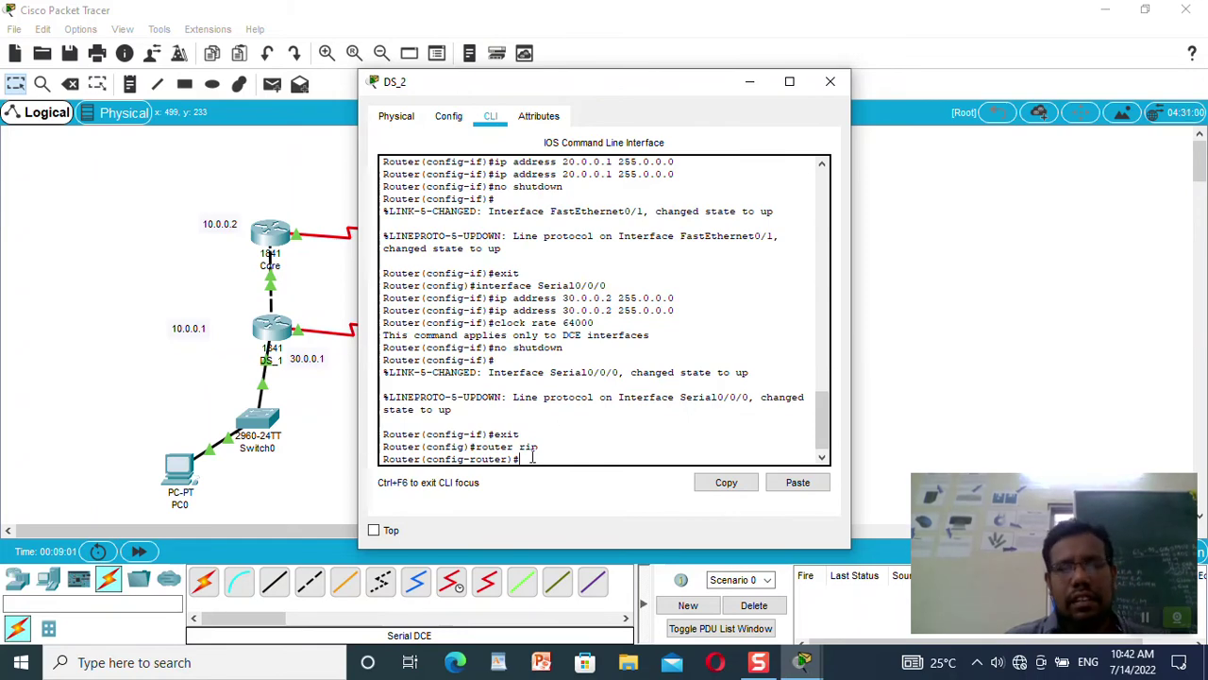
pyautogui.write('version 2')
pyautogui.press('Return')
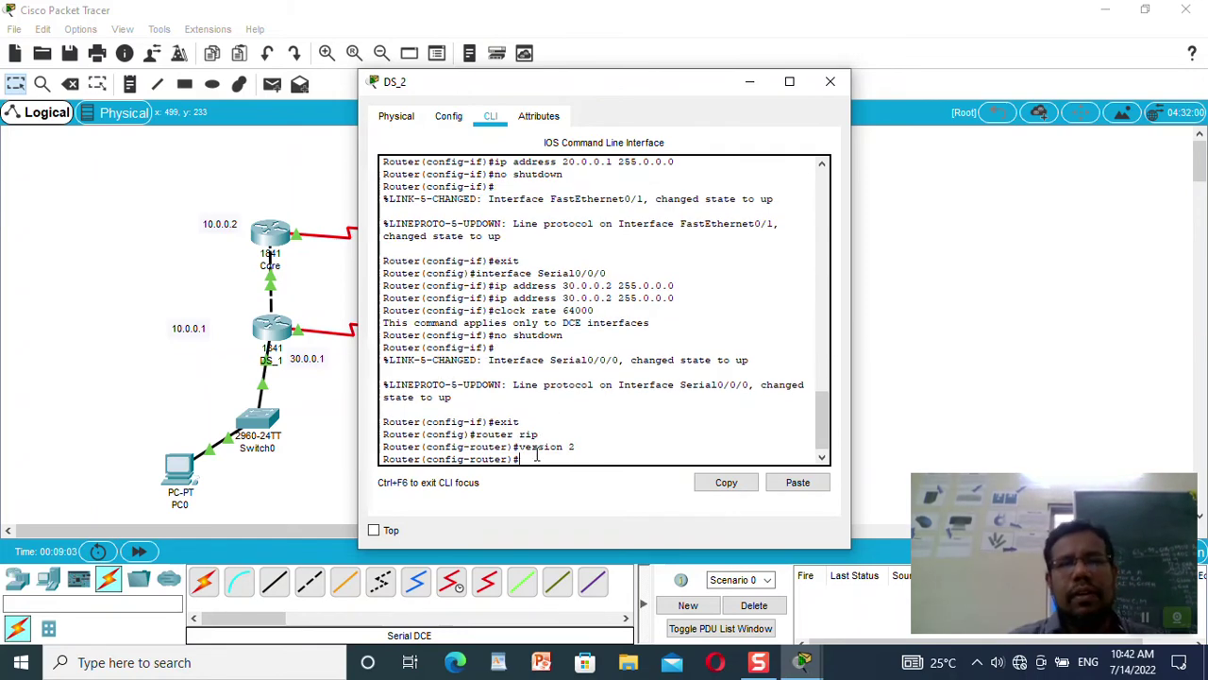
# - Move DS_2's window clear of the routers and add the network 192.168.1.0 to its RIP routing
pyautogui.click(448, 116)
pyautogui.click(432, 231)
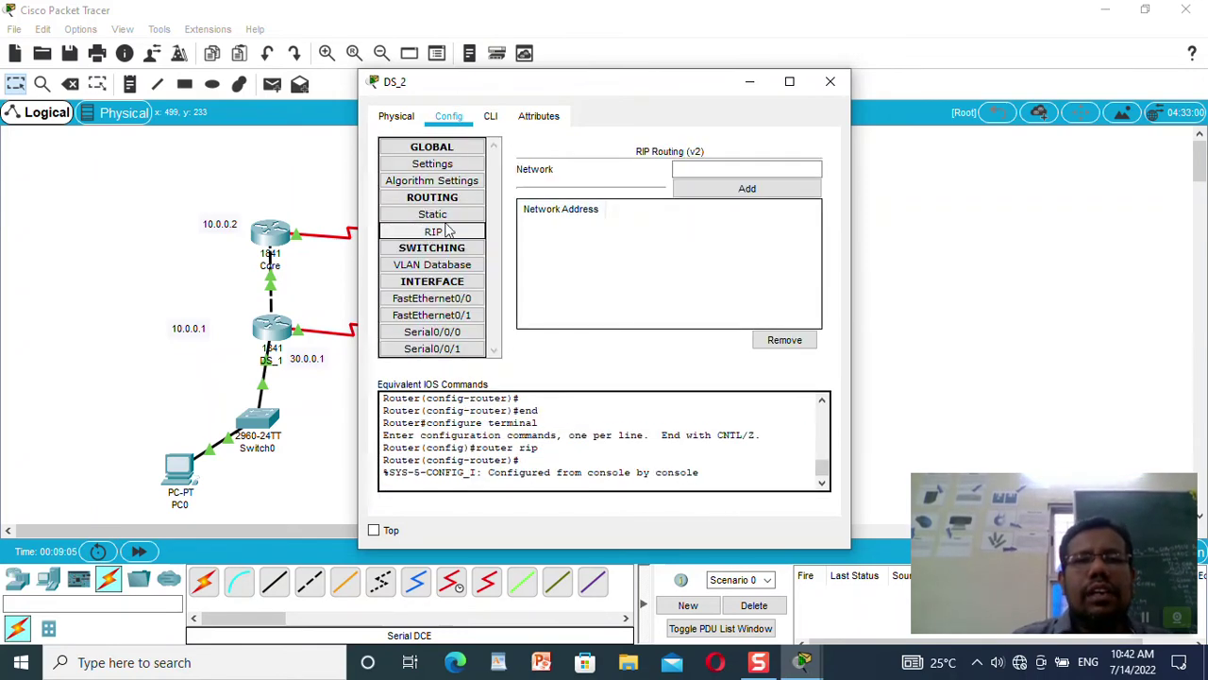
pyautogui.moveTo(625, 89); pyautogui.dragTo(781, 81)
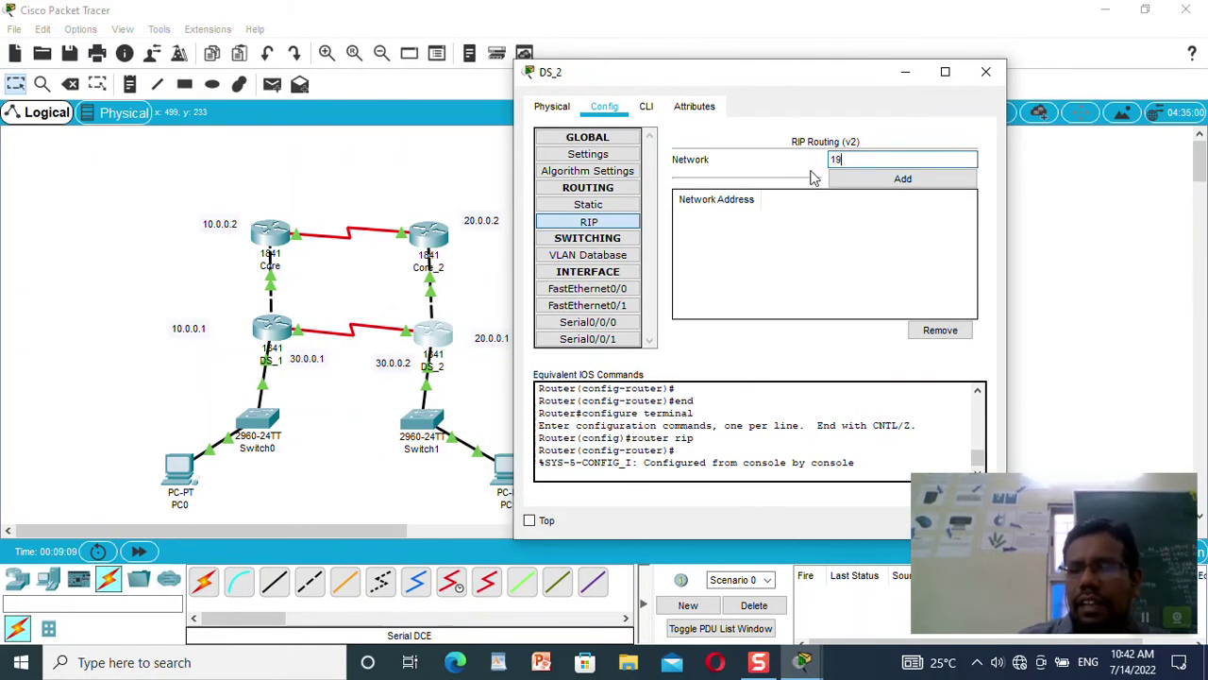
pyautogui.write('.1.')
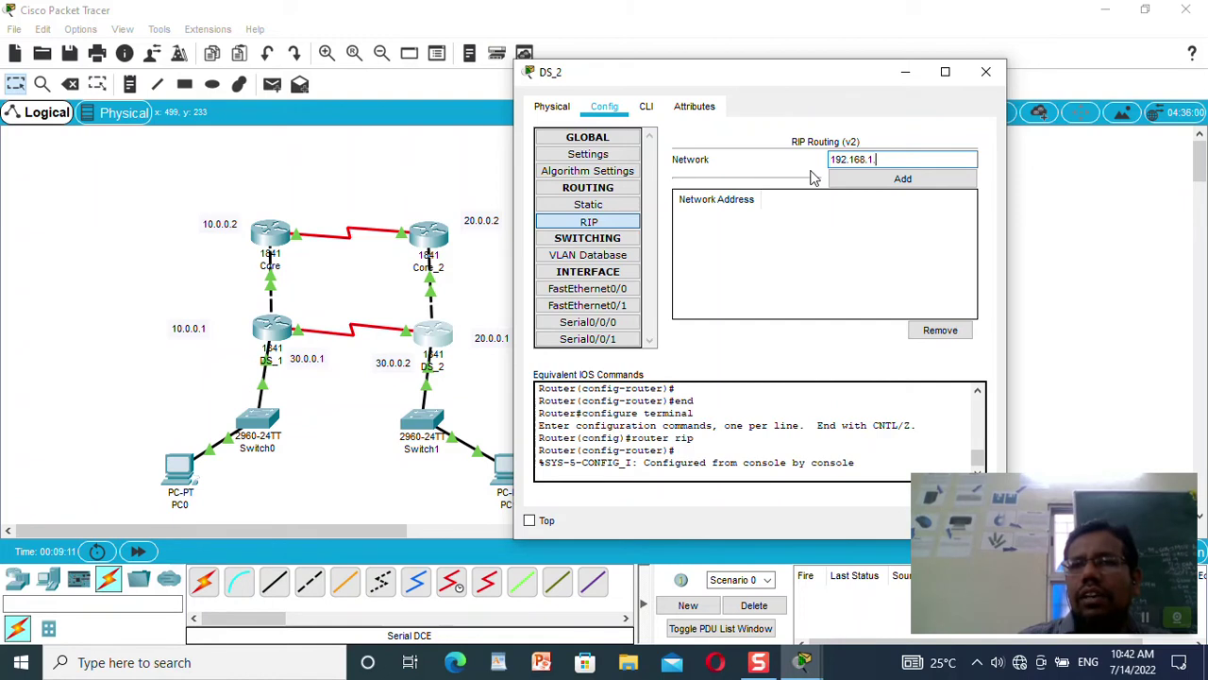
pyautogui.write('0')
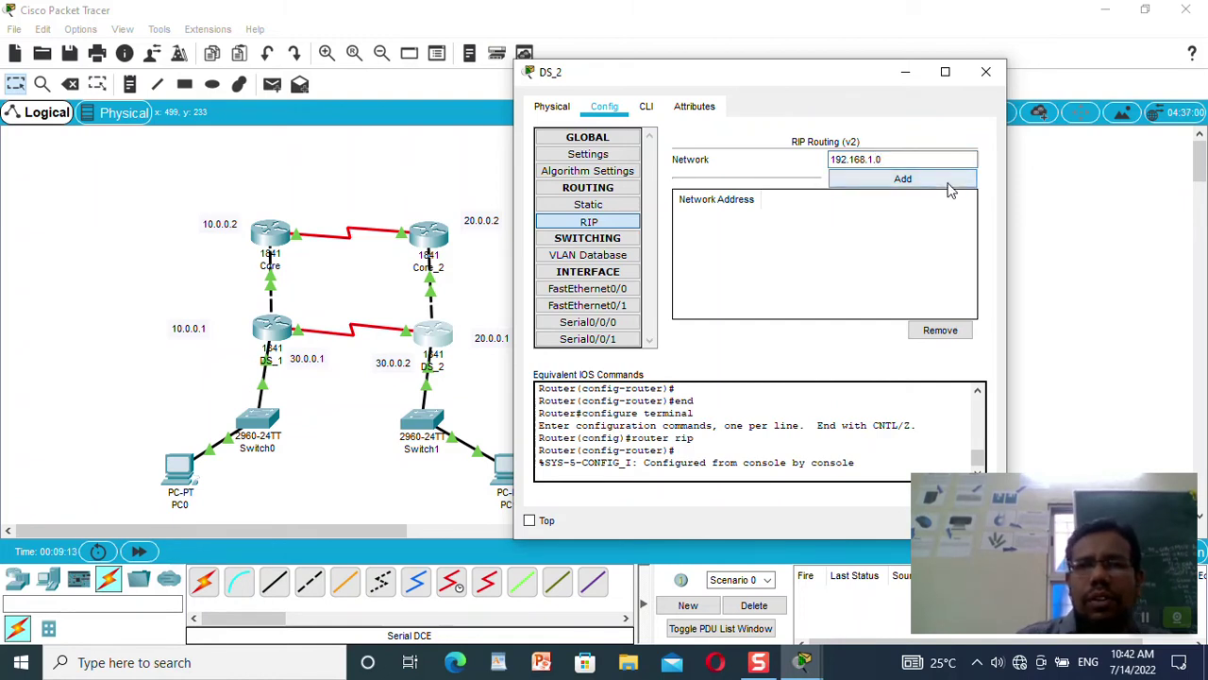
pyautogui.click(878, 179)
# - Add the networks 20.0.0.0 and 30.0.0.0 to DS_2's RIP routing and close its window
pyautogui.click(873, 158)
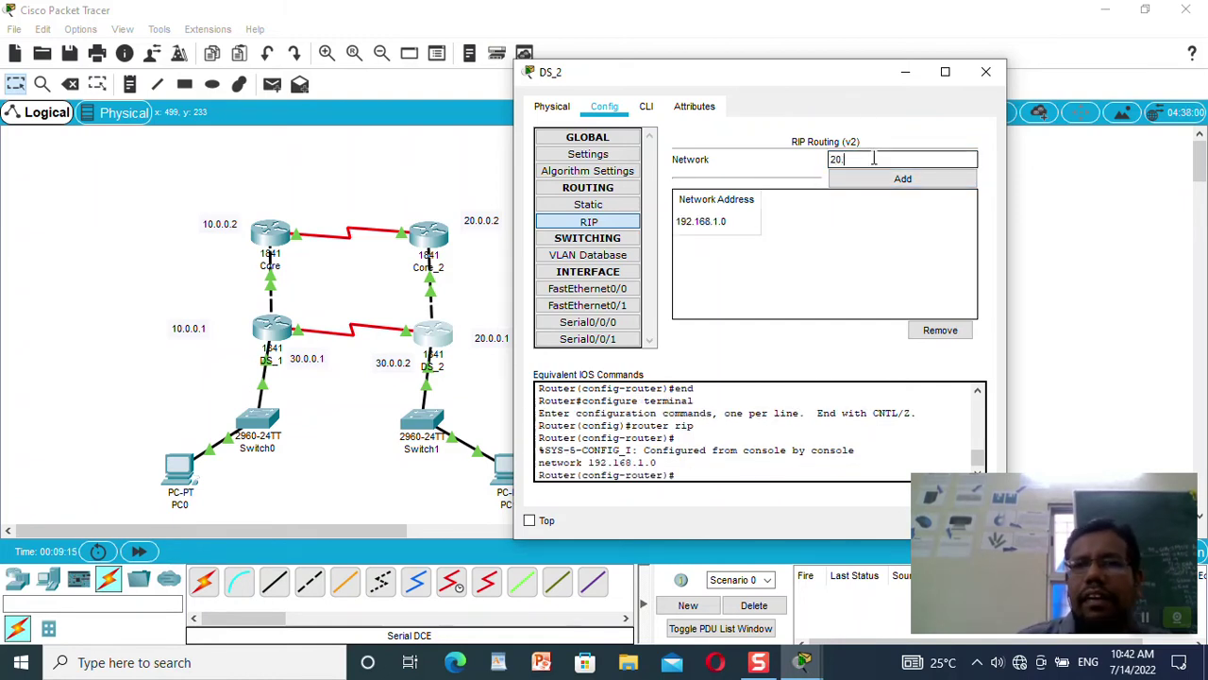
pyautogui.click(866, 179)
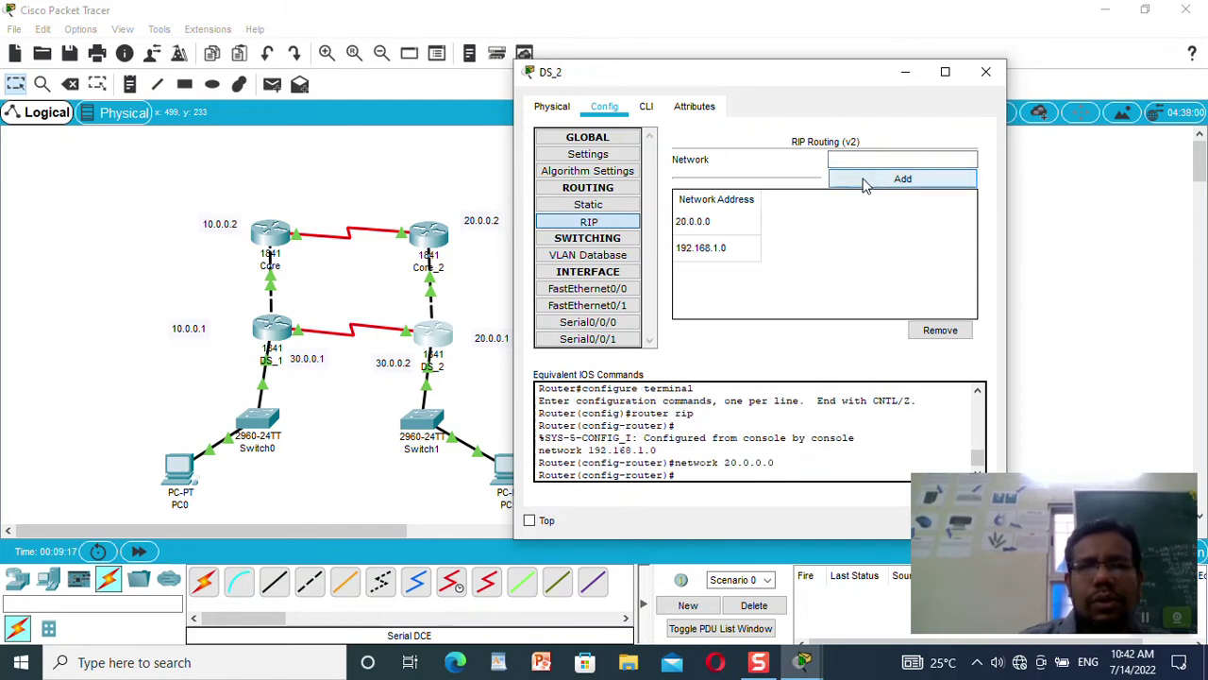
pyautogui.click(859, 157)
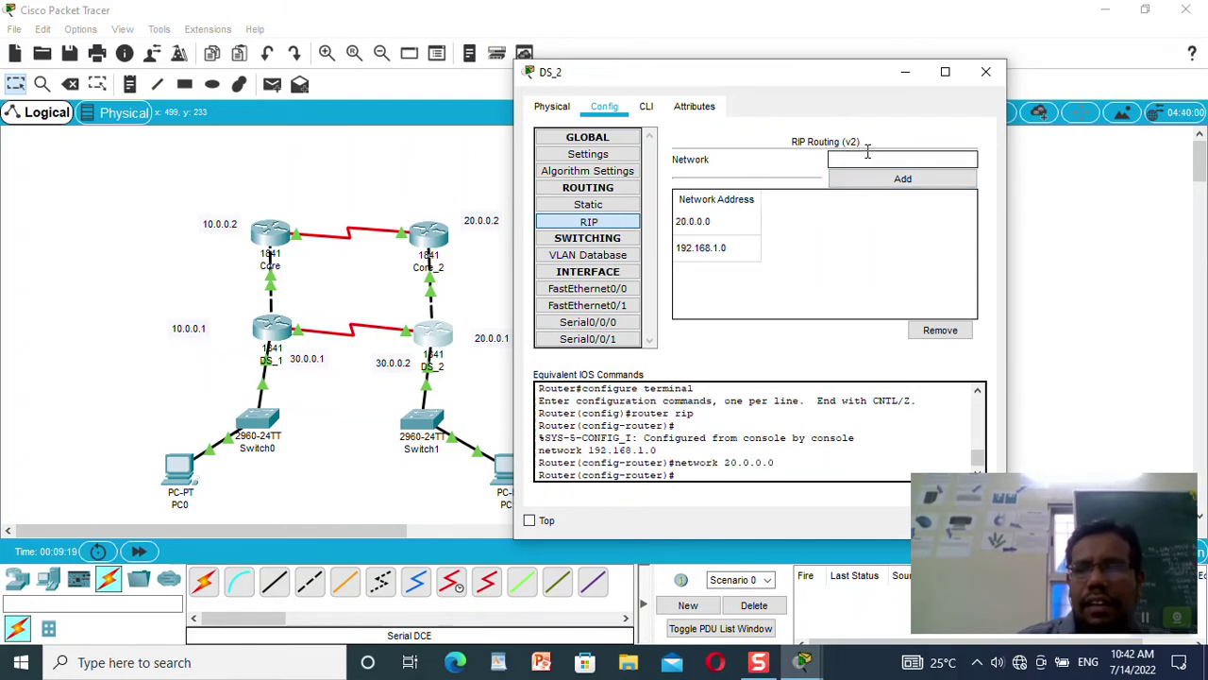
pyautogui.write('30.0.0.0')
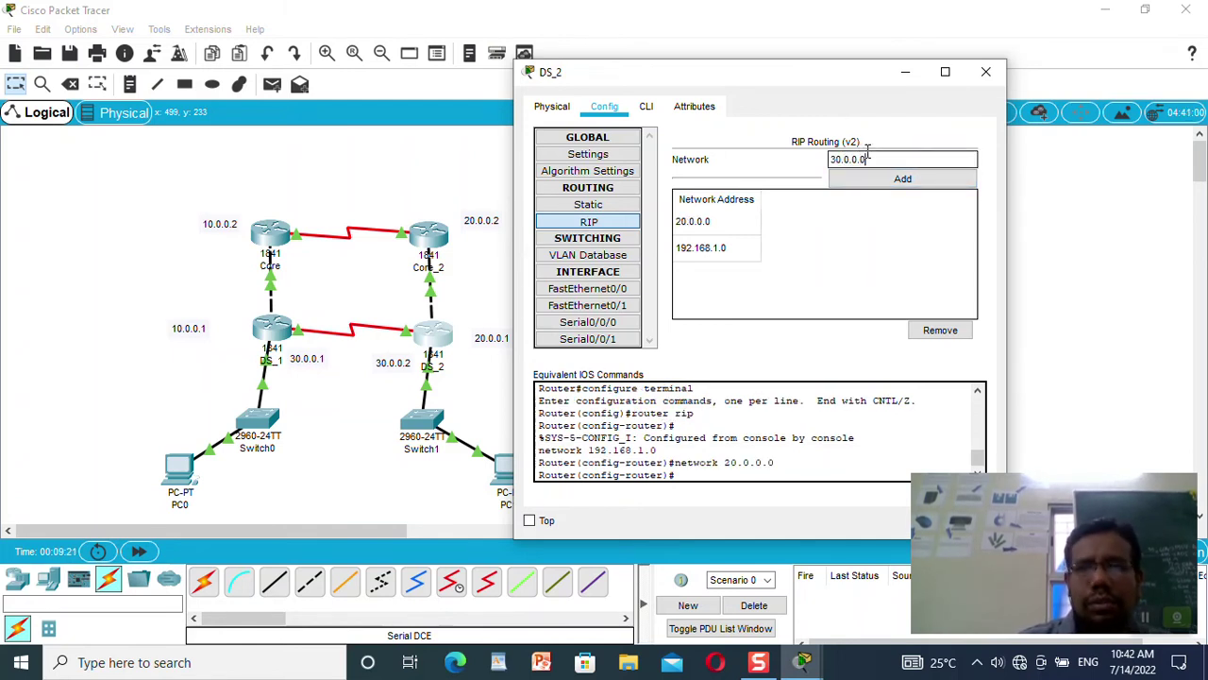
pyautogui.click(888, 180)
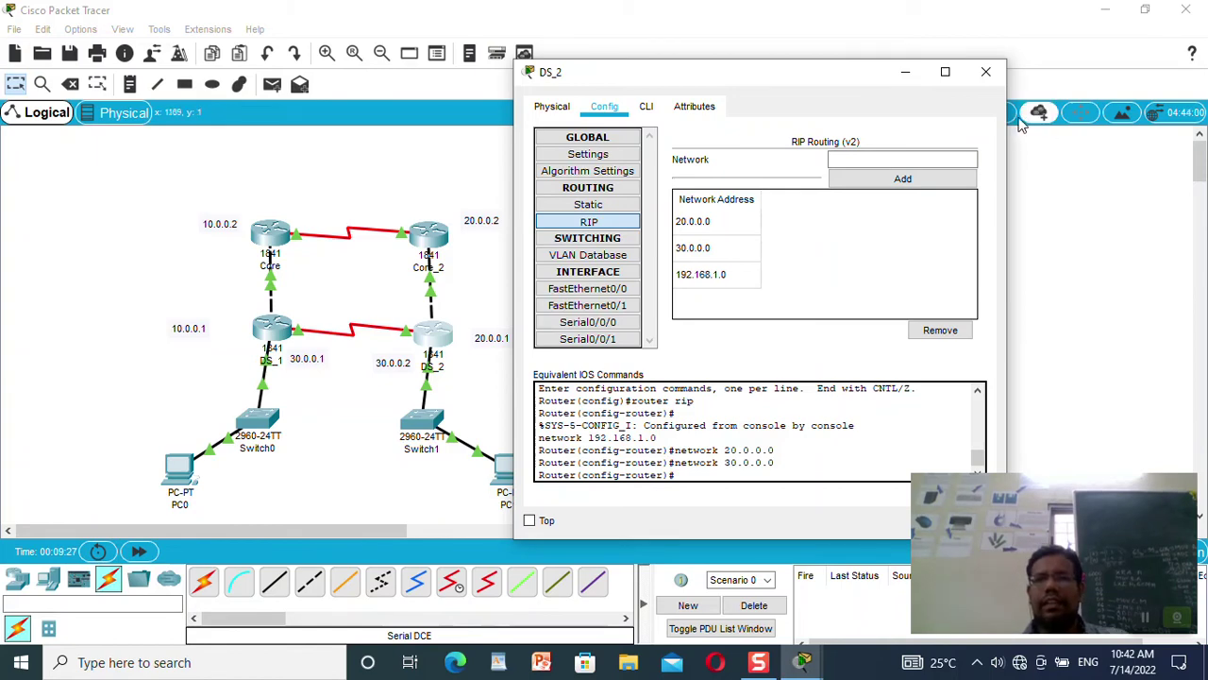
pyautogui.click(988, 74)
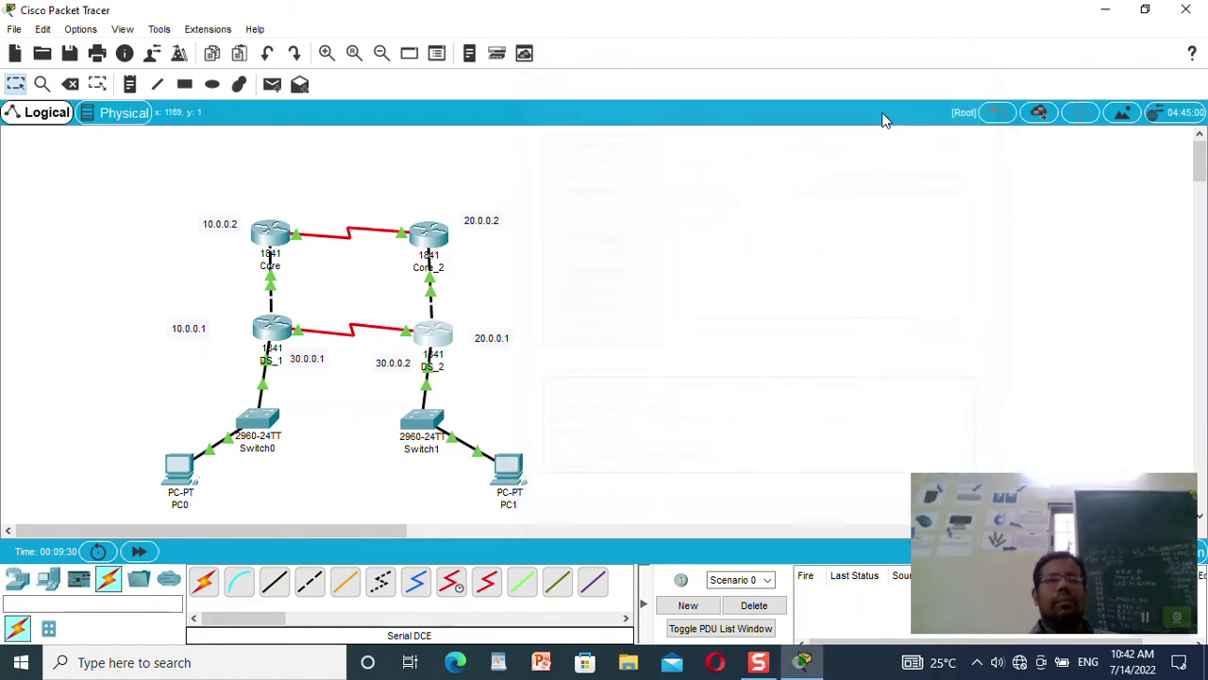
# - Check the list of networks in DS_1's RIP routing configuration
pyautogui.click(276, 328)
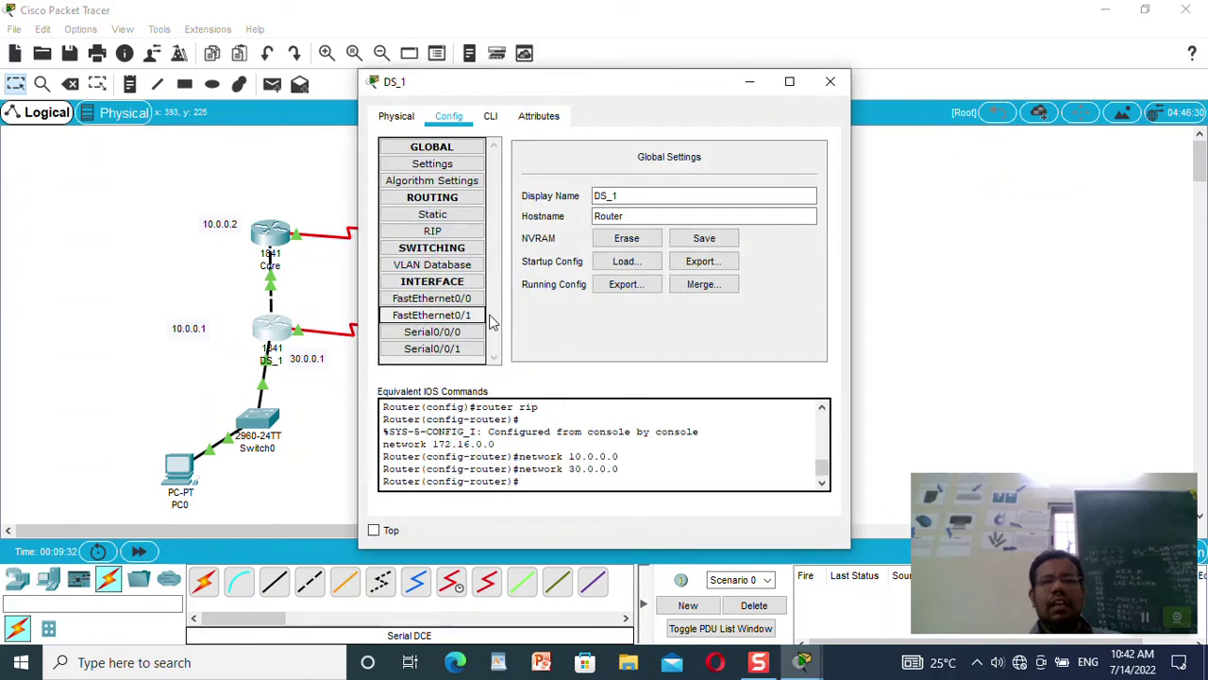
pyautogui.click(433, 232)
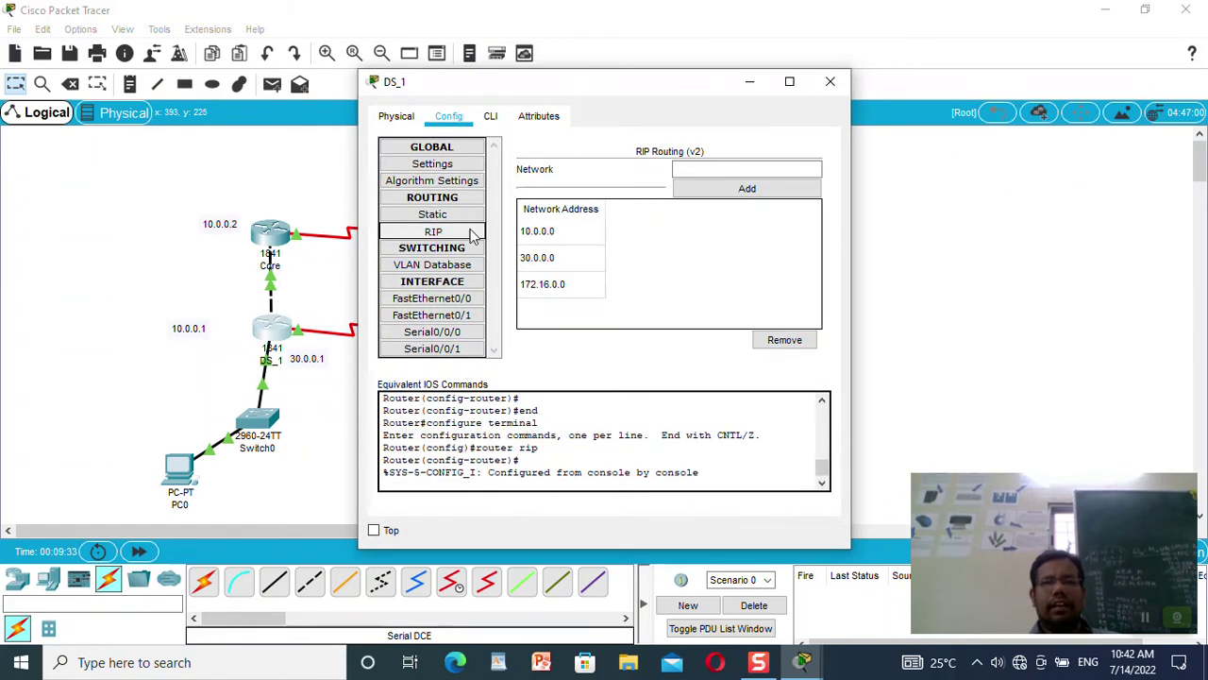
pyautogui.click(832, 83)
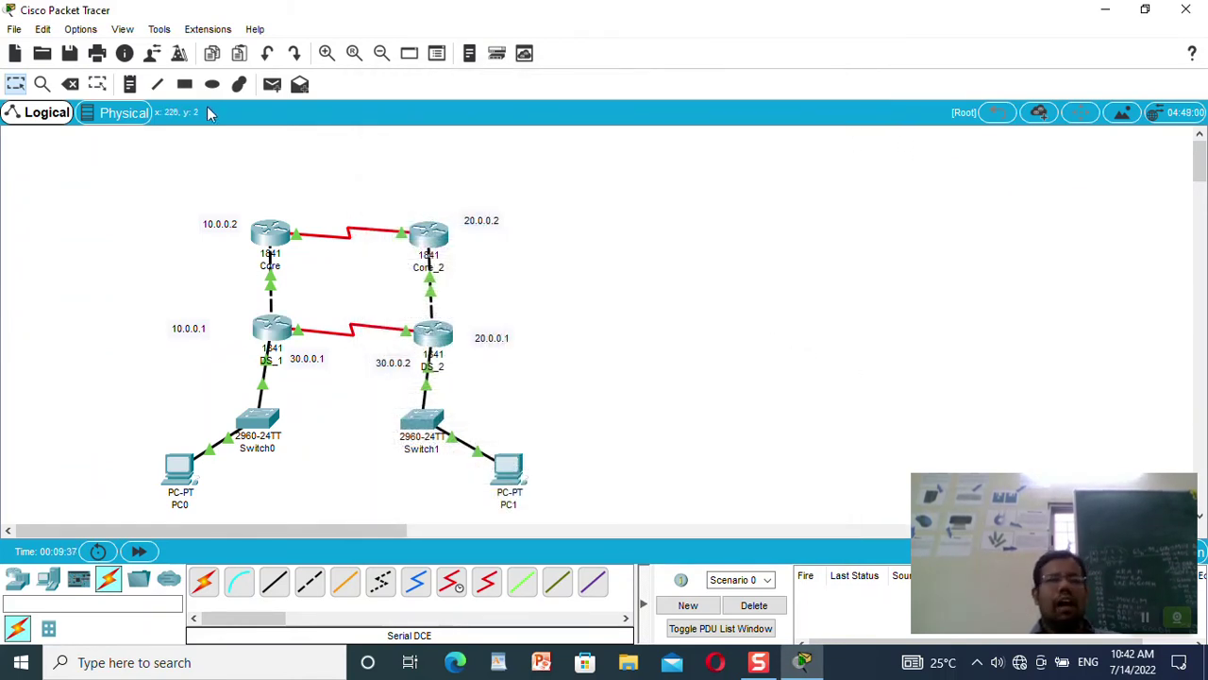
# - Test connectivity by sending a simple PDU from the DS_1 router to the Core_2 router
pyautogui.click(278, 86)
pyautogui.click(276, 325)
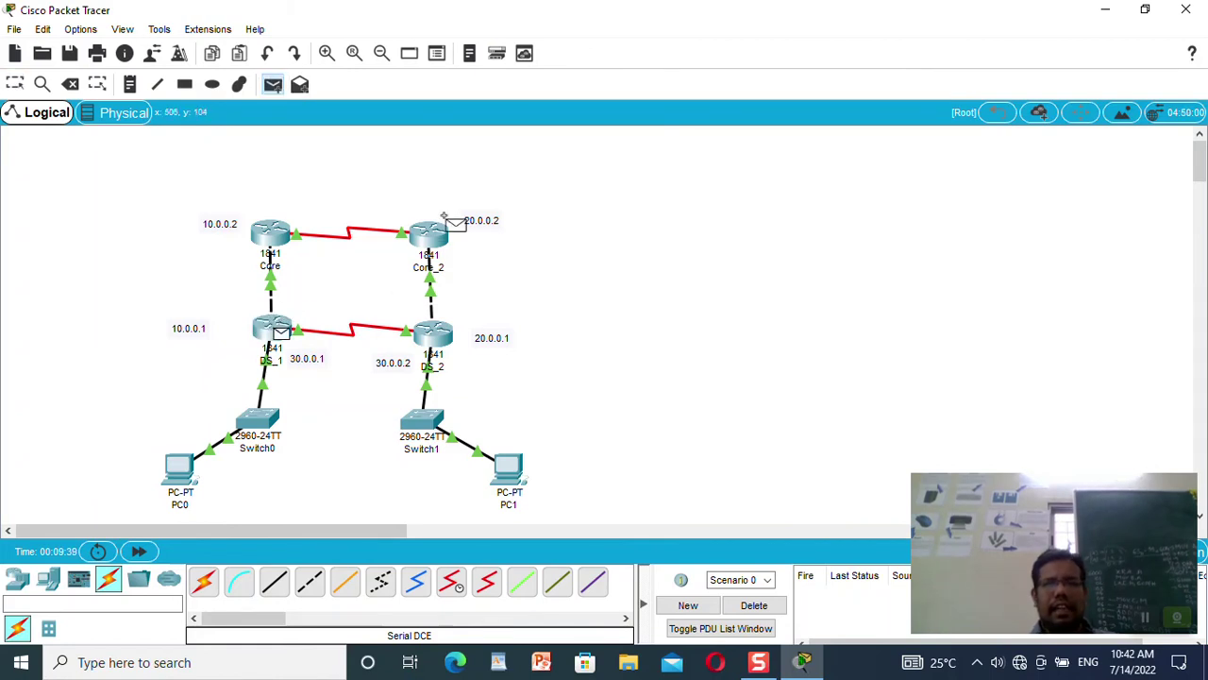
pyautogui.click(442, 240)
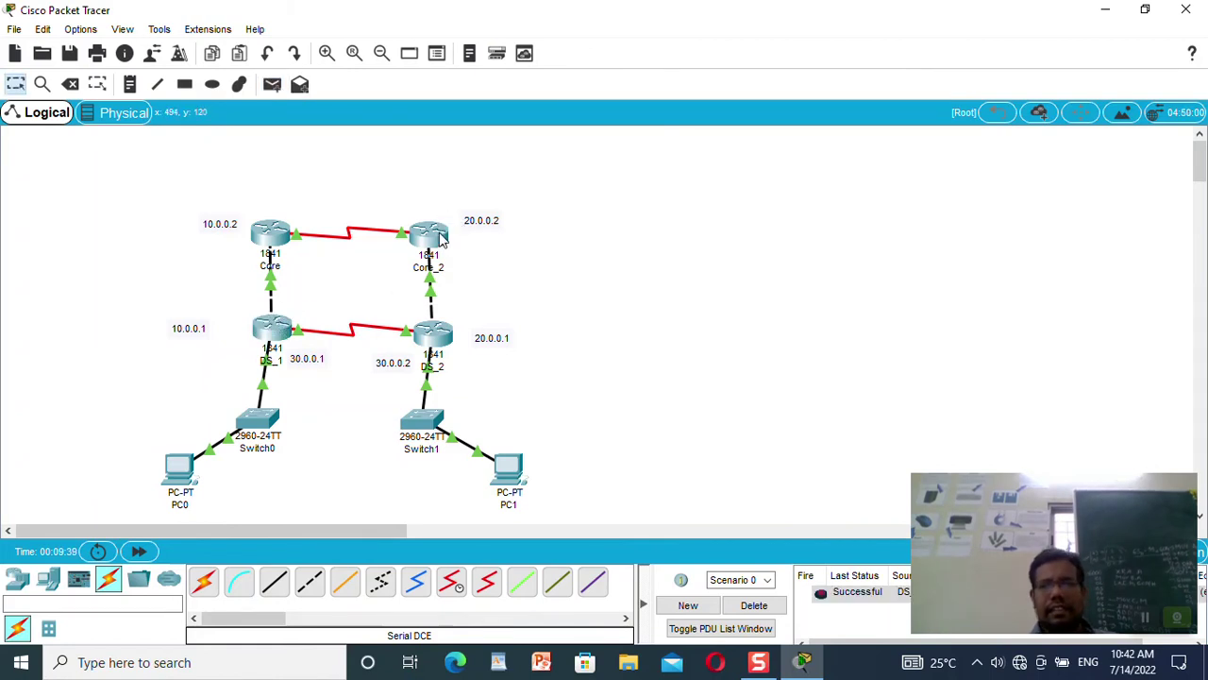
# - Send a simple PDU from PC0 to the Core router and check its delivery status
pyautogui.click(272, 84)
pyautogui.click(179, 472)
pyautogui.click(271, 234)
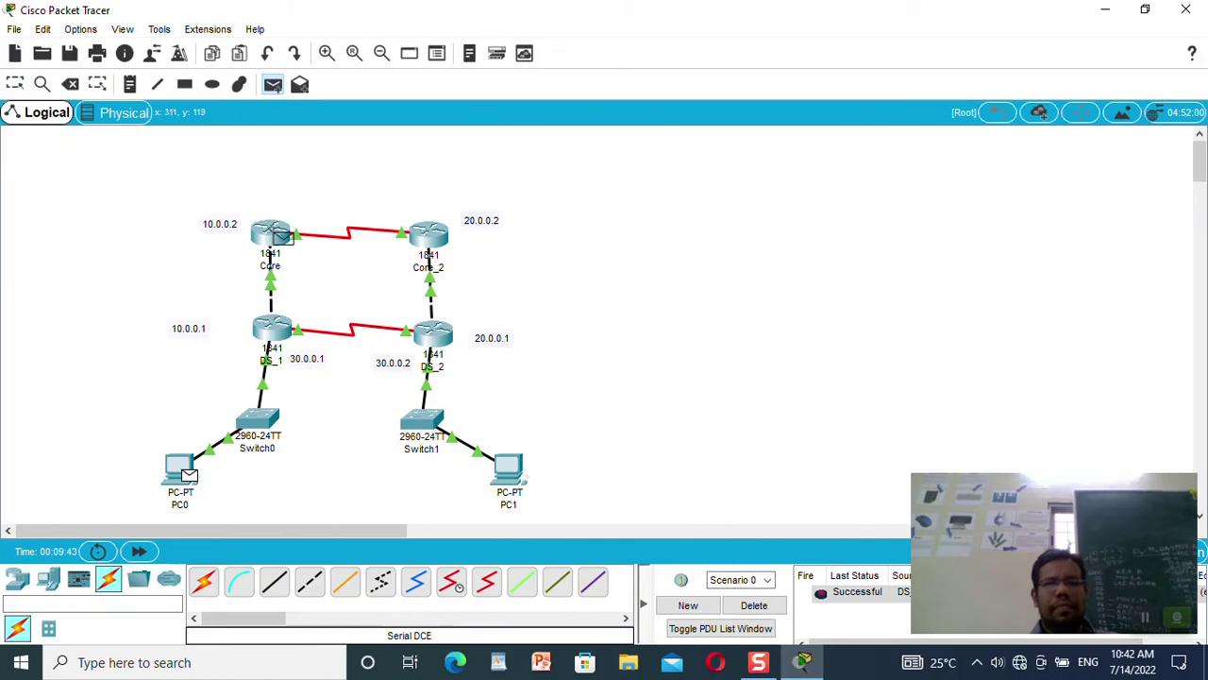
pyautogui.moveTo(934, 615); pyautogui.dragTo(977, 580)
# - Send a simple PDU from the Core_2 router to PC1 twice and check the delivery status of each
pyautogui.click(271, 84)
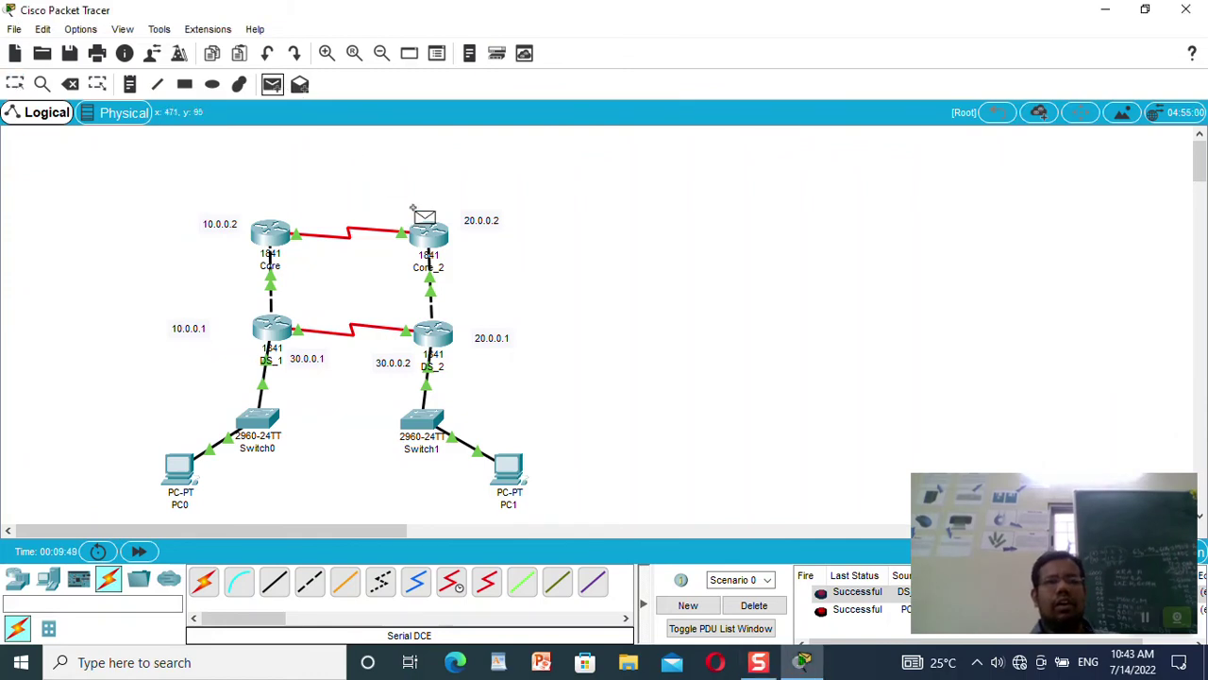
pyautogui.click(430, 234)
pyautogui.click(508, 468)
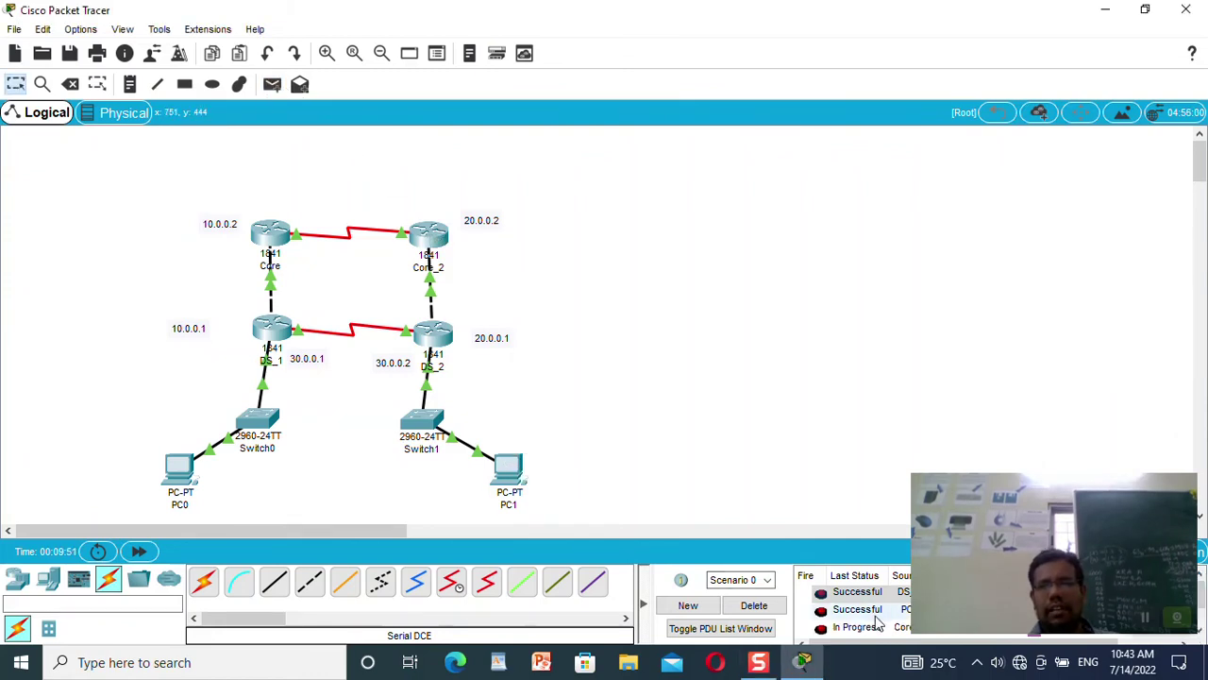
pyautogui.click(271, 84)
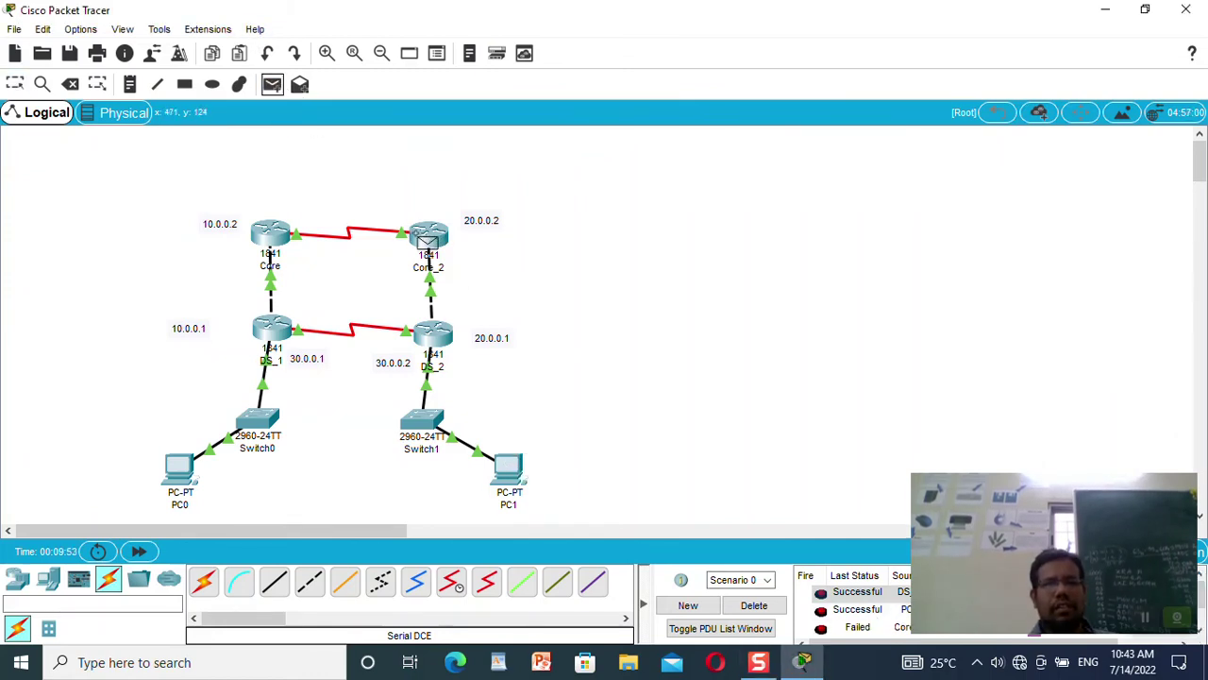
pyautogui.click(430, 234)
pyautogui.click(508, 468)
pyautogui.scroll(-2, 868, 614)
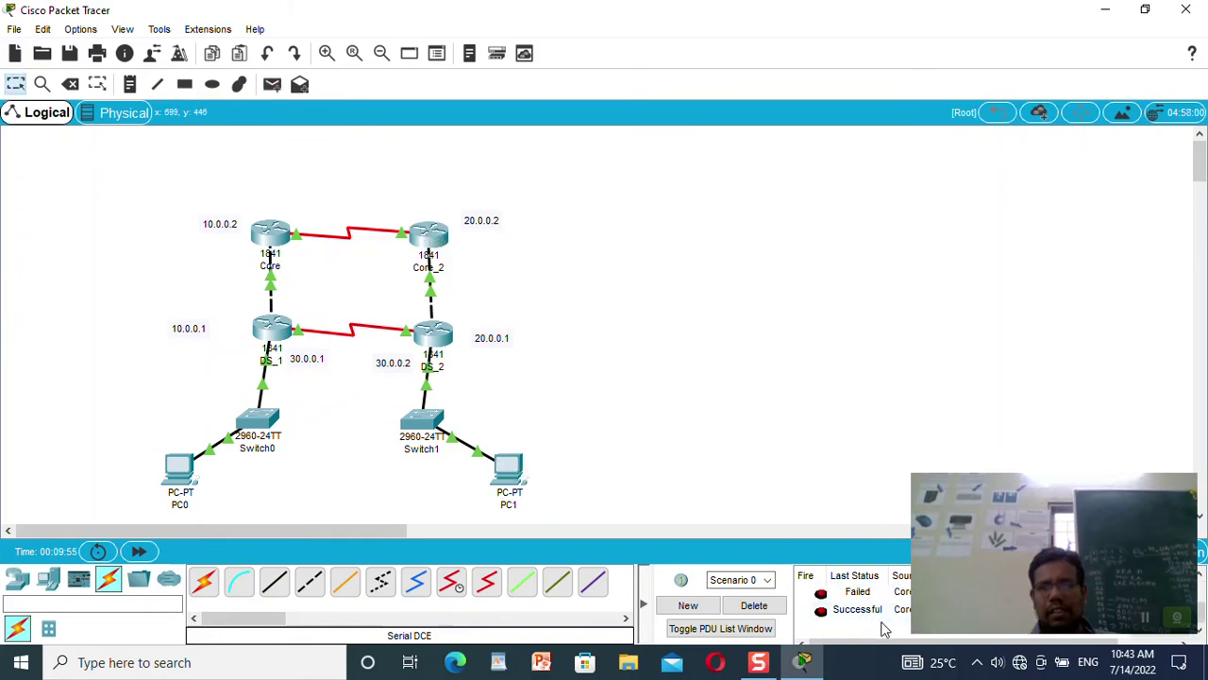
# - Test end-to-end connectivity by sending a simple PDU from PC0 to PC1
pyautogui.click(271, 84)
pyautogui.click(188, 476)
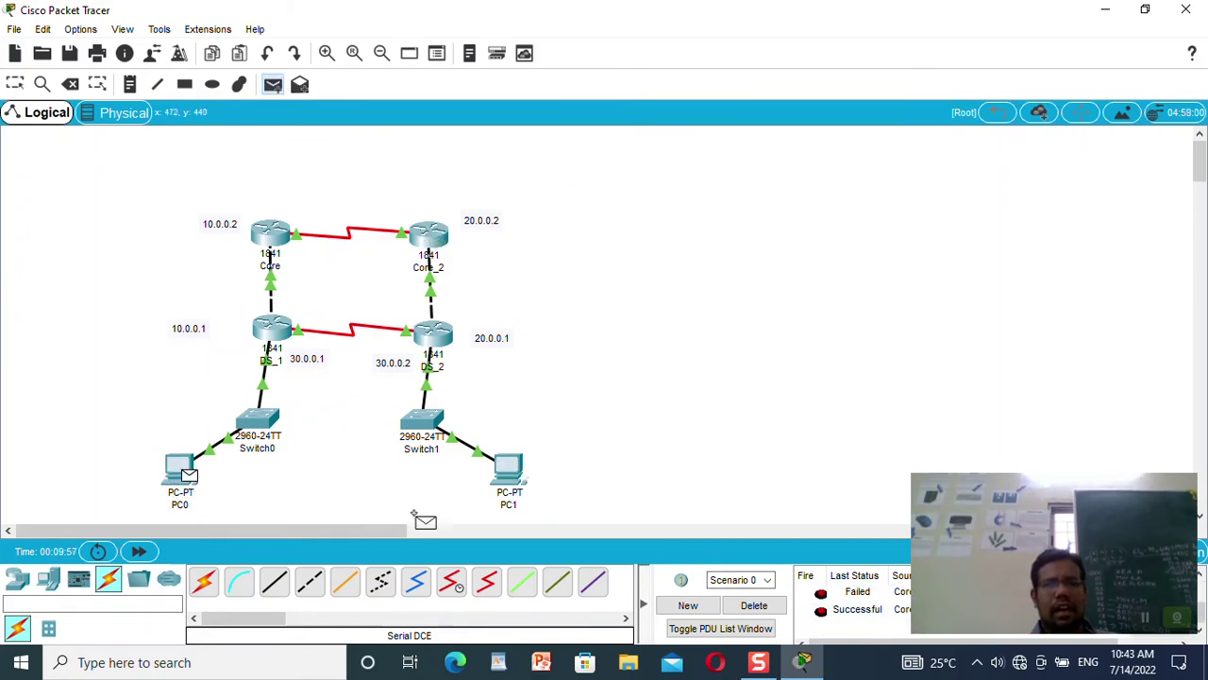
pyautogui.click(508, 467)
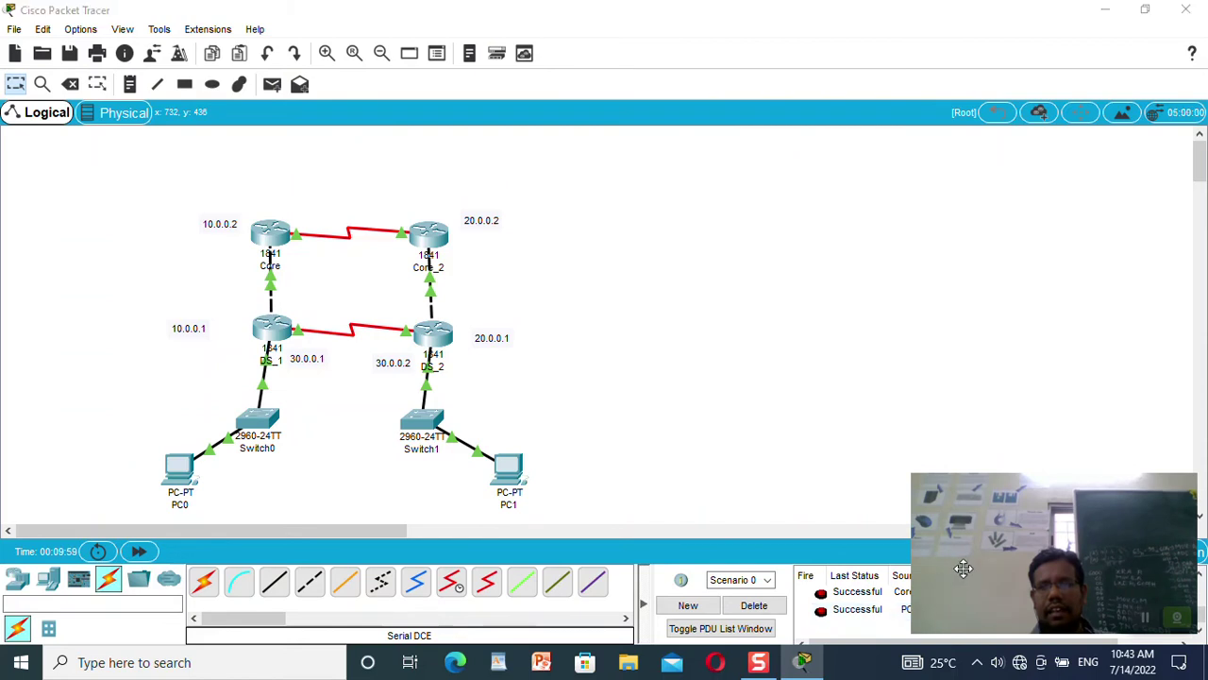
# - Switch the network from real-time operation to simulation mode
pyautogui.moveTo(958, 566); pyautogui.dragTo(993, 596)
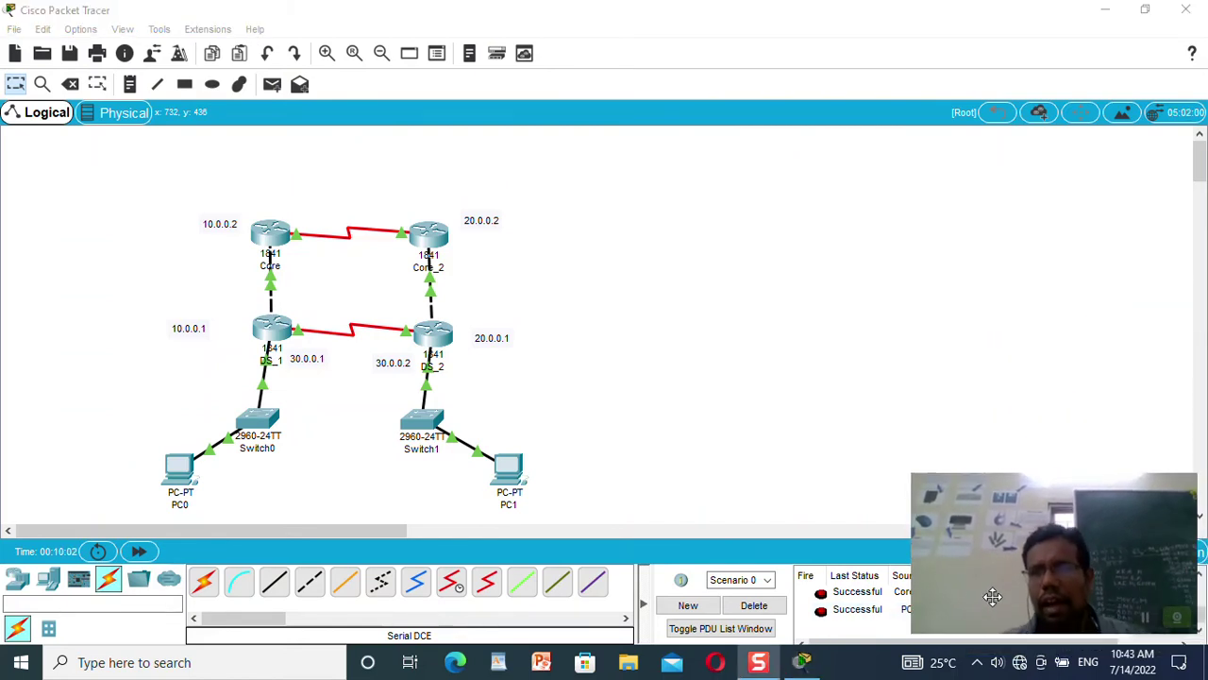
pyautogui.moveTo(1152, 618)
pyautogui.mouseDown()
pyautogui.moveTo(967, 650)
pyautogui.moveTo(1152, 618)
pyautogui.mouseUp()
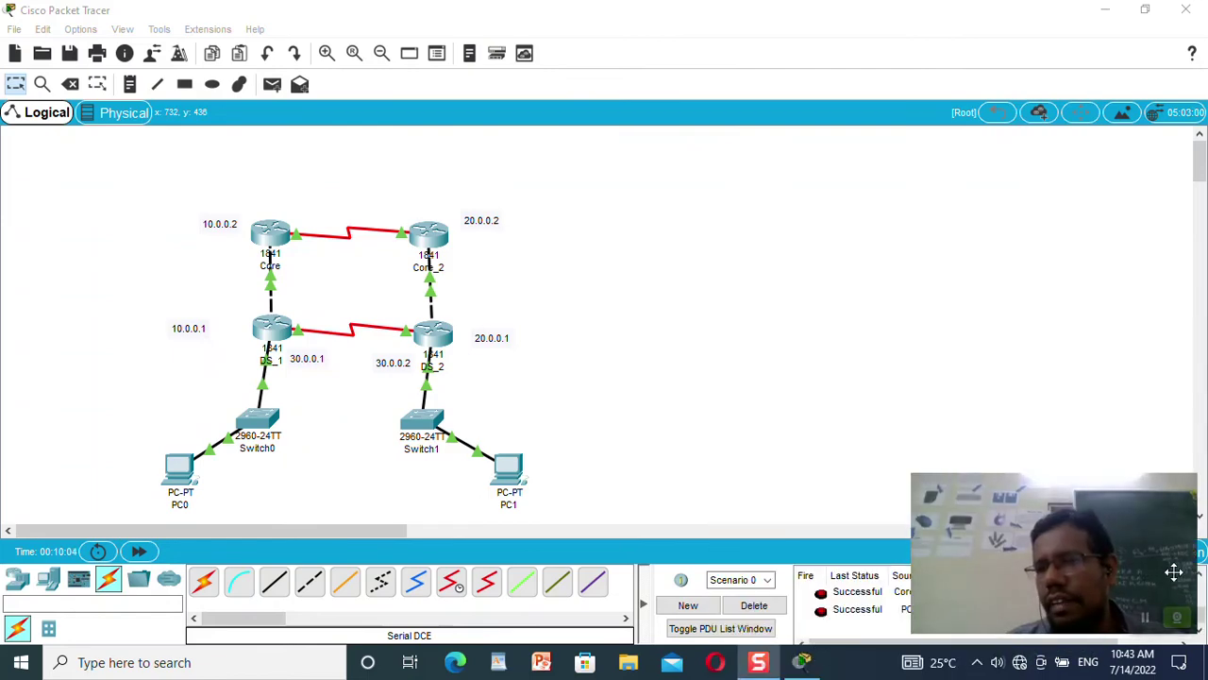
pyautogui.click(802, 662)
pyautogui.hotkey('shift', 's')
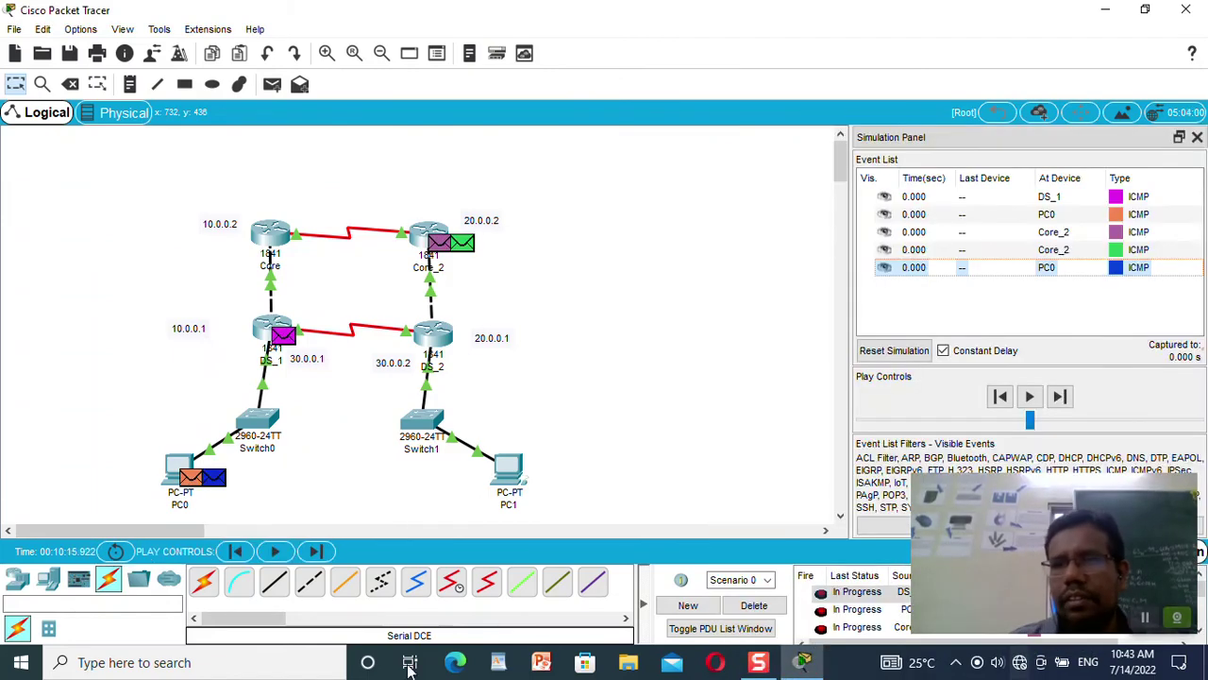
pyautogui.moveTo(1004, 571)
pyautogui.mouseDown()
pyautogui.moveTo(1015, 592)
pyautogui.moveTo(990, 554)
pyautogui.mouseUp()
pyautogui.click(879, 327)
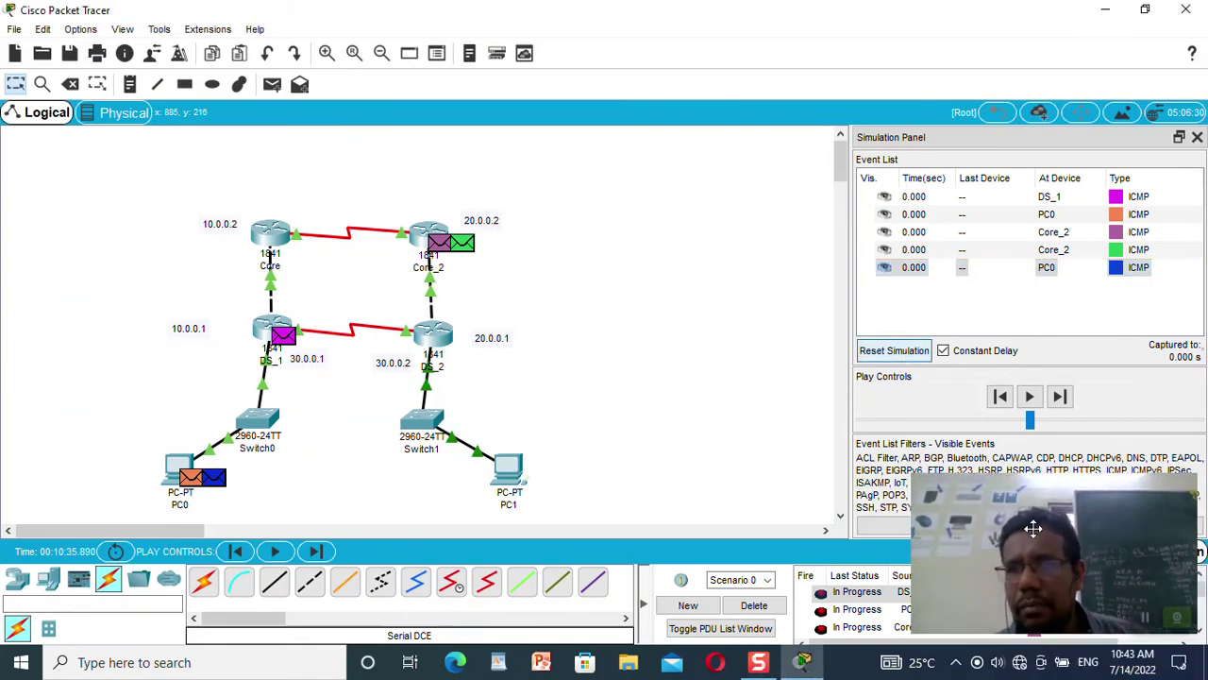
pyautogui.moveTo(1034, 529); pyautogui.dragTo(1034, 74)
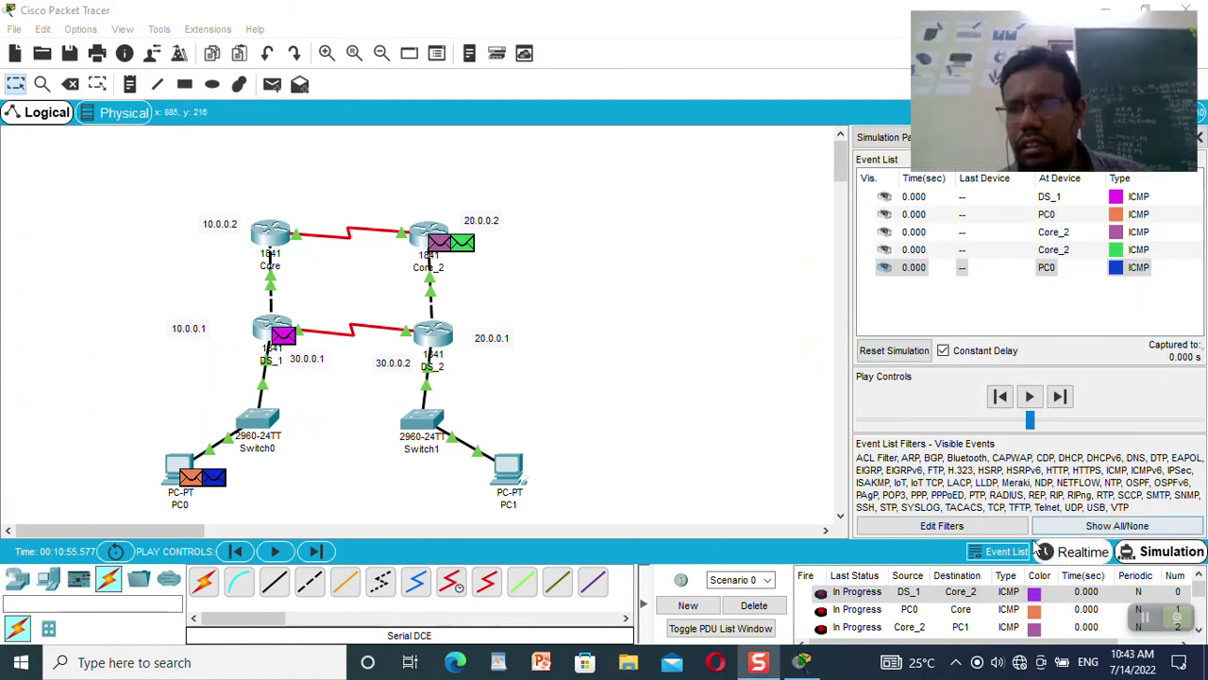
# - Filter out every IPv4 event type except RIP from the simulation, and also exclude ICMPv6
pyautogui.click(942, 526)
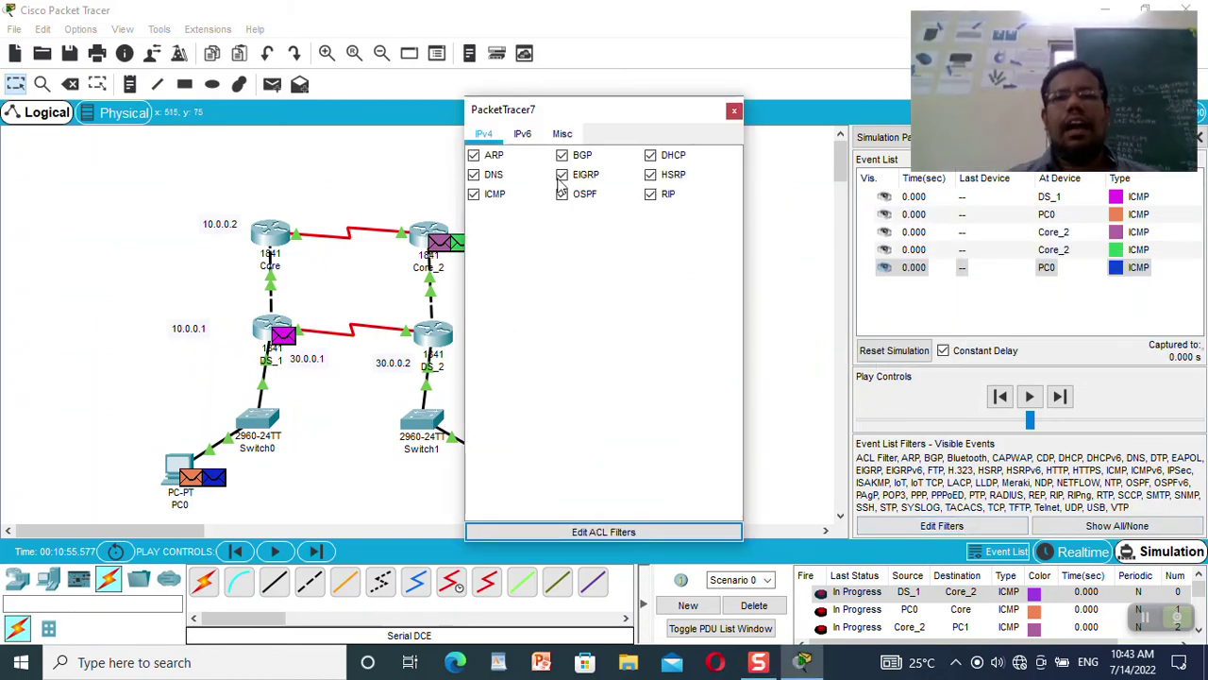
pyautogui.click(492, 179)
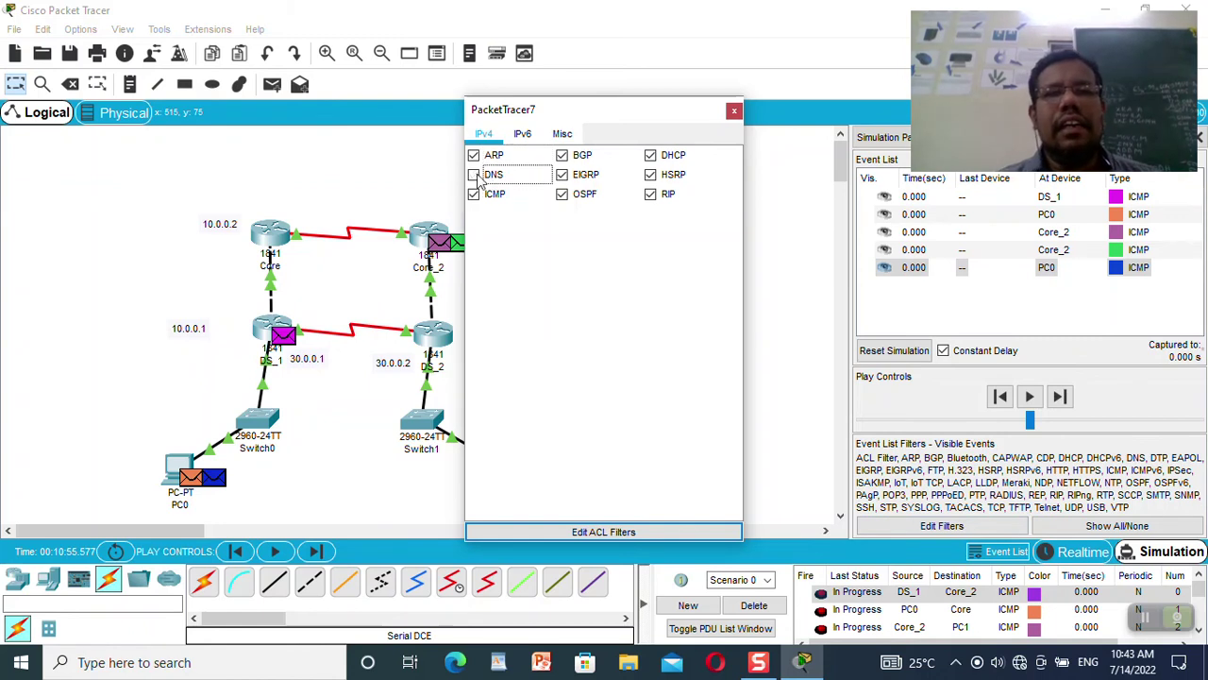
pyautogui.click(475, 157)
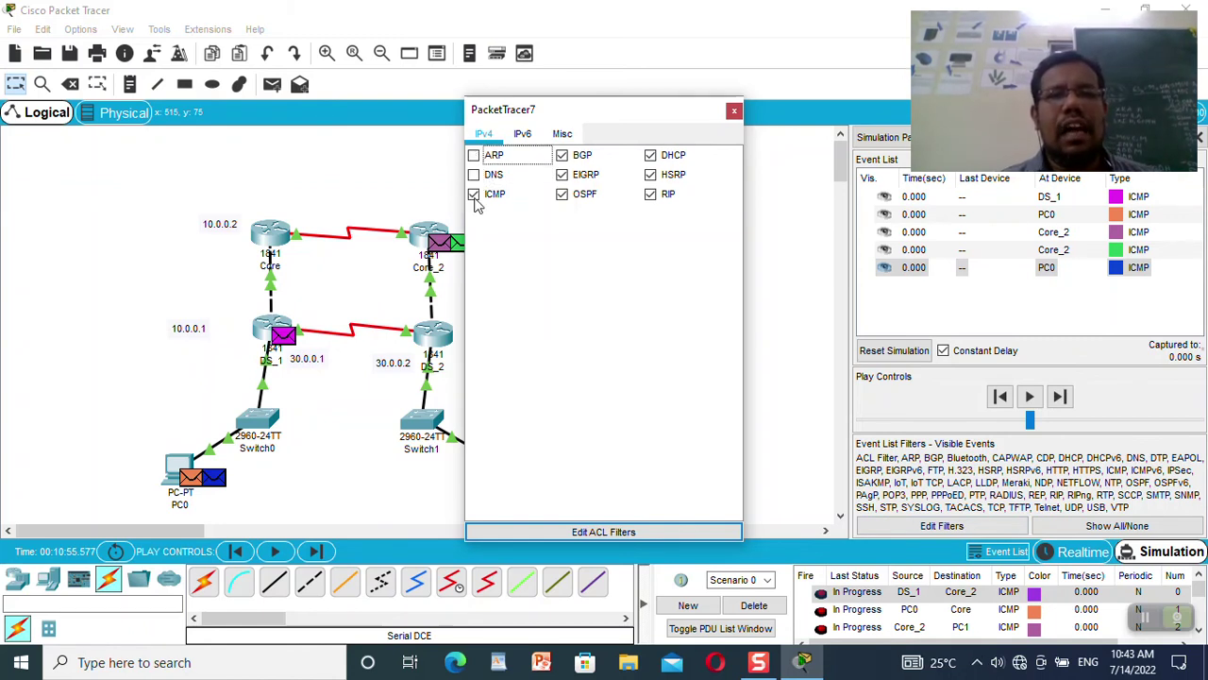
pyautogui.click(563, 156)
pyautogui.click(563, 195)
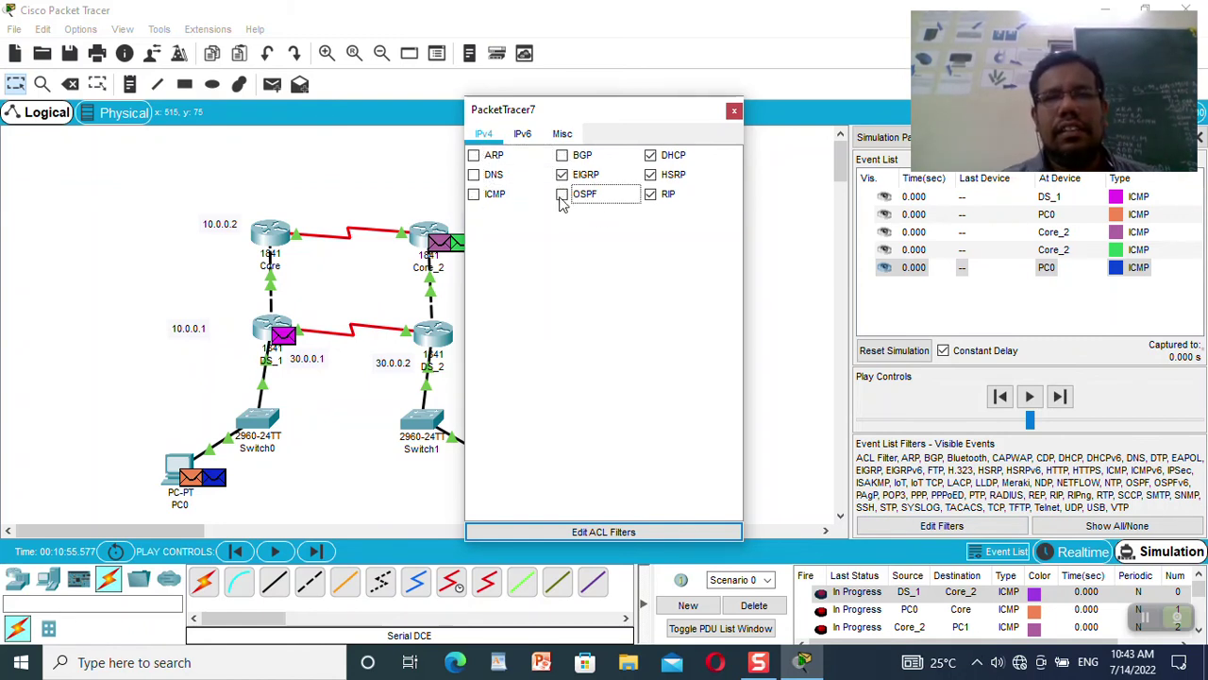
pyautogui.click(522, 133)
pyautogui.click(475, 177)
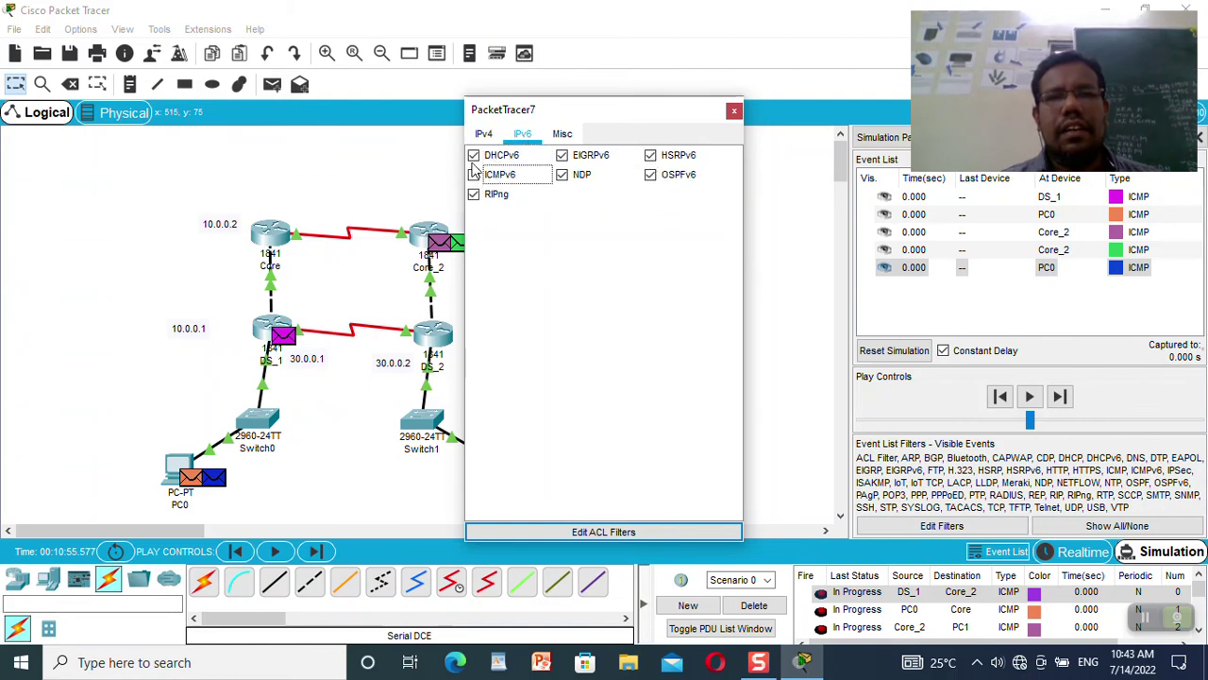
pyautogui.click(484, 134)
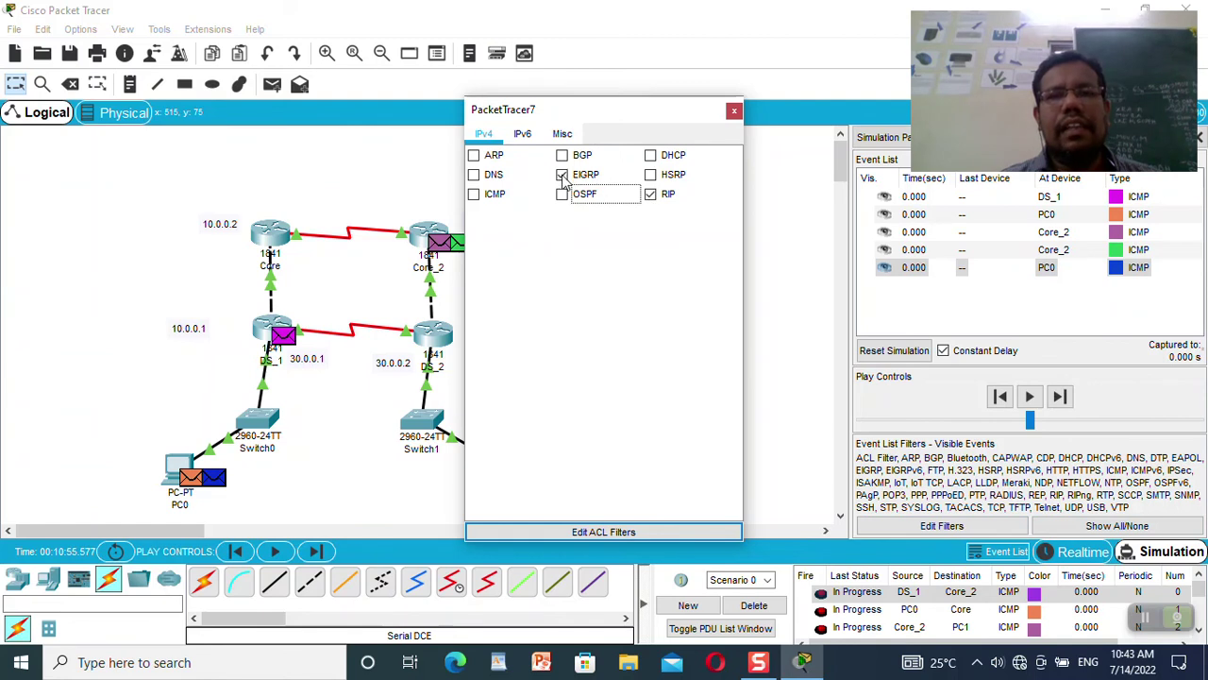
# - Exclude the remaining IPv6 event types: DHCPv6, RIPng, EIGRPv6, NDP, HSRPv6 and OSPFv6
pyautogui.click(522, 133)
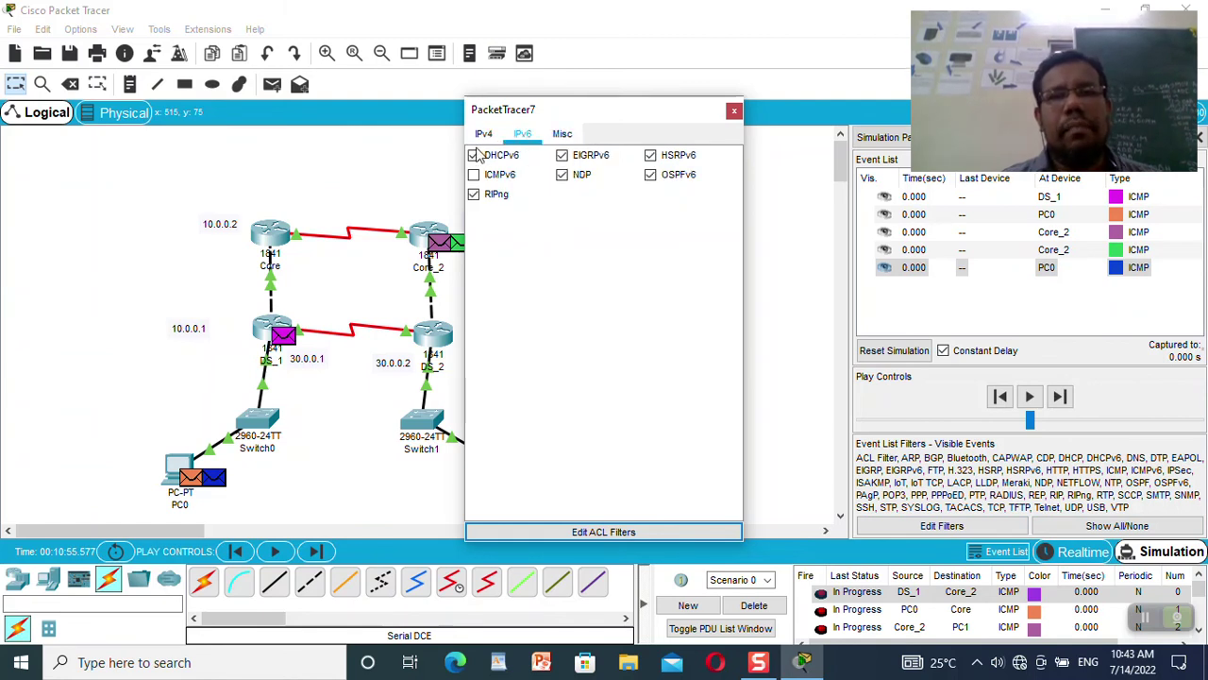
pyautogui.click(567, 165)
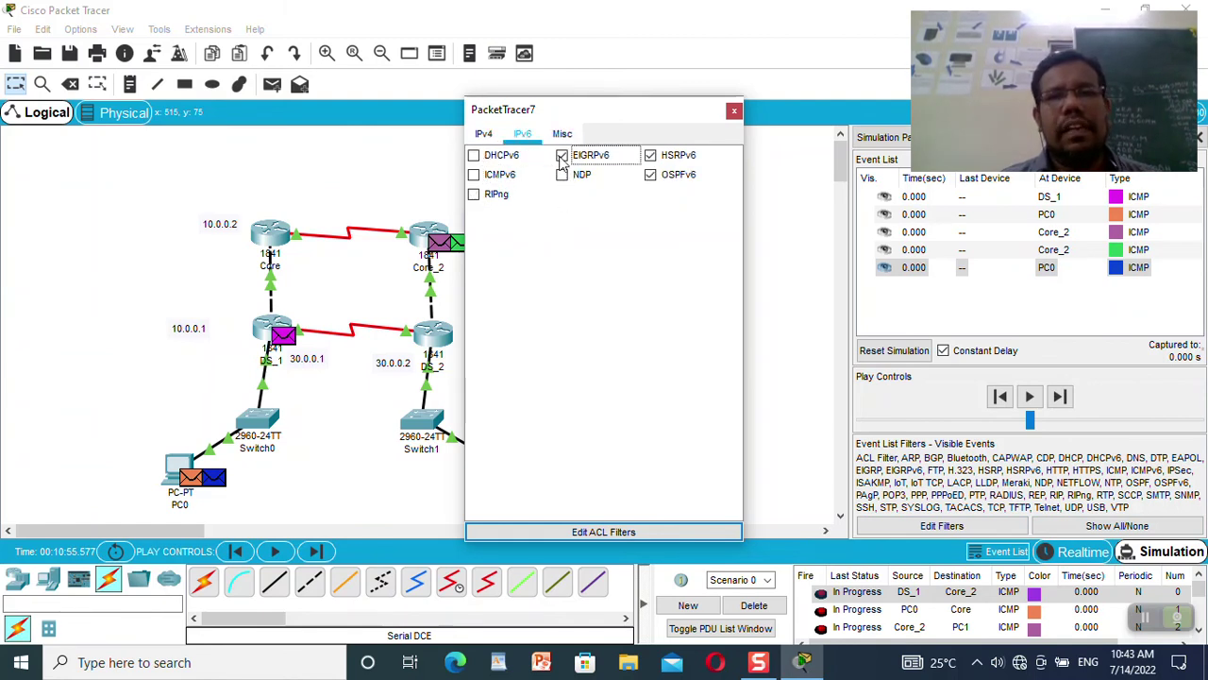
pyautogui.click(650, 154)
pyautogui.click(651, 174)
# - Exclude all miscellaneous event types, such as ACL Filter, CDP, STP, TCP, UDP and VTP, from the simulation filters
pyautogui.click(563, 133)
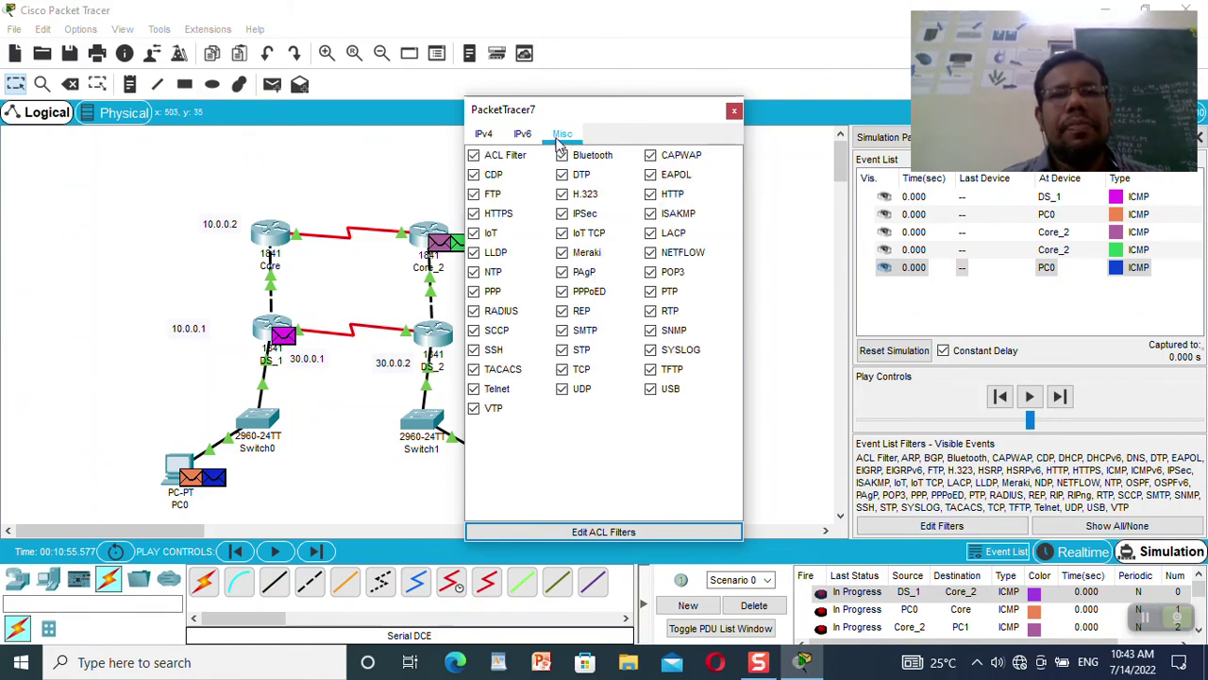
pyautogui.click(576, 165)
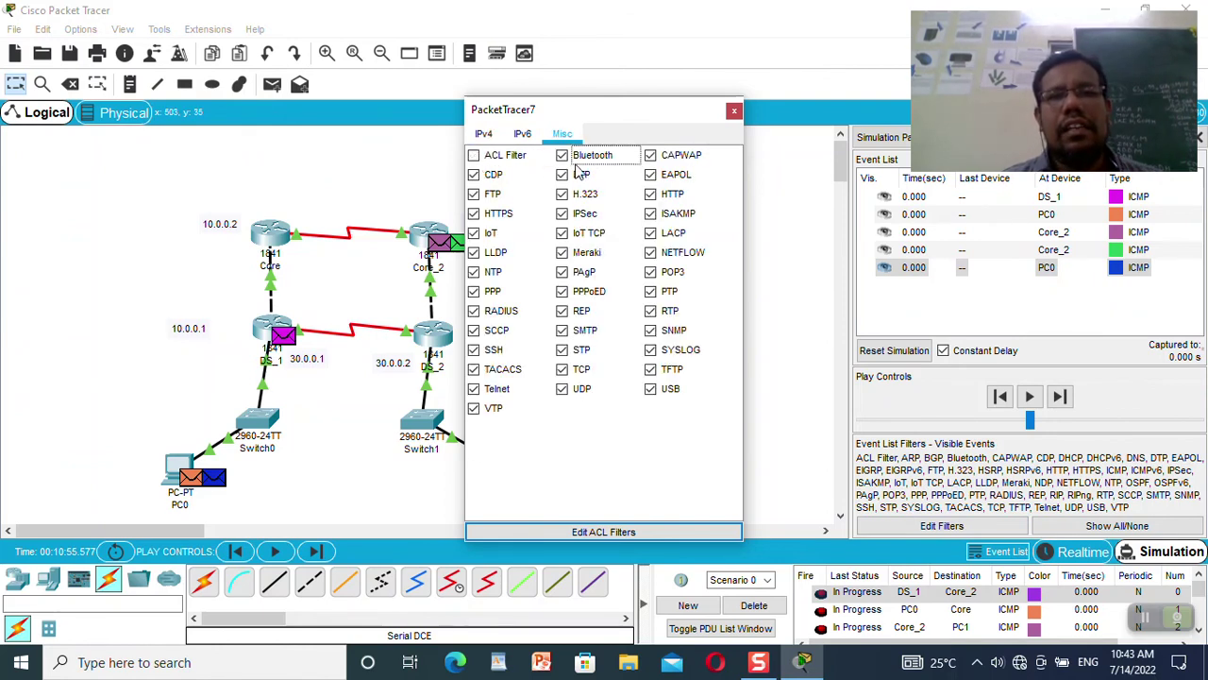
pyautogui.click(675, 165)
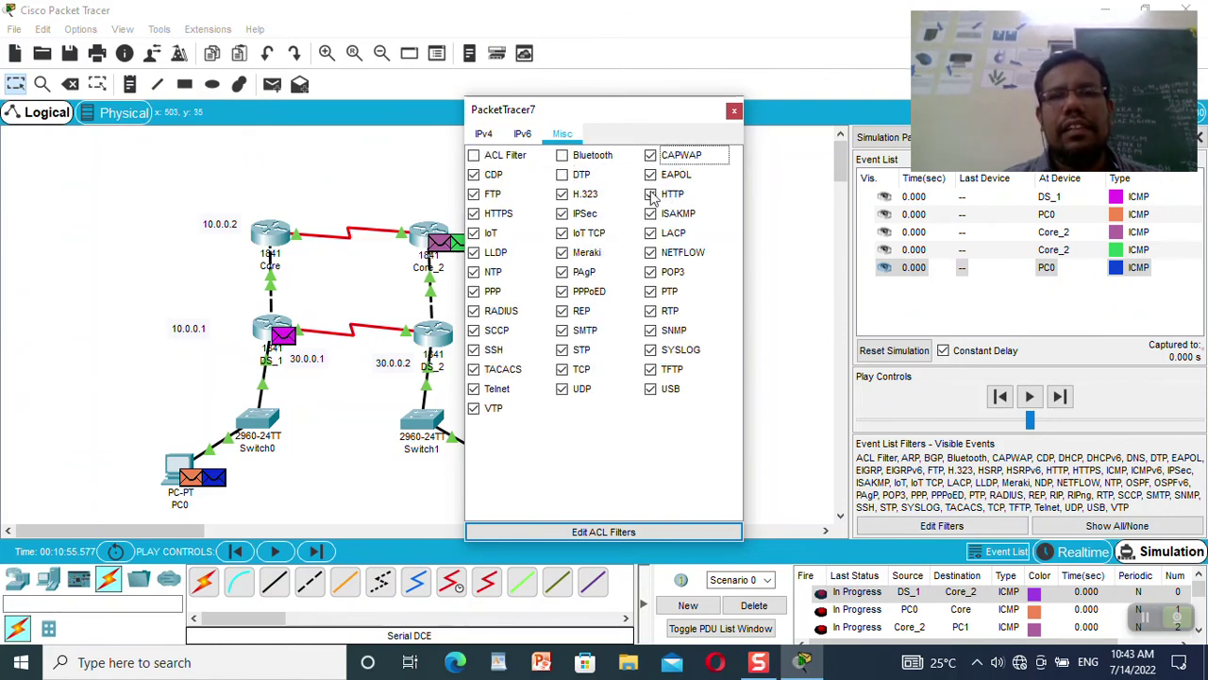
pyautogui.click(651, 213)
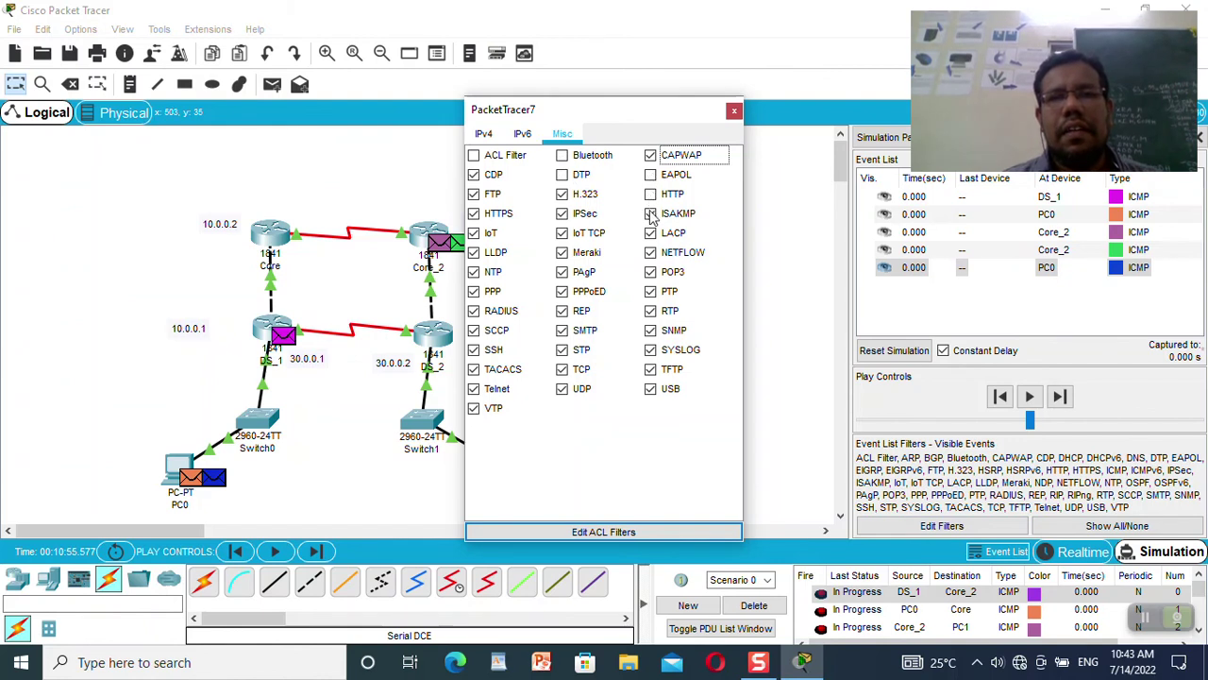
pyautogui.click(562, 214)
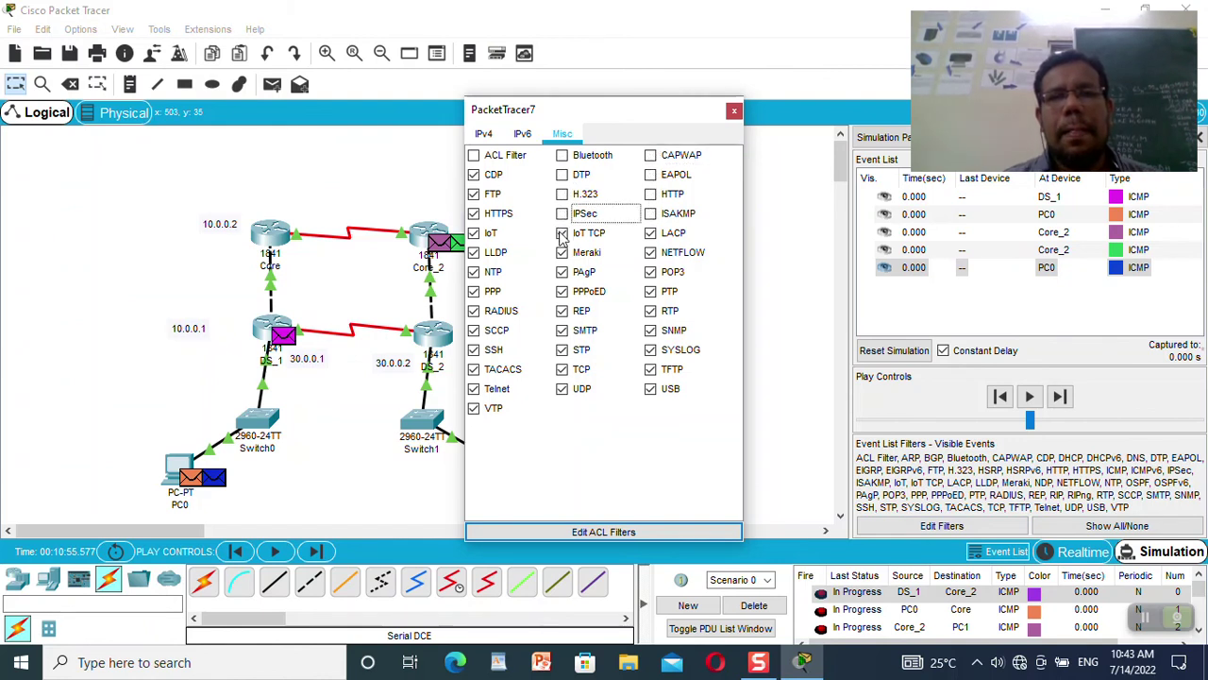
pyautogui.click(484, 236)
pyautogui.click(474, 195)
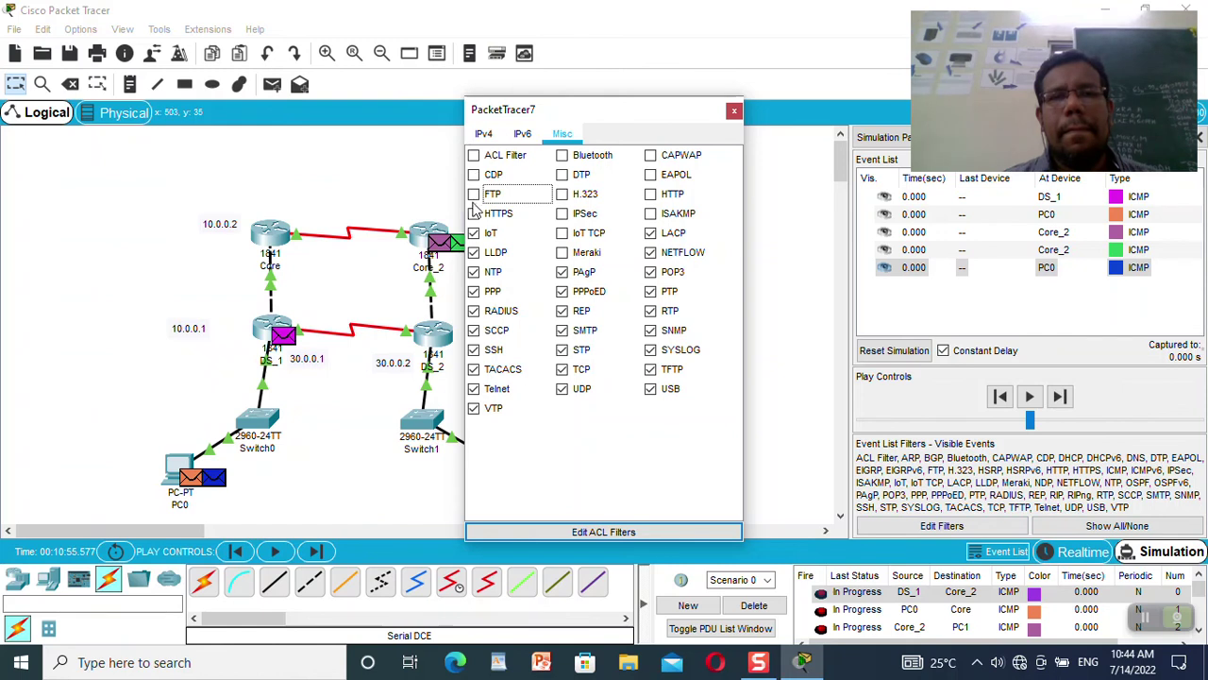
pyautogui.click(474, 272)
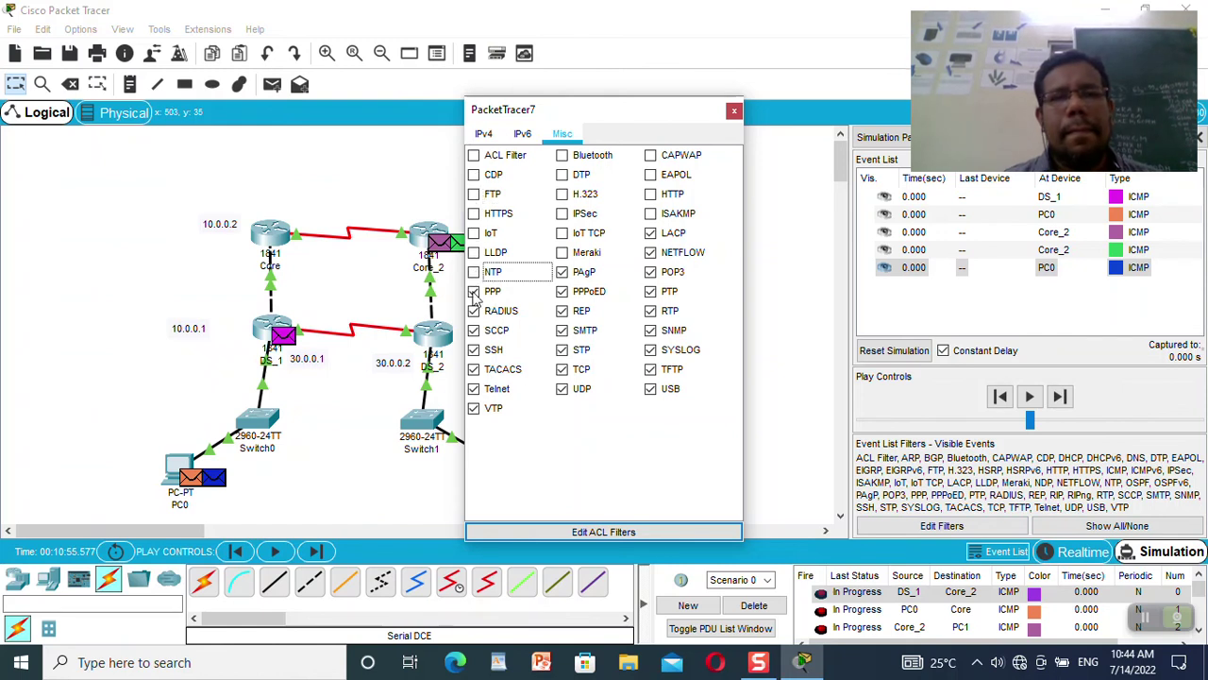
pyautogui.click(474, 291)
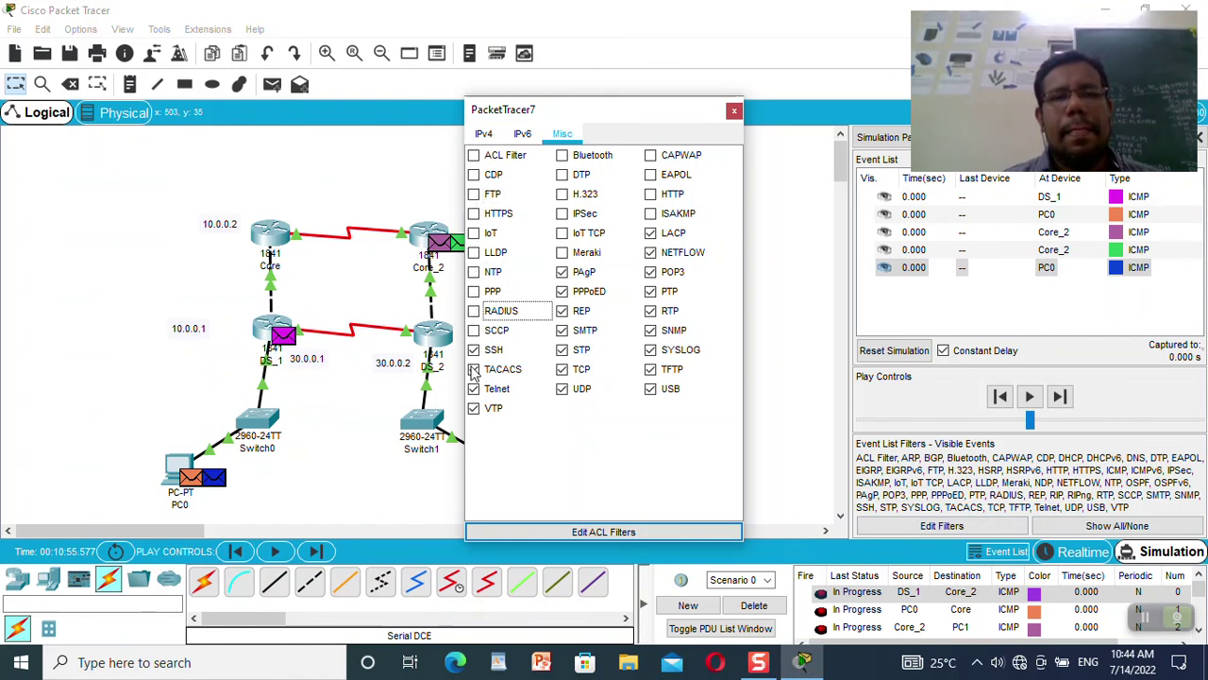
pyautogui.click(474, 371)
pyautogui.click(474, 389)
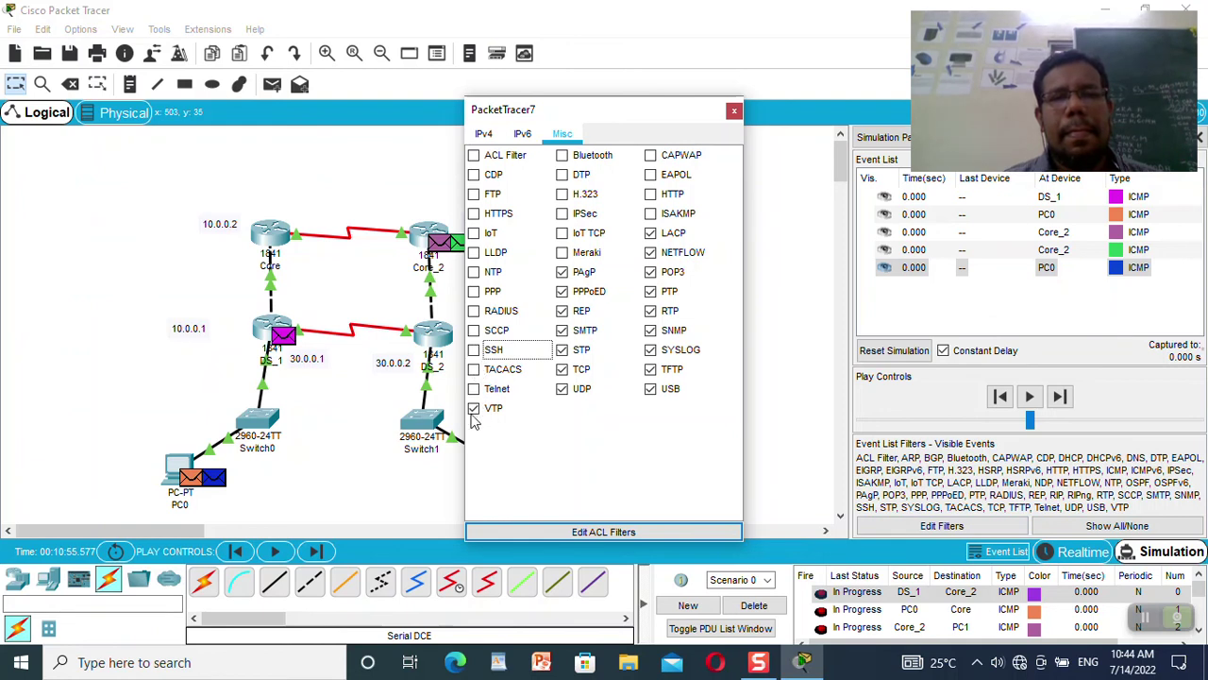
pyautogui.click(562, 389)
pyautogui.click(561, 369)
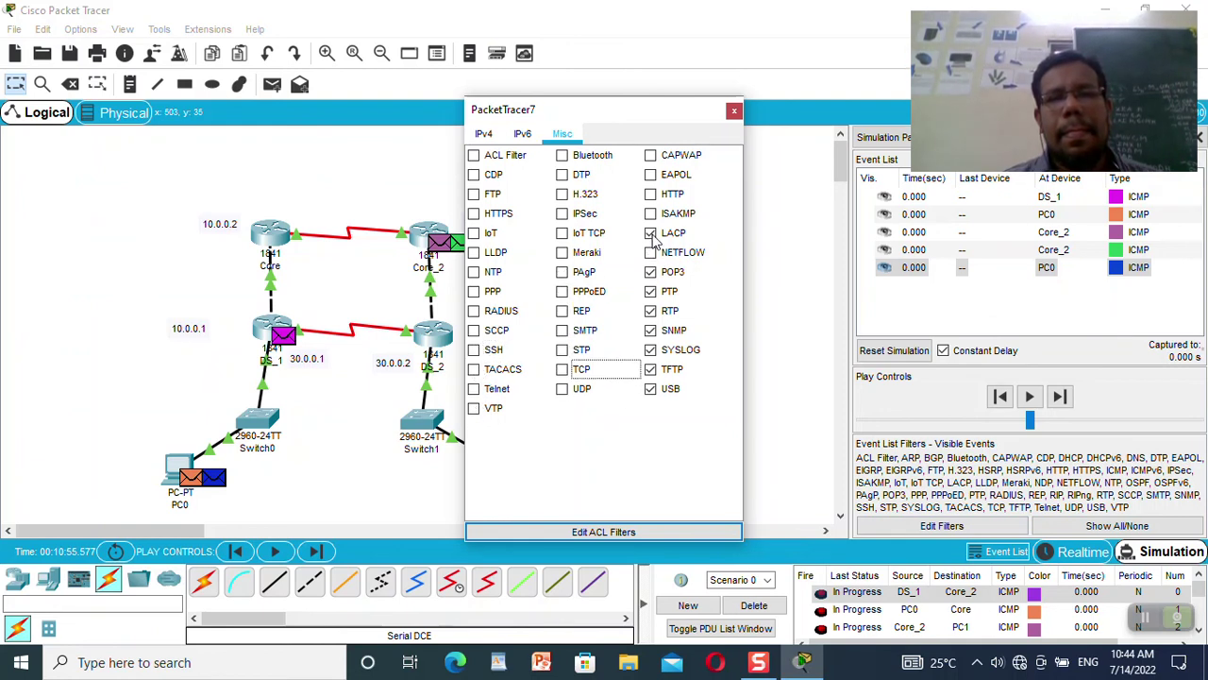
pyautogui.click(650, 350)
pyautogui.click(650, 369)
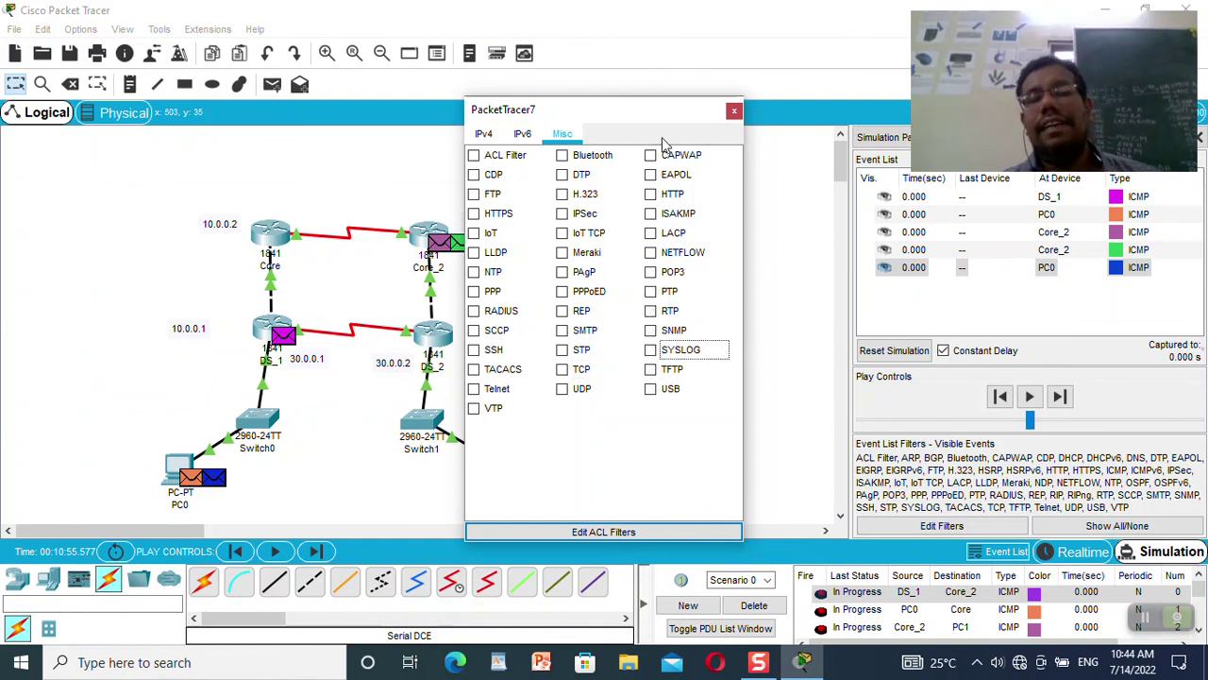
# - Recheck the IPv6 and IPv4 event filters and play the simulation for RIP events only
pyautogui.click(522, 133)
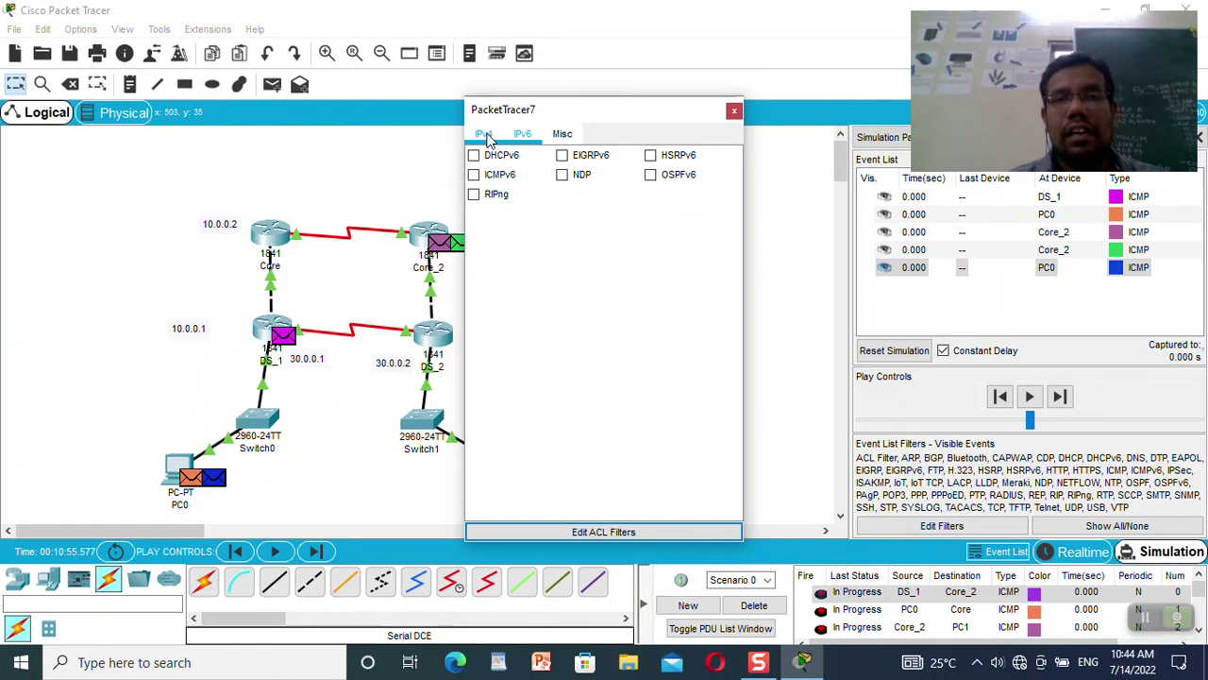
pyautogui.click(484, 134)
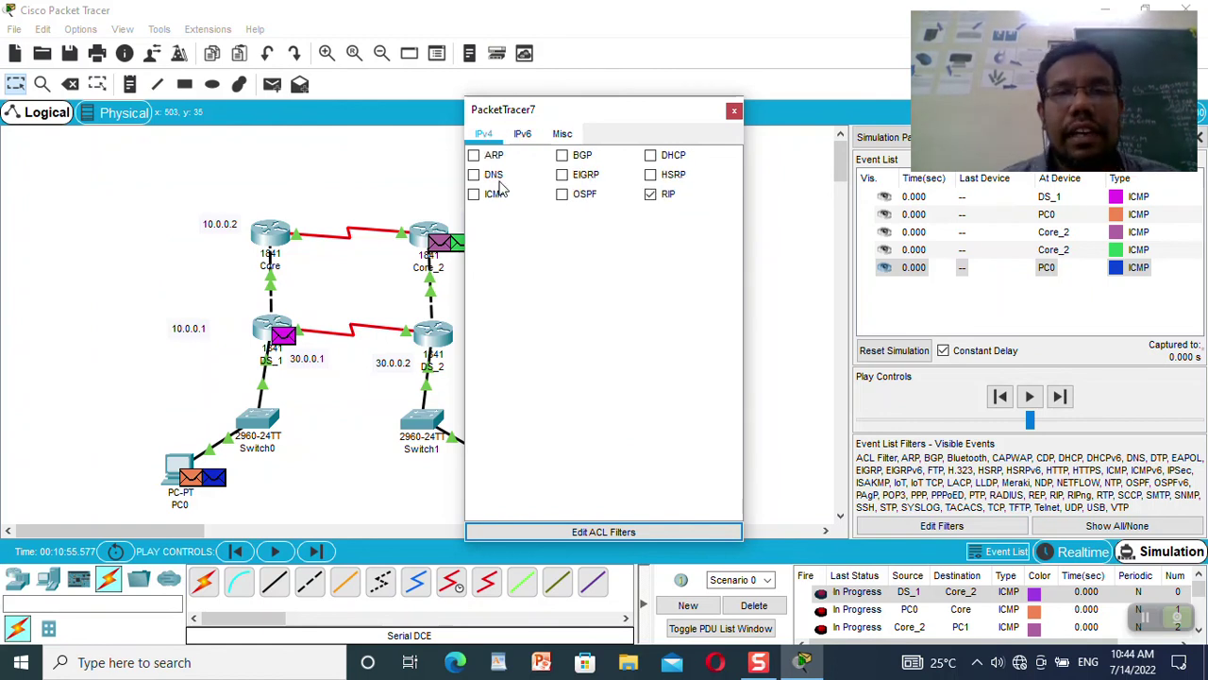
pyautogui.click(526, 135)
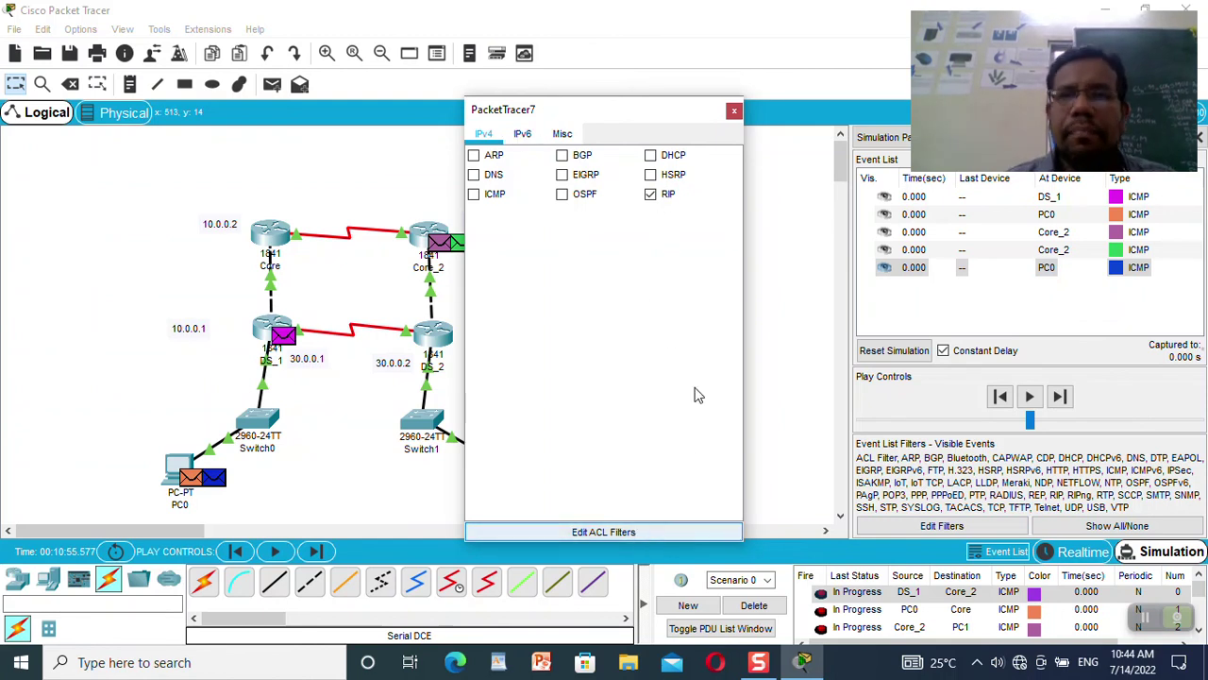
pyautogui.click(734, 115)
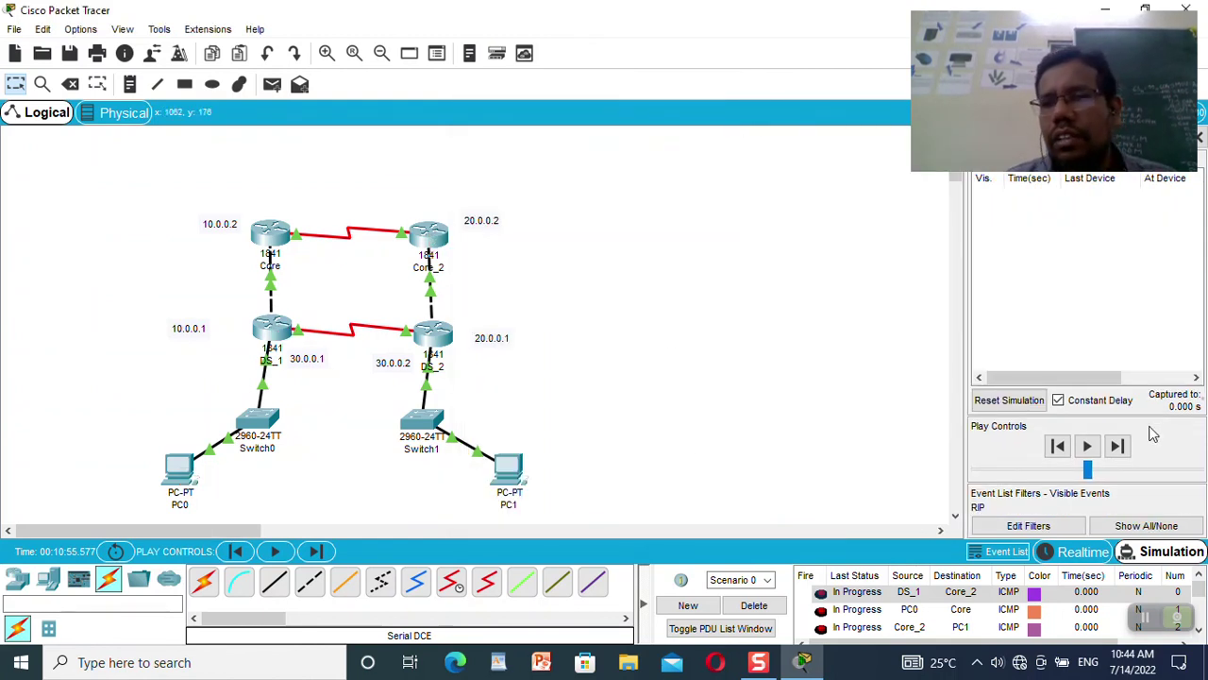
pyautogui.click(1088, 451)
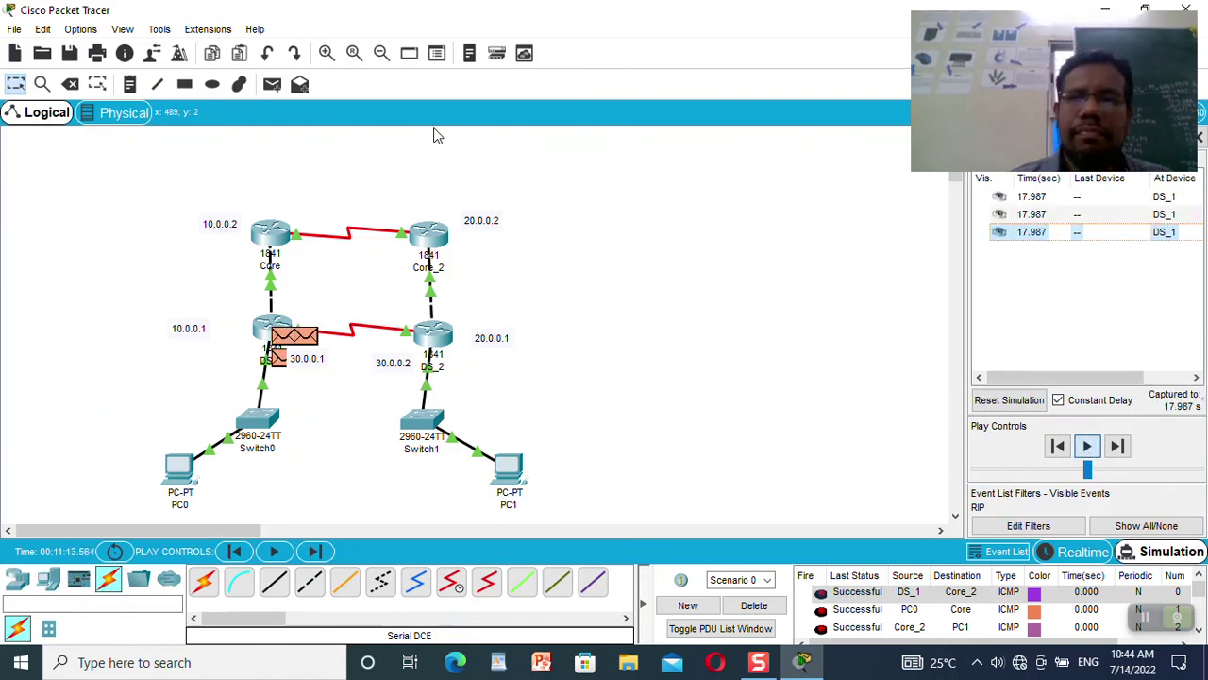